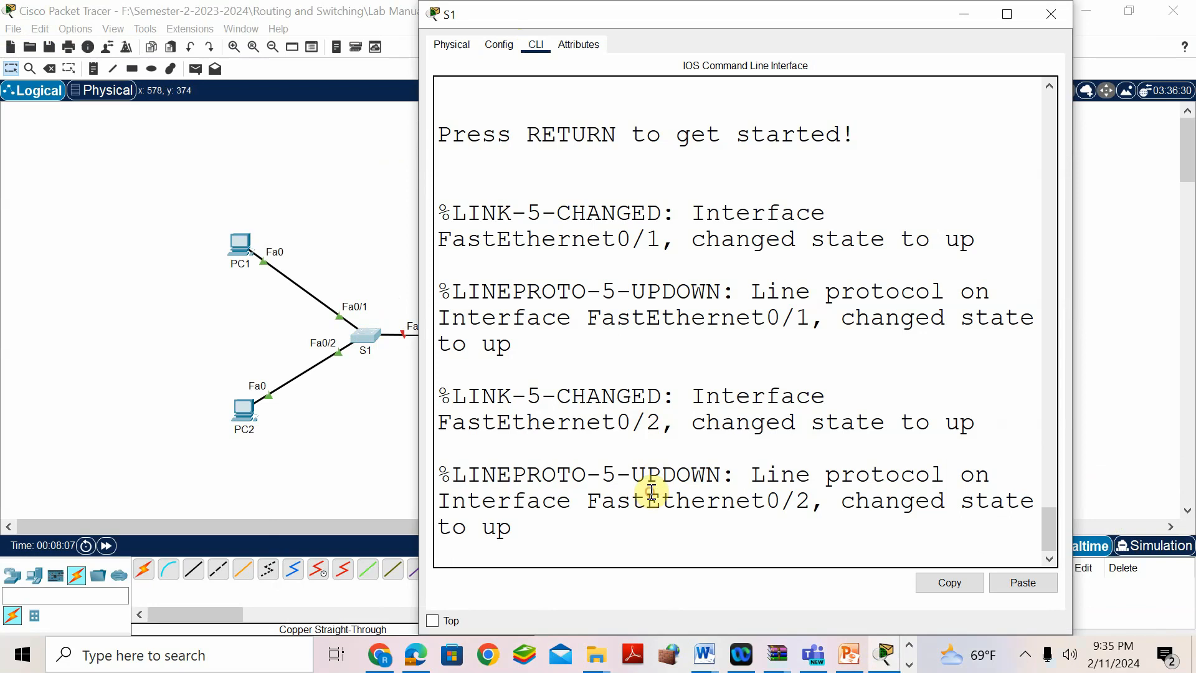
- Enter privileged and global configuration mode on the switch and set its hostname to S1
text(ENABLE)
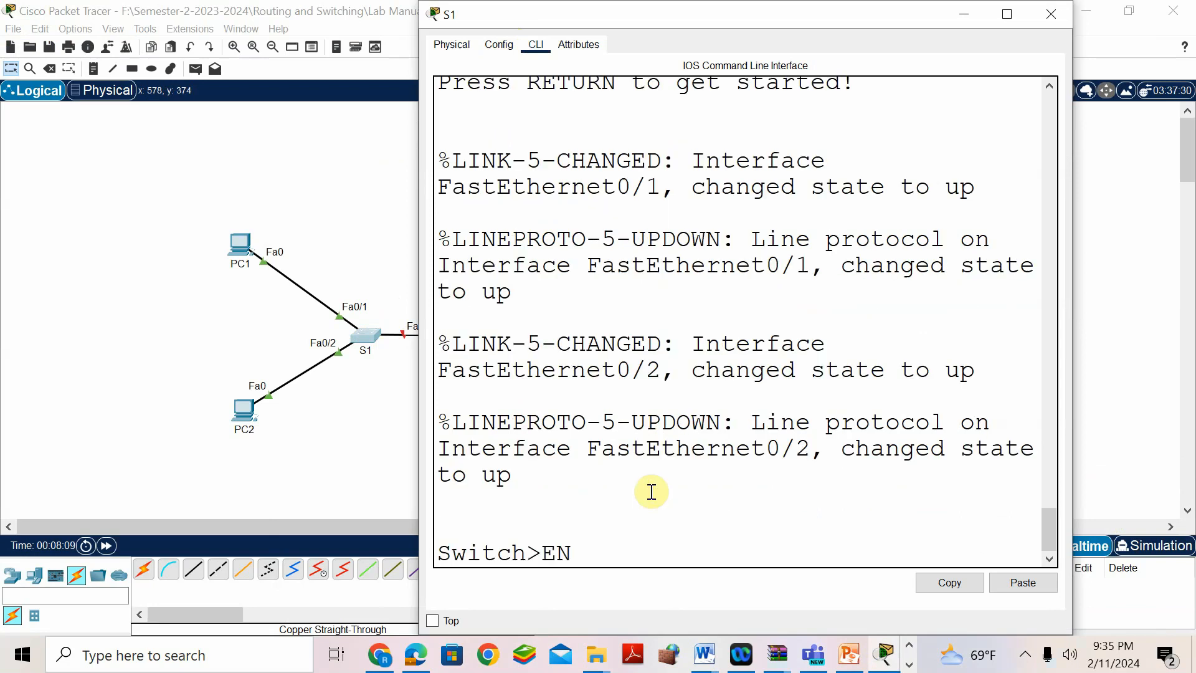
key(Return)
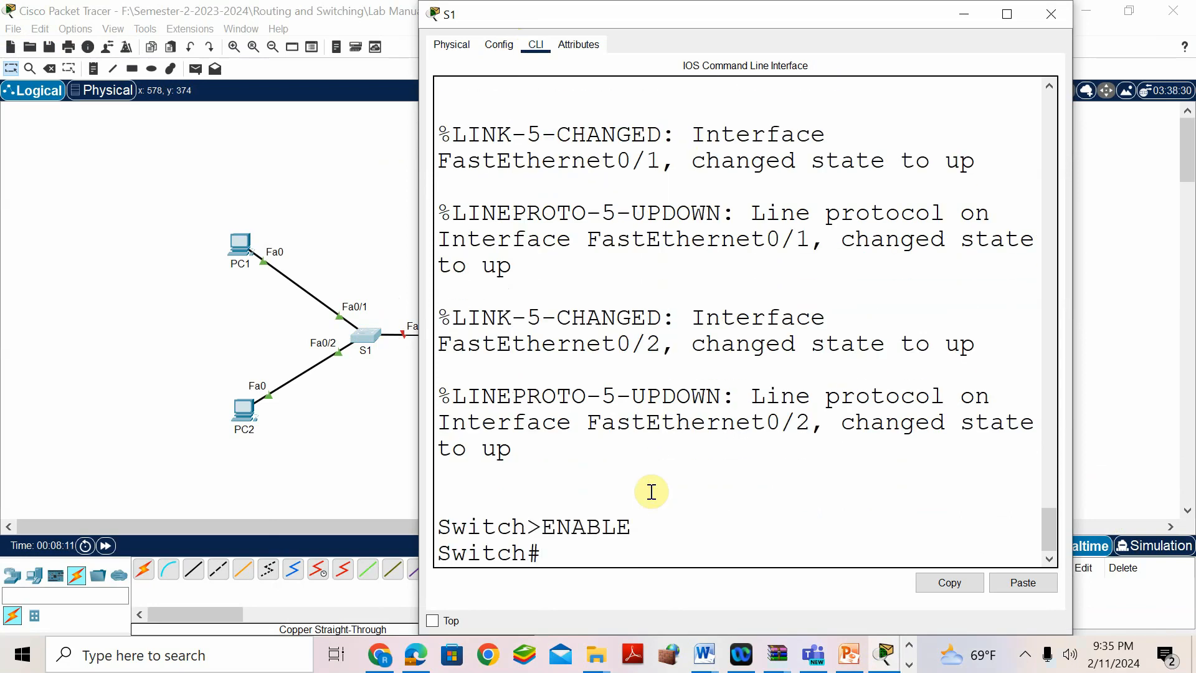
text(conf t)
key(Return)
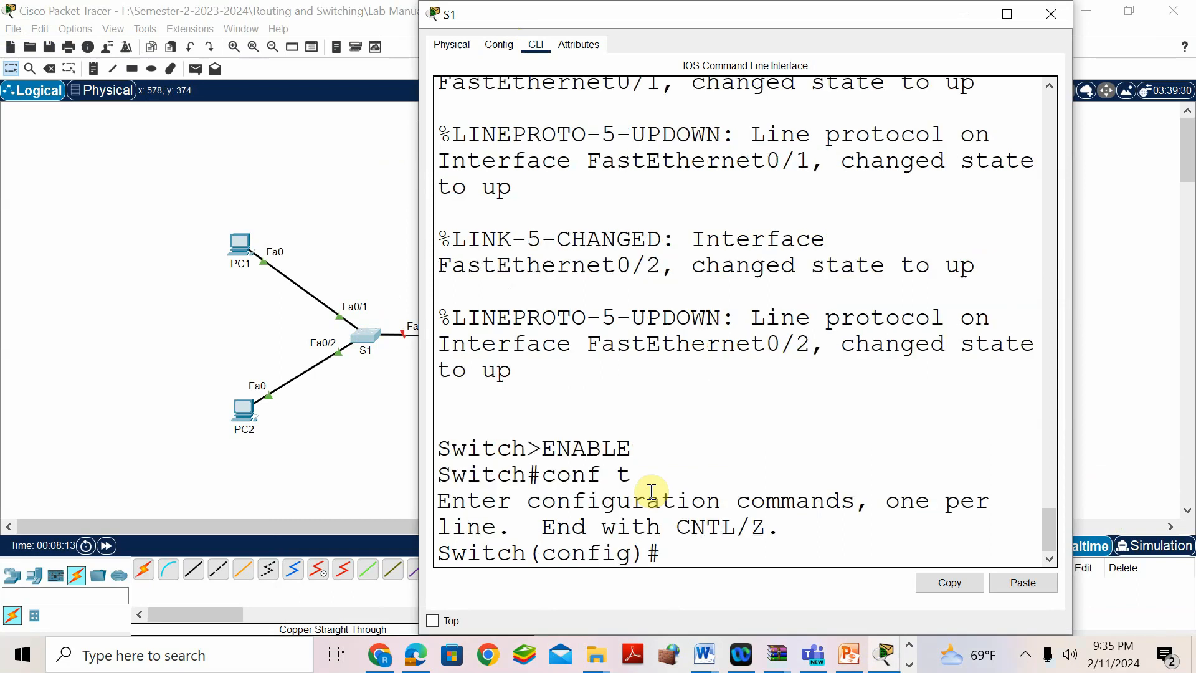
text(hostname S1)
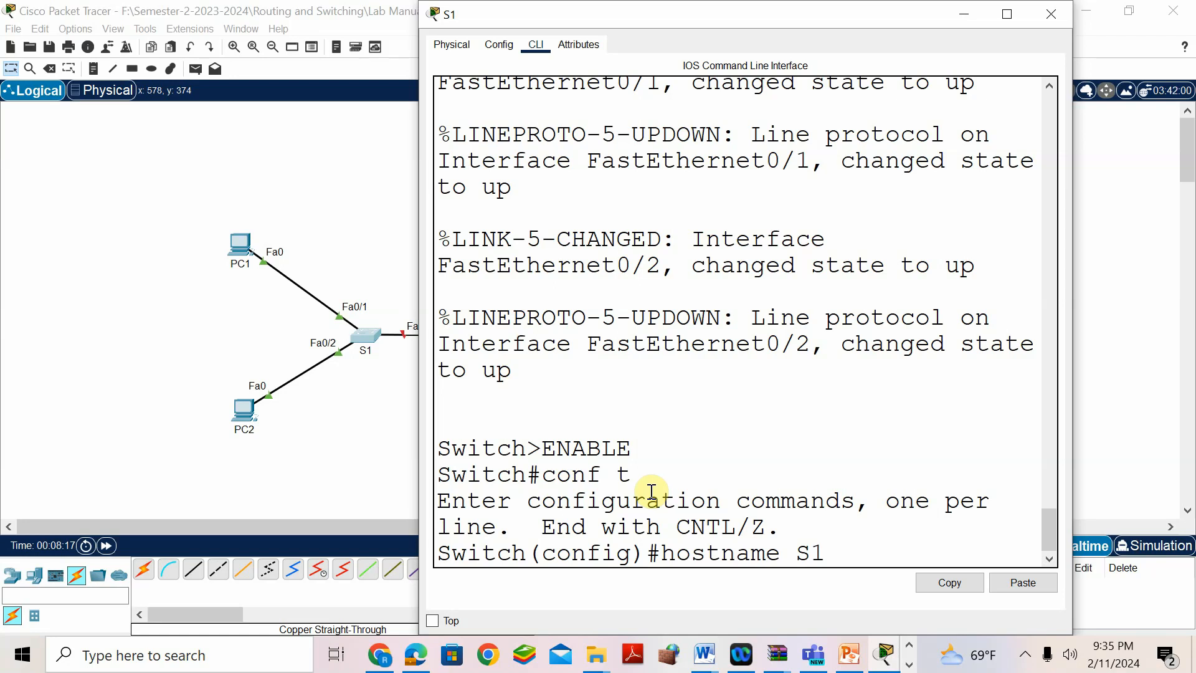
key(Return)
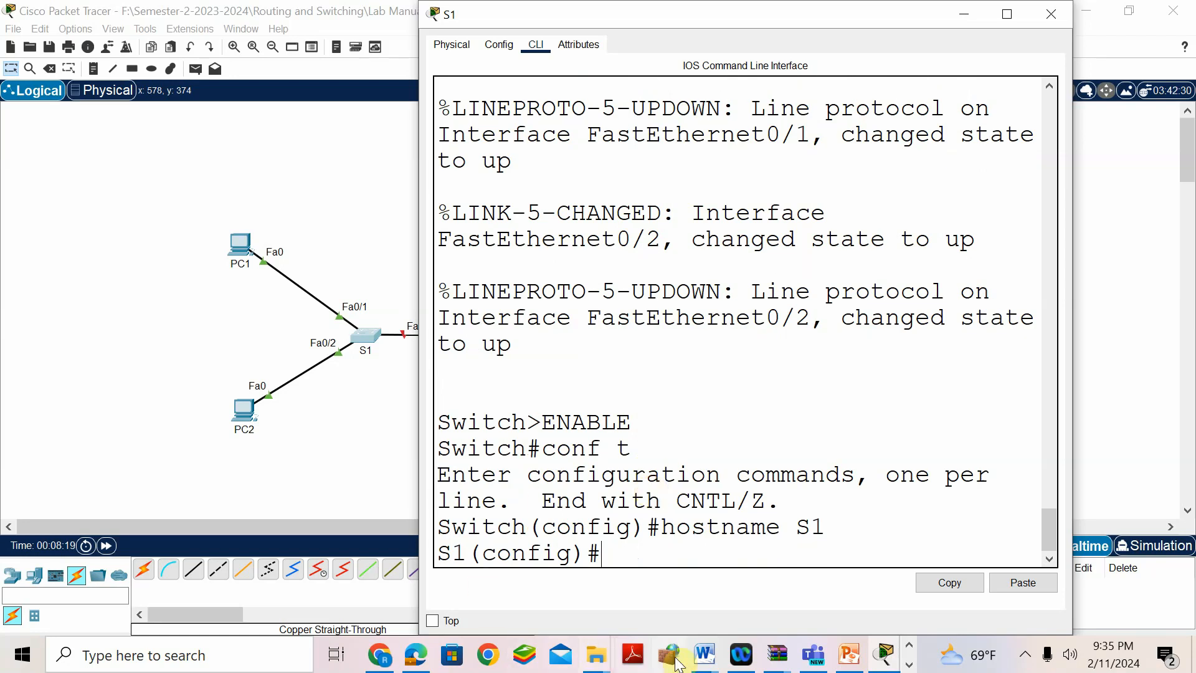
- Check the answer key, then set S1's message-of-the-day banner to "Warning"
mouse_move(704, 654)
click(753, 589)
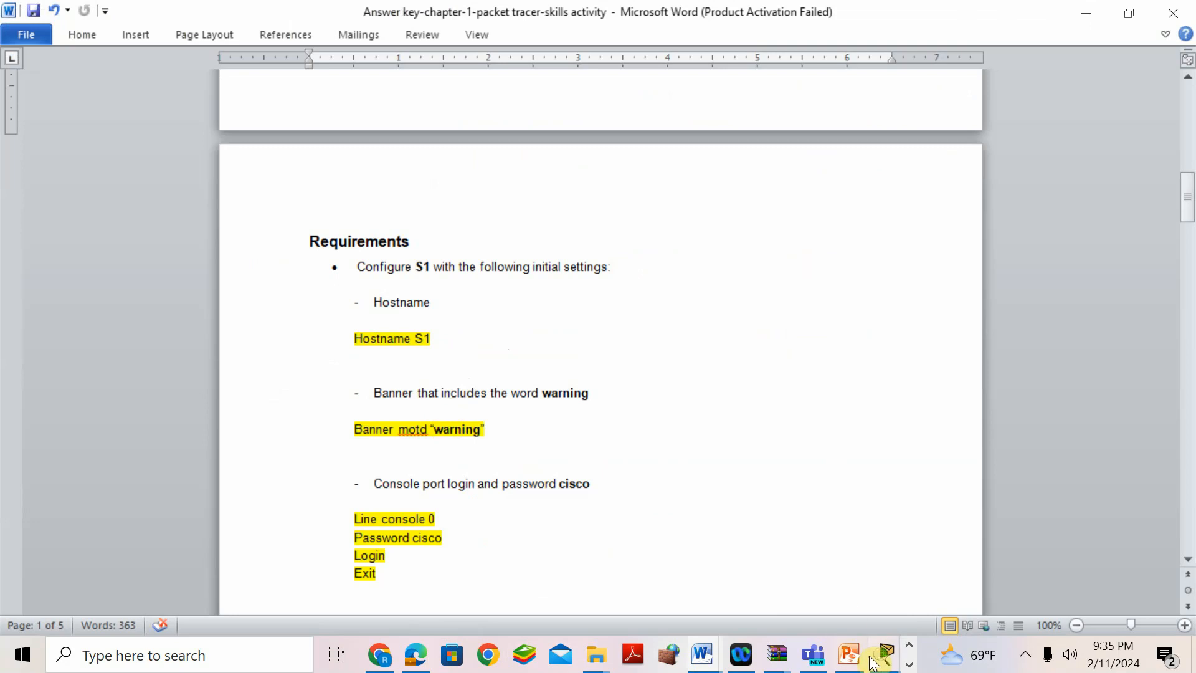
mouse_move(888, 653)
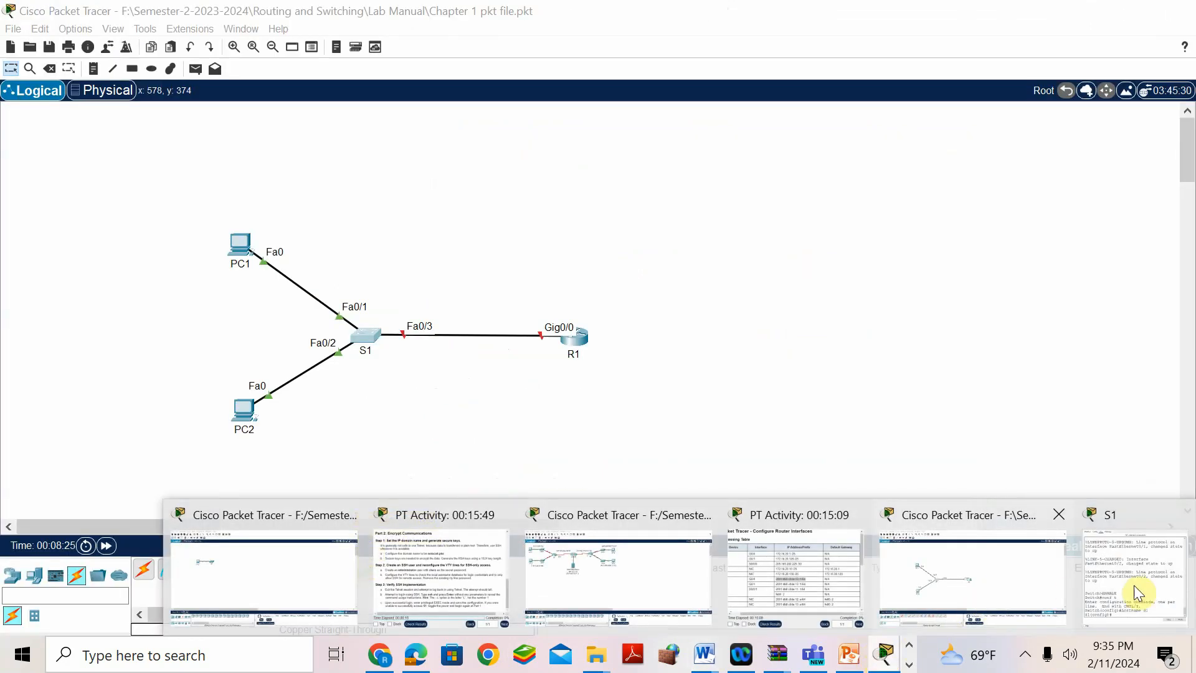
click(1128, 585)
text(bann)
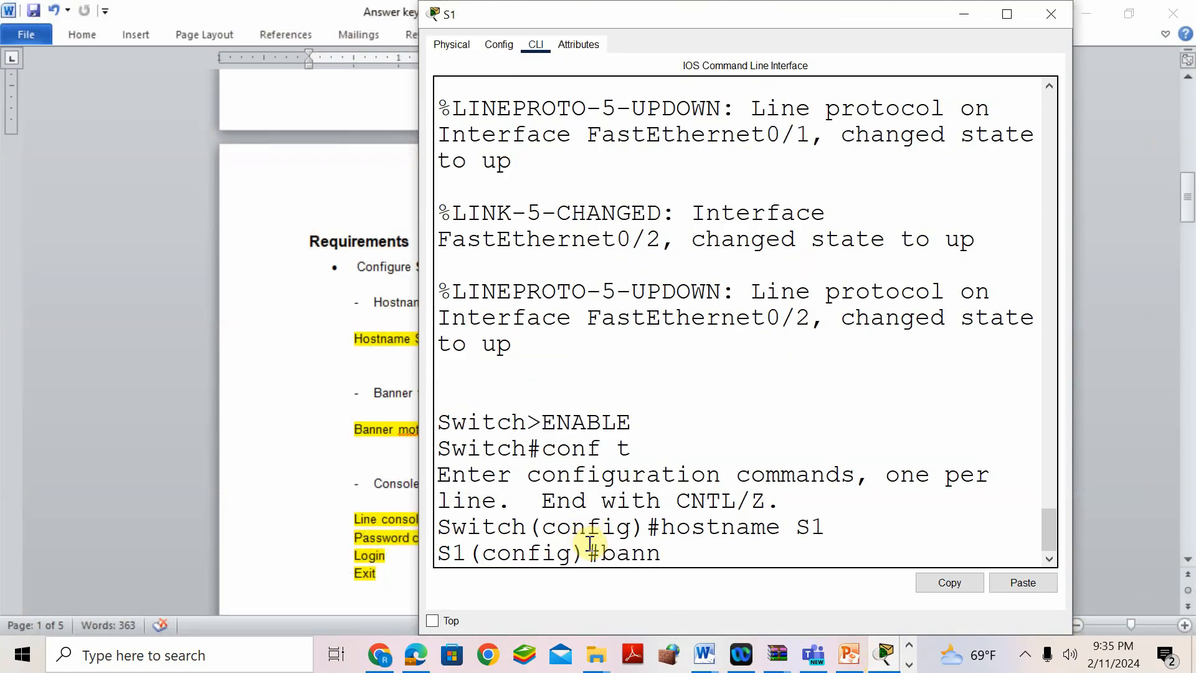
text(er motd "Warning)
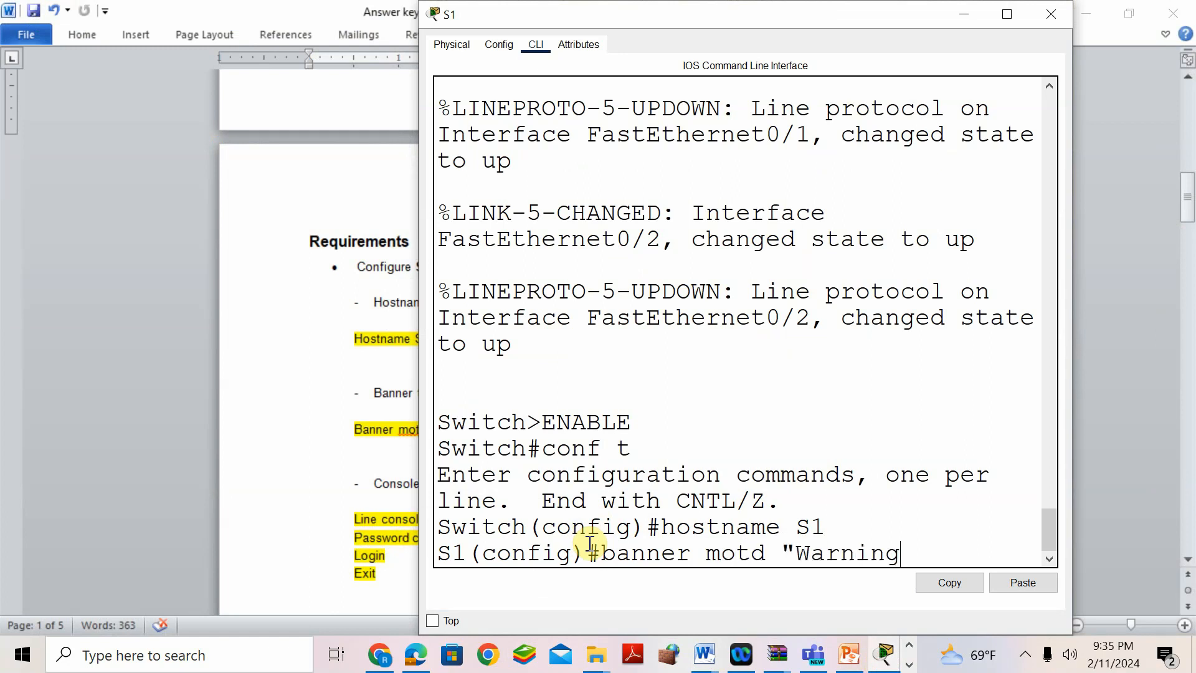
text(")
key(Return)
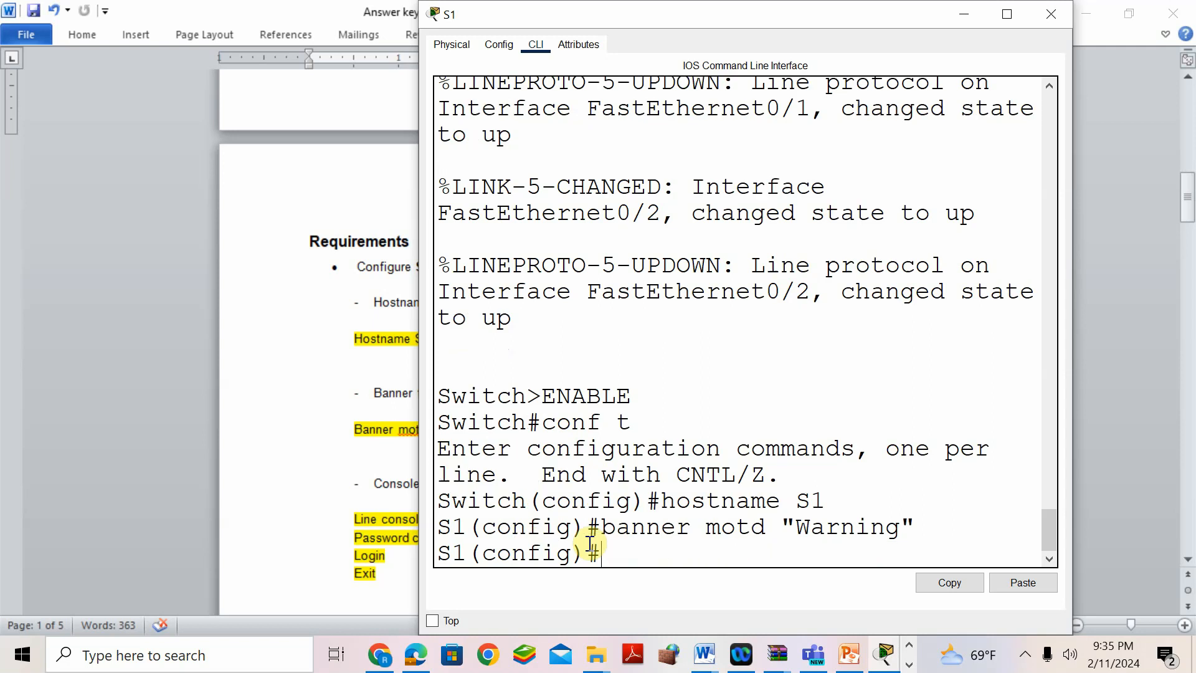
- Protect console line 0 with the lab console password and require login
click(327, 428)
scroll(485, 435, down, 2)
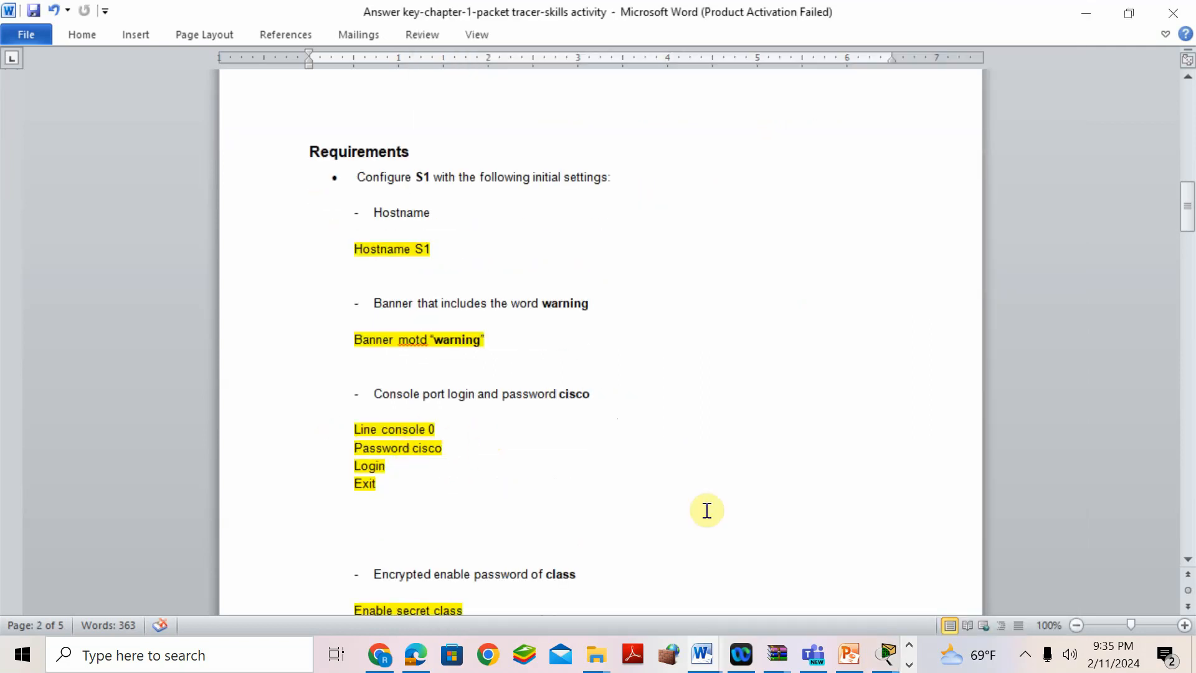
mouse_move(886, 654)
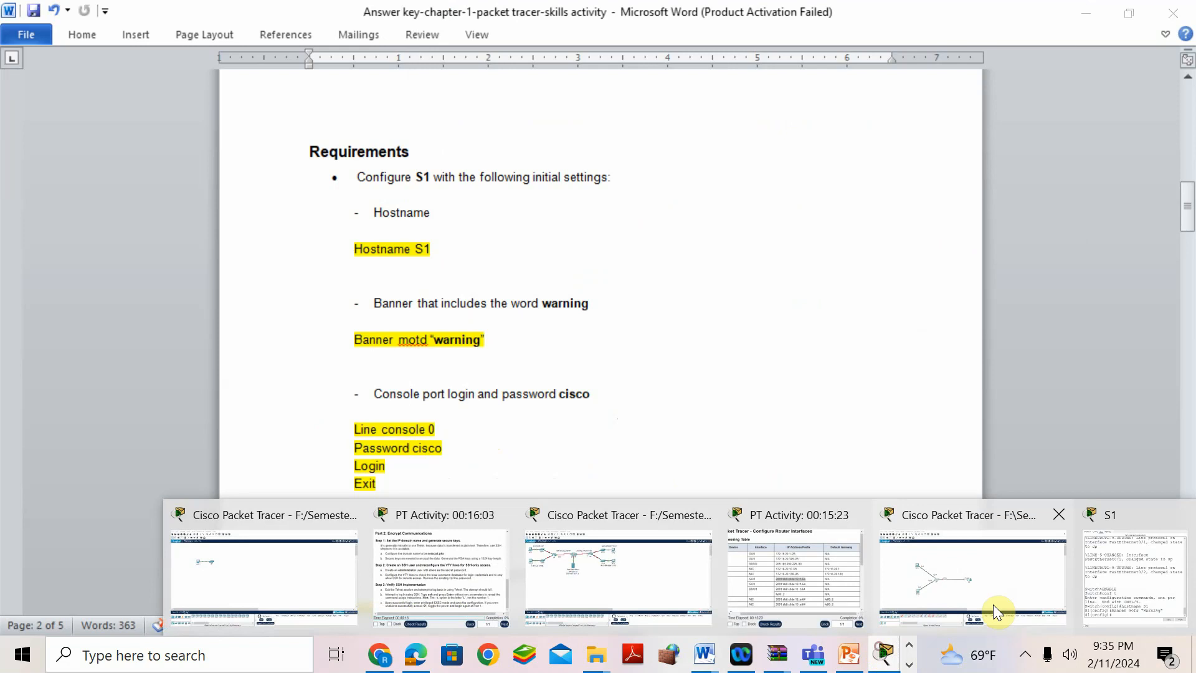
click(1116, 578)
text(line)
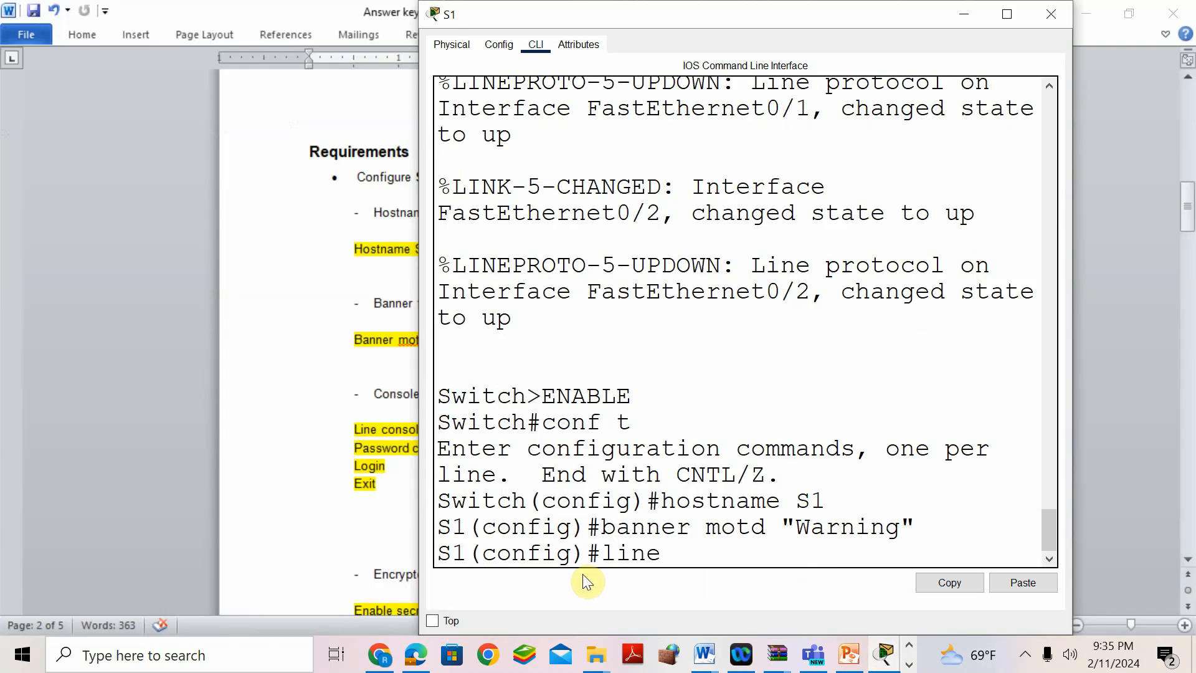
text( con 0)
key(Return)
text(passwo)
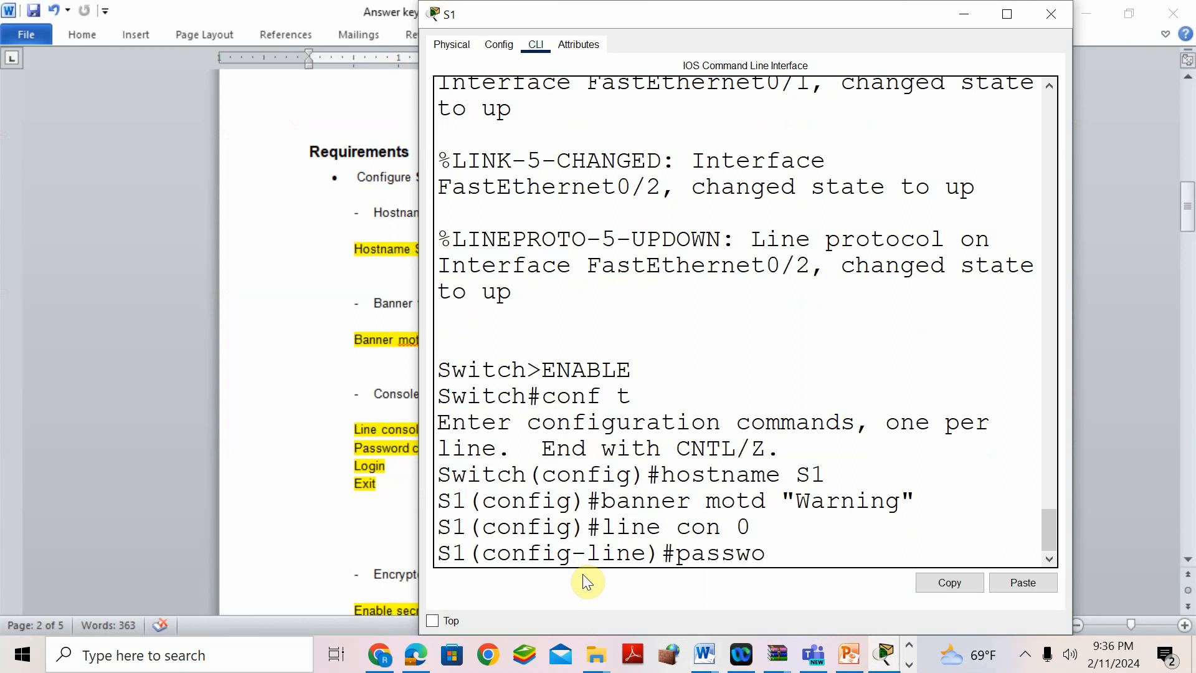
text(rd cisco)
key(Return)
text(login)
key(Return)
text(exit)
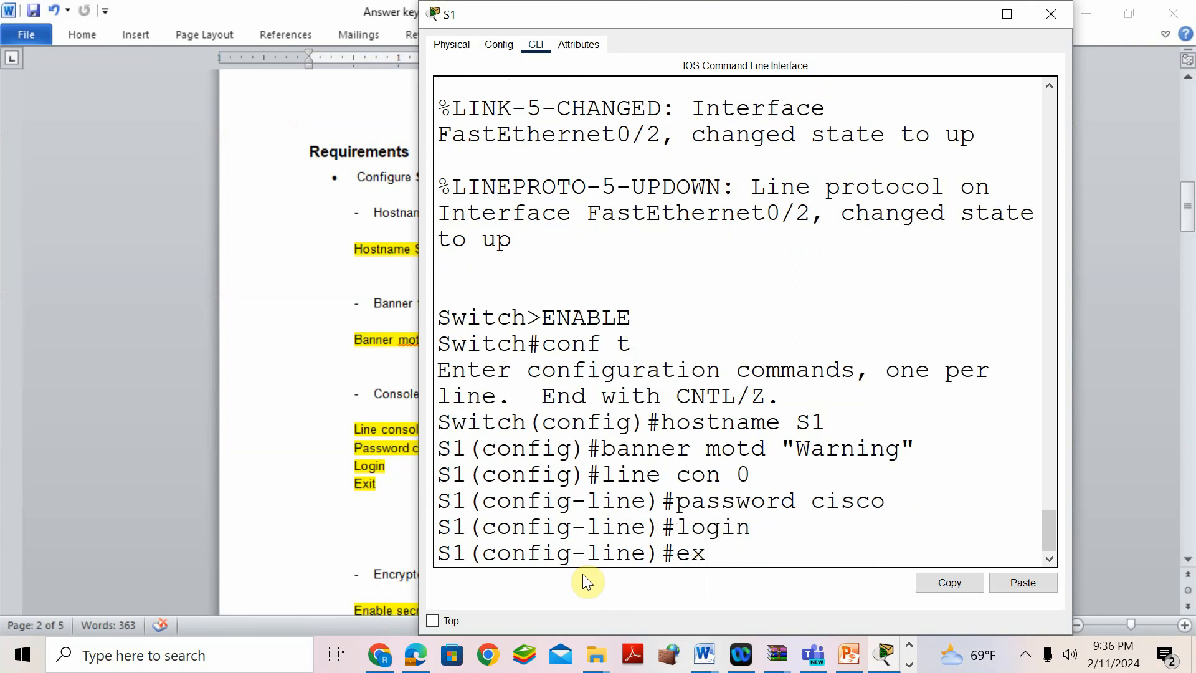
key(Return)
- Read the next section of the answer key and return to the S1 command line
click(297, 500)
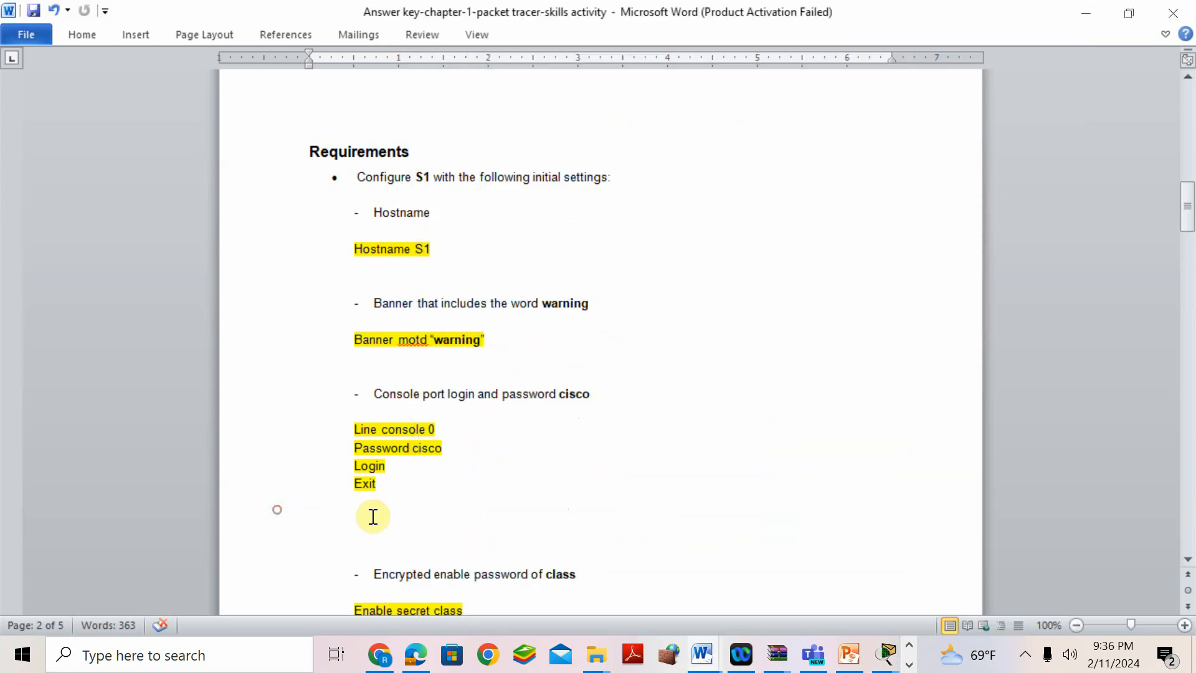
scroll(412, 519, down, 1)
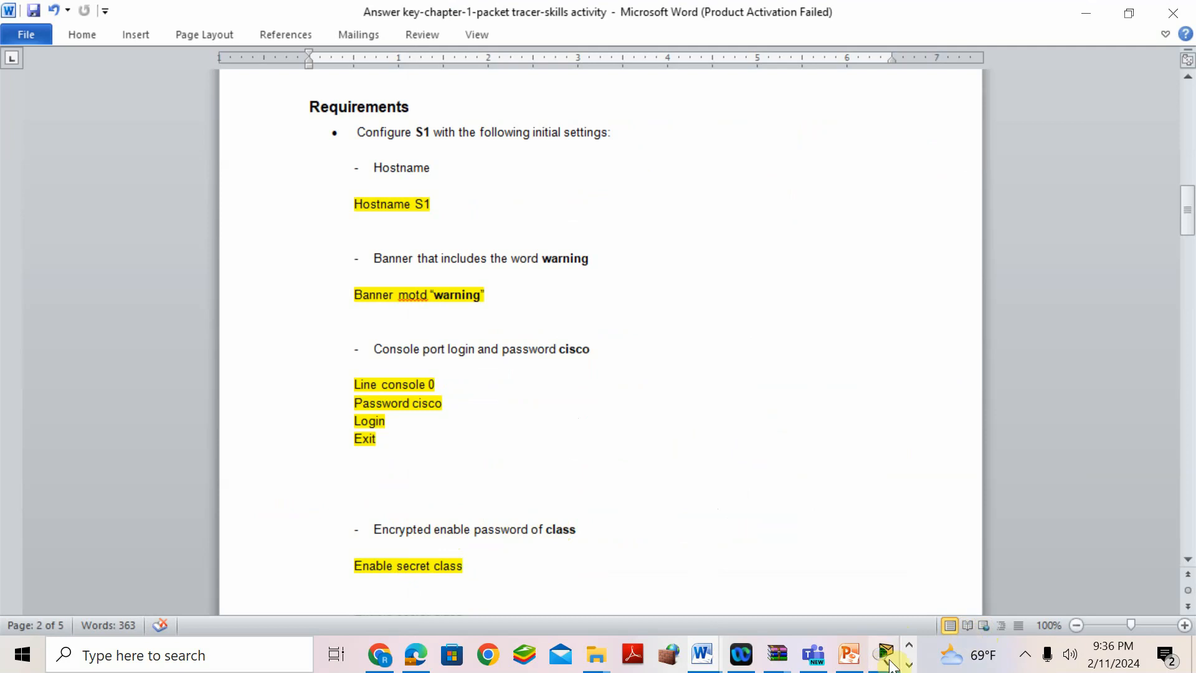
mouse_move(886, 654)
click(1114, 511)
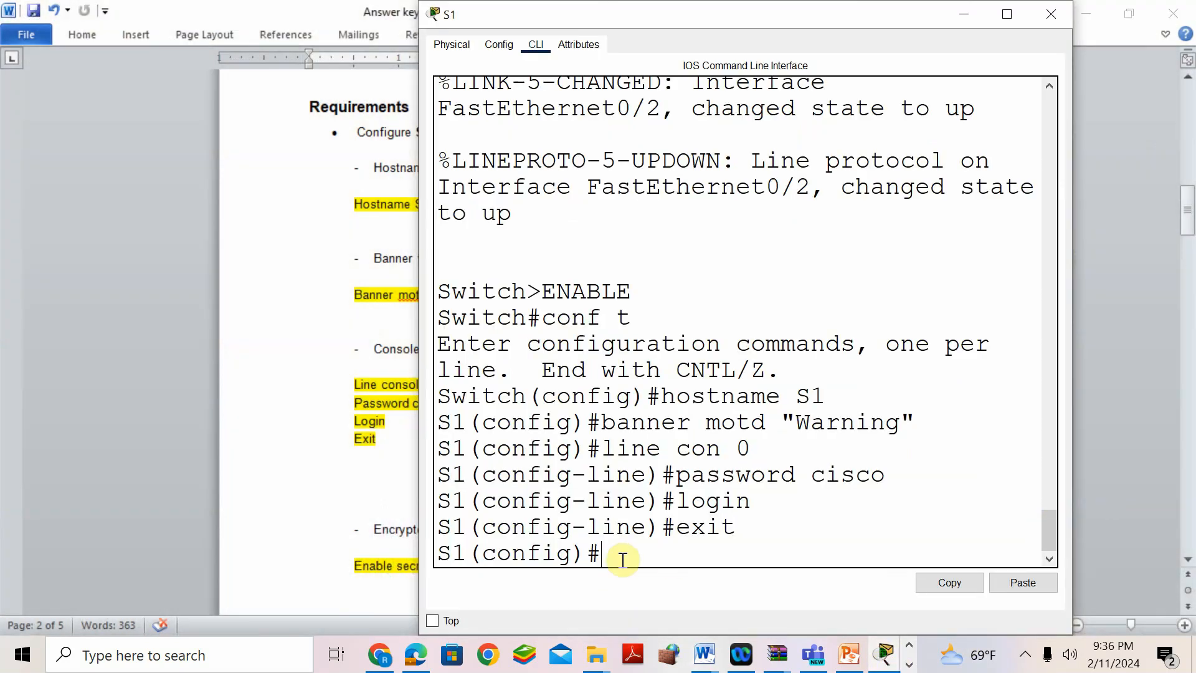
- Set an encrypted enable secret on S1 and look up the next command in the answer key
text(enable secret class)
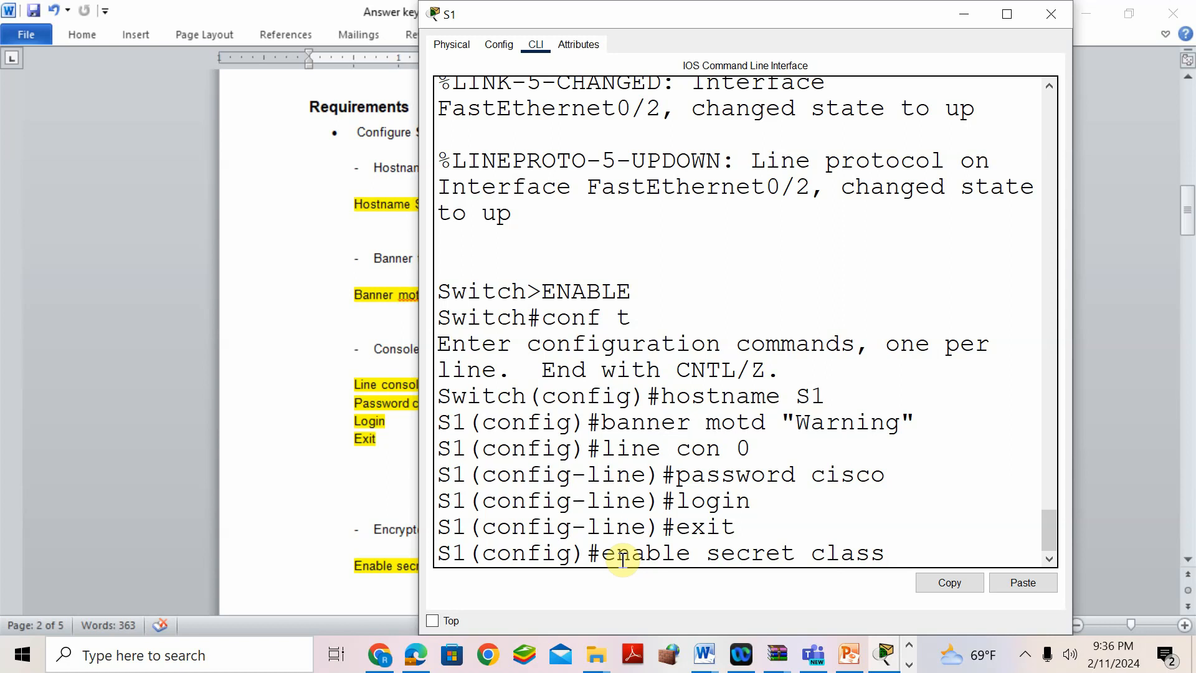
key(Return)
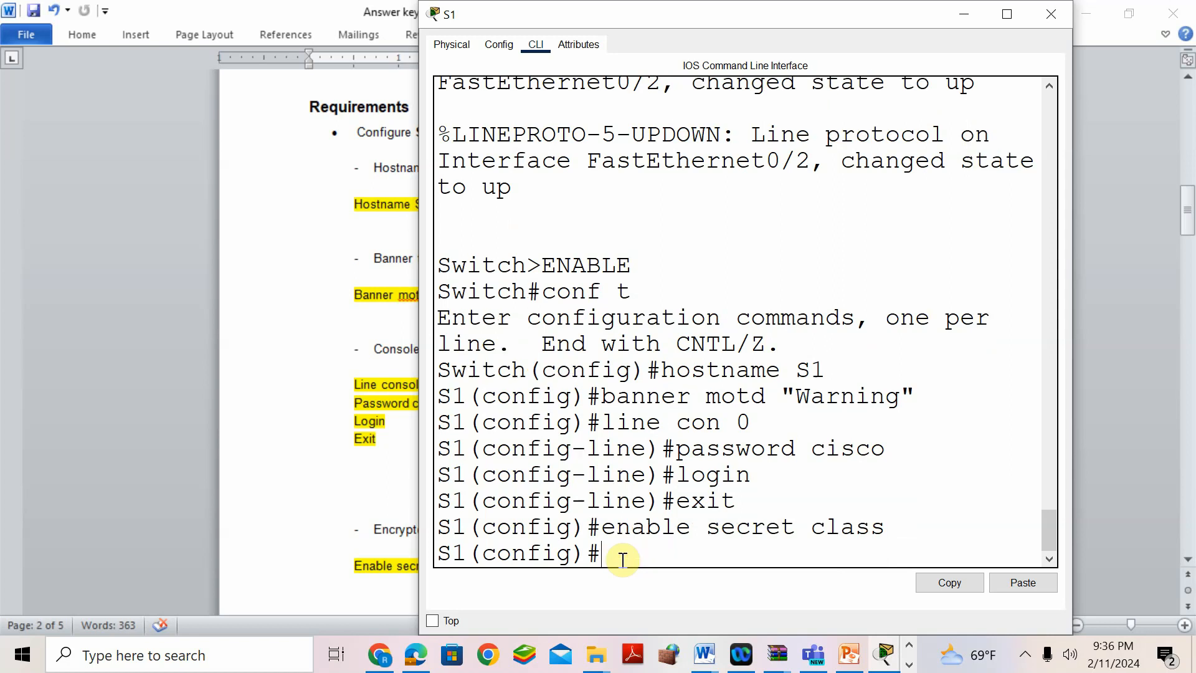
click(211, 506)
scroll(462, 358, down, 4)
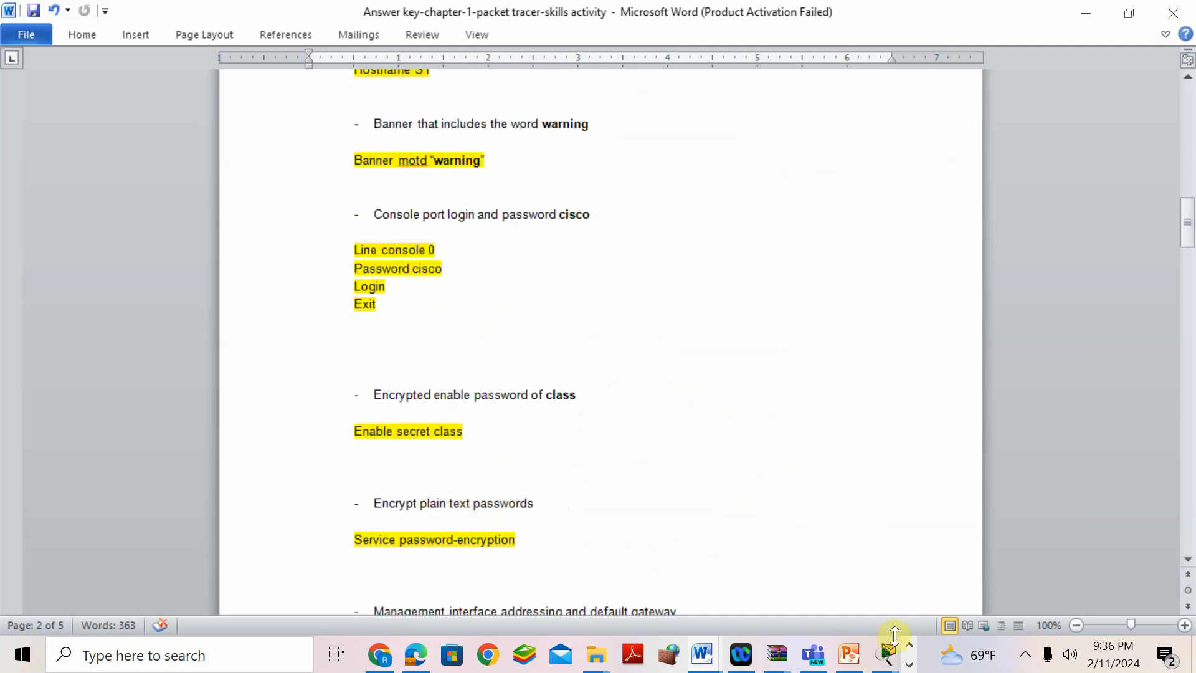
mouse_move(886, 655)
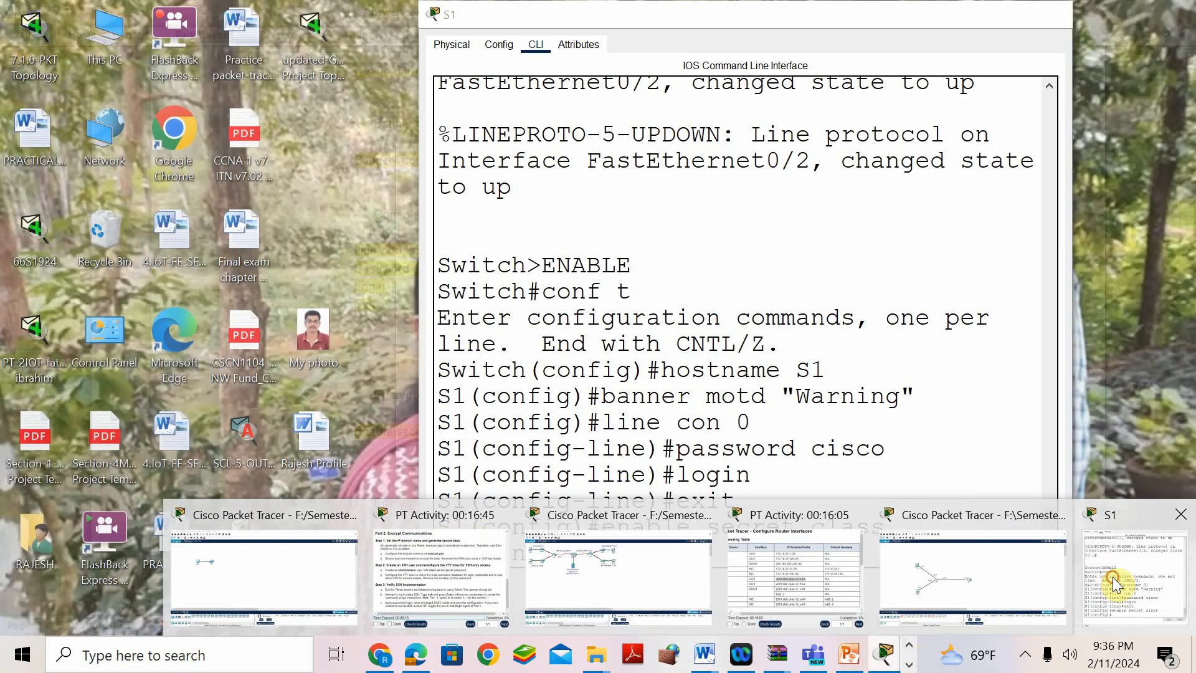
click(1113, 577)
- Turn on service password-encryption so S1's plain-text passwords are encrypted
text(service password-encr)
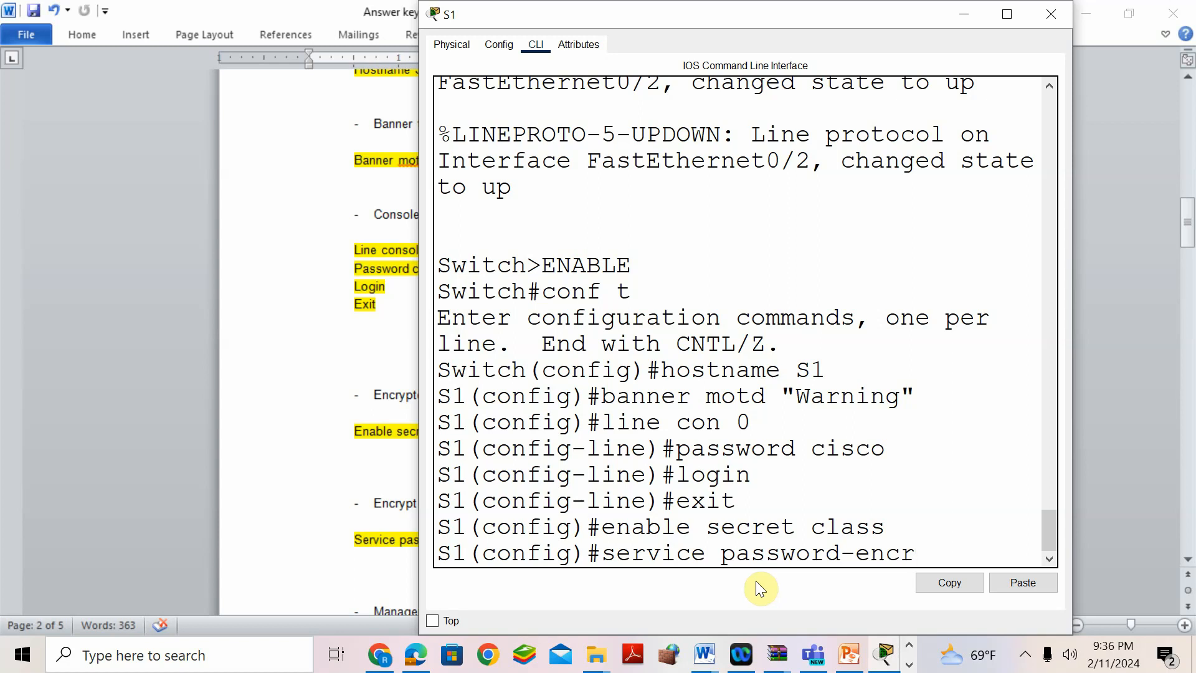
text(yption)
key(Return)
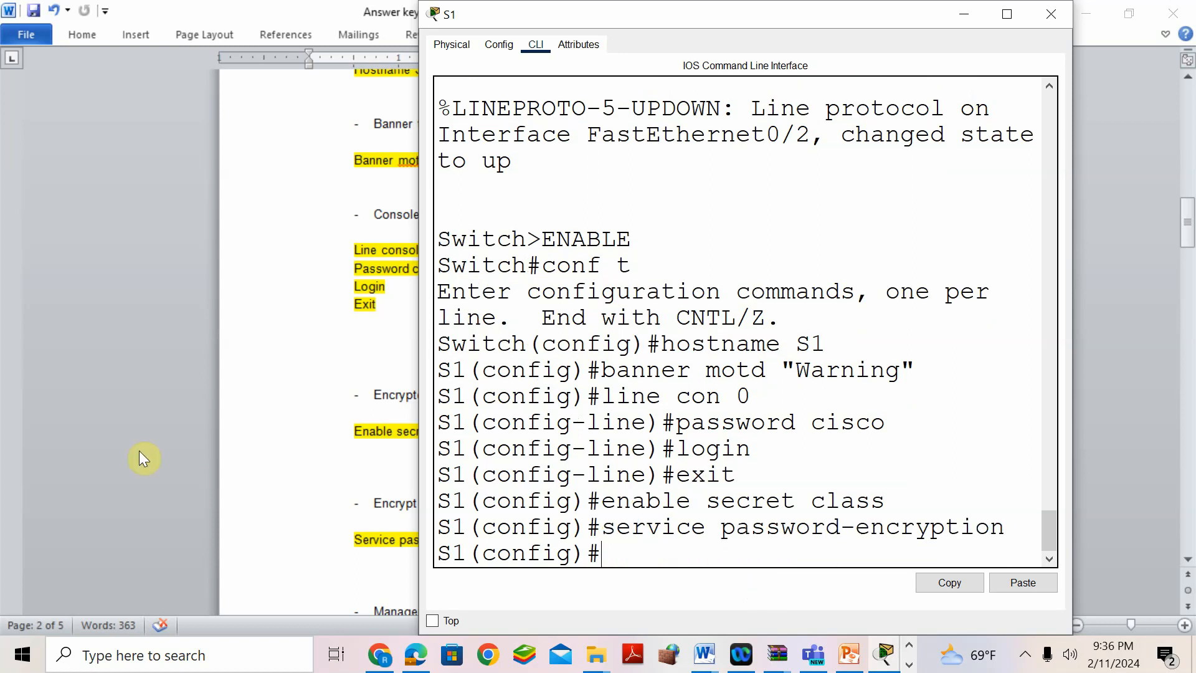
scroll(304, 443, down, 1)
click(304, 444)
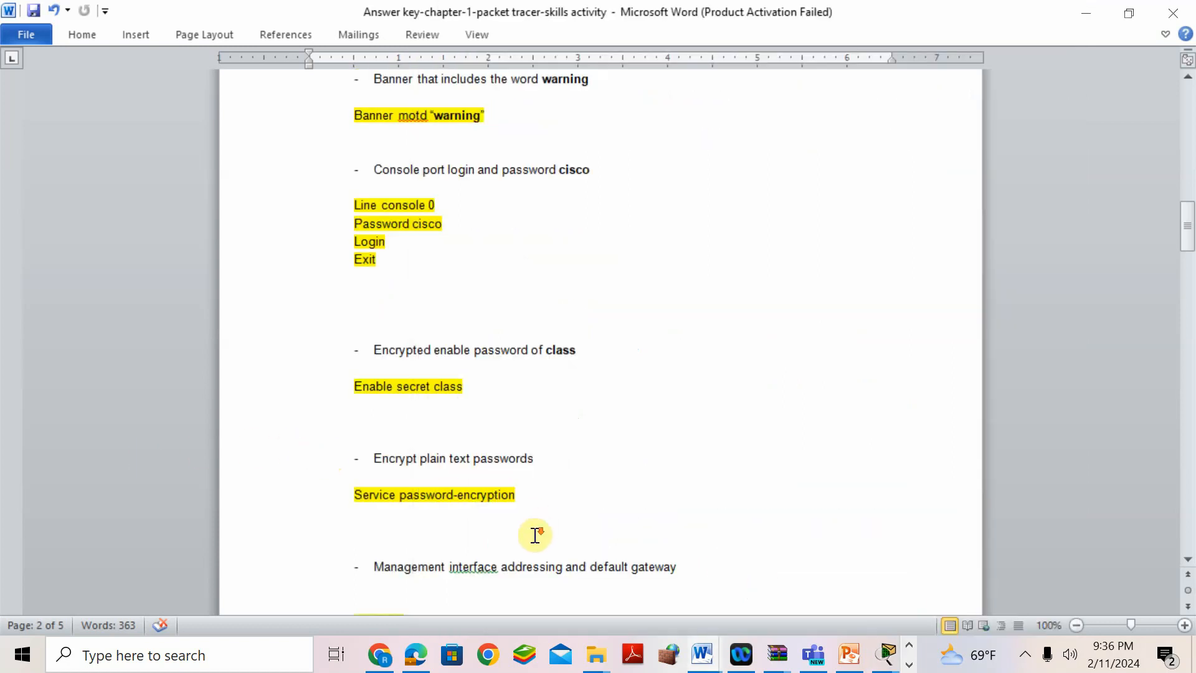
- Insert 'Configure Management' at the start of the management heading and delete the duplicated word
scroll(530, 534, down, 2)
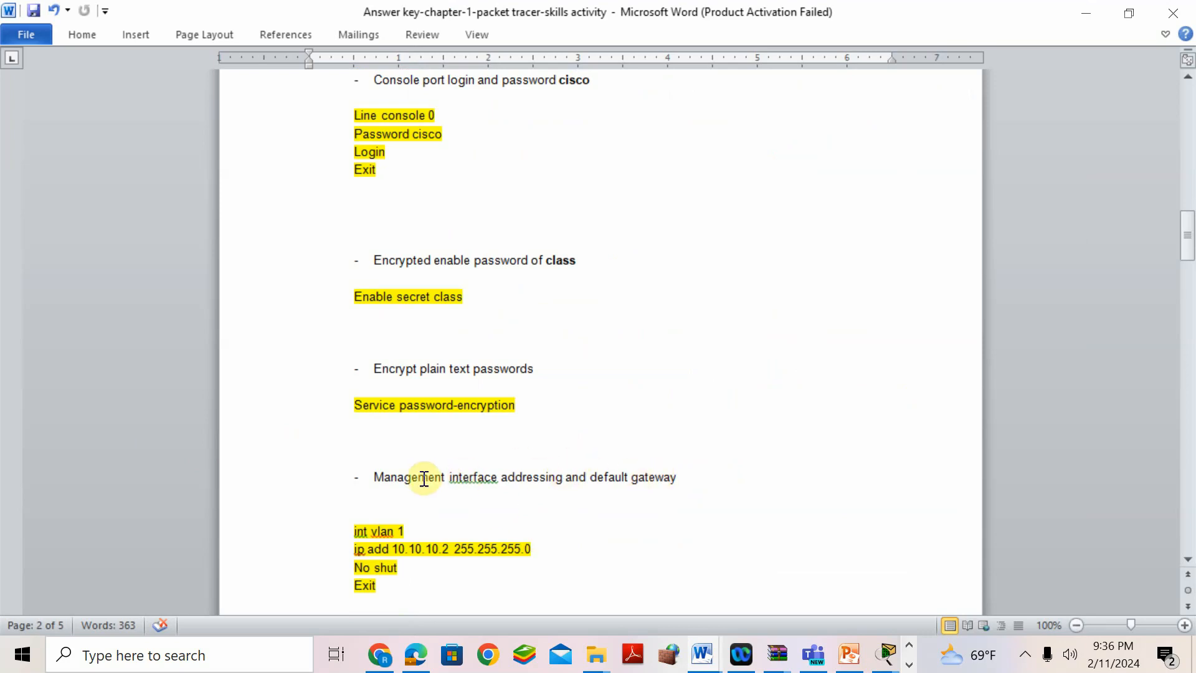
click(377, 481)
text(Con)
text(figure)
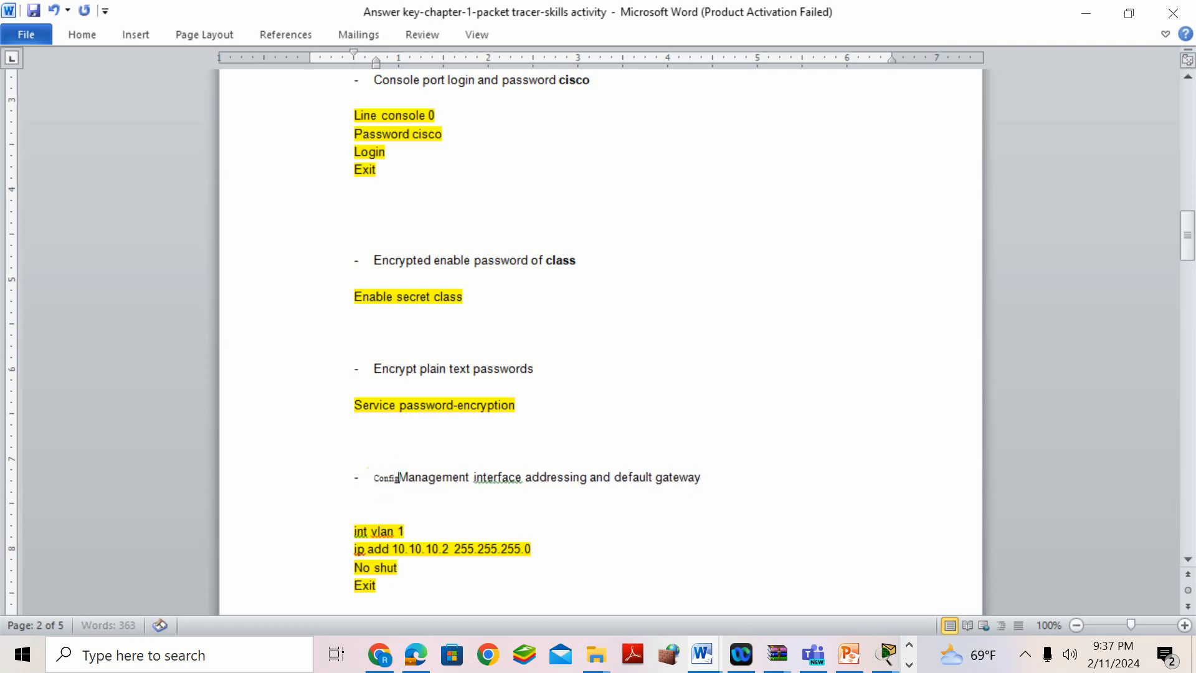
key(BackSpace)
key(BackSpace)
key(BackSpace)
key(BackSpace)
key(BackSpace)
key(BackSpace)
key(BackSpace)
key(BackSpace)
key(BackSpace)
key(BackSpace)
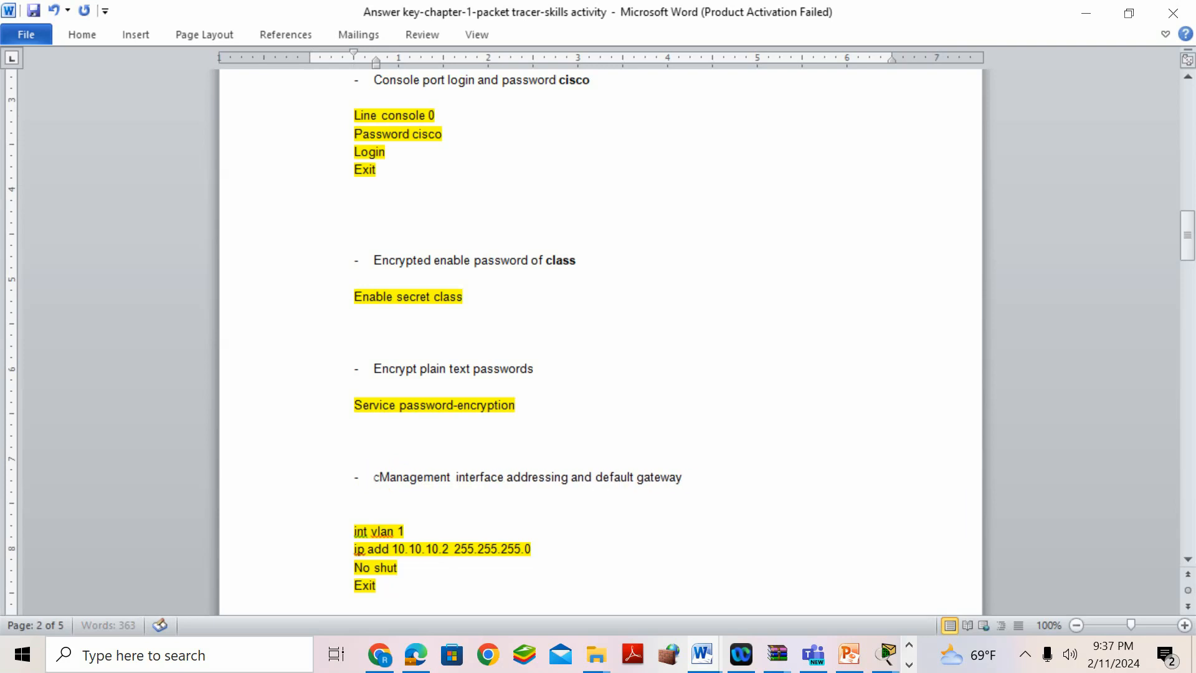
click(376, 477)
text(c)
click(376, 477)
key(BackSpace)
click(373, 471)
click(364, 478)
text(C )
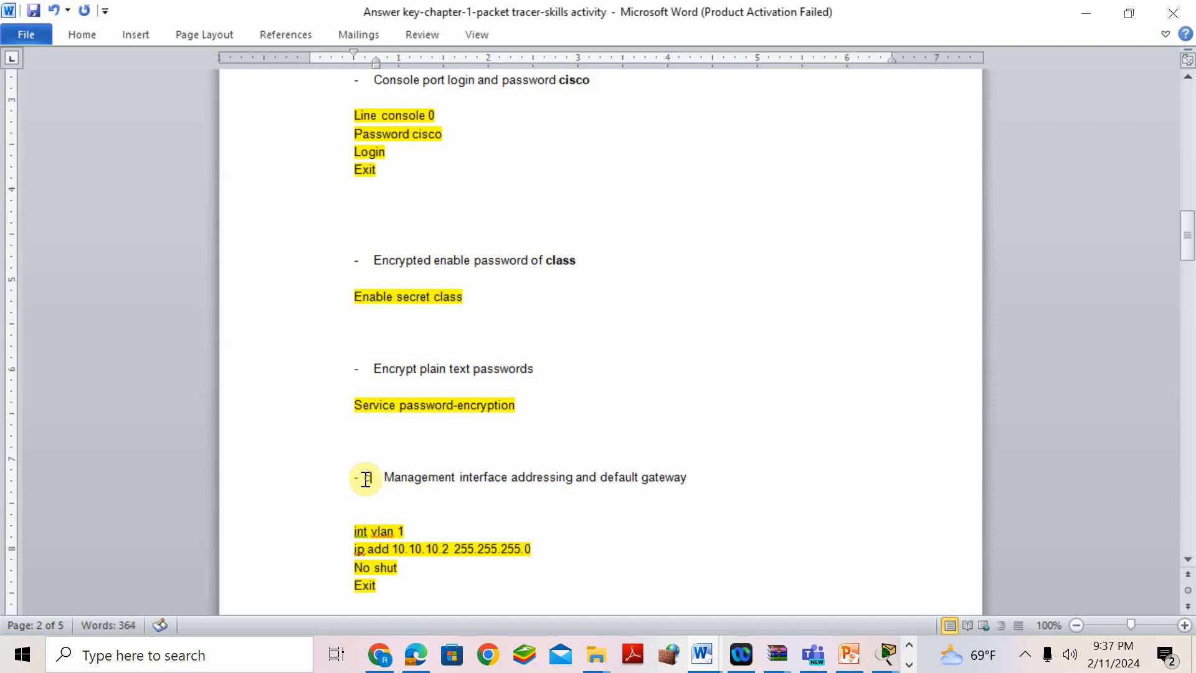
text(onfigure)
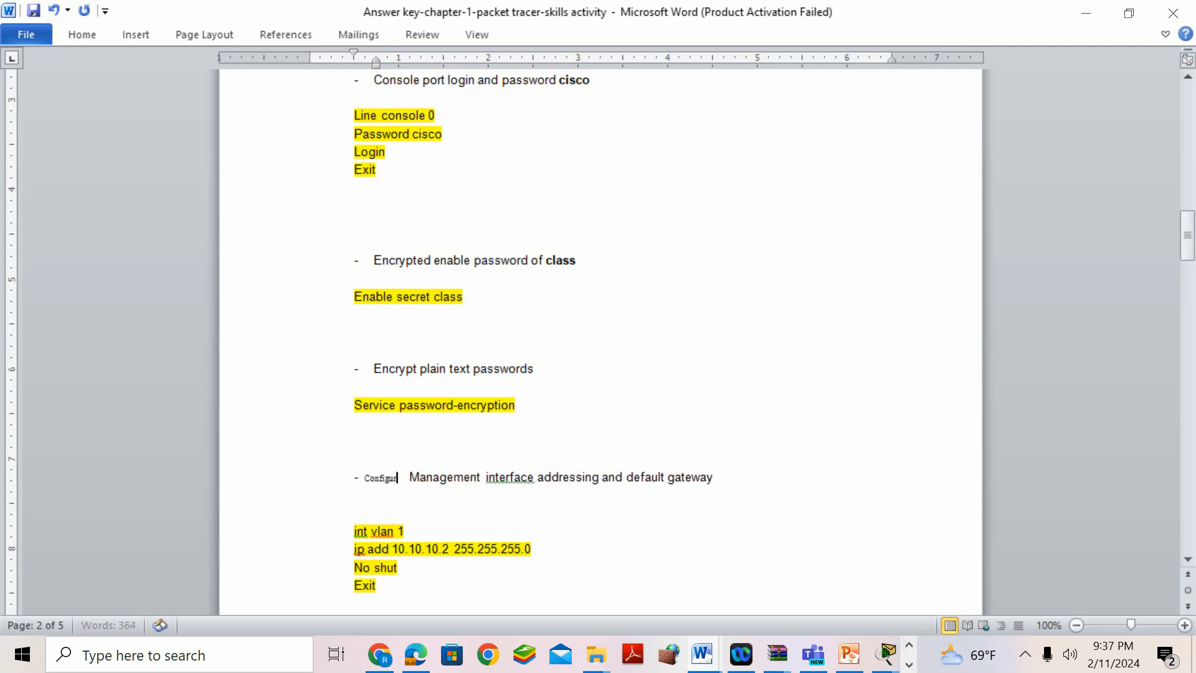
text( Management)
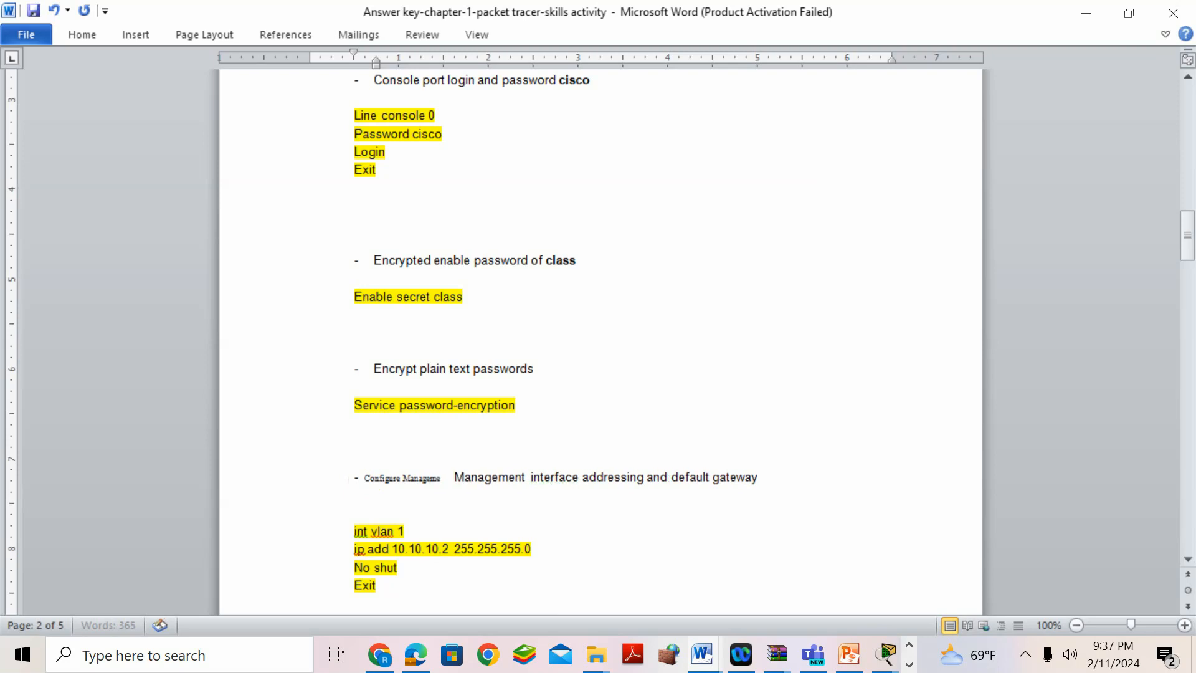
key(Delete)
key(Delete)
key(Delete)
key(Delete)
key(Delete)
key(Delete)
key(Delete)
key(Delete)
key(Delete)
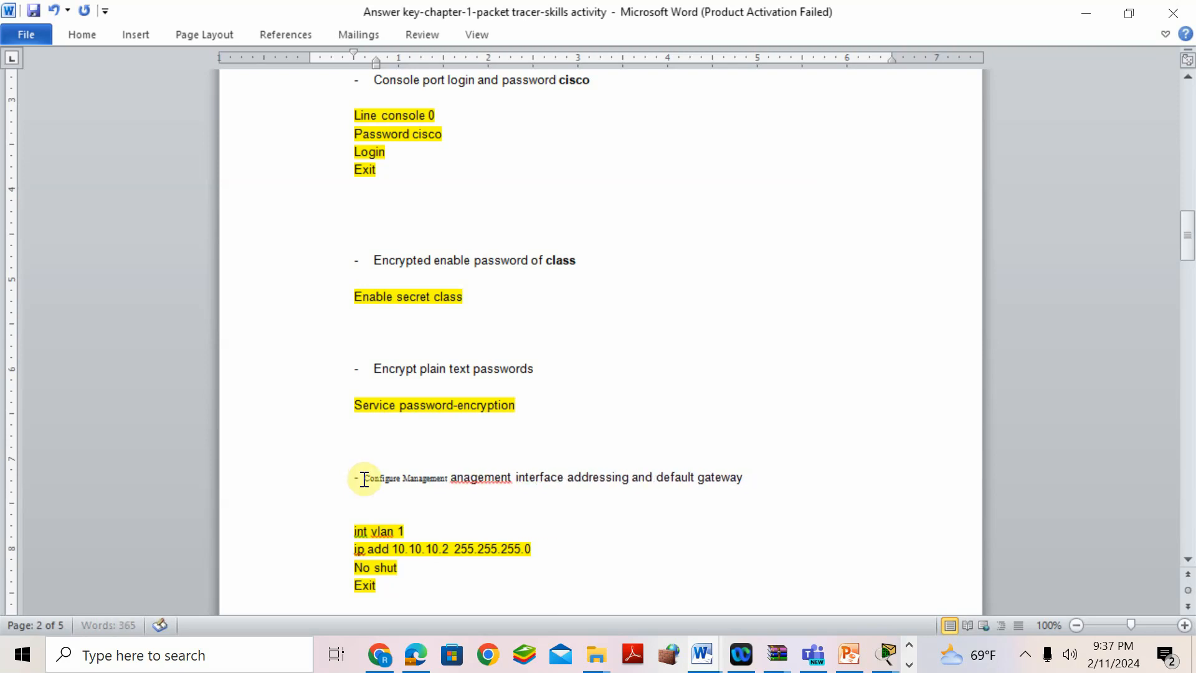
key(Delete)
key(Delete)
key(Delete)
key(Delete)
key(Delete)
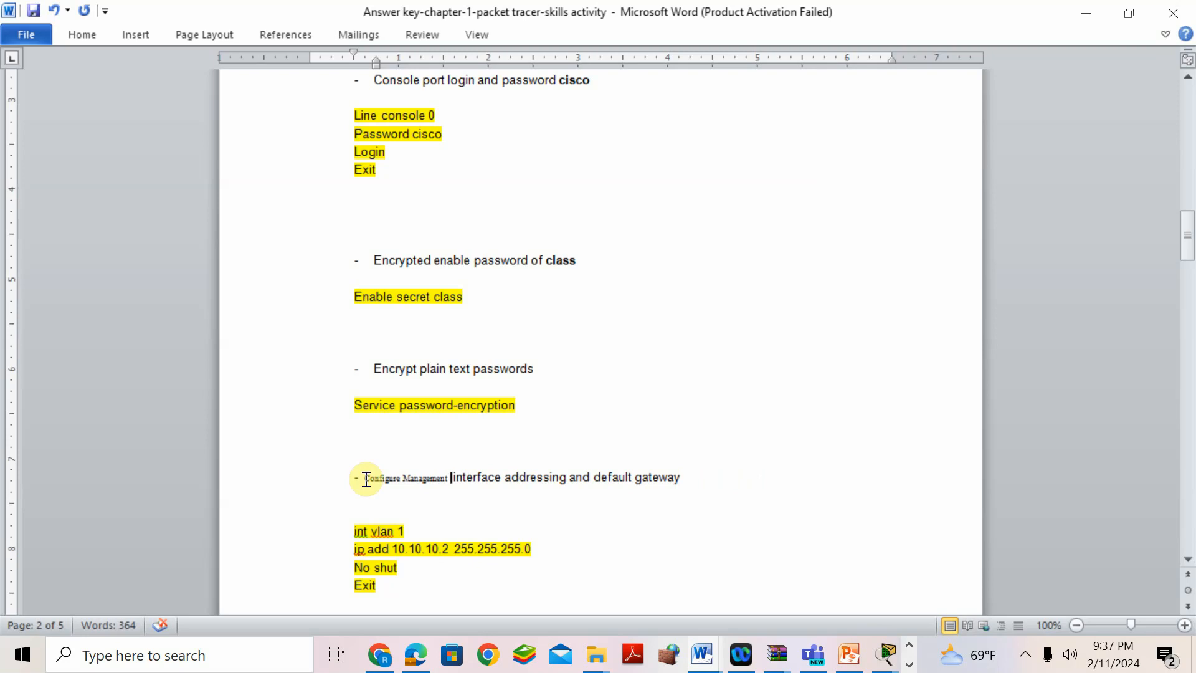
- Bring S1 forward, browse ports FastEthernet0/1–0/4 in the Config tab, and return to the CLI
click(887, 654)
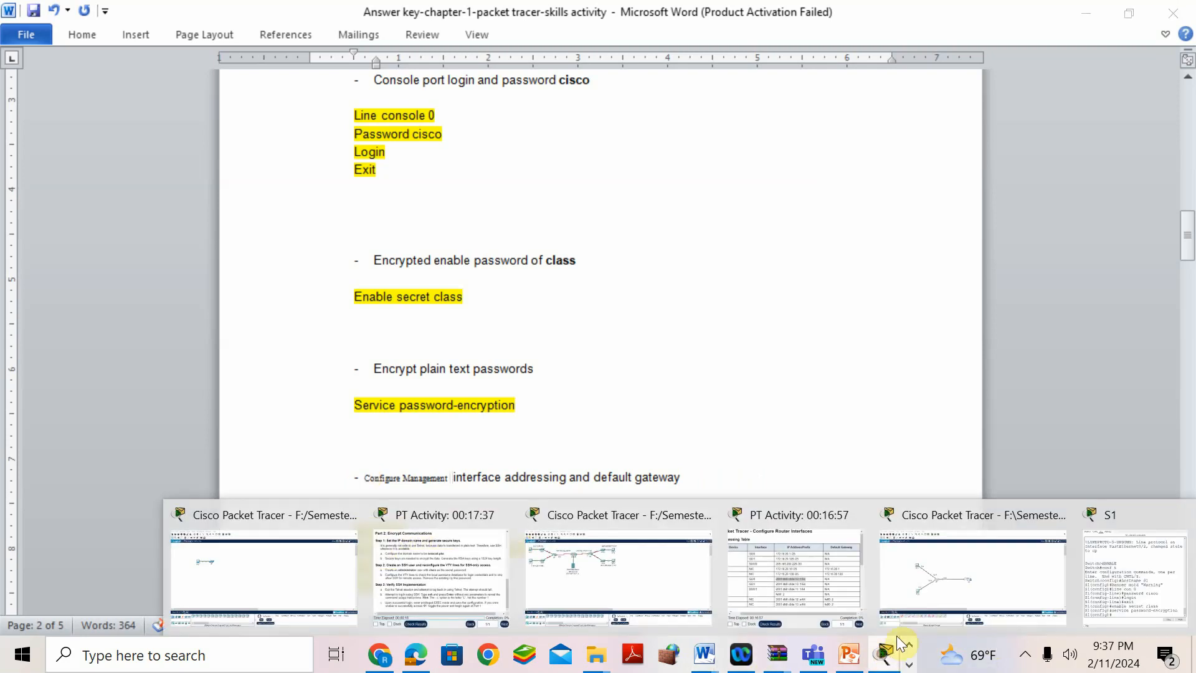
click(1113, 511)
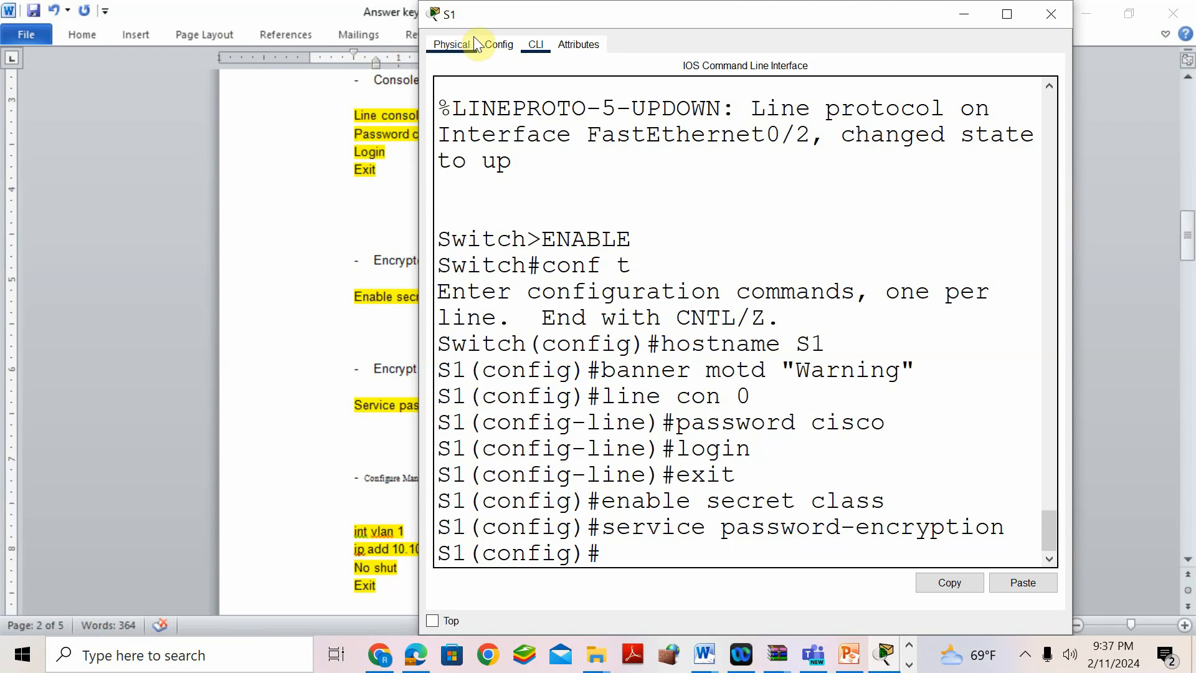
click(505, 45)
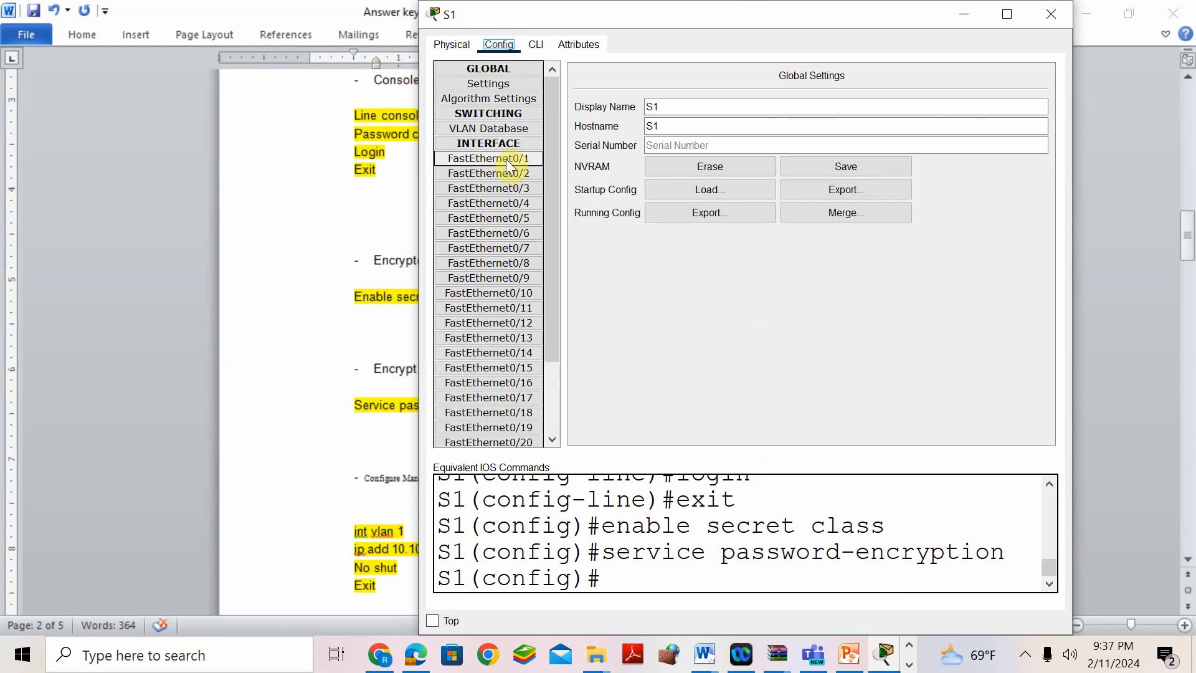
click(510, 161)
click(513, 174)
click(517, 187)
click(528, 204)
drag(549, 230, 542, 361)
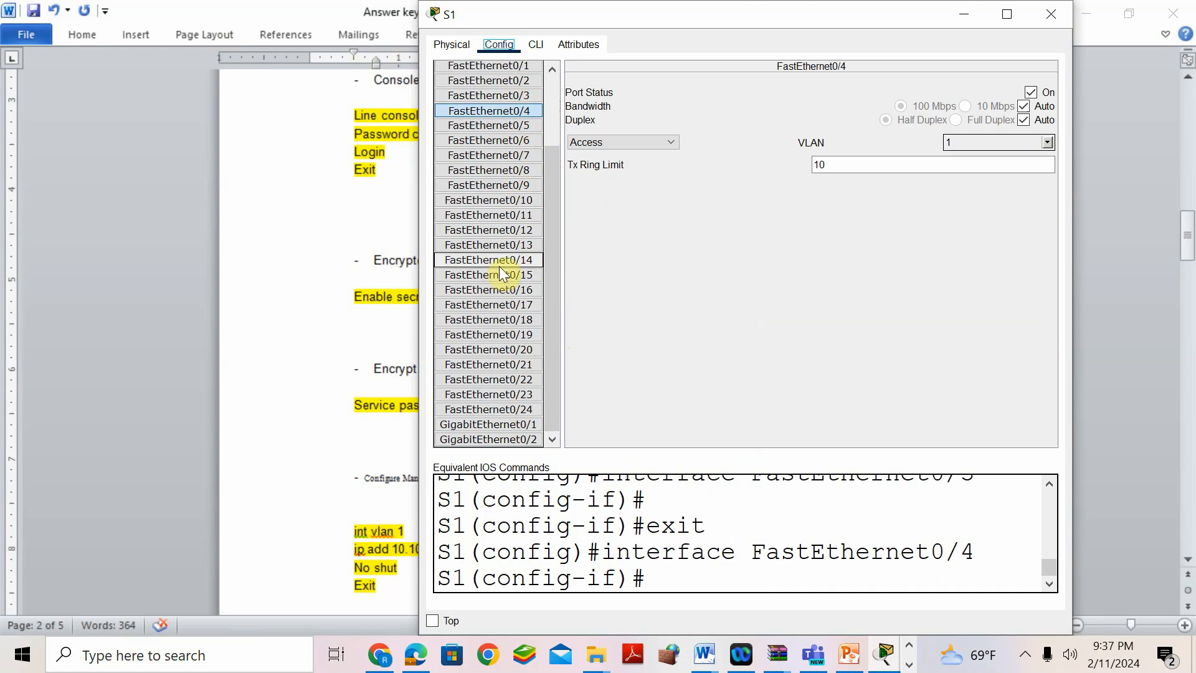
click(536, 45)
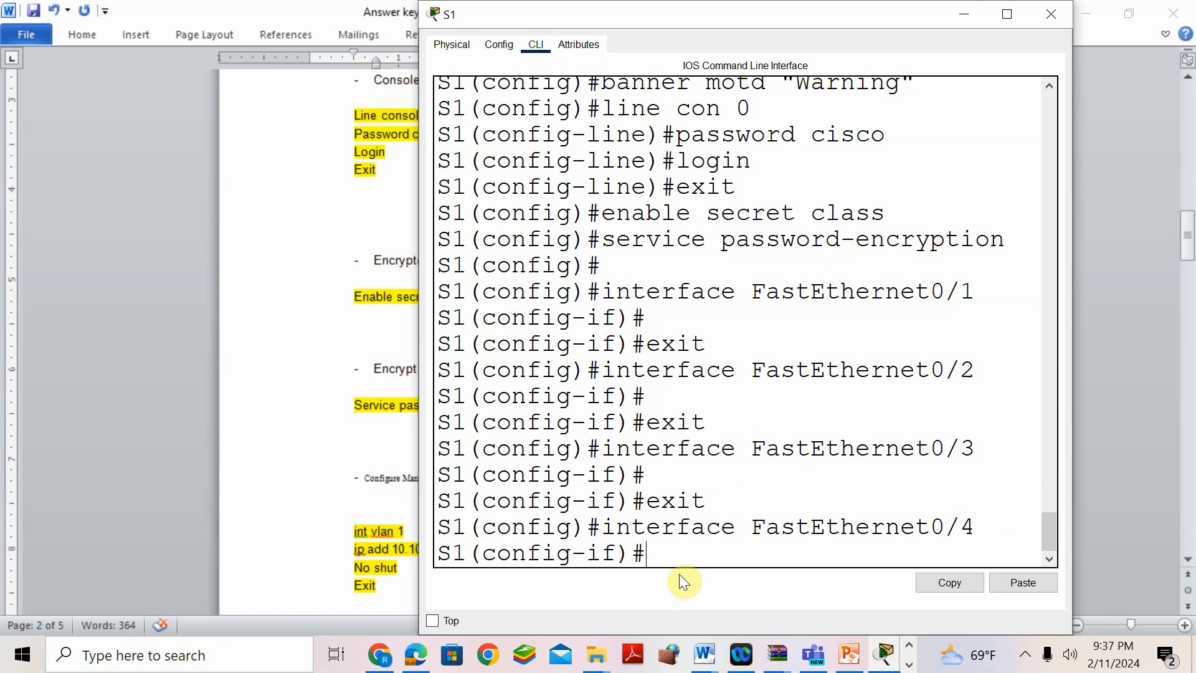
- Leave the current mode and enter interface configuration for FastEthernet0/1
text(exit)
key(Return)
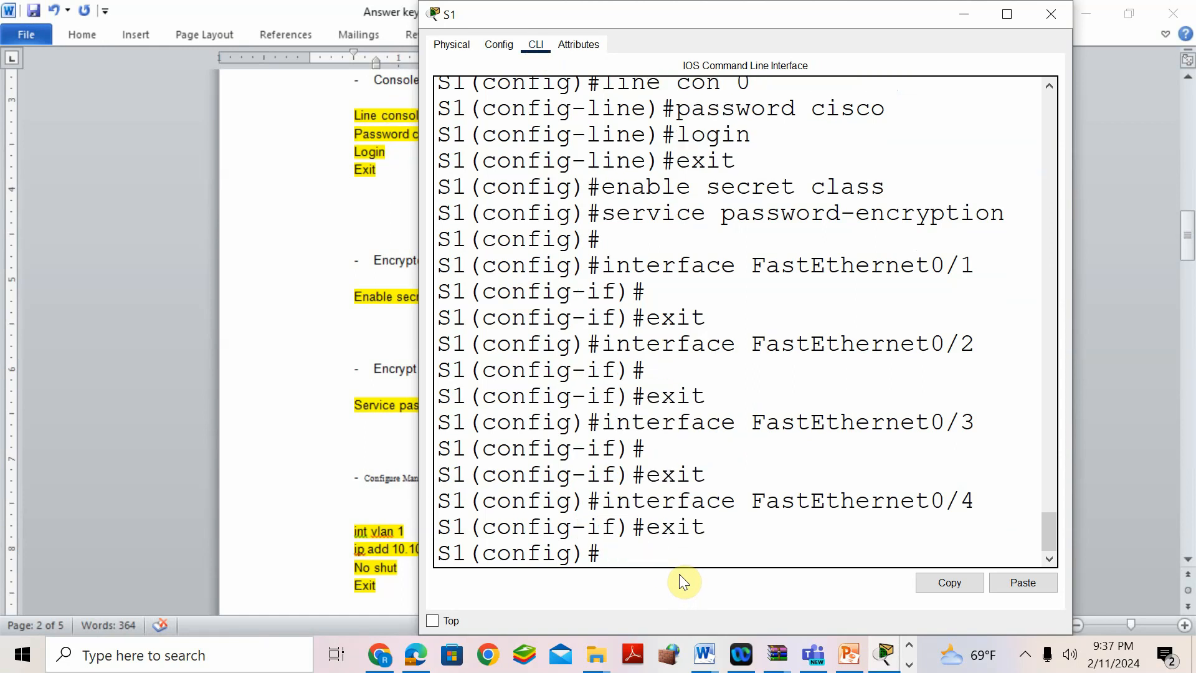
text(int fa0/1)
key(Return)
- Try an ip address command on FastEthernet0/1, see it rejected, and exit to global configuration
text(ip address)
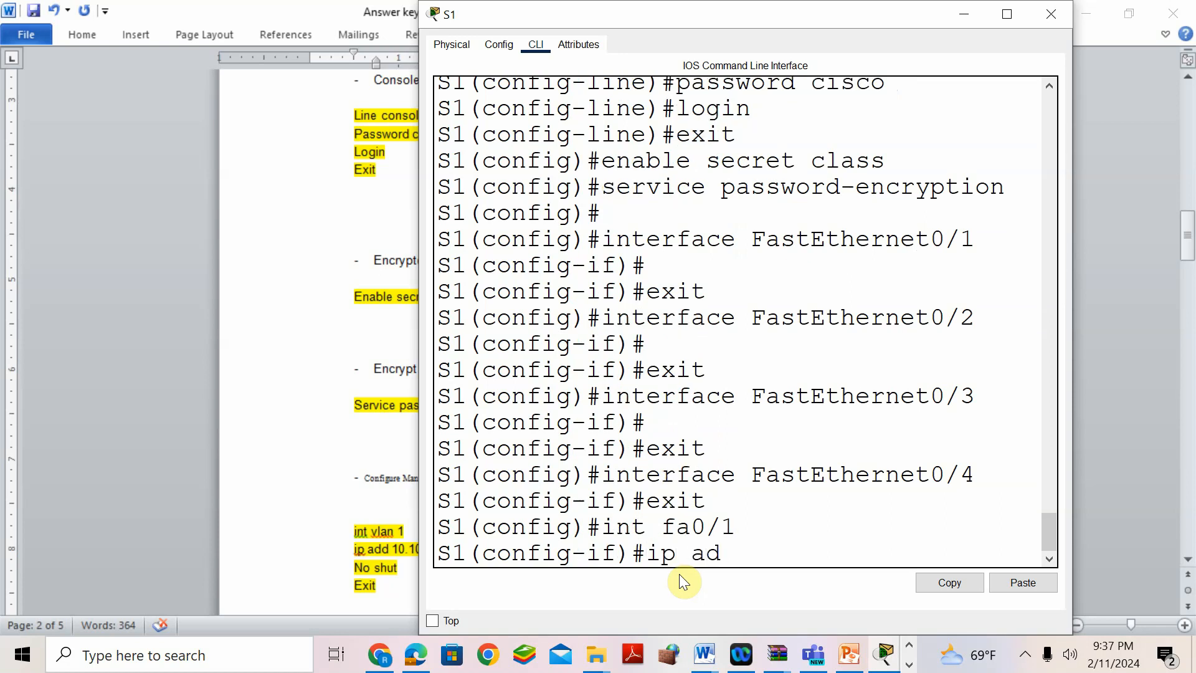
key(Tab)
text(dress)
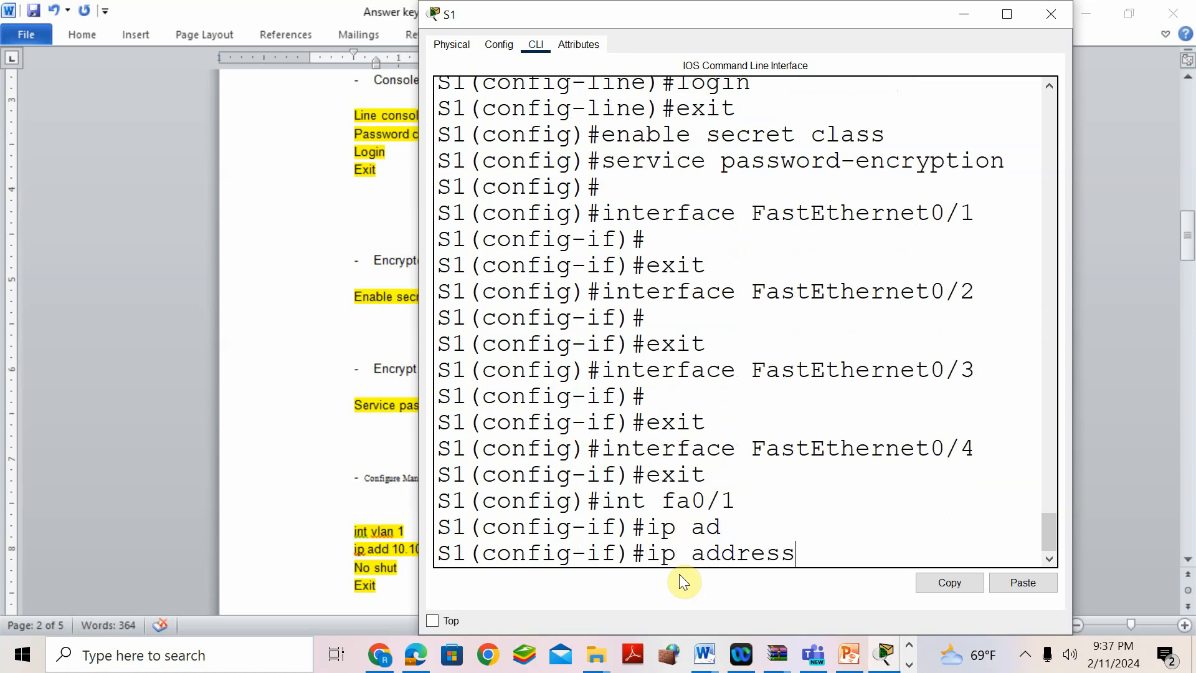
key(Tab)
text(?)
key(Return)
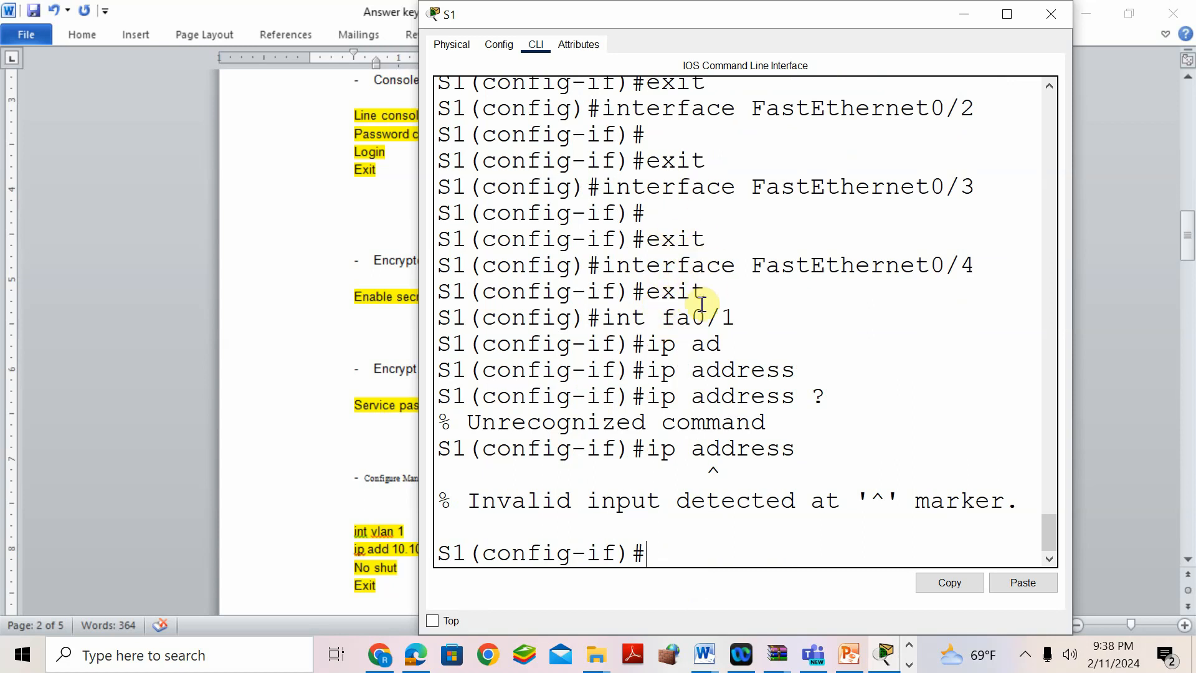
text(xit)
key(Return)
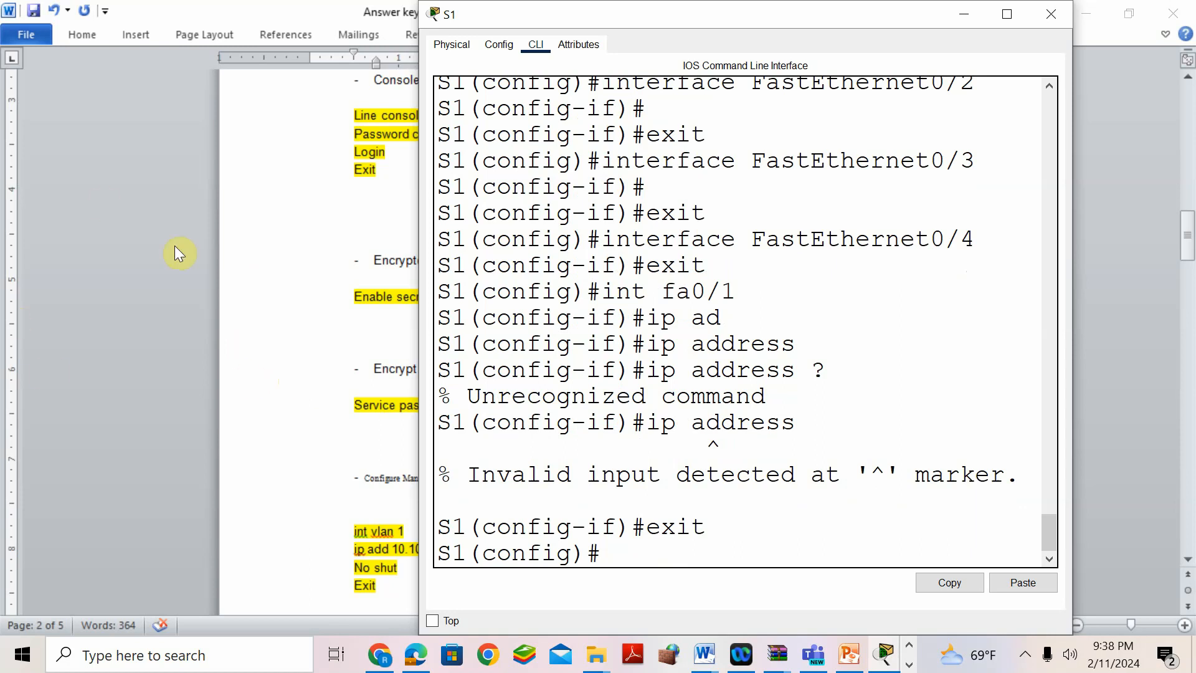
click(364, 464)
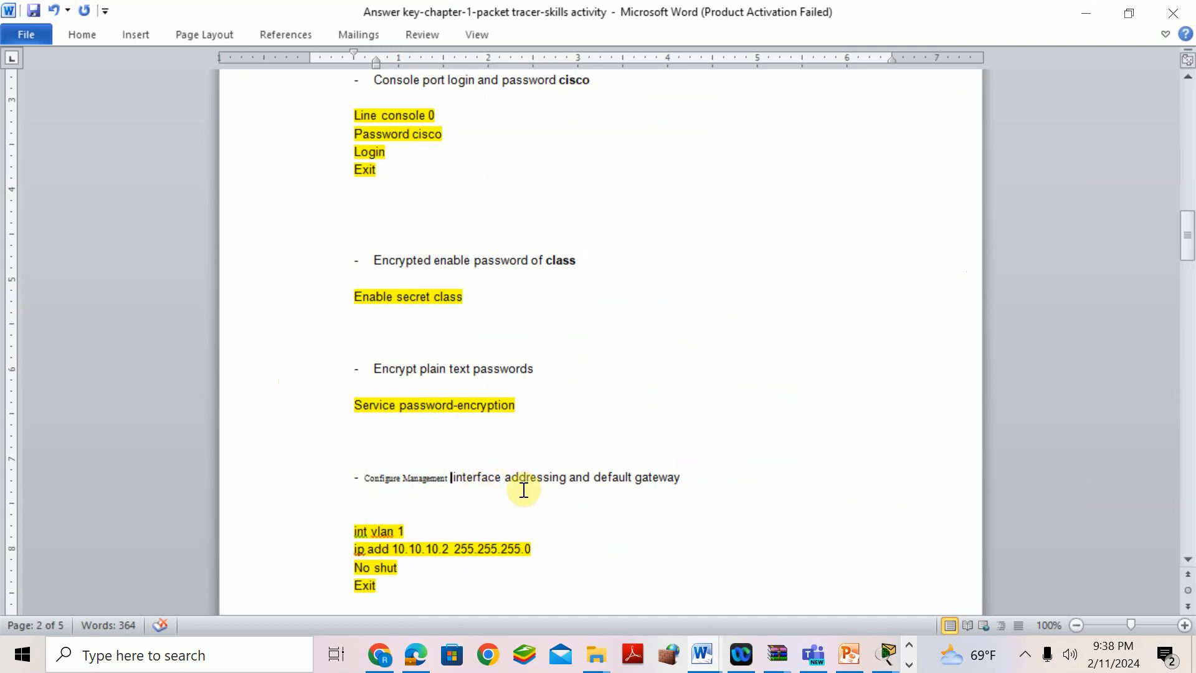
- Look up S1's VLAN 1 row (10.10.10.2) in the IPv4 addressing table, then bring back the S1 CLI
scroll(527, 371, up, 15)
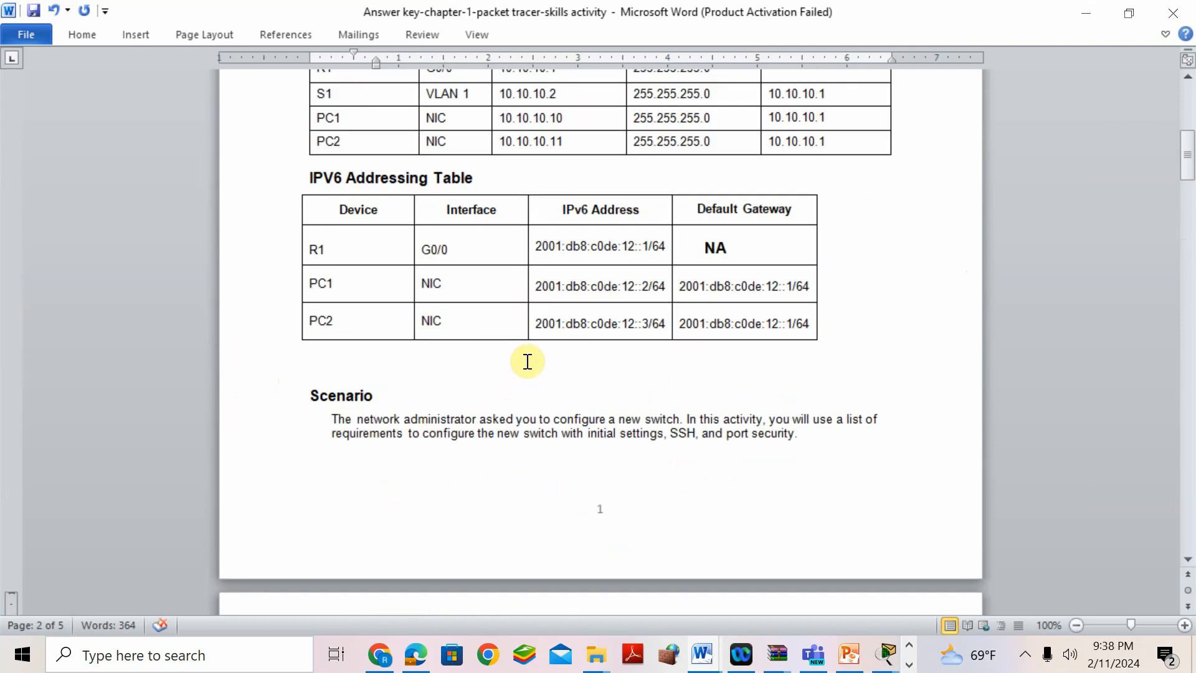
scroll(527, 361, up, 3)
drag(423, 228, 474, 228)
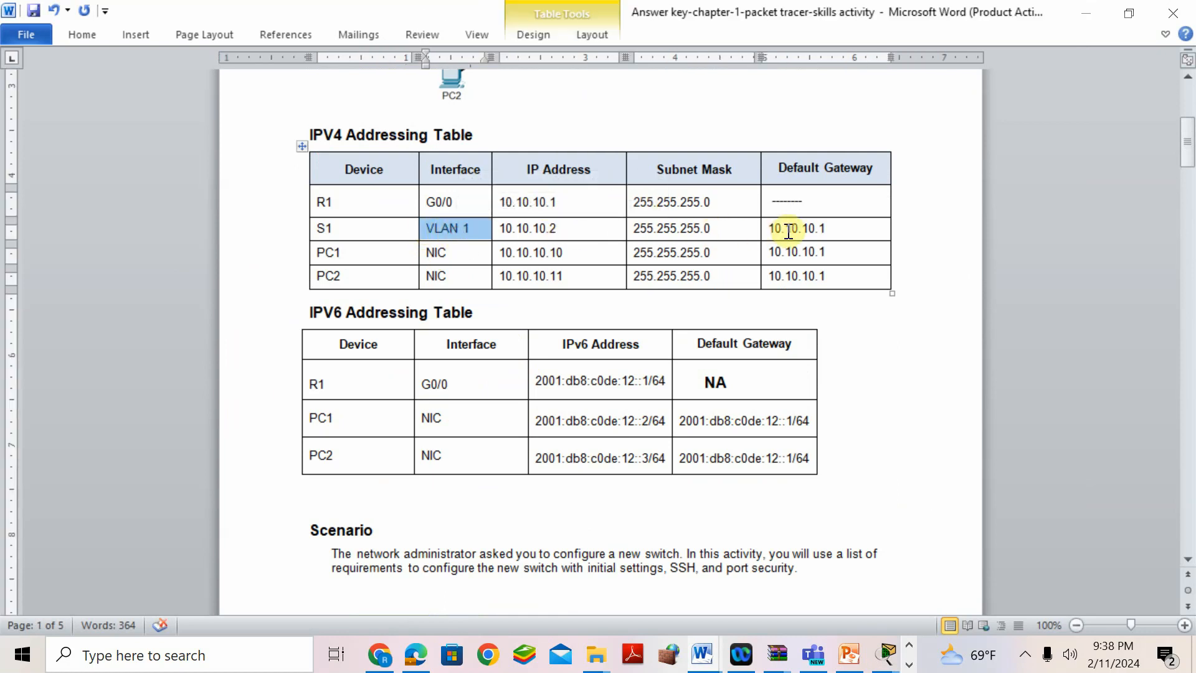
scroll(785, 496, down, 1)
mouse_move(888, 664)
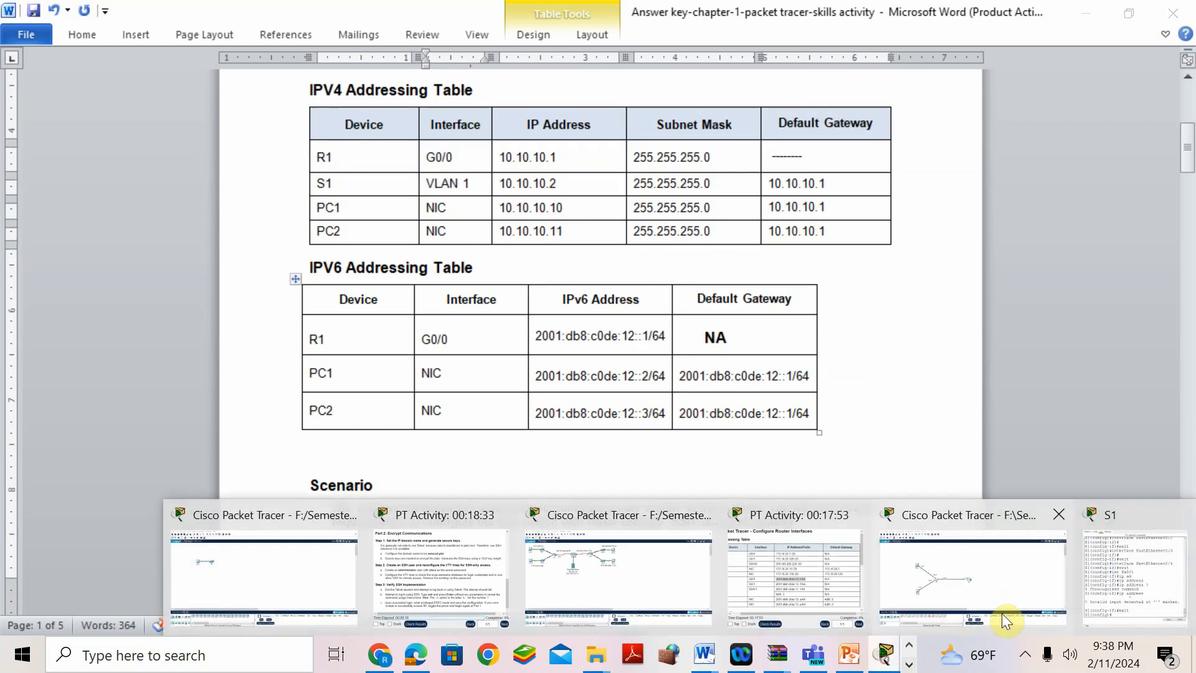
click(1091, 567)
scroll(724, 427, up, 1)
scroll(724, 426, up, 7)
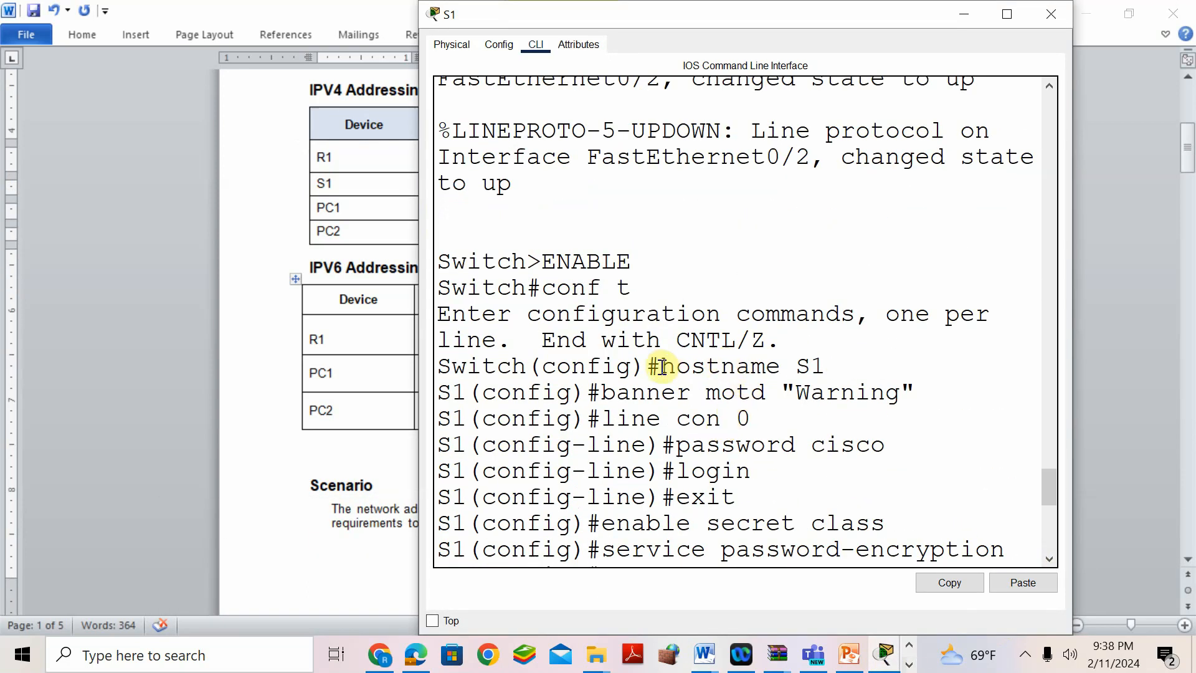
- Review S1's hostname, banner, enable secret and encryption commands, then show the management-interface section of the answer key
drag(661, 366, 826, 394)
drag(660, 418, 749, 419)
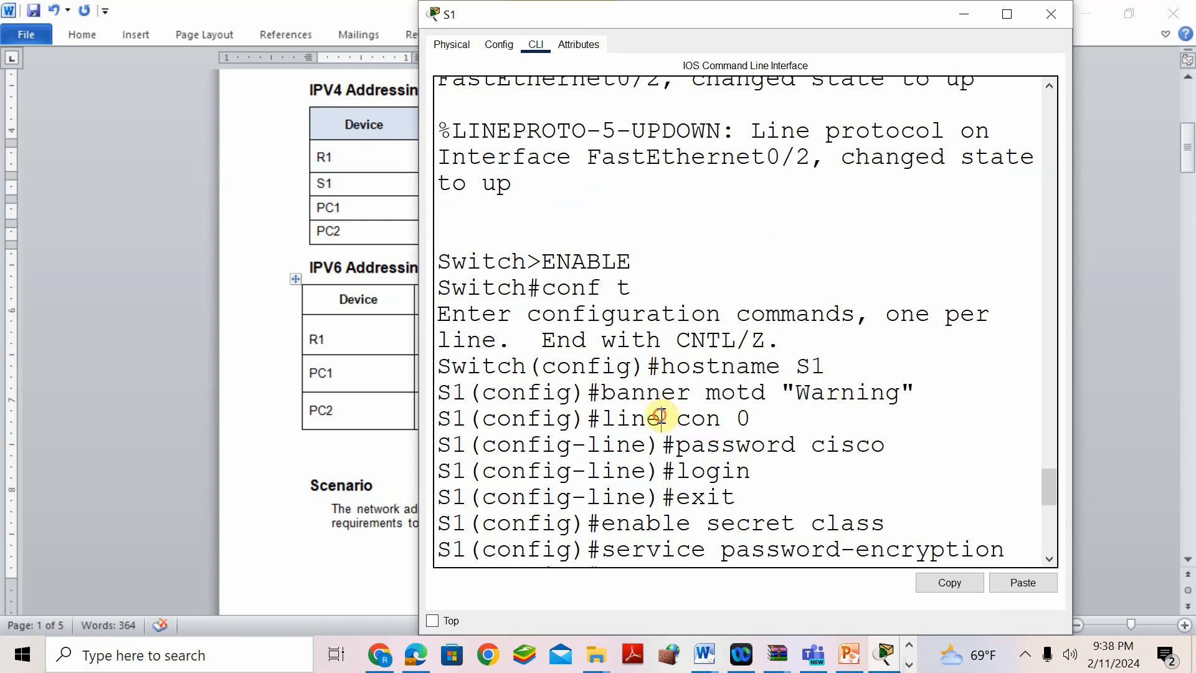
scroll(748, 434, down, 1)
drag(616, 485, 796, 511)
drag(601, 512, 785, 511)
scroll(737, 534, down, 3)
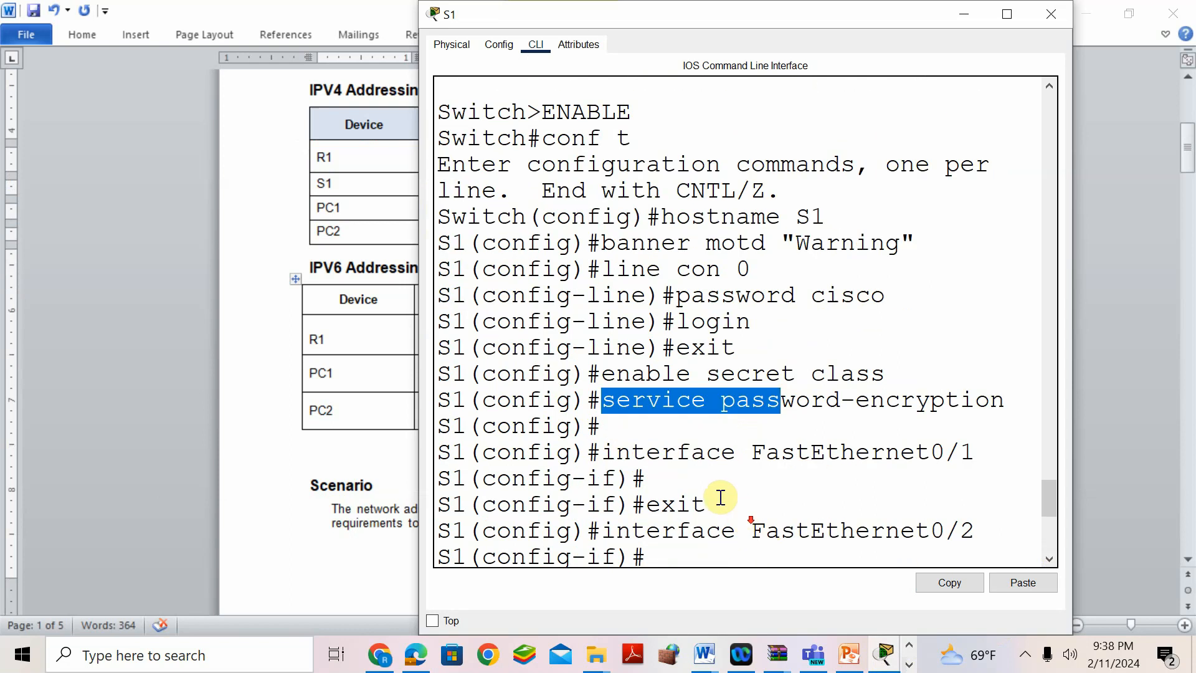
click(675, 424)
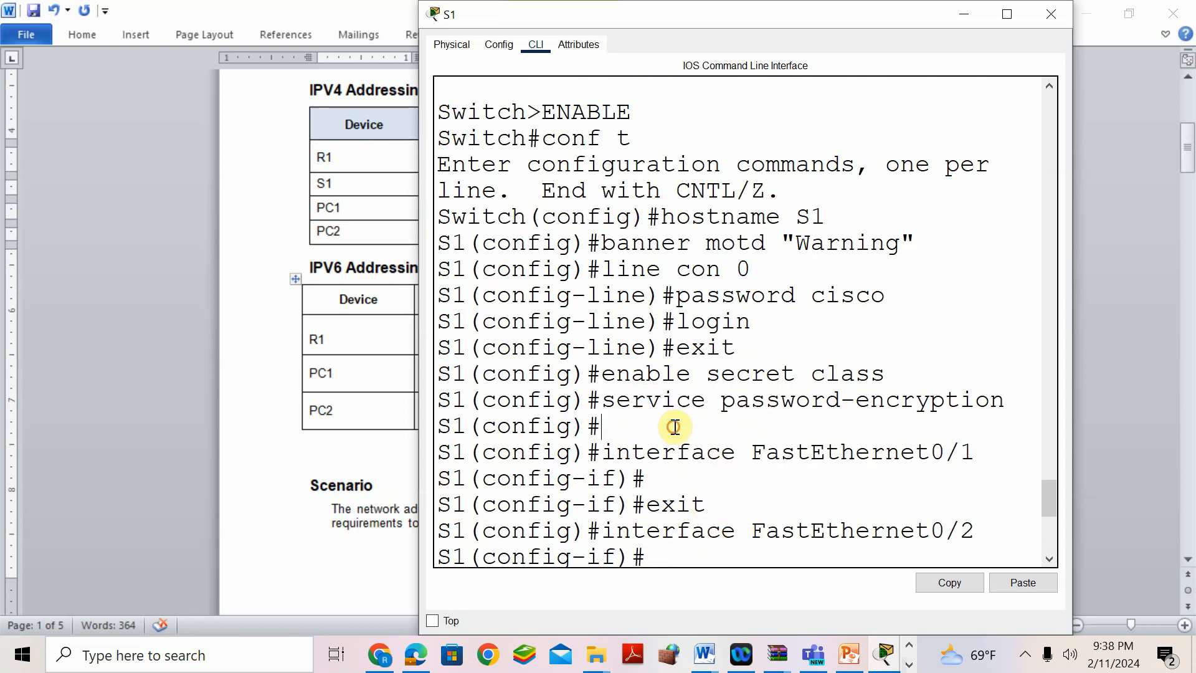
drag(602, 400, 986, 410)
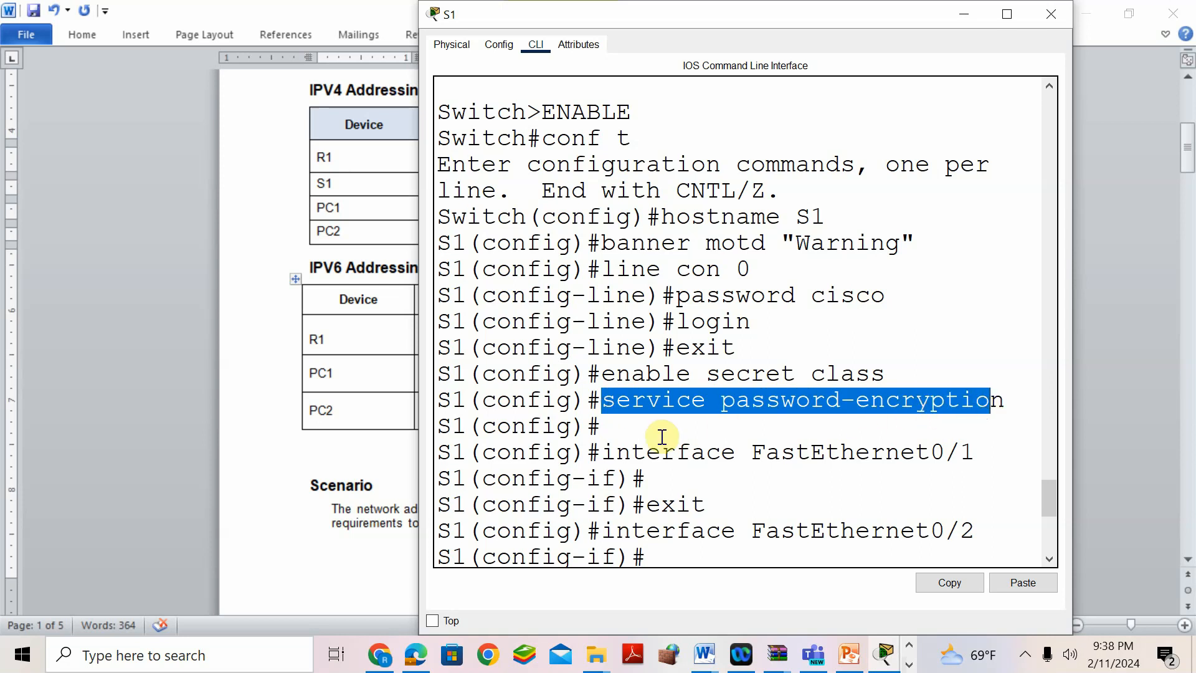
click(670, 551)
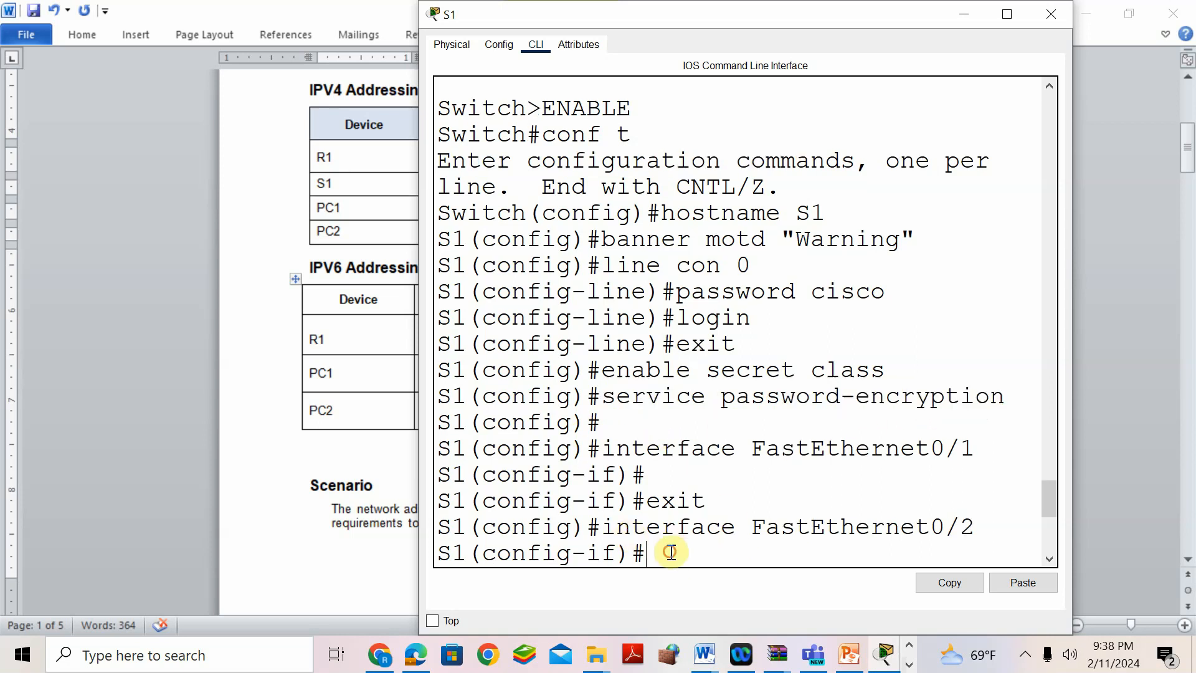
click(309, 502)
scroll(337, 505, down, 10)
scroll(351, 505, down, 5)
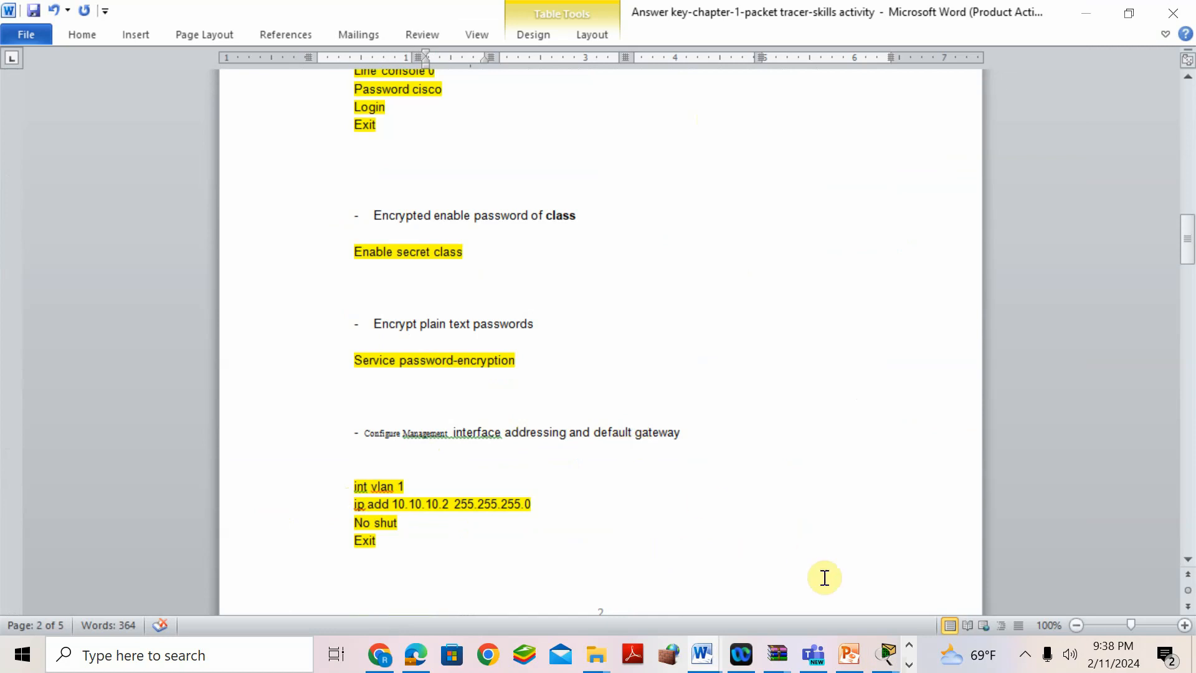
- Get S1 into global configuration and enter interface VLAN 1
click(886, 654)
click(1100, 548)
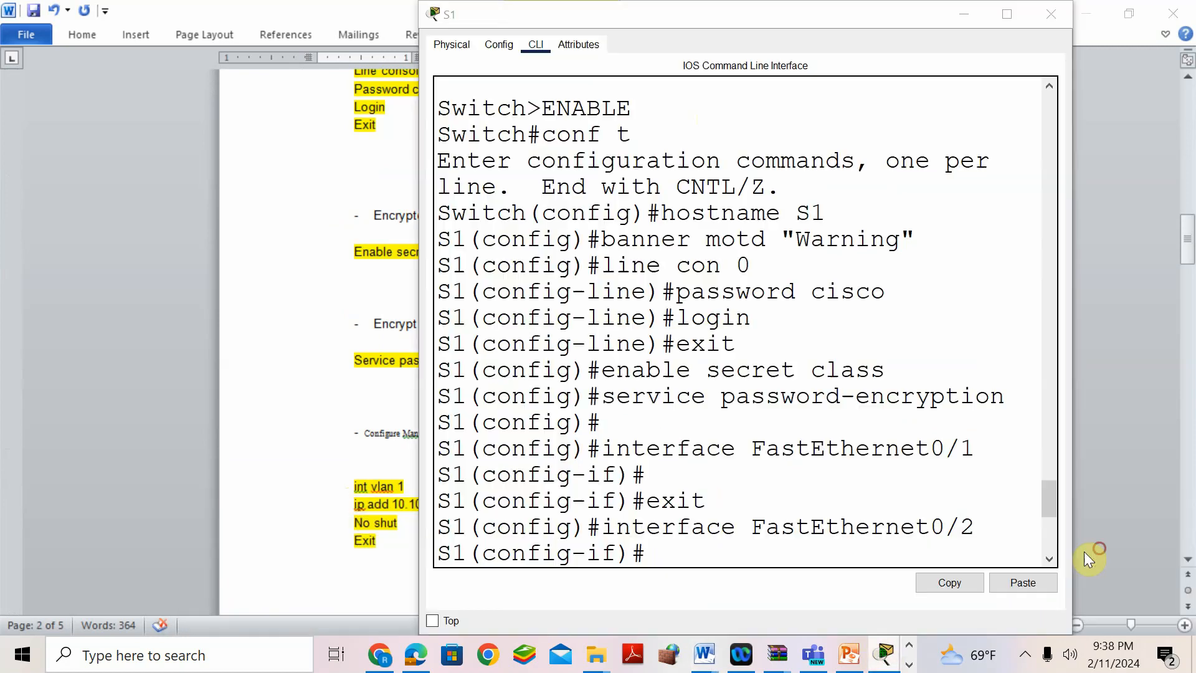
text(exit)
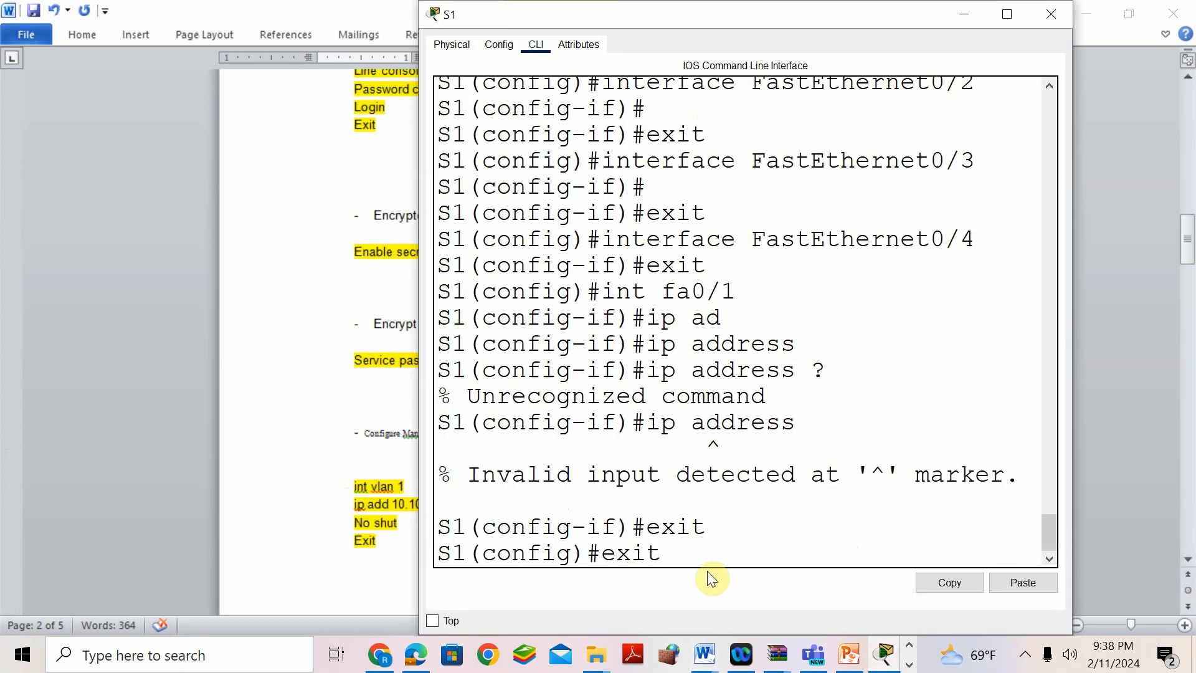
key(Return)
key(Return)
text(in)
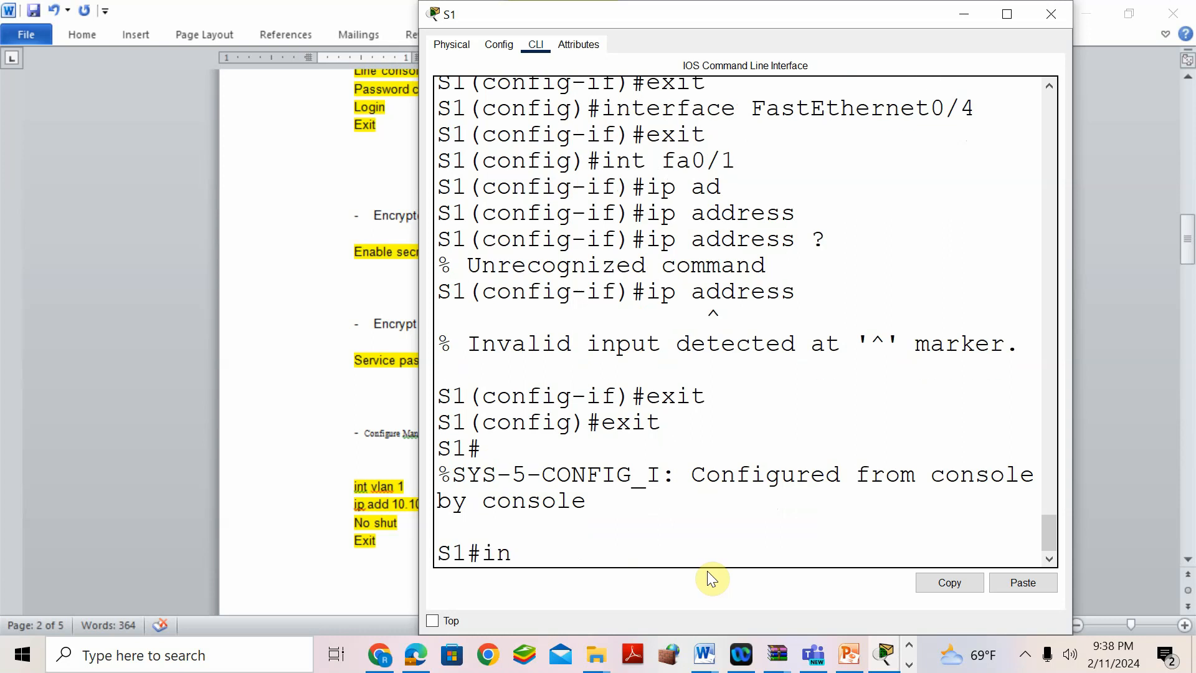
text(t vlan 1)
key(BackSpace)
key(BackSpace)
key(BackSpace)
key(BackSpace)
key(BackSpace)
key(BackSpace)
key(BackSpace)
key(BackSpace)
key(BackSpace)
key(BackSpace)
text(conf t)
key(Return)
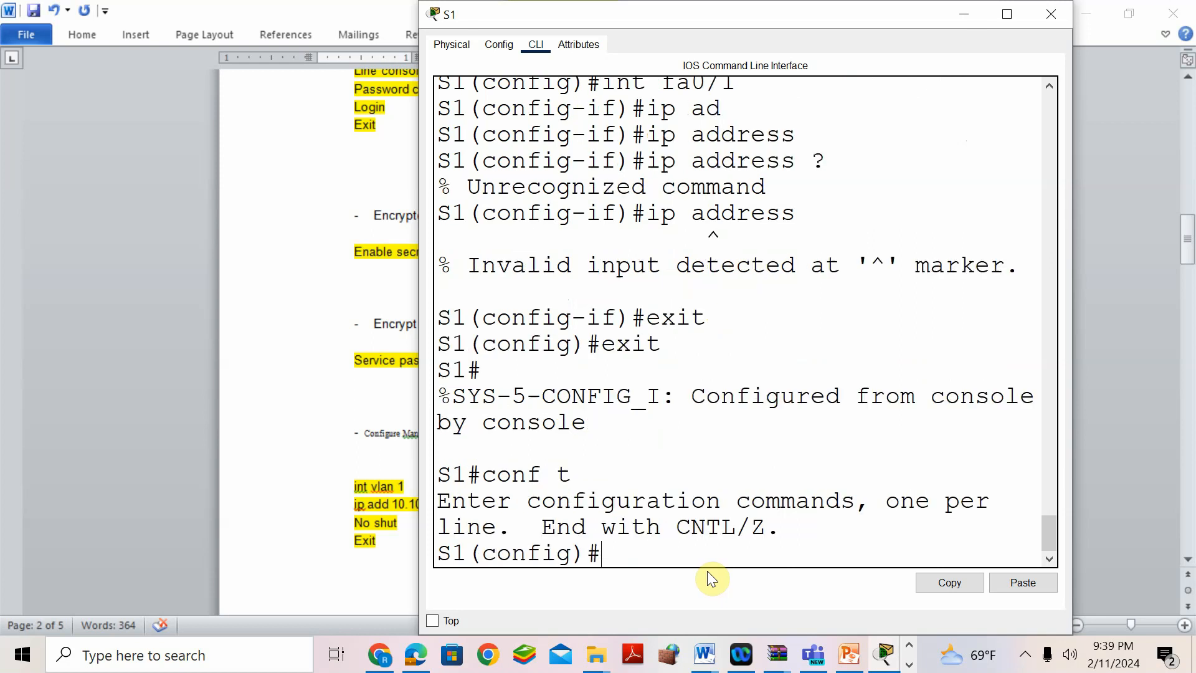
text(int vlan 1)
key(Return)
- Start the ip address command and check the IPv4 addressing table for S1's VLAN 1 address
text(ip add)
key(Tab)
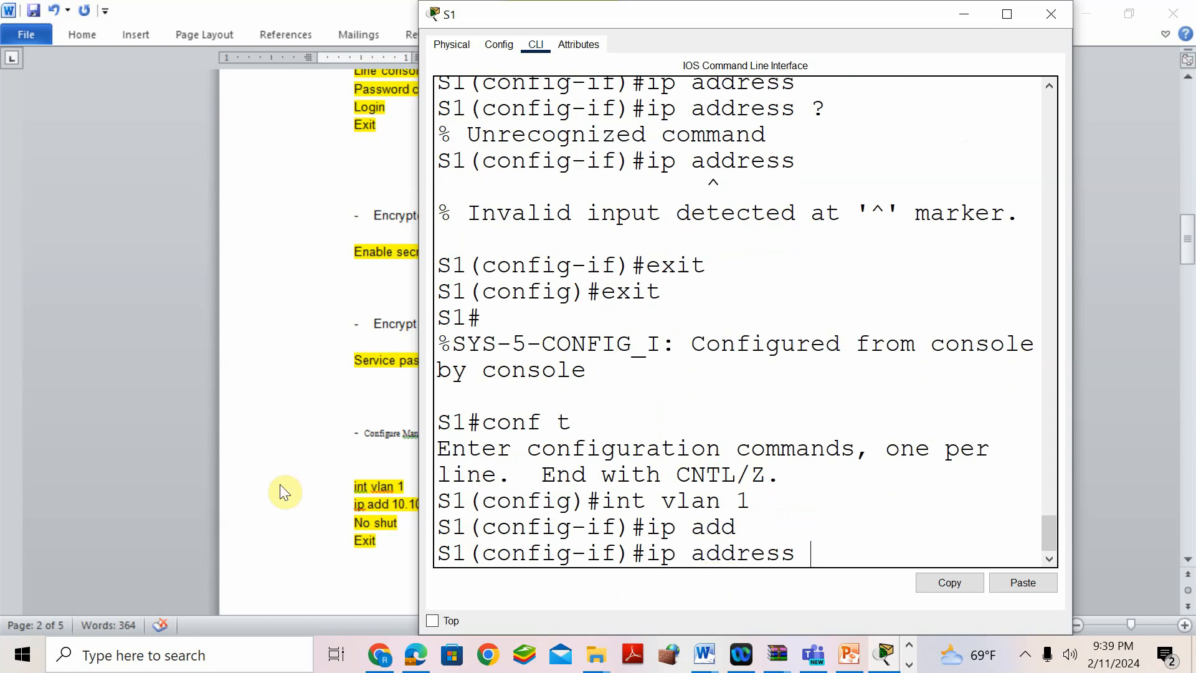
click(242, 436)
scroll(542, 288, up, 20)
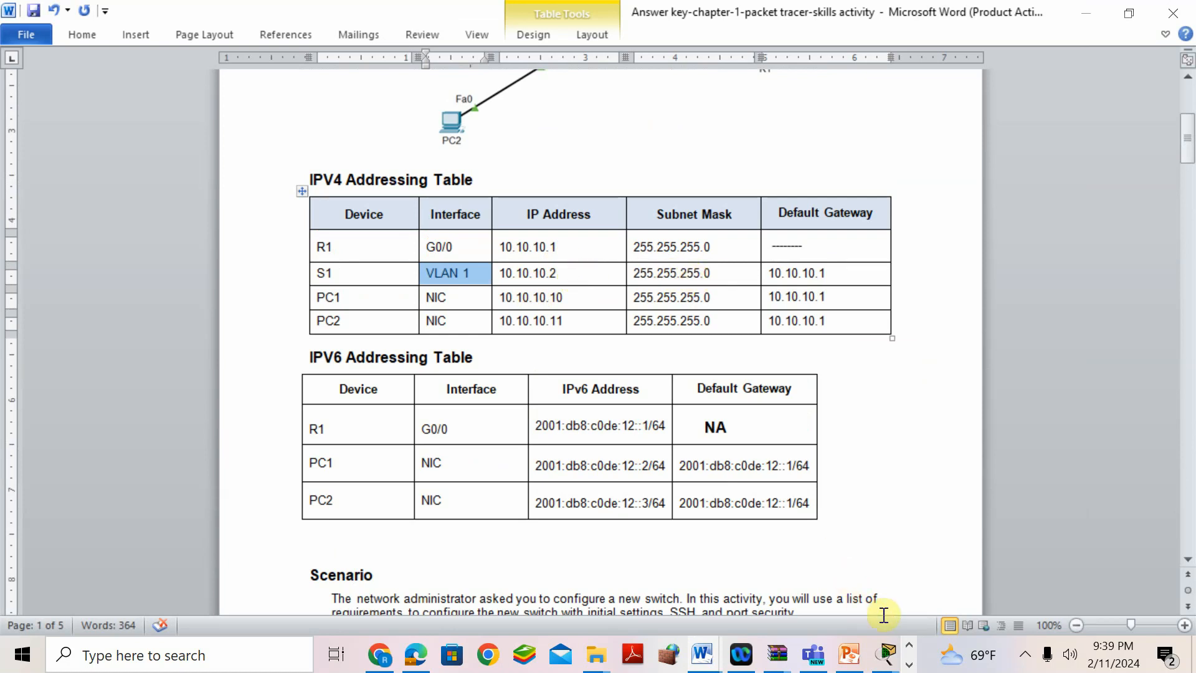
- Assign S1's VLAN 1 interface the address 10.10.10.2 255.255.255.0
click(885, 655)
click(1096, 587)
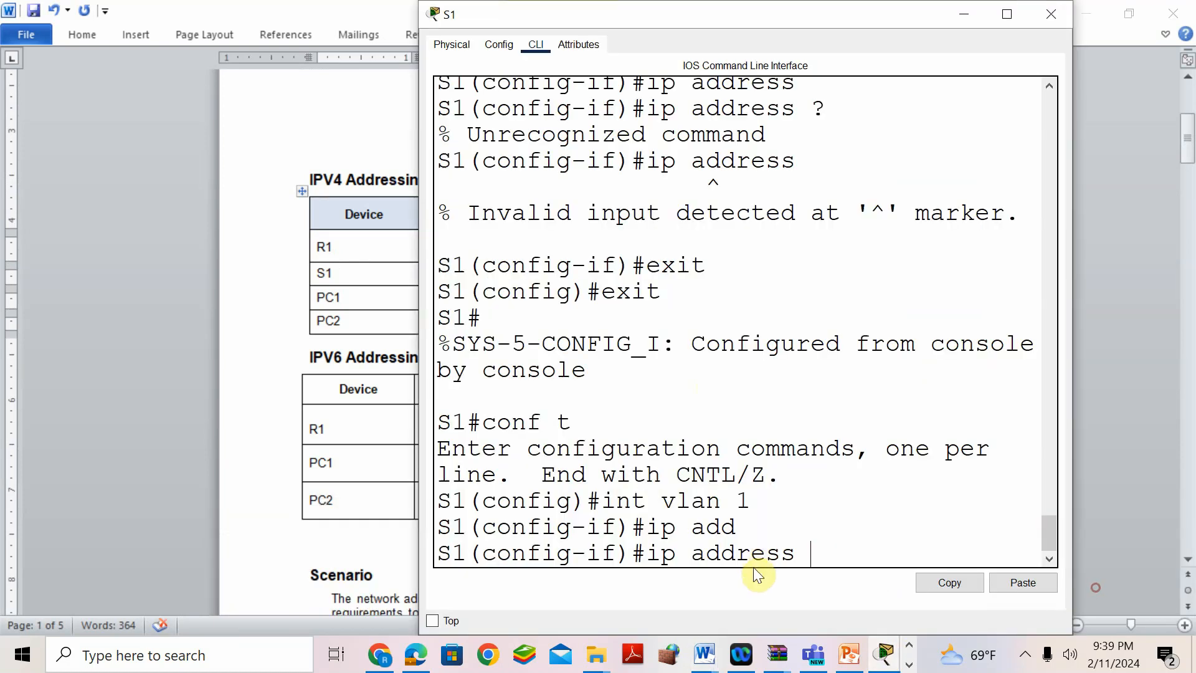
text(10.10.)
drag(519, 22, 529, 51)
text(10.2)
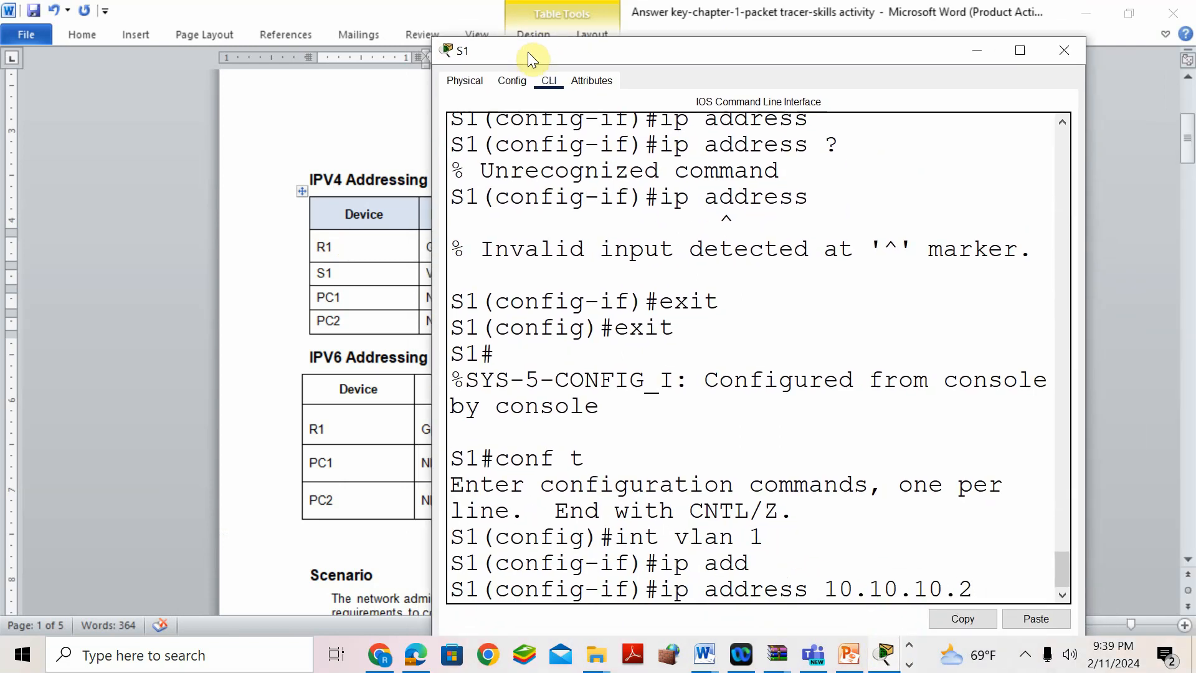
text( 255.255.255)
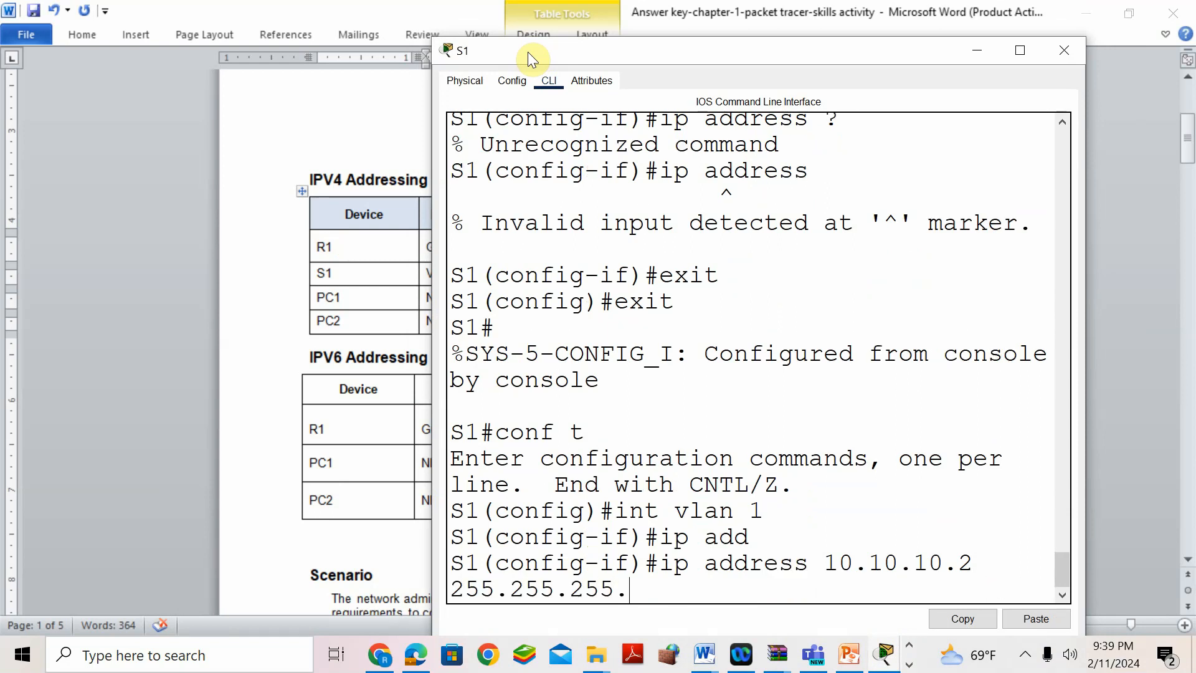
text(.0)
key(Return)
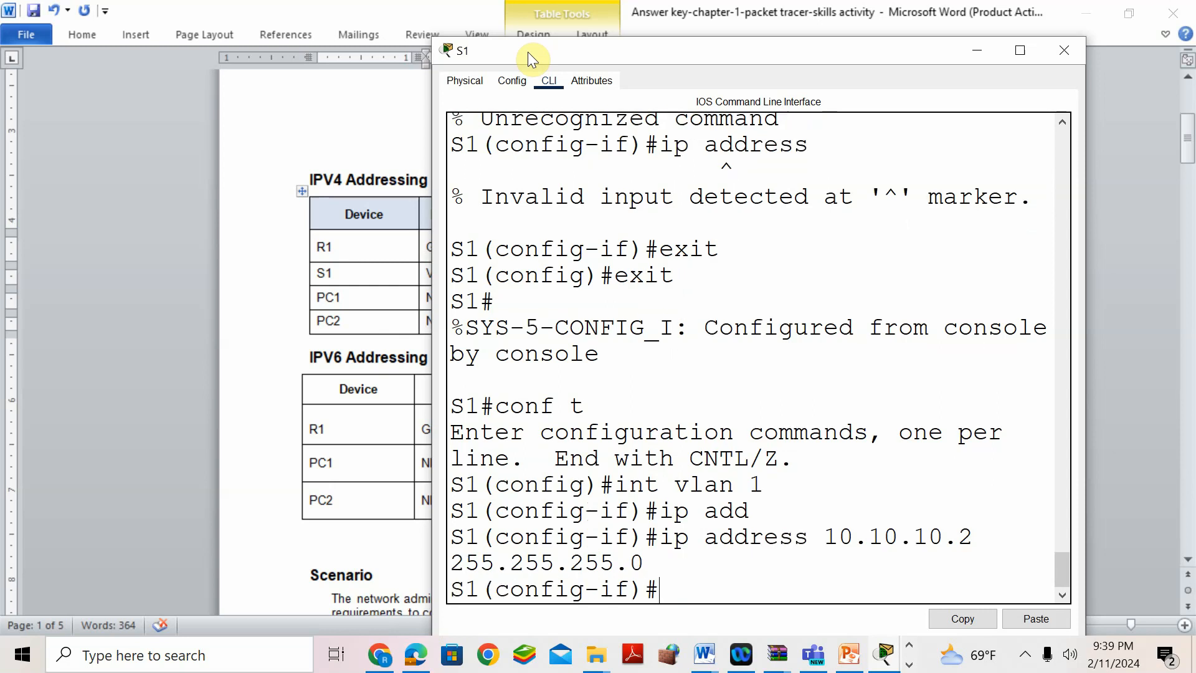
- Bring the VLAN 1 interface up with no shut and return to the answer key
text(no shut)
key(Return)
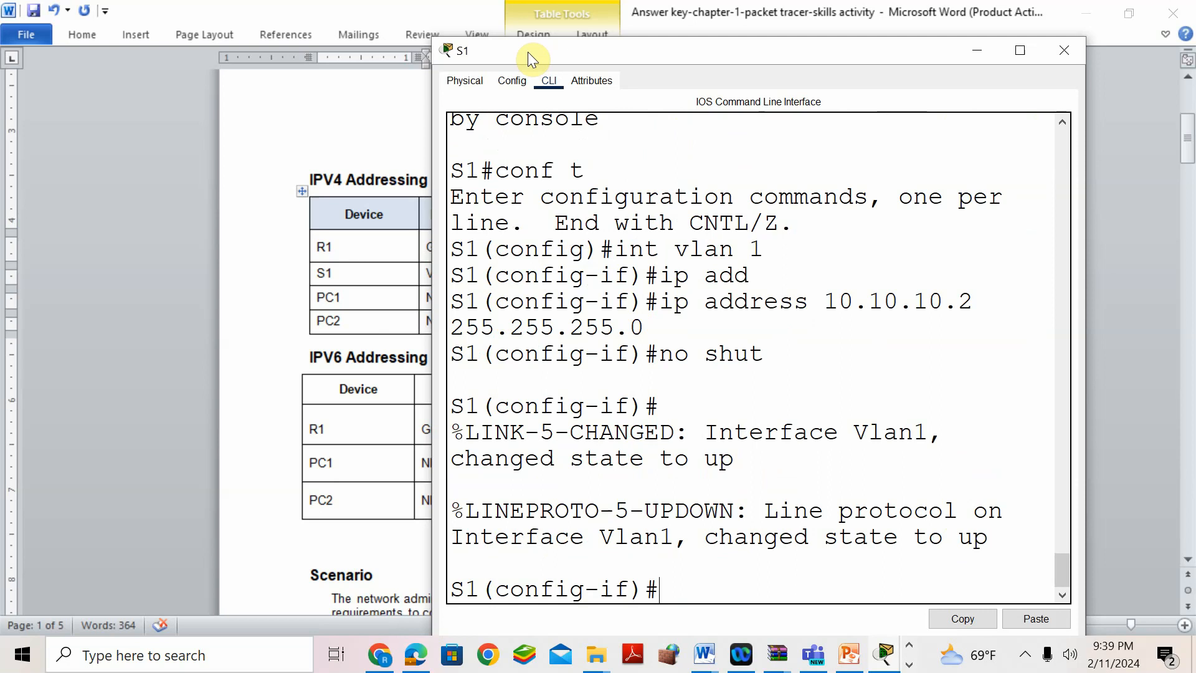
click(266, 368)
scroll(480, 374, down, 5)
scroll(490, 376, down, 15)
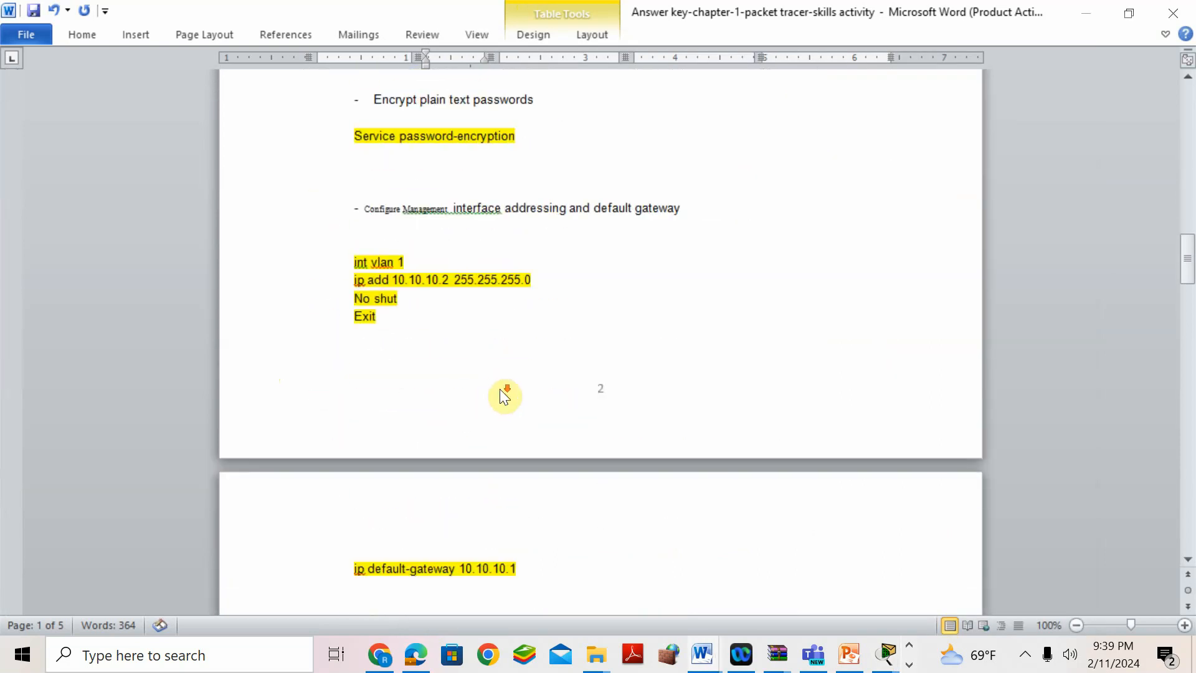
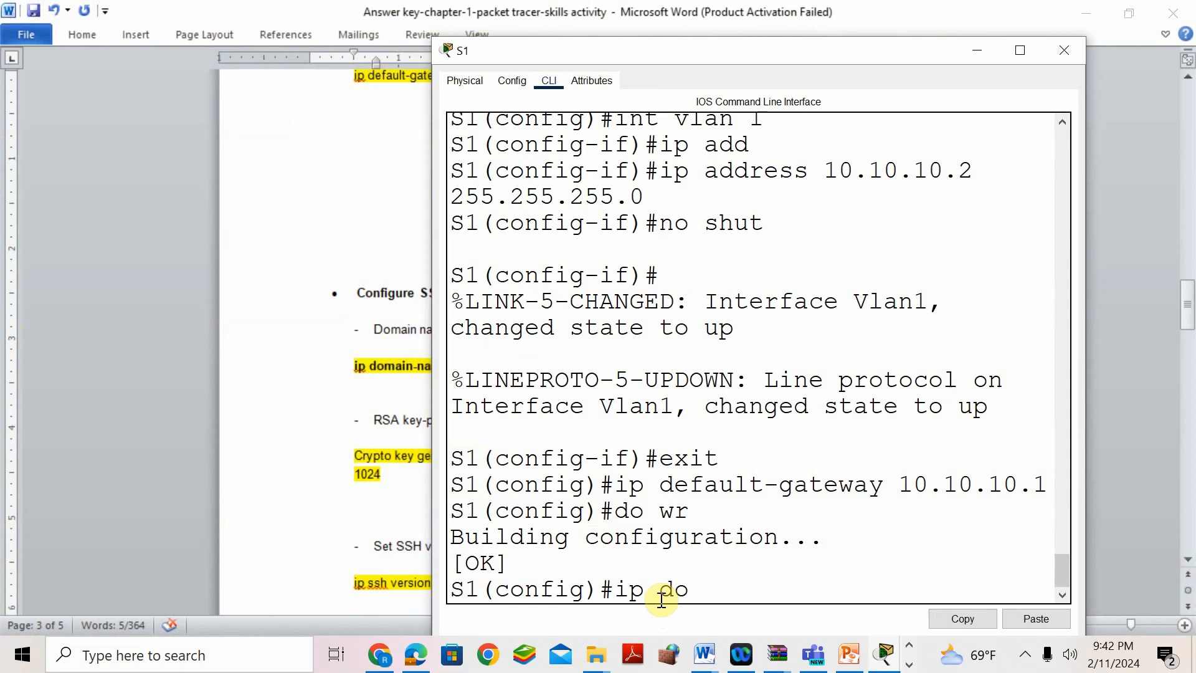
- Begin entering the ip domain-name command in S1's CLI
text(ame)
- Set S1's domain name to cisco.com, then mark the answer key's RSA key-pair step
drag(676, 51, 824, 85)
text(c)
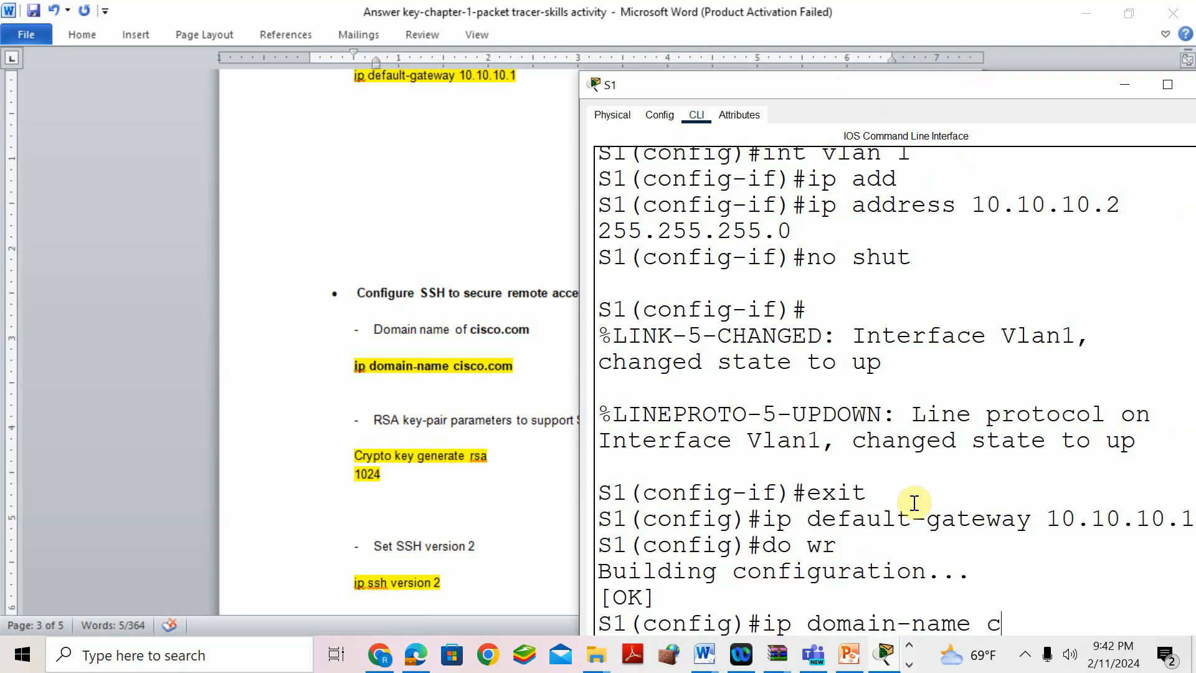
text(isco.com)
drag(1069, 88, 930, 10)
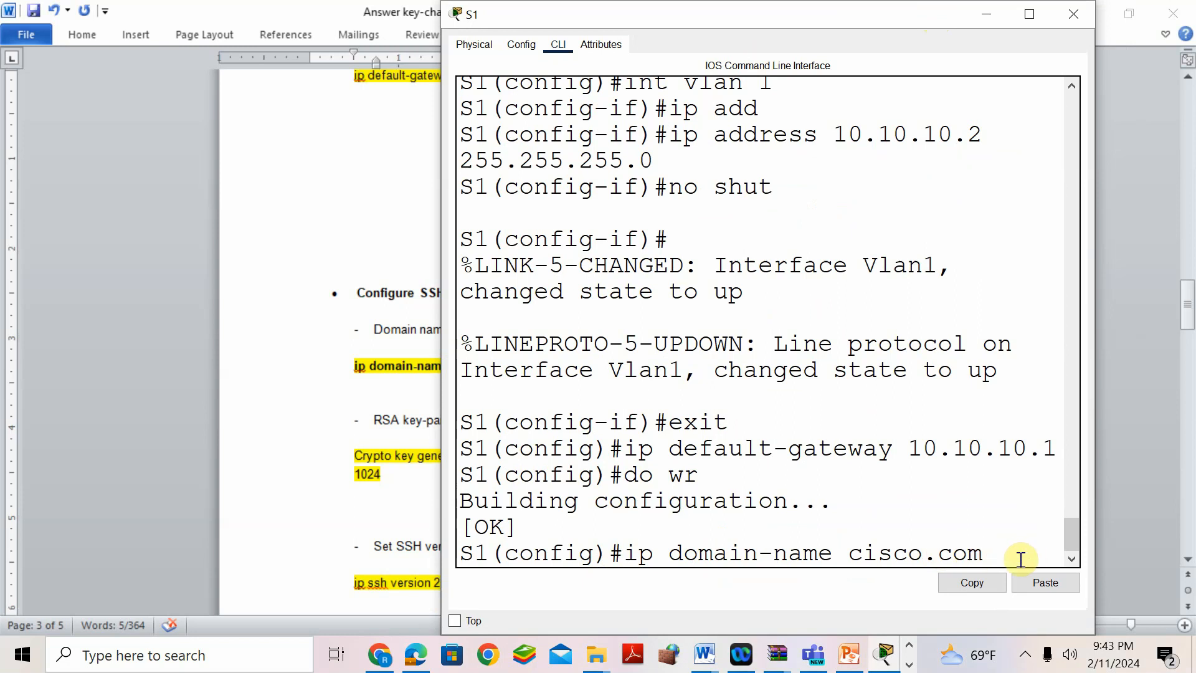
drag(993, 556, 858, 556)
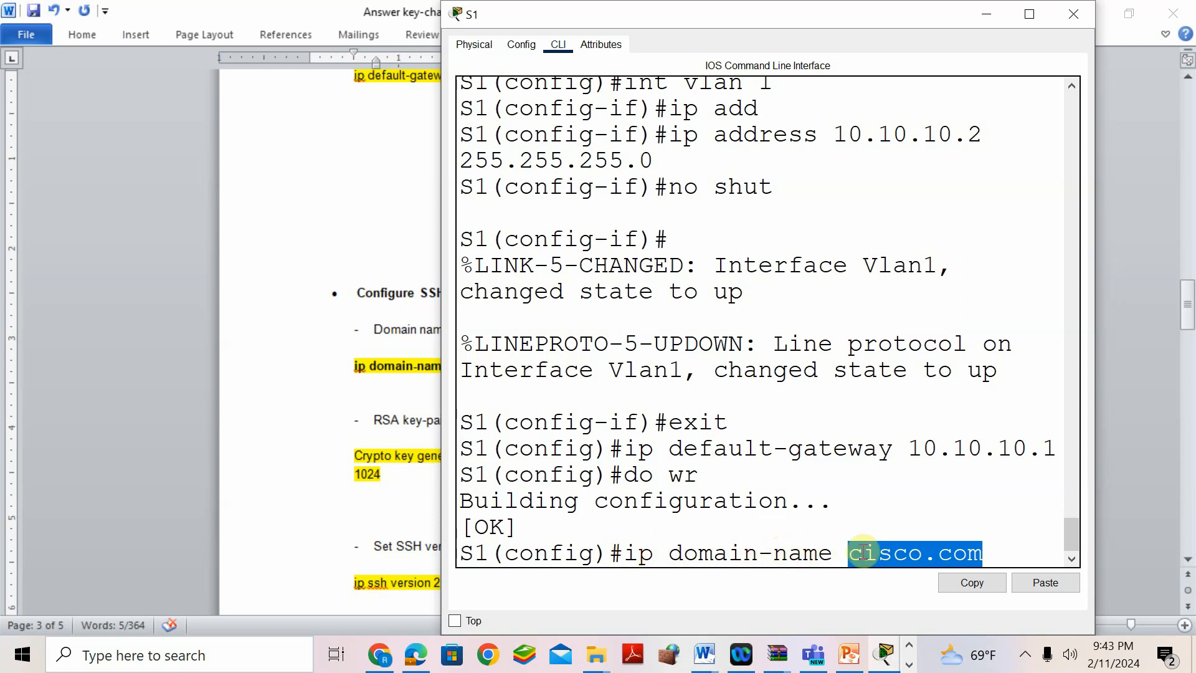
click(994, 556)
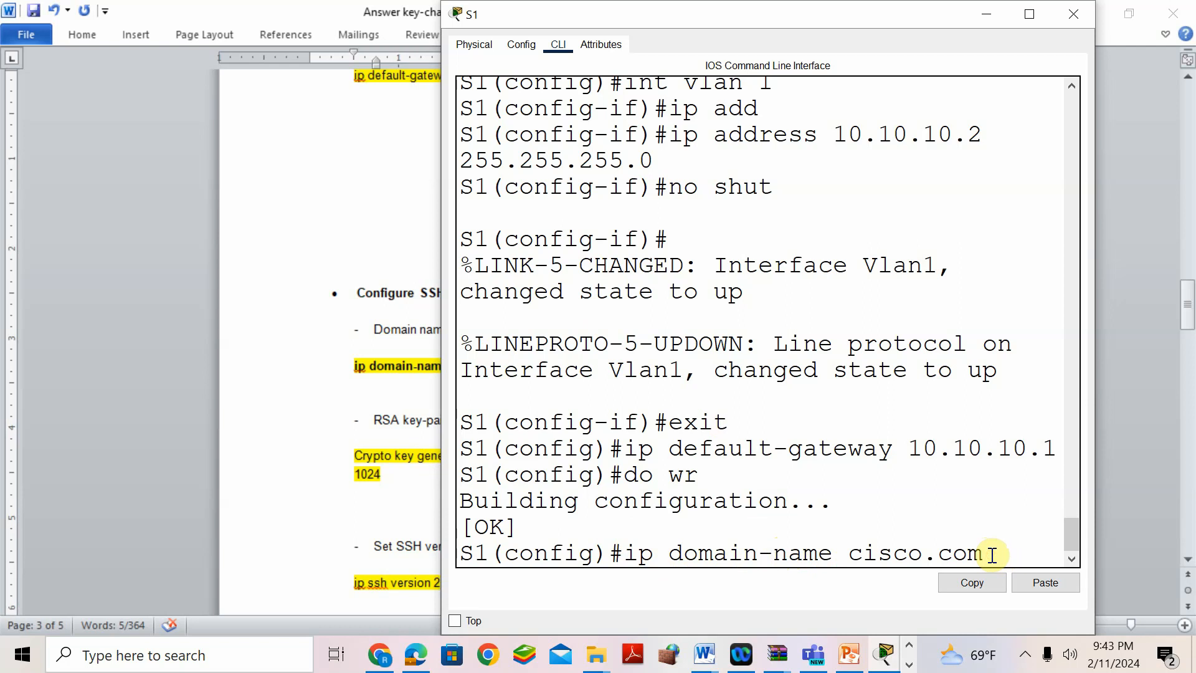
key(Return)
click(286, 384)
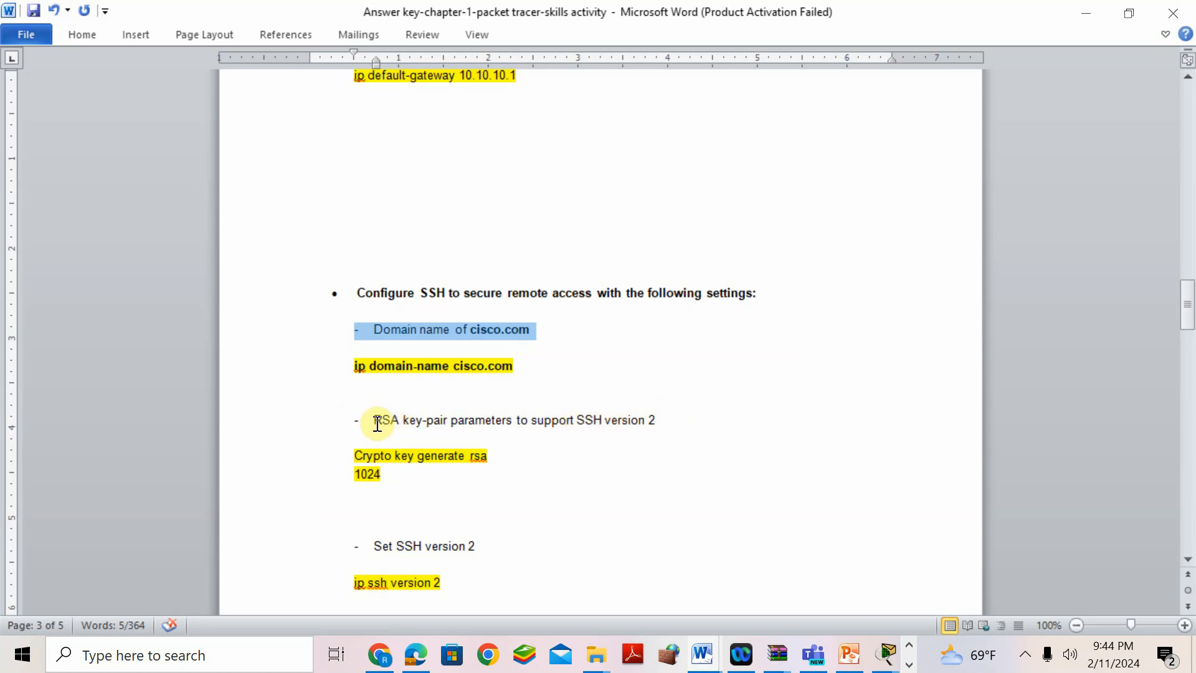
drag(375, 423, 398, 425)
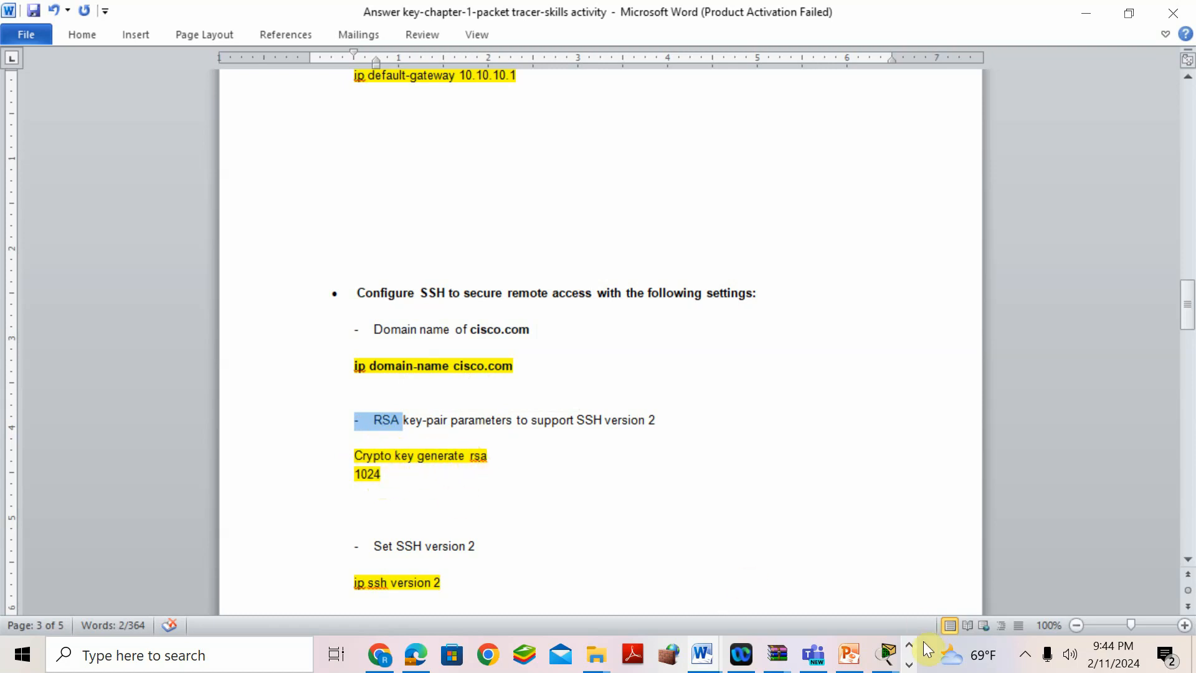
- Run crypto key generate rsa on S1 with a 1024-bit modulus
click(888, 655)
click(1119, 567)
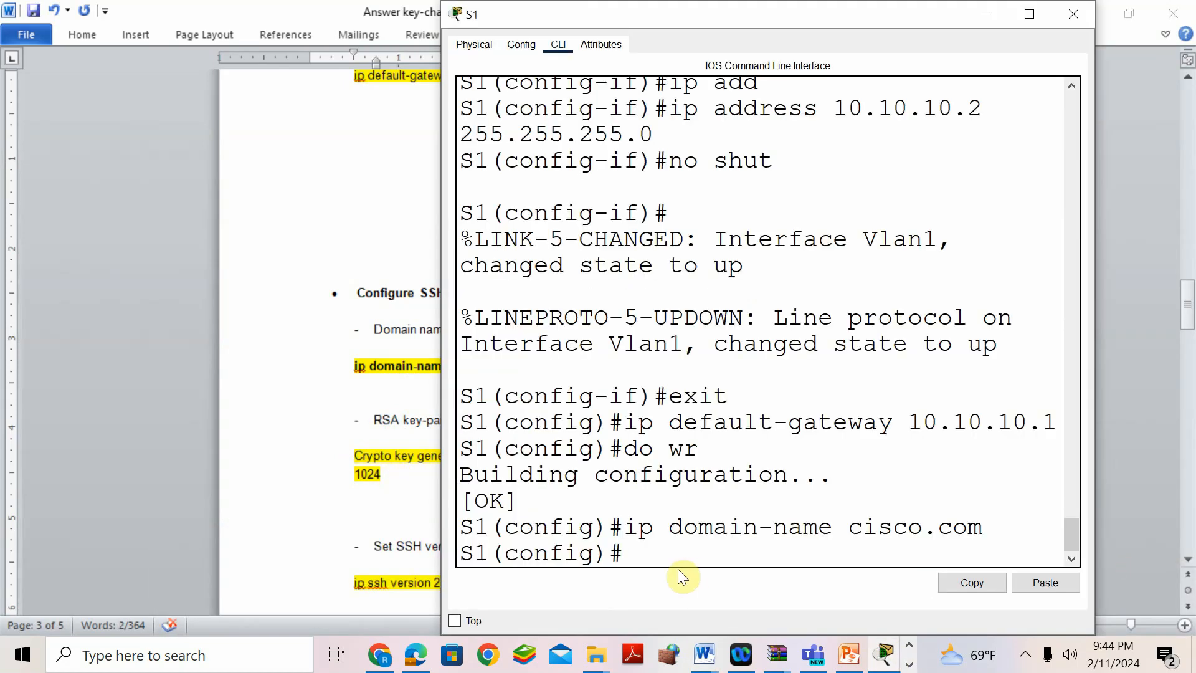
text(crypto key gener)
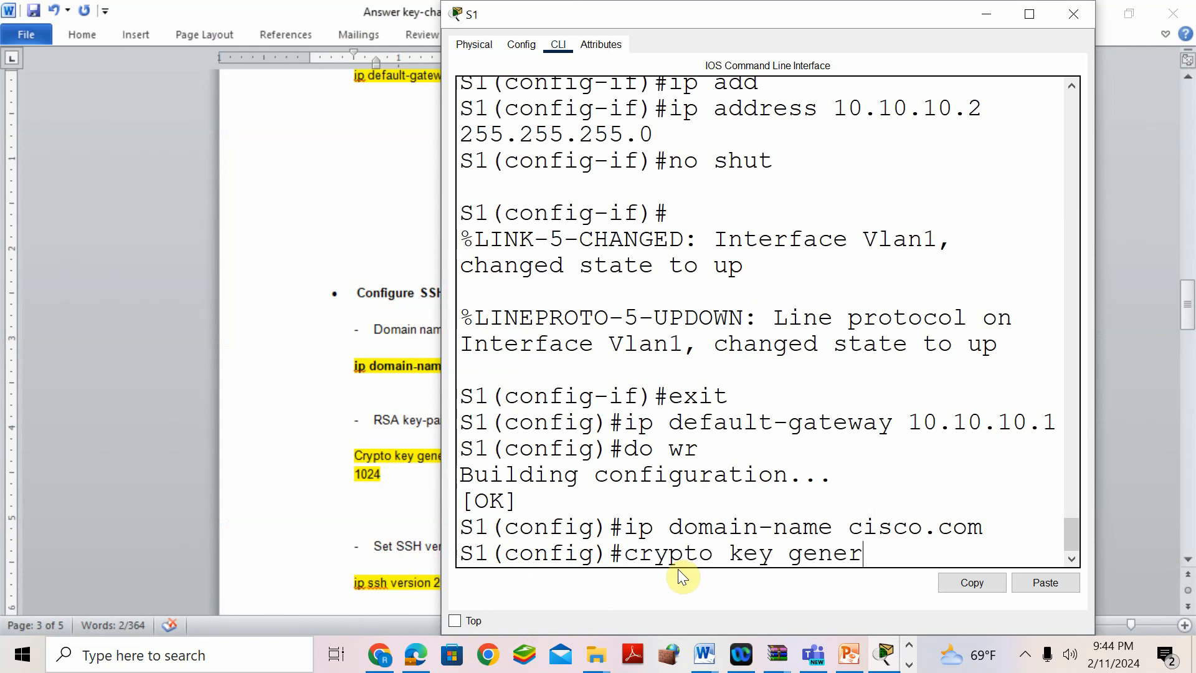
text(ate rsa)
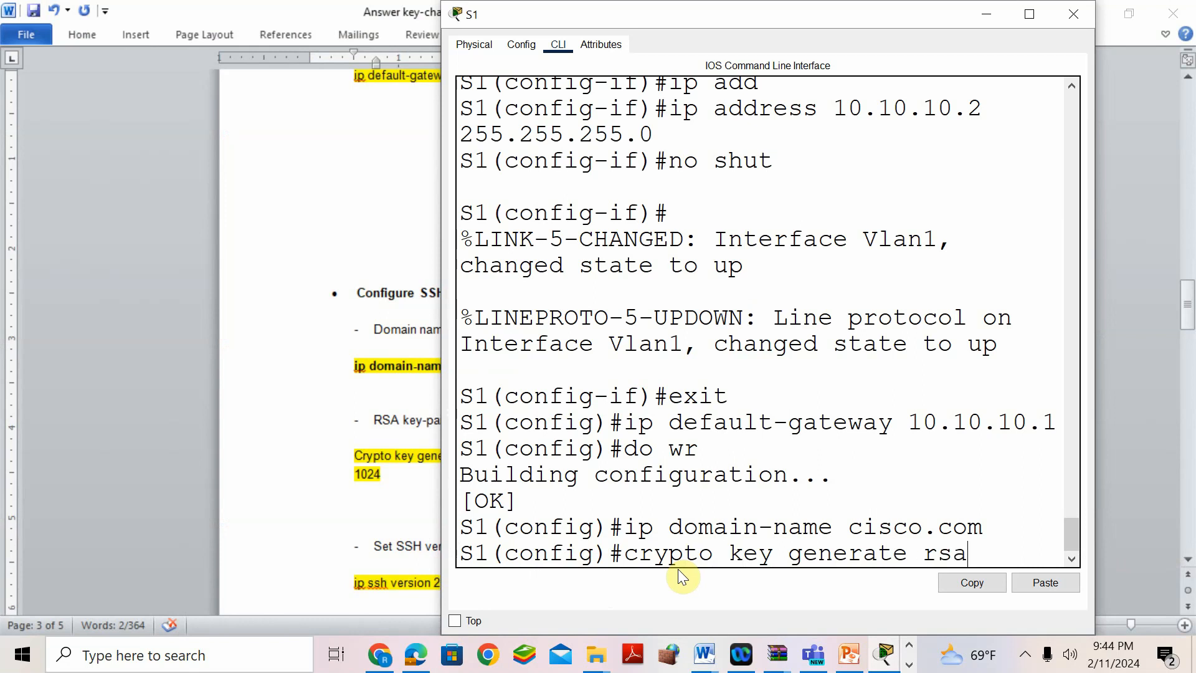
key(Return)
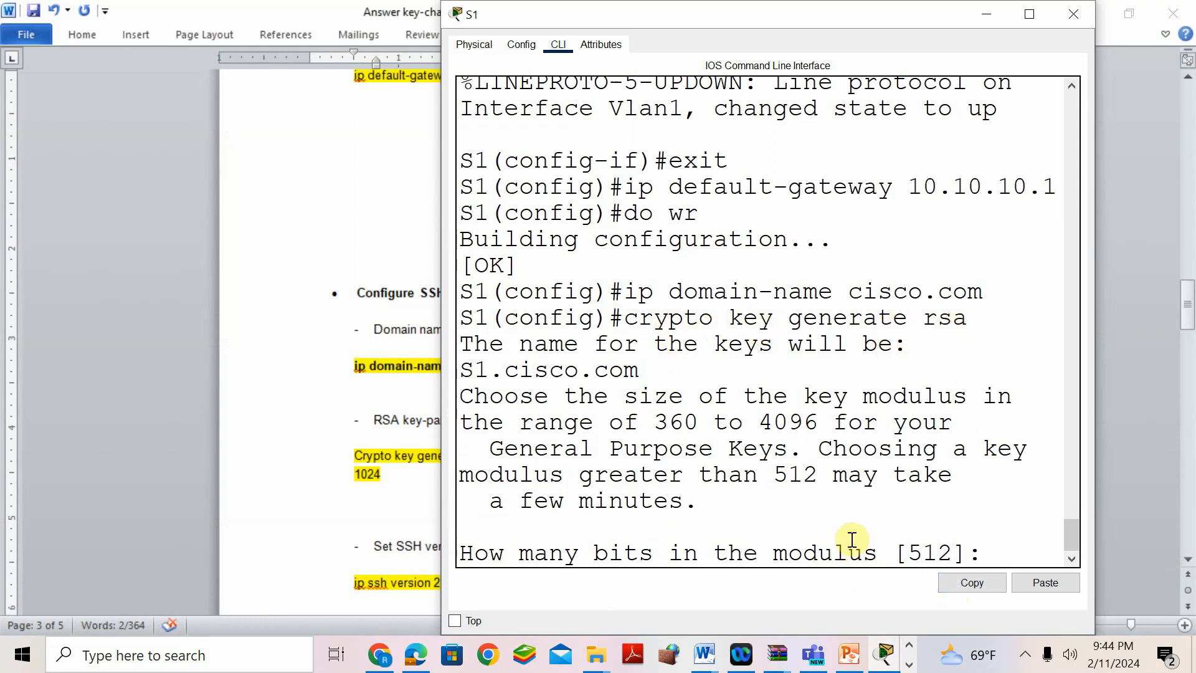
drag(684, 7, 790, 8)
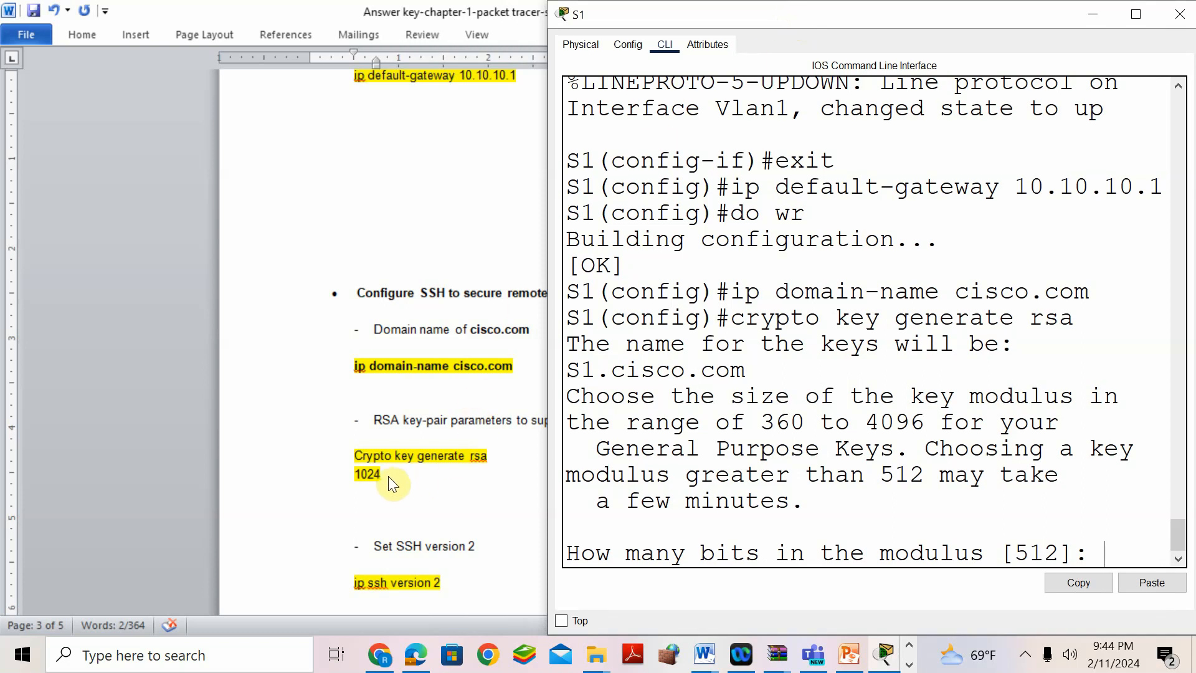
drag(772, 9, 524, 12)
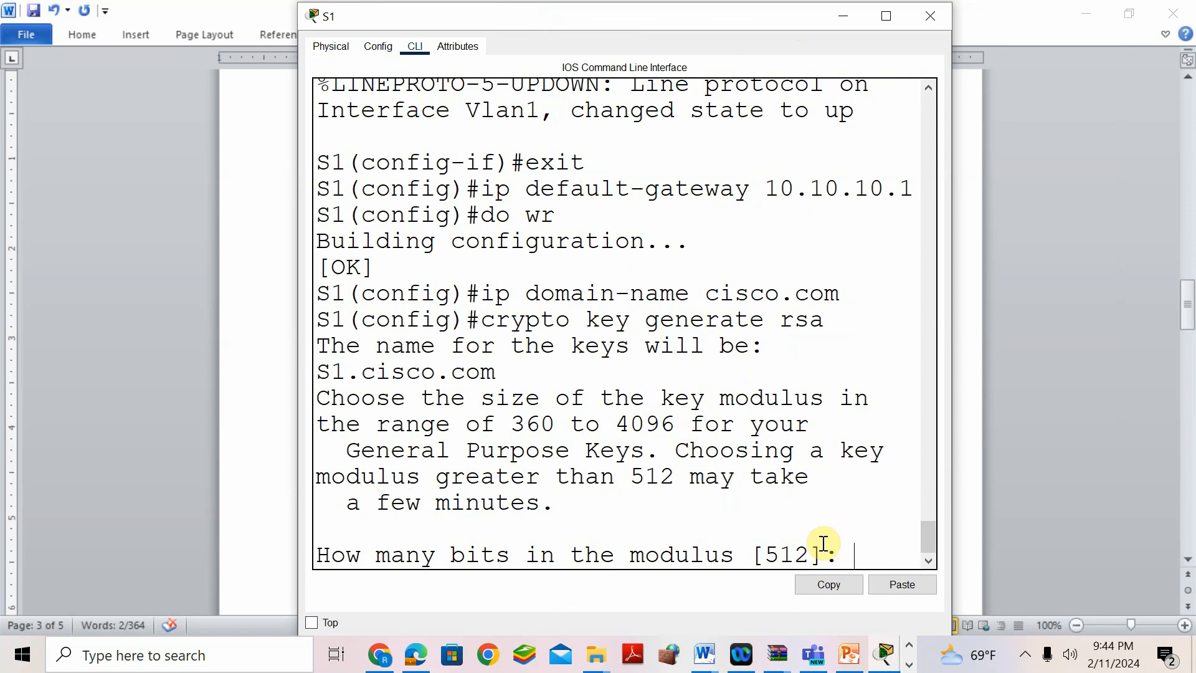
text(024)
key(Return)
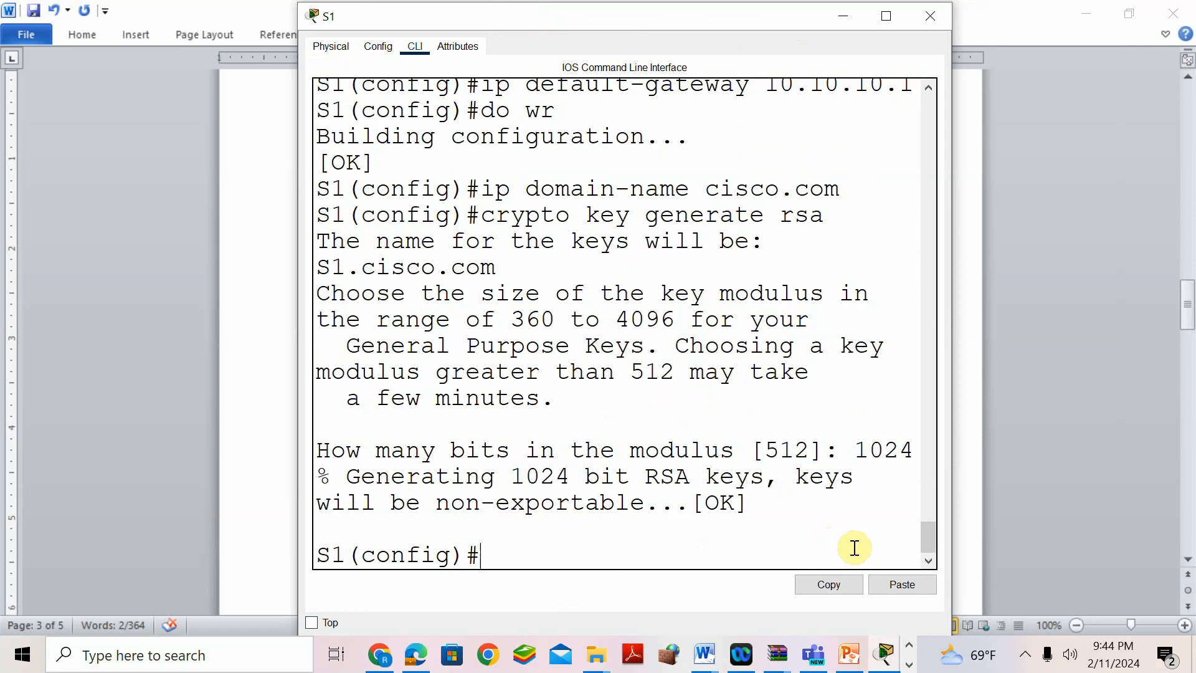
click(278, 394)
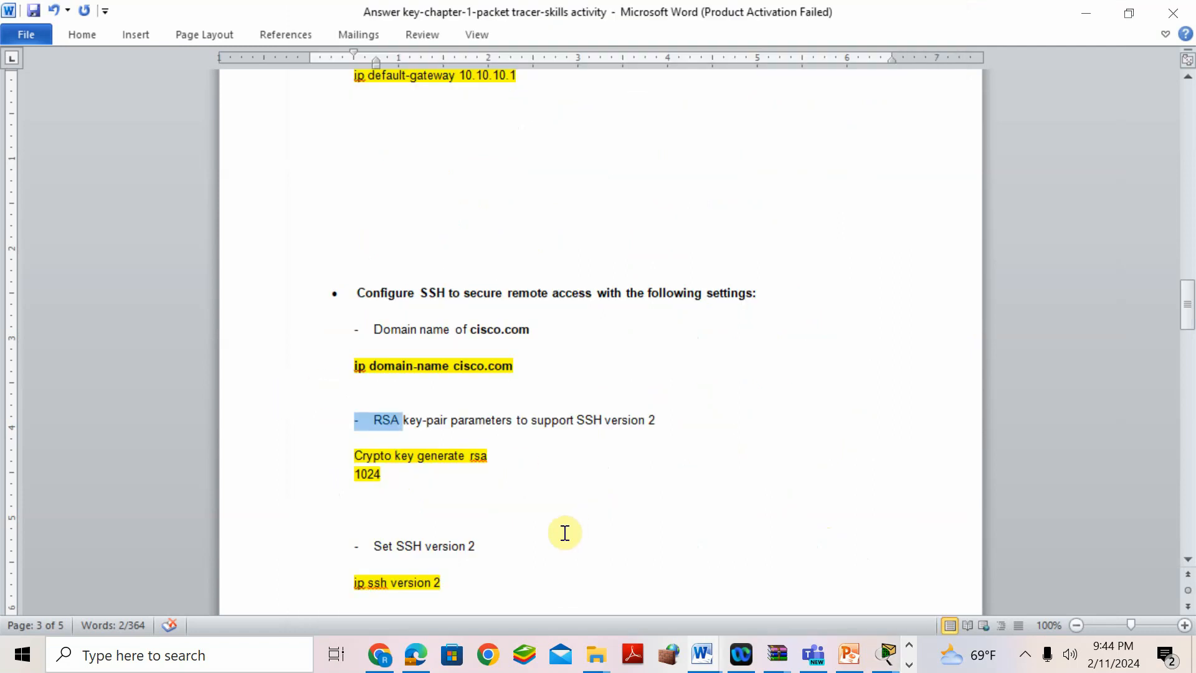
- Enter ip ssh version 2 on S1 and scroll the answer key to the username step
scroll(570, 529, down, 1)
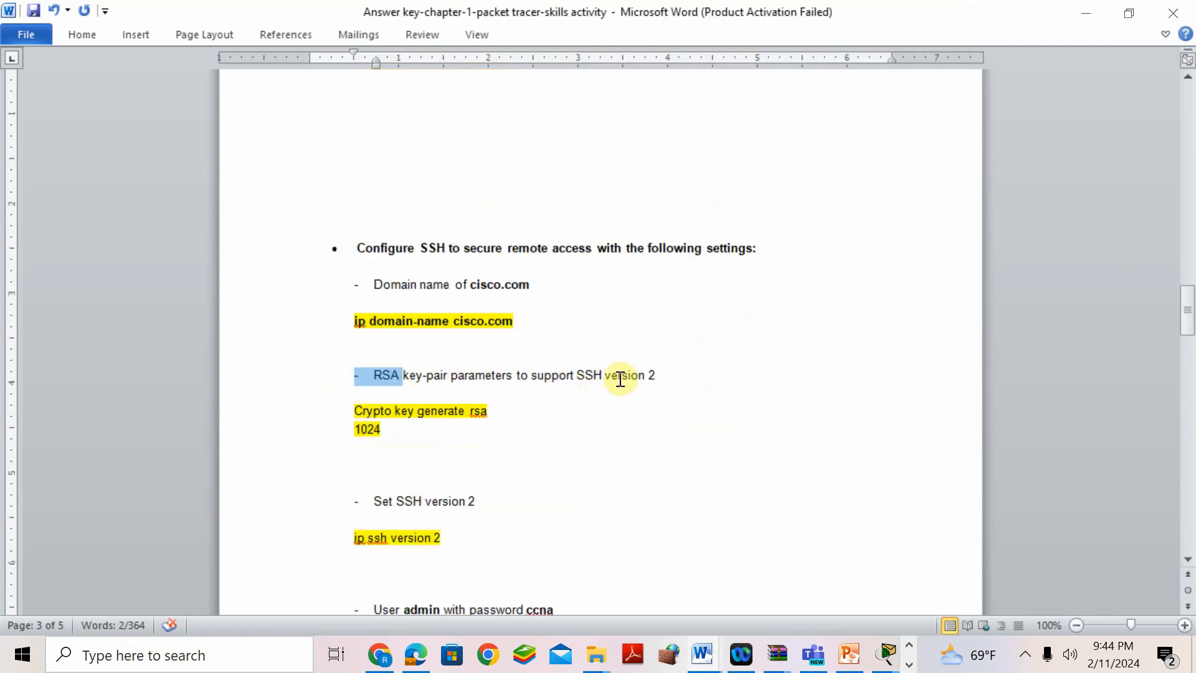
click(886, 654)
click(707, 379)
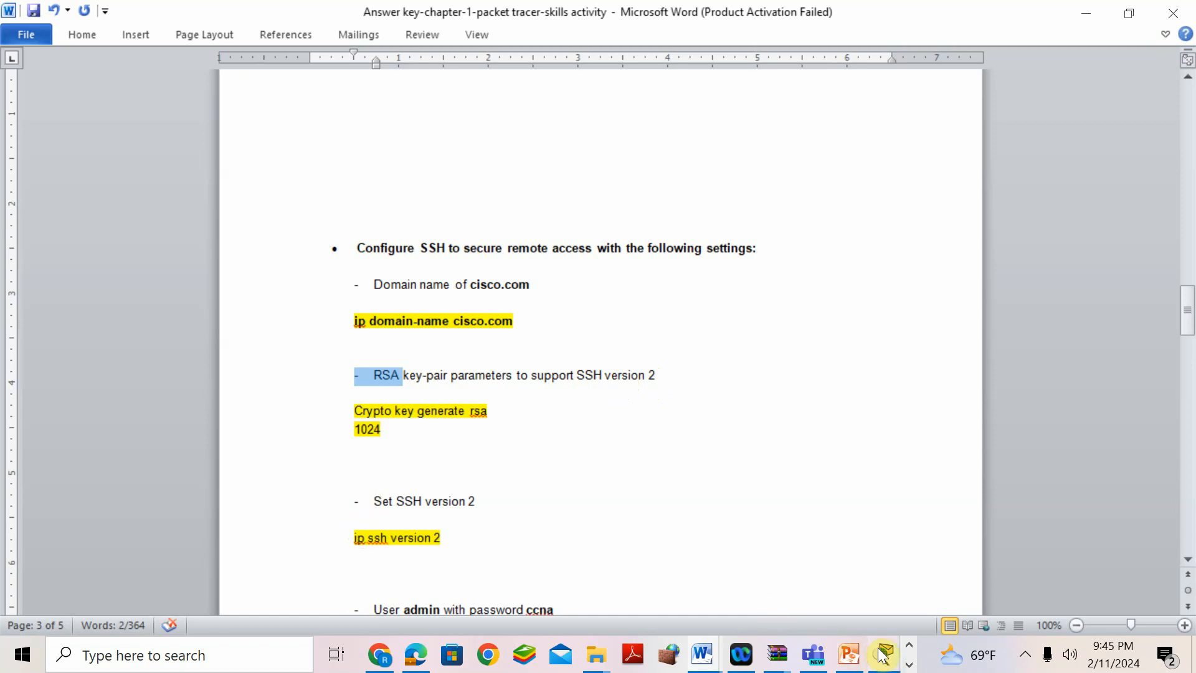
mouse_move(884, 654)
click(1118, 558)
text(ip ssh versio)
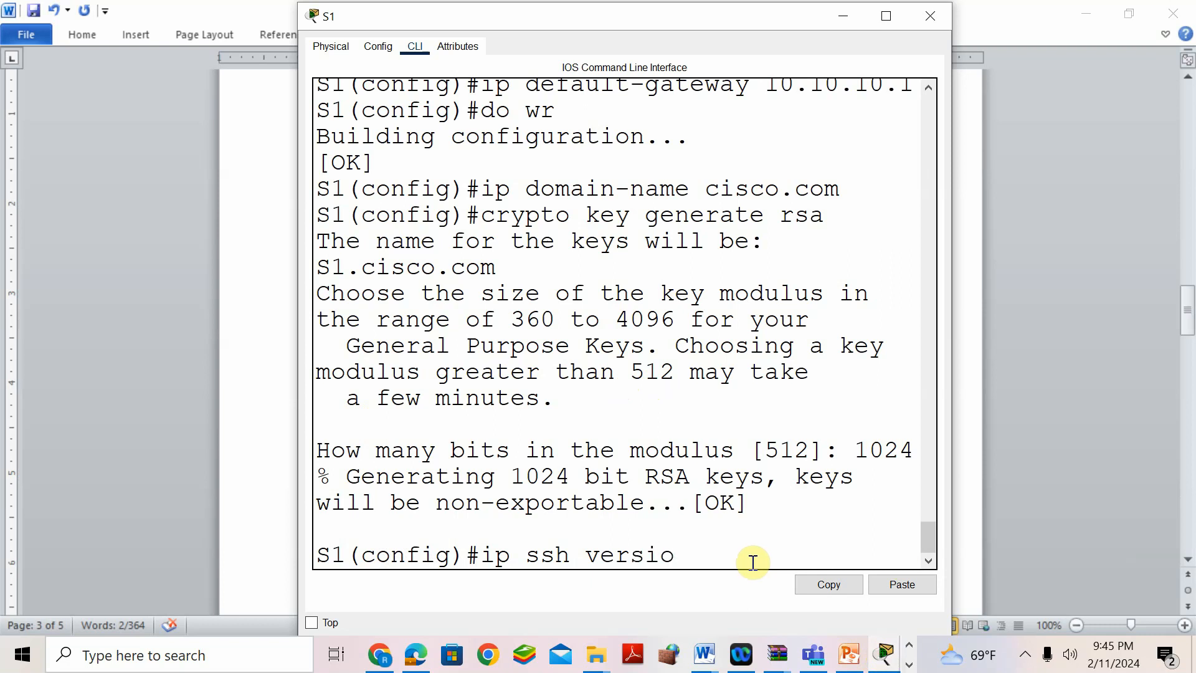
text(n 2)
key(Return)
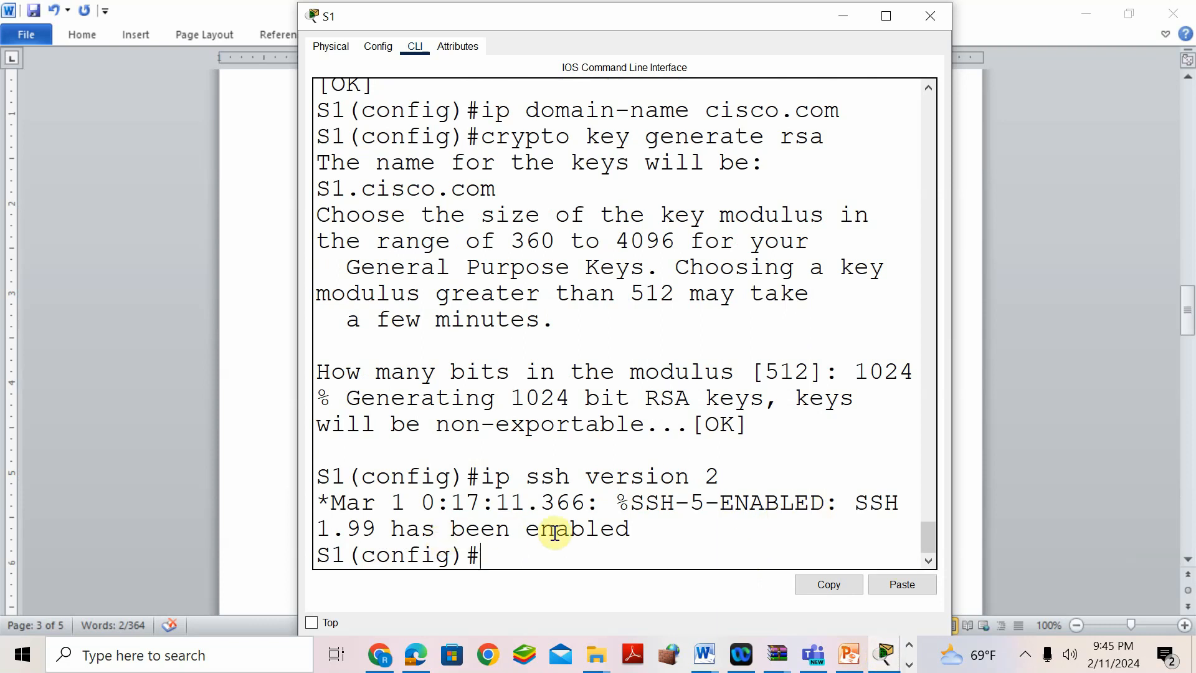
click(278, 416)
scroll(534, 393, down, 5)
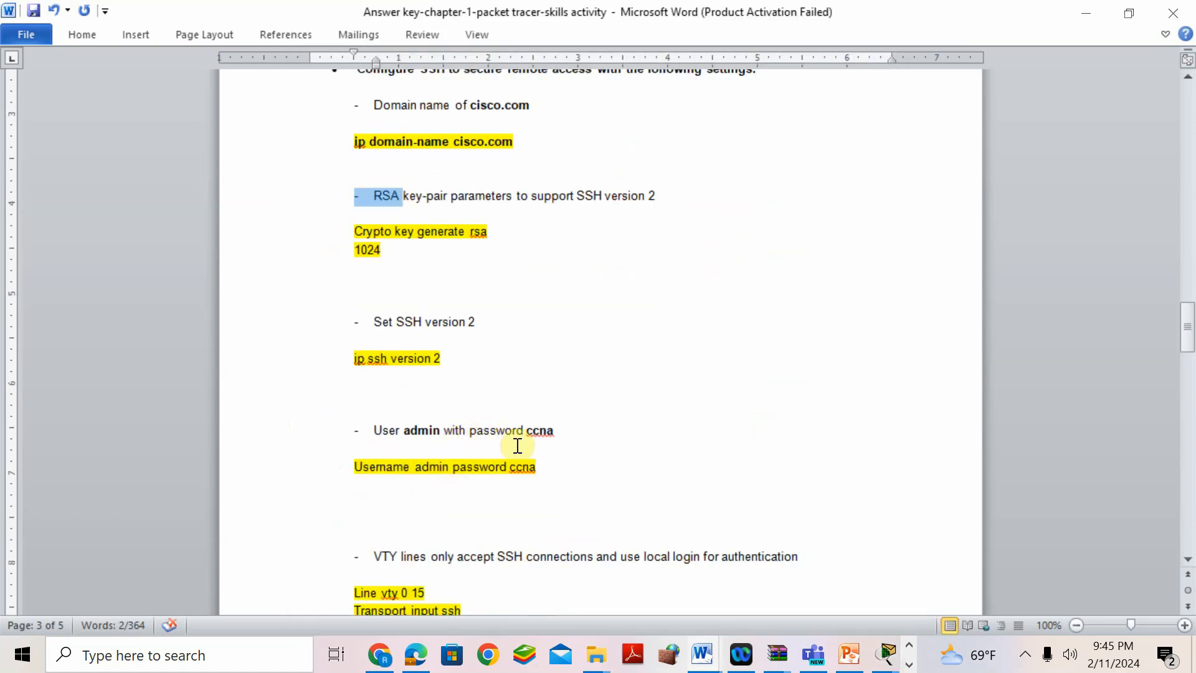
- Create local user admin with its password on S1, then scroll to the VTY section
click(885, 654)
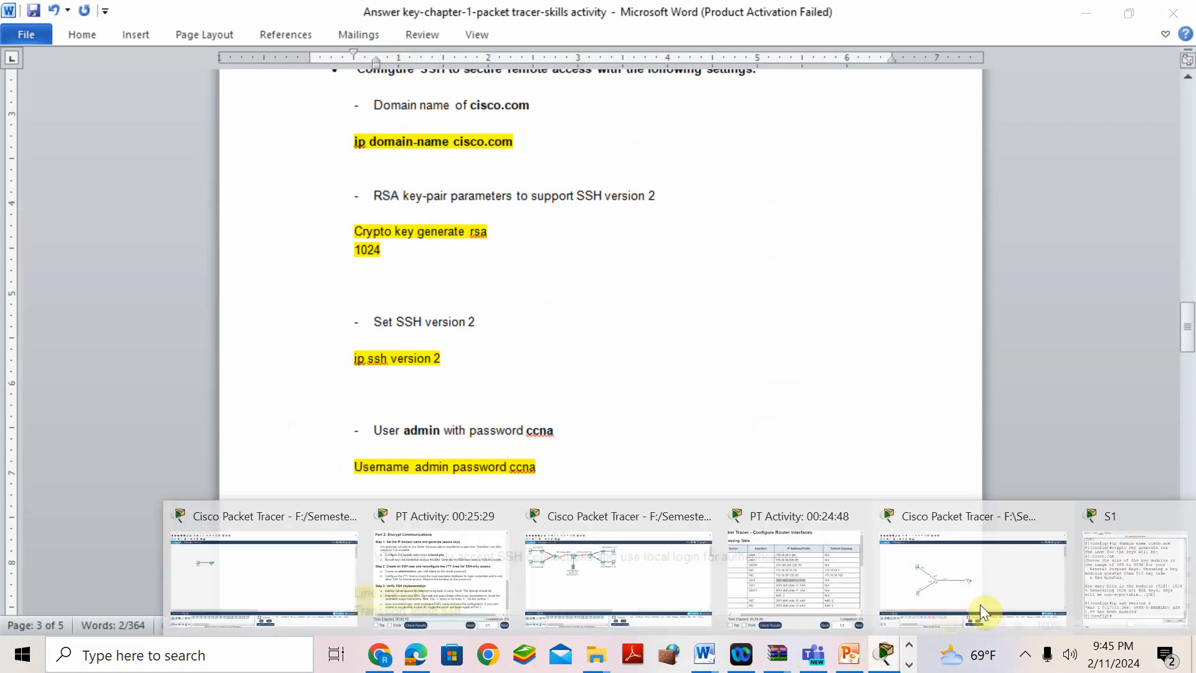
click(1142, 559)
text(usernam)
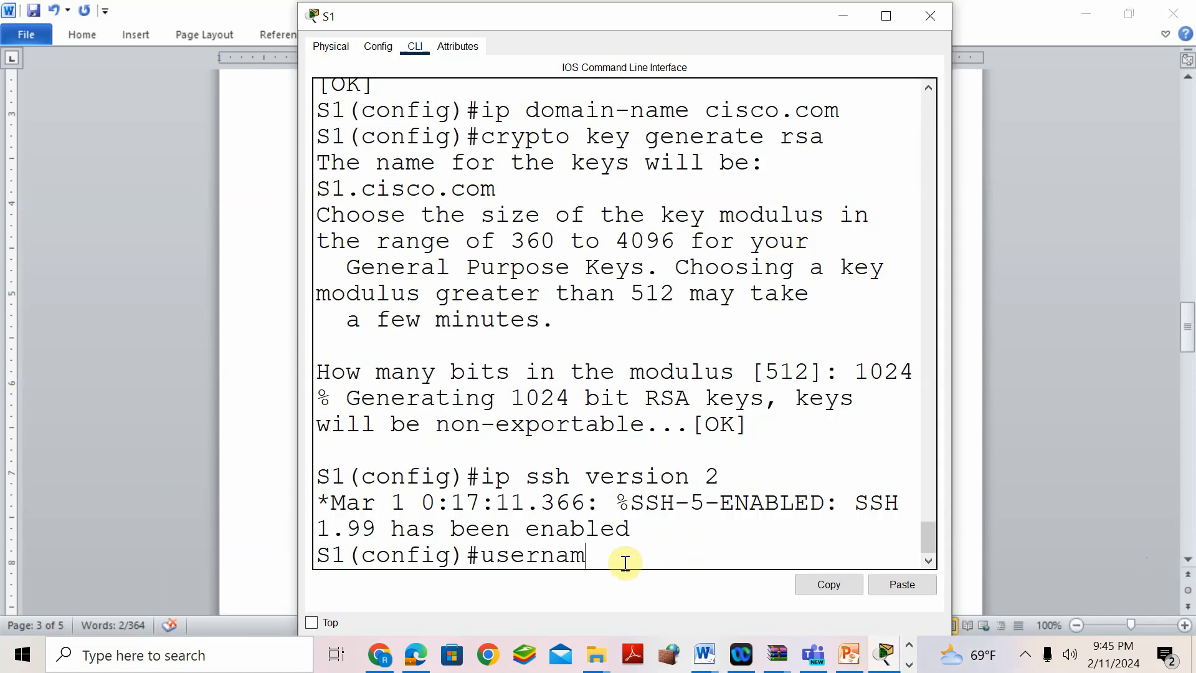
text(e admin)
drag(612, 18, 743, 47)
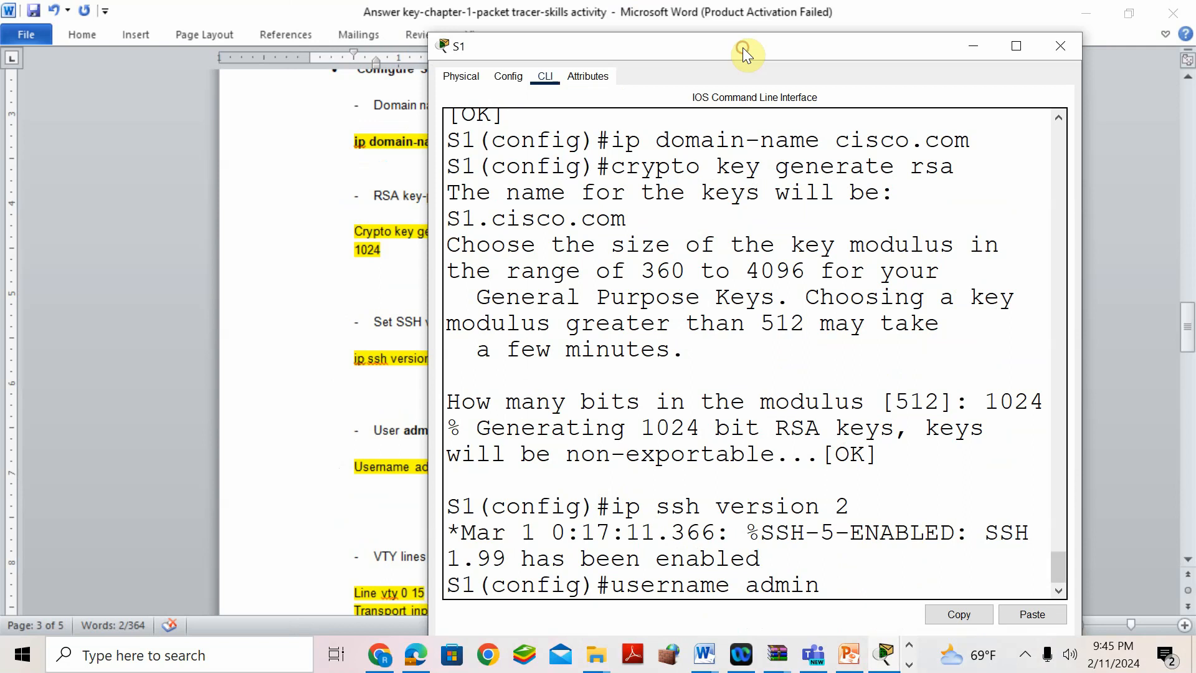
text(password cisco)
key(Return)
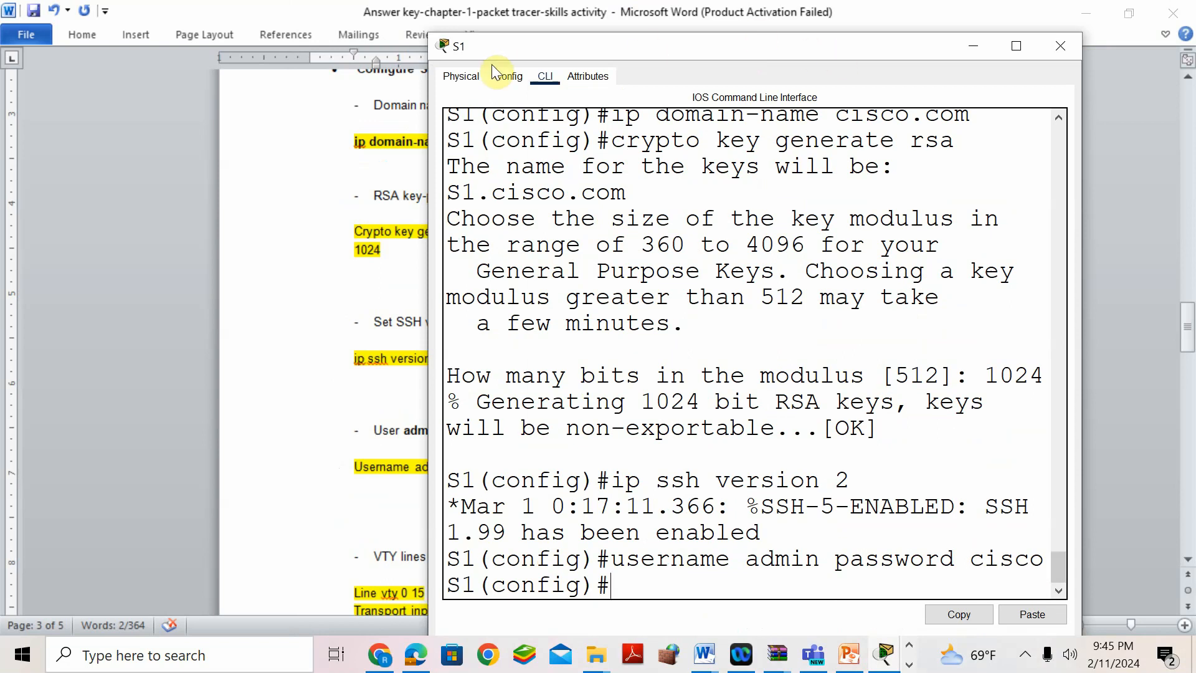
click(338, 492)
scroll(527, 485, down, 1)
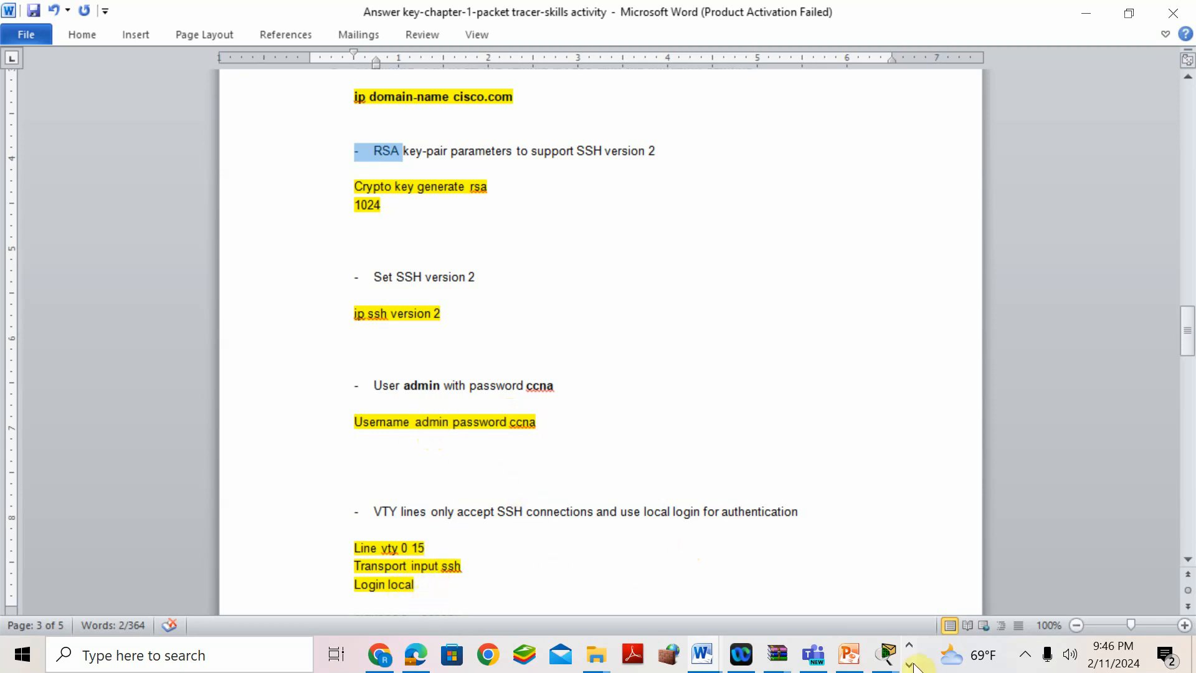
- Restrict S1's VTY lines 0–15 to SSH connections with transport input ssh
mouse_move(887, 654)
click(1109, 592)
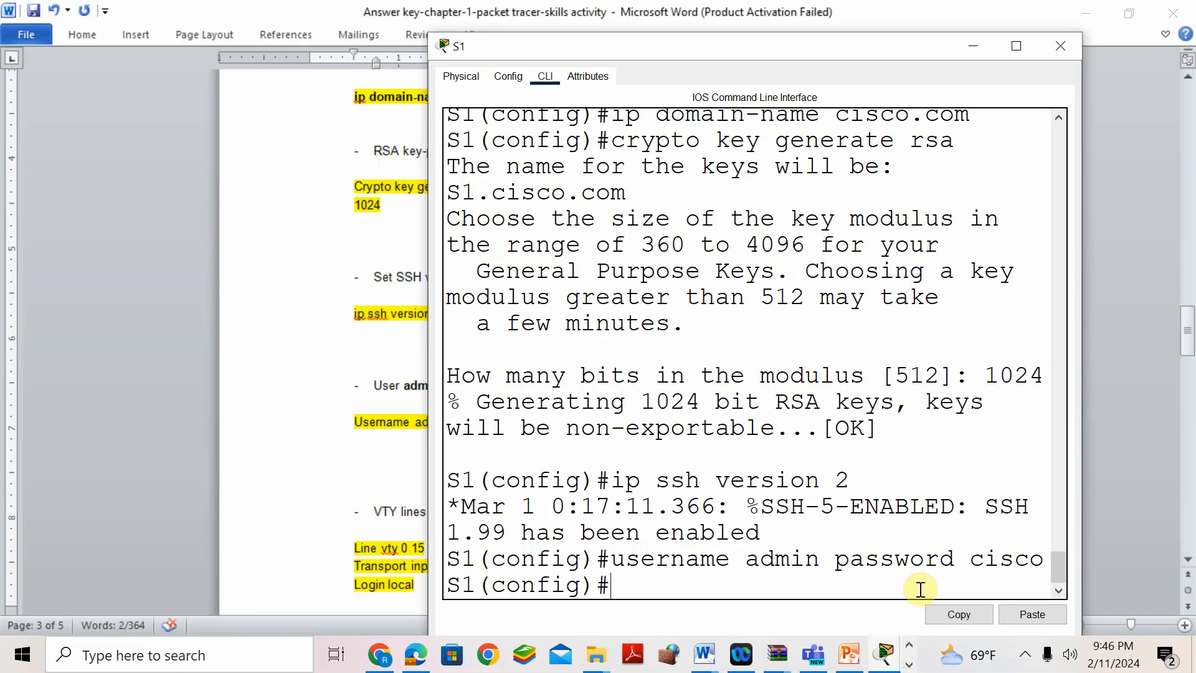
drag(540, 48, 695, 77)
text(li)
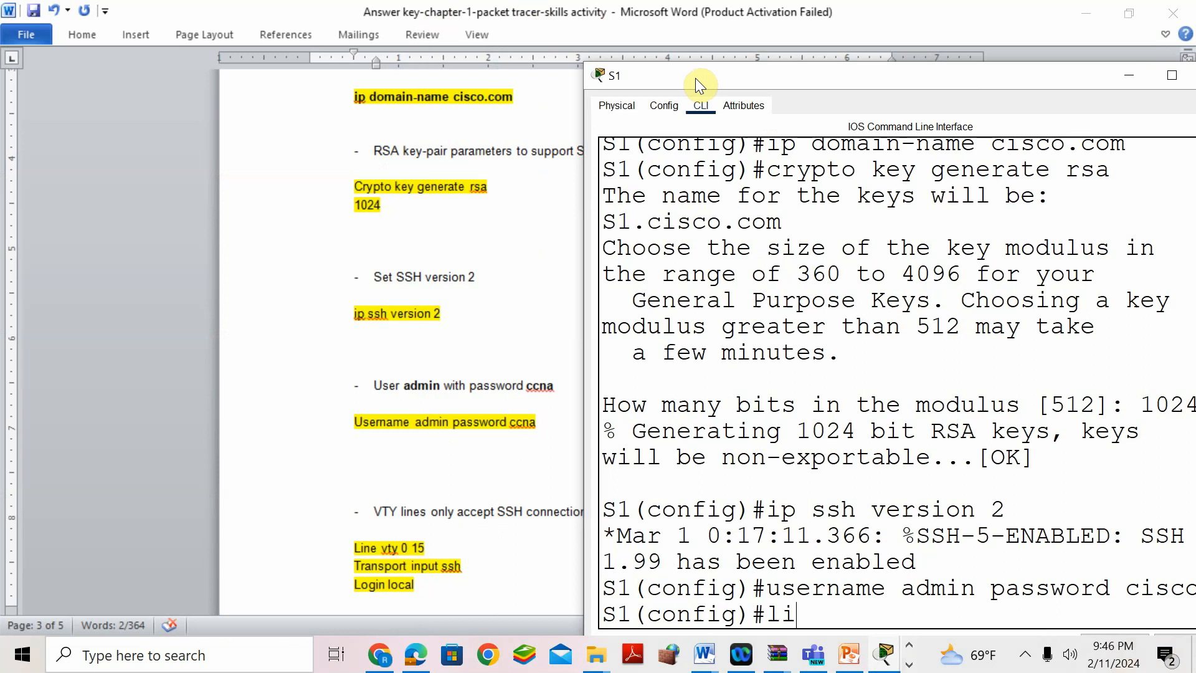
text(ne vty 0 15)
key(Return)
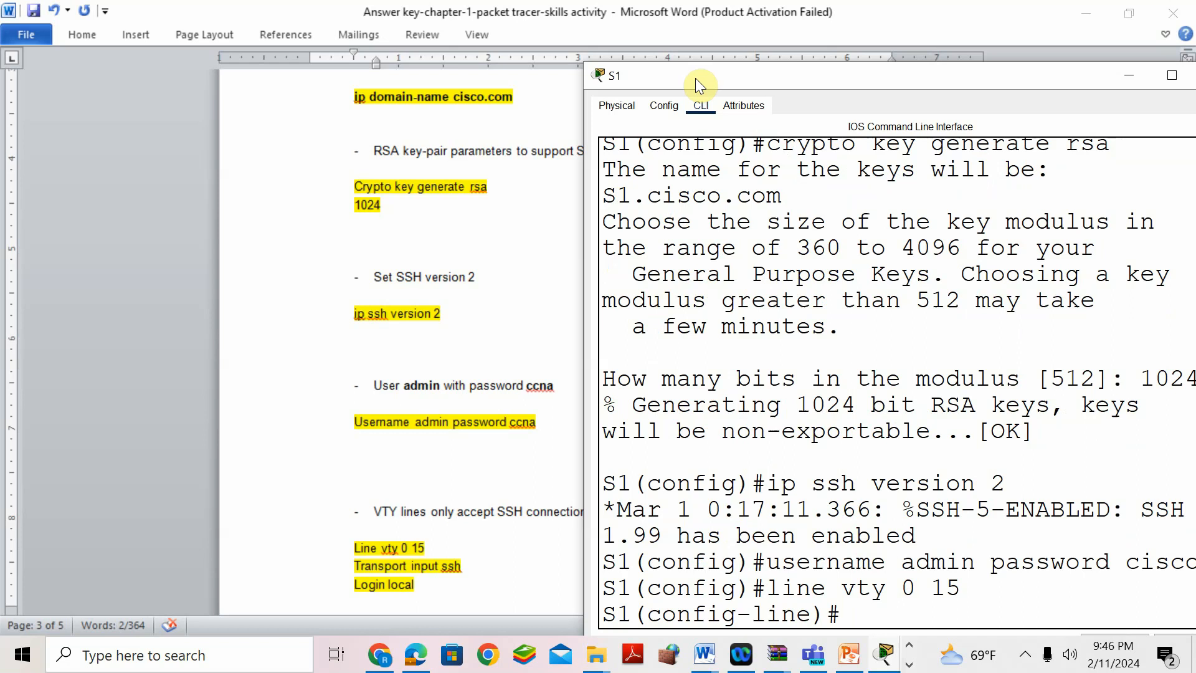
text(transport i)
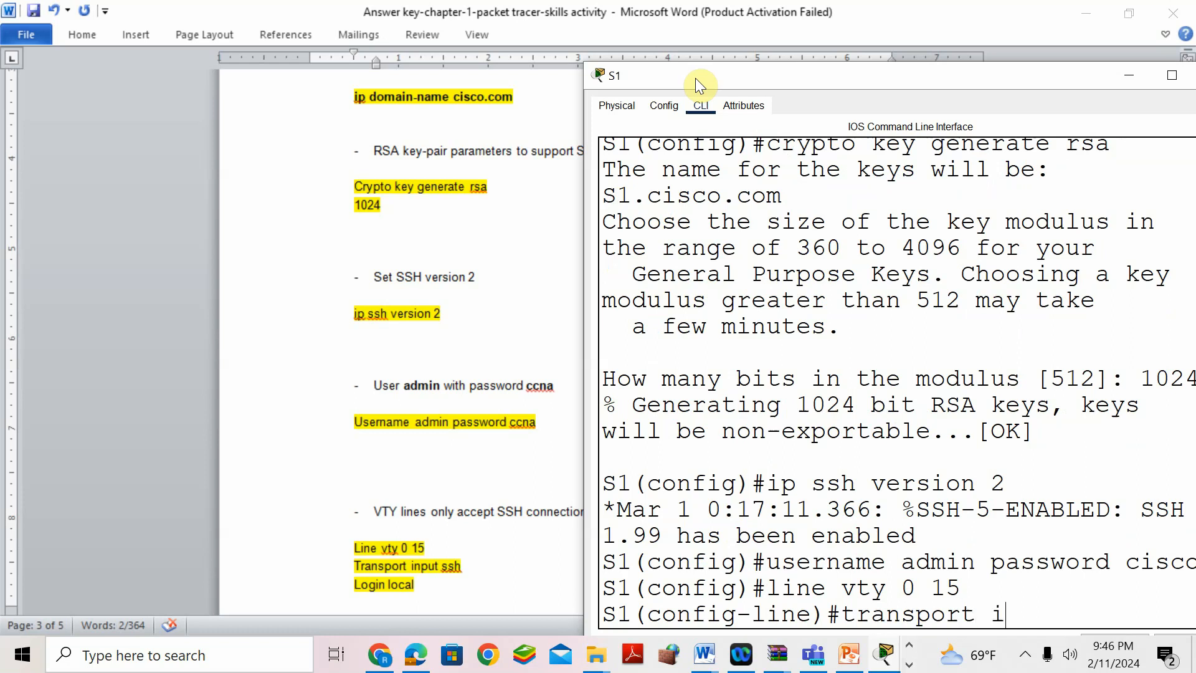
text(nput ssh)
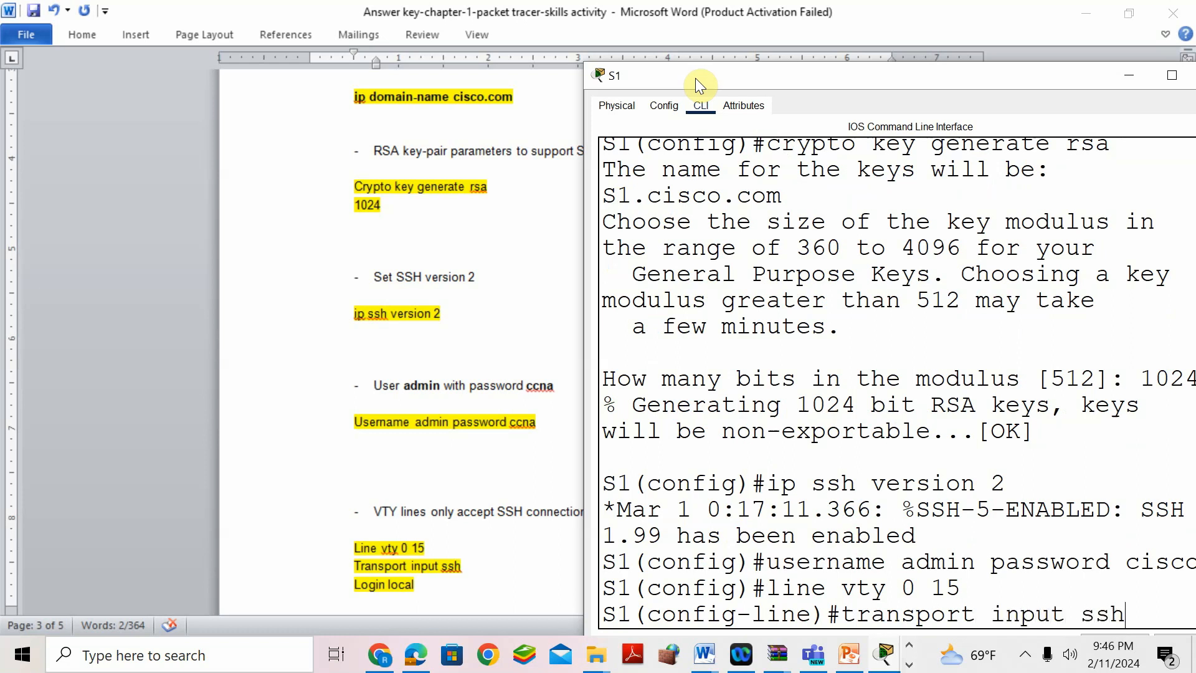
key(Return)
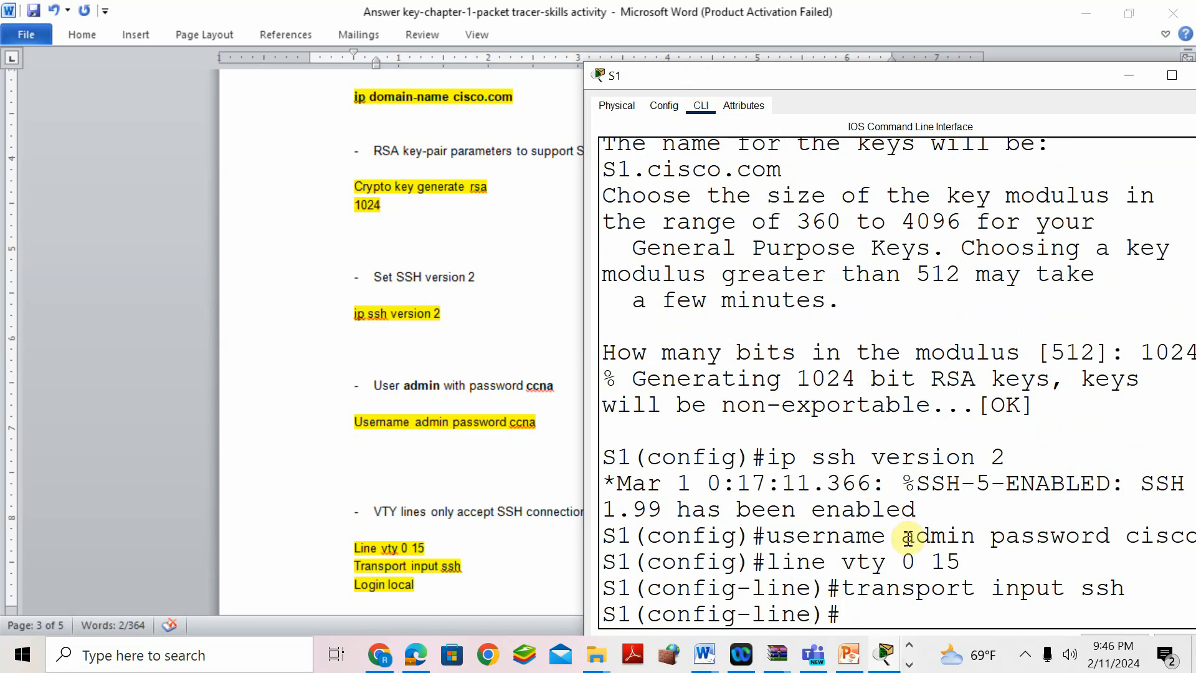
- Apply login local to the VTY lines so they authenticate against the local user
drag(902, 537, 961, 537)
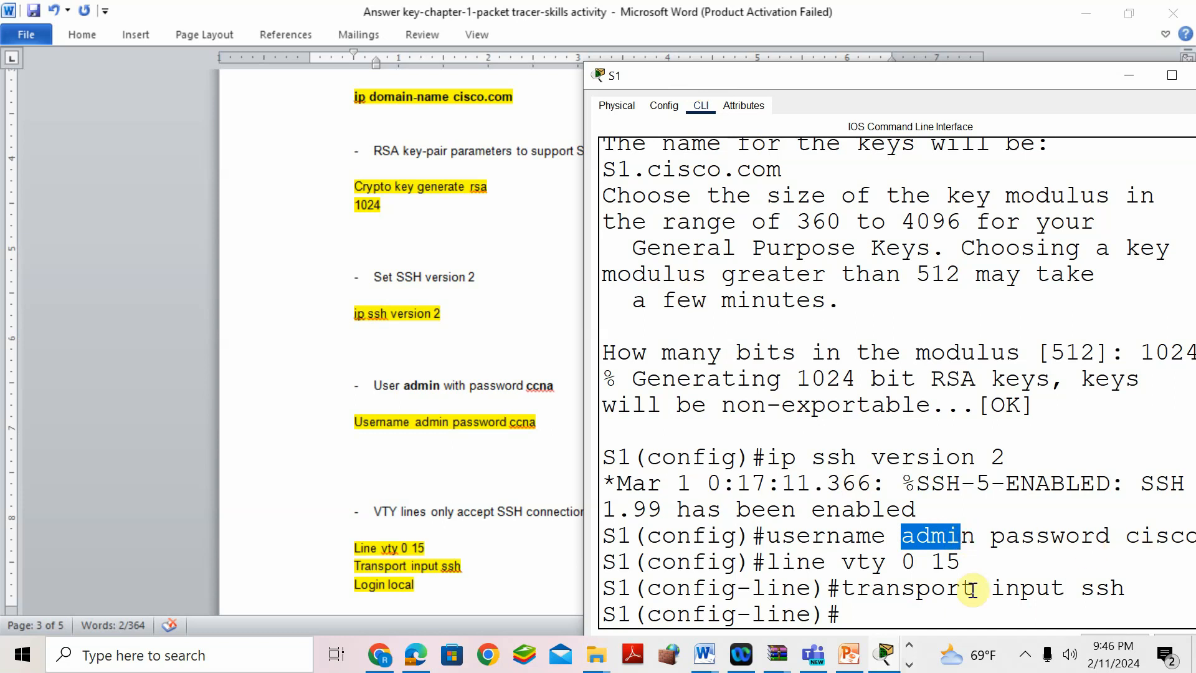
click(913, 612)
text(lo)
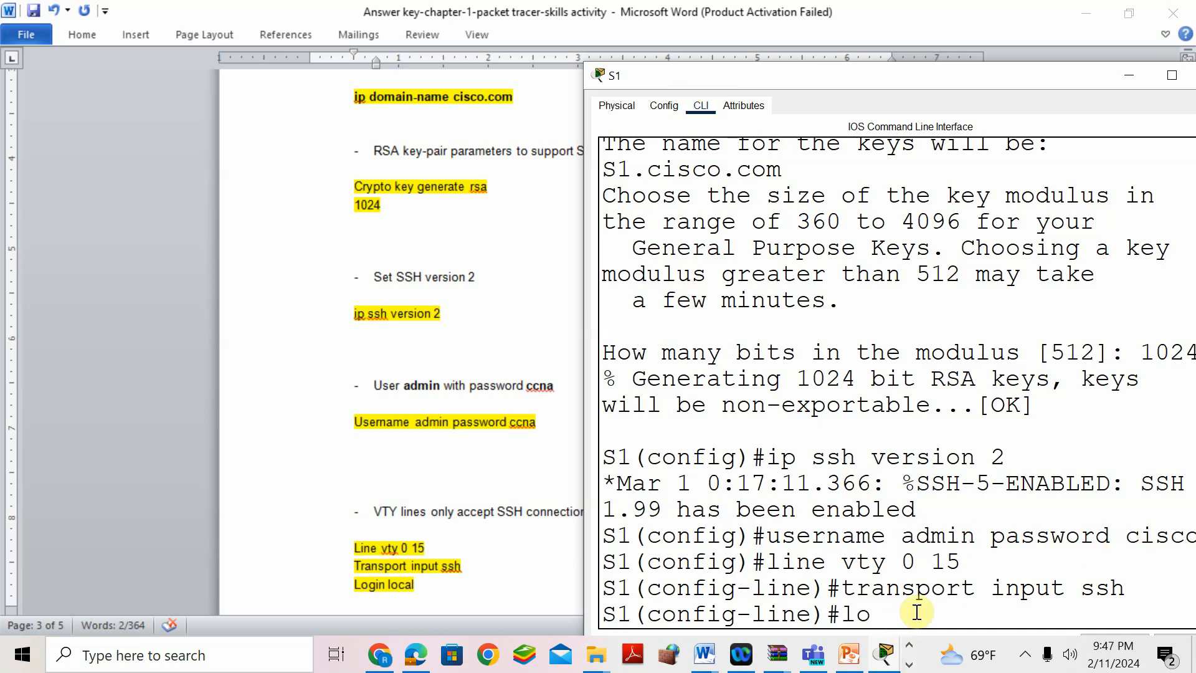
text(gin local)
key(Return)
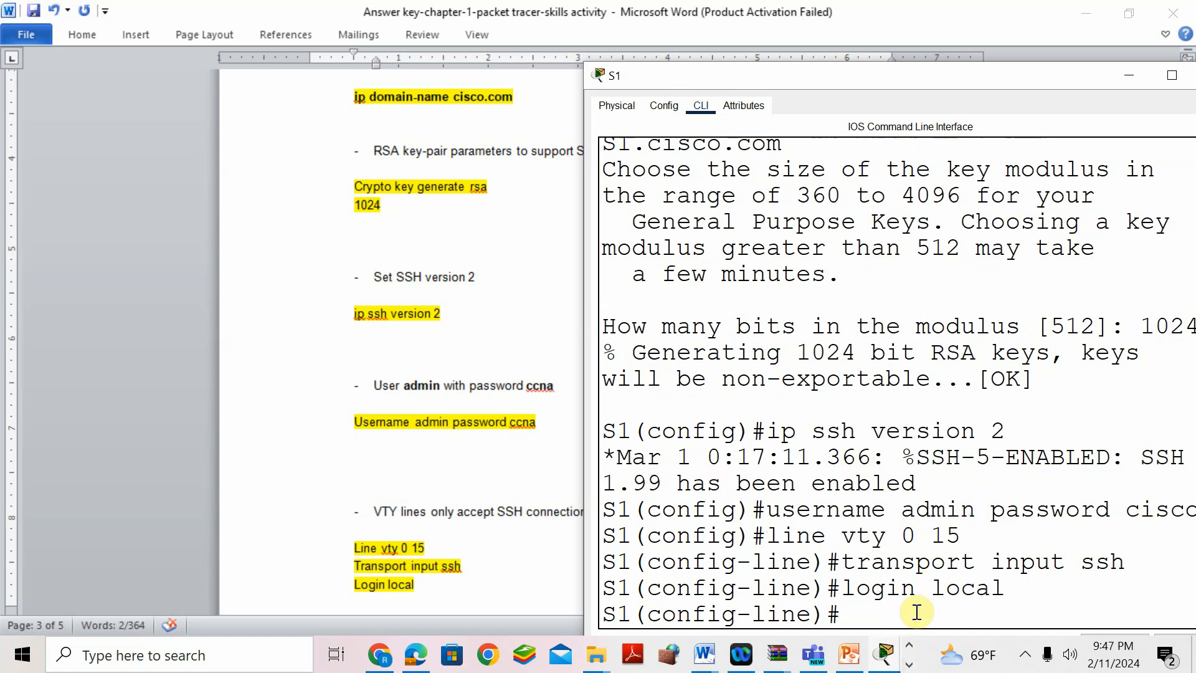
scroll(350, 396, down, 3)
click(350, 395)
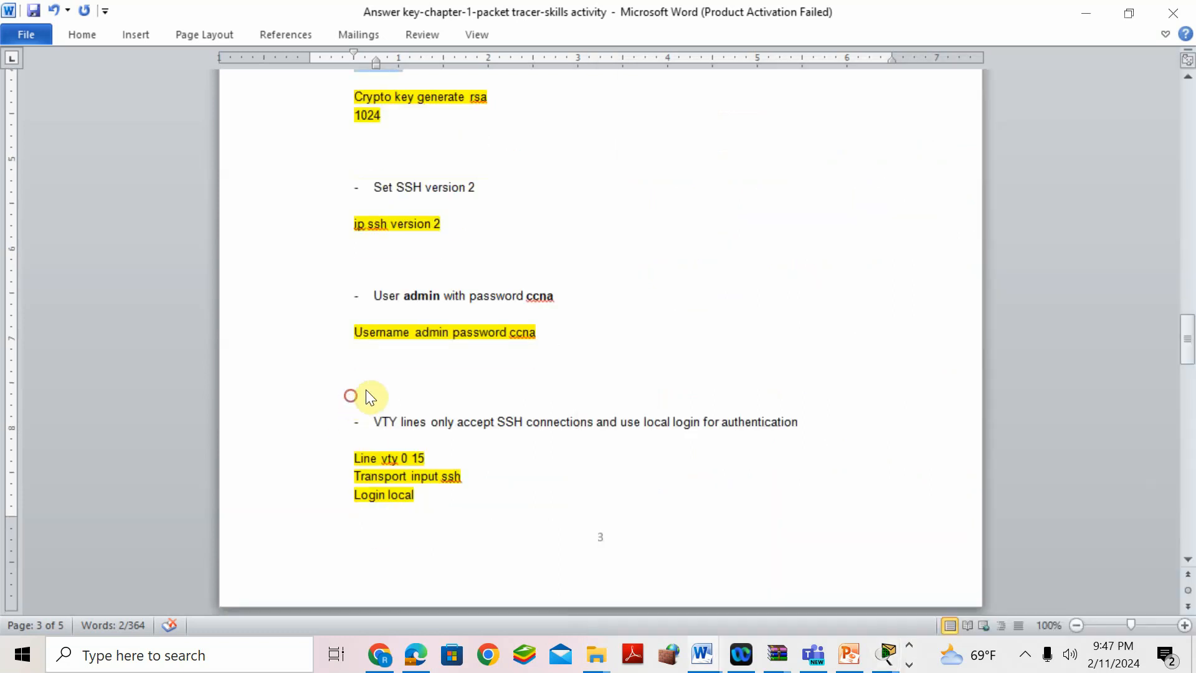
- Locate the answer key's retries-to-3 requirement and its authentication-retries command
scroll(374, 386, down, 5)
scroll(397, 388, down, 5)
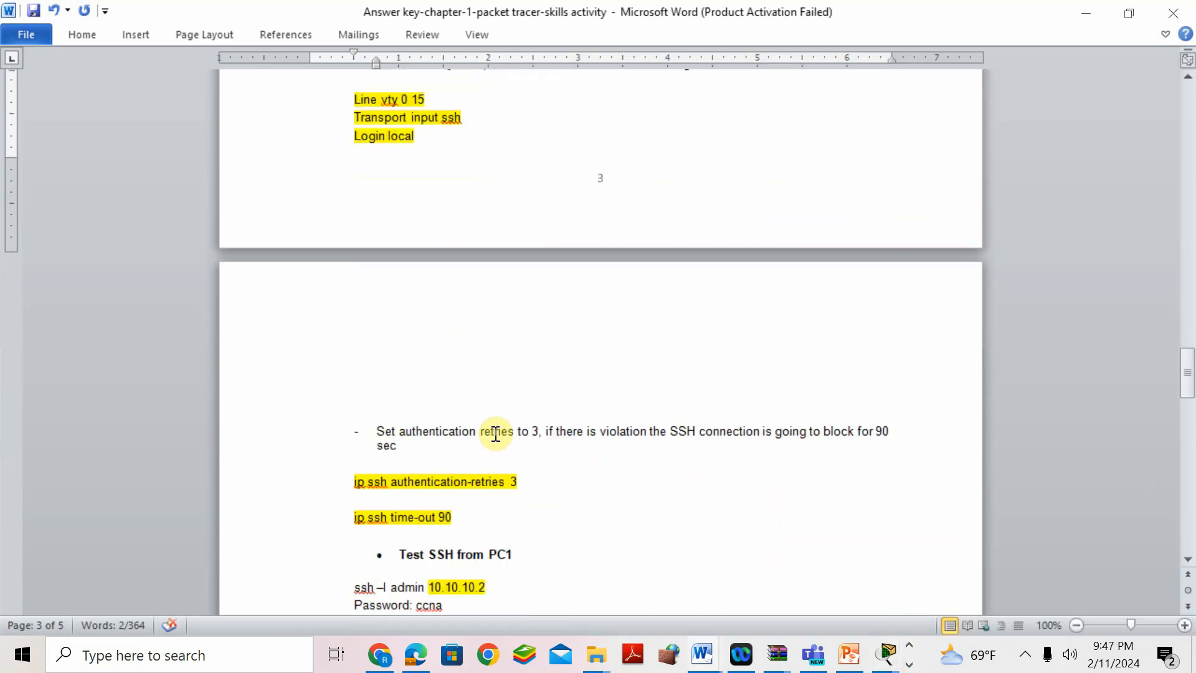
drag(480, 434, 539, 436)
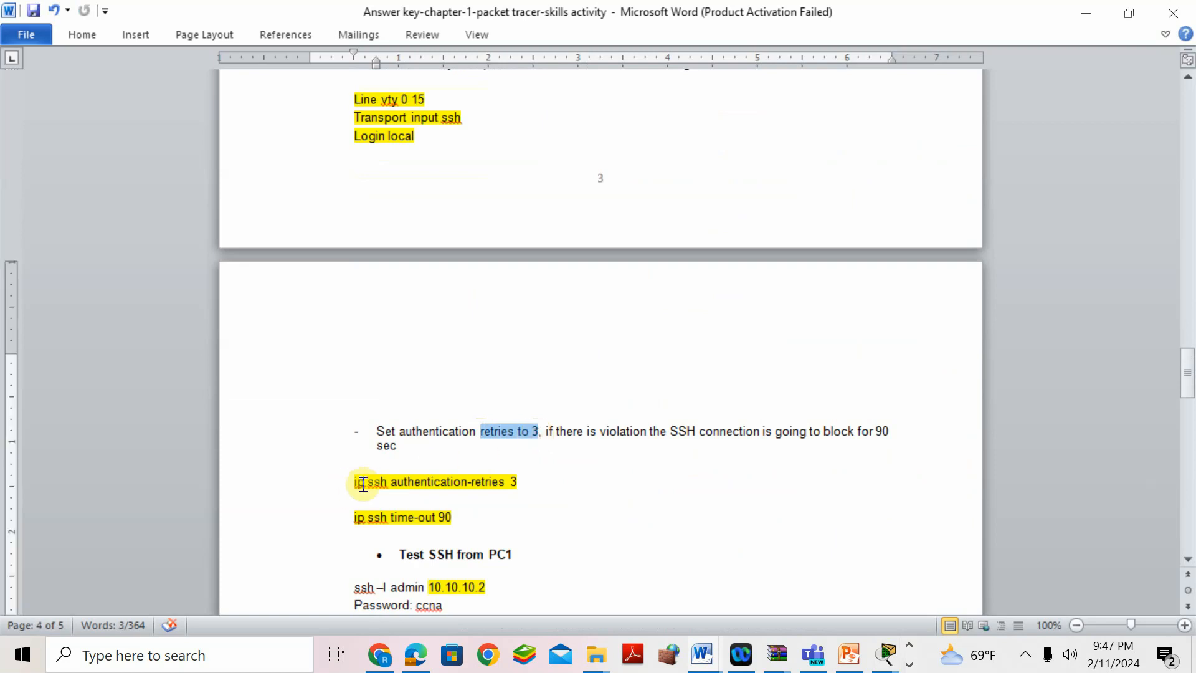
drag(522, 481, 363, 485)
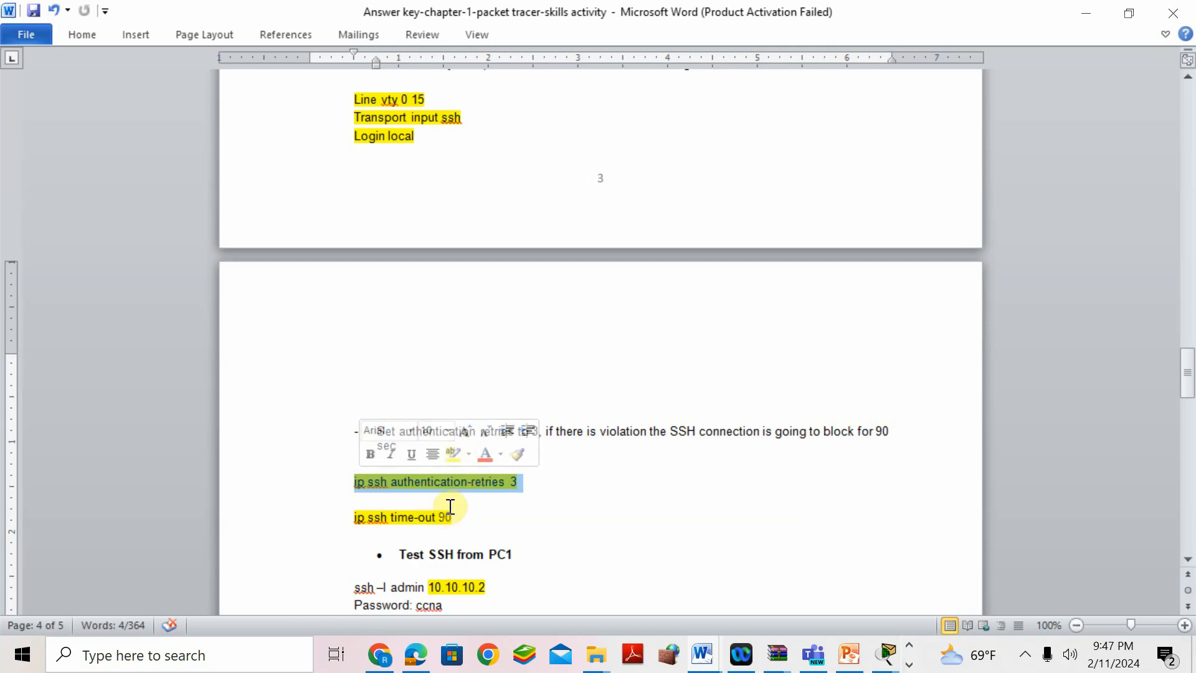
click(617, 535)
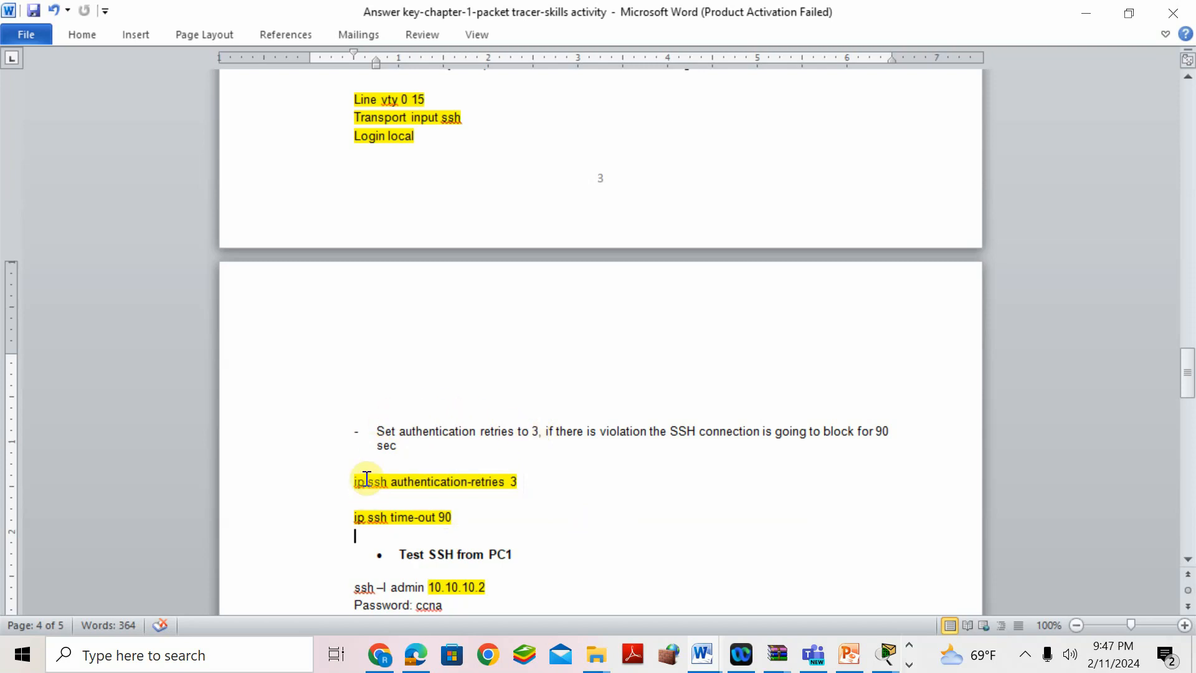
- Enter ip ssh authentication-retries 3 on S1
click(885, 655)
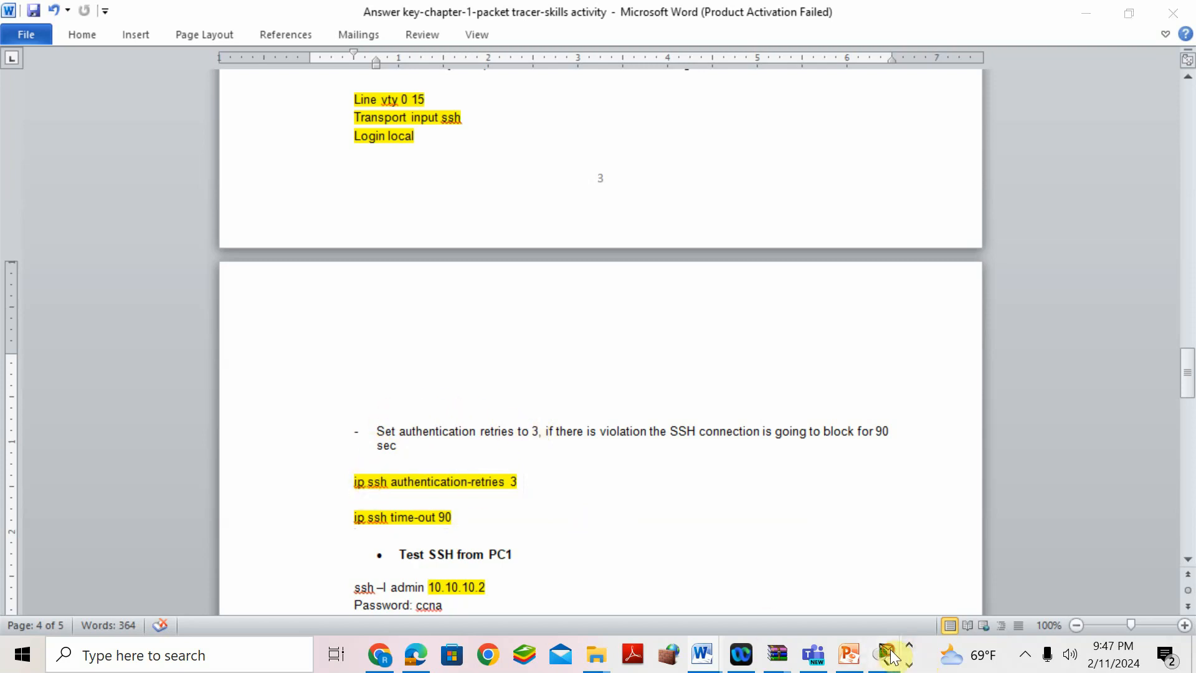
click(1106, 576)
text(ip authe)
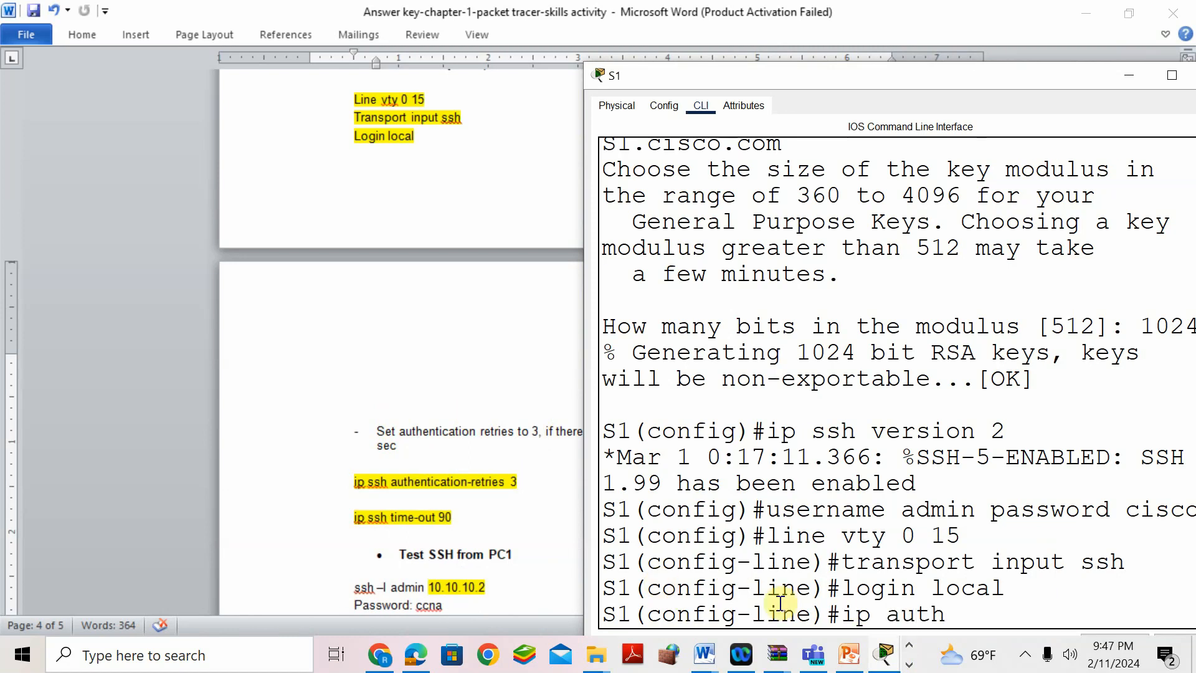
key(BackSpace)
key(BackSpace)
key(BackSpace)
key(BackSpace)
key(BackSpace)
text(ssh authentication-retri)
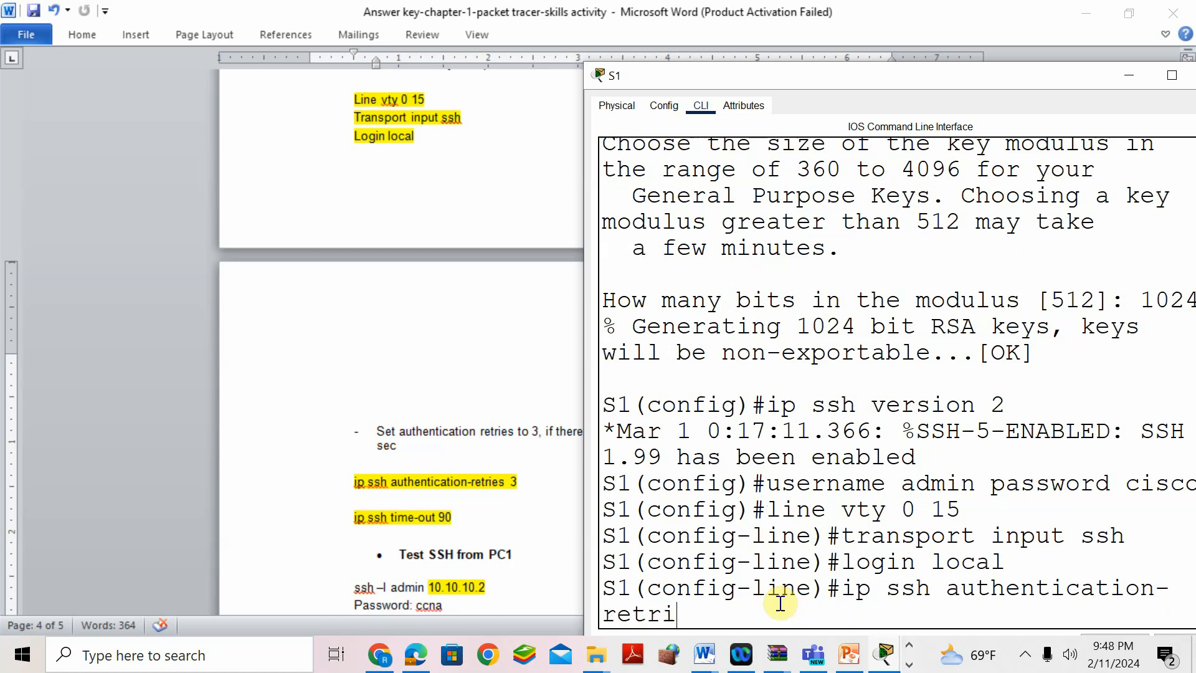
text(es 3)
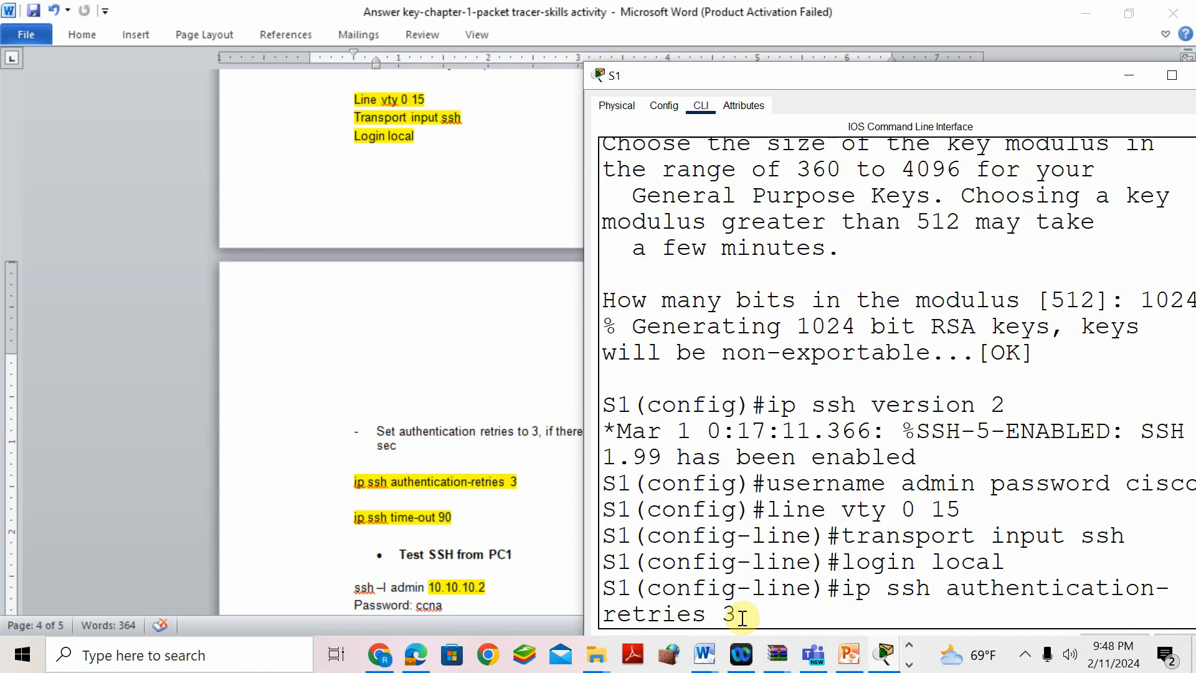
key(Return)
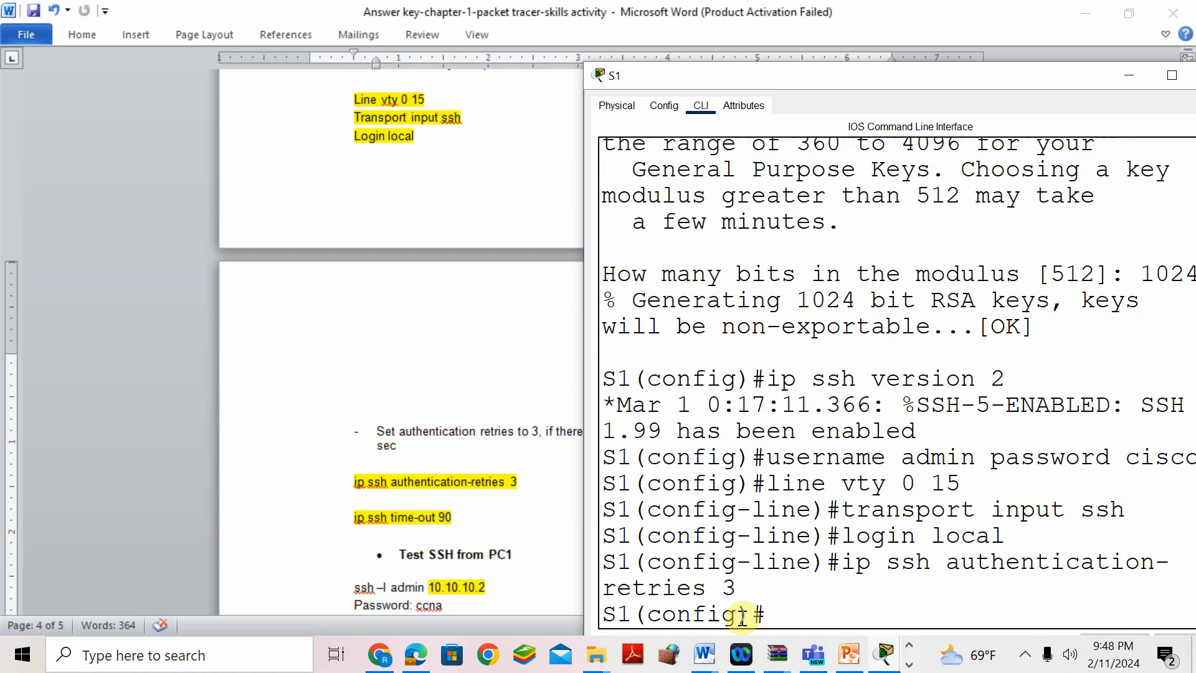
click(339, 377)
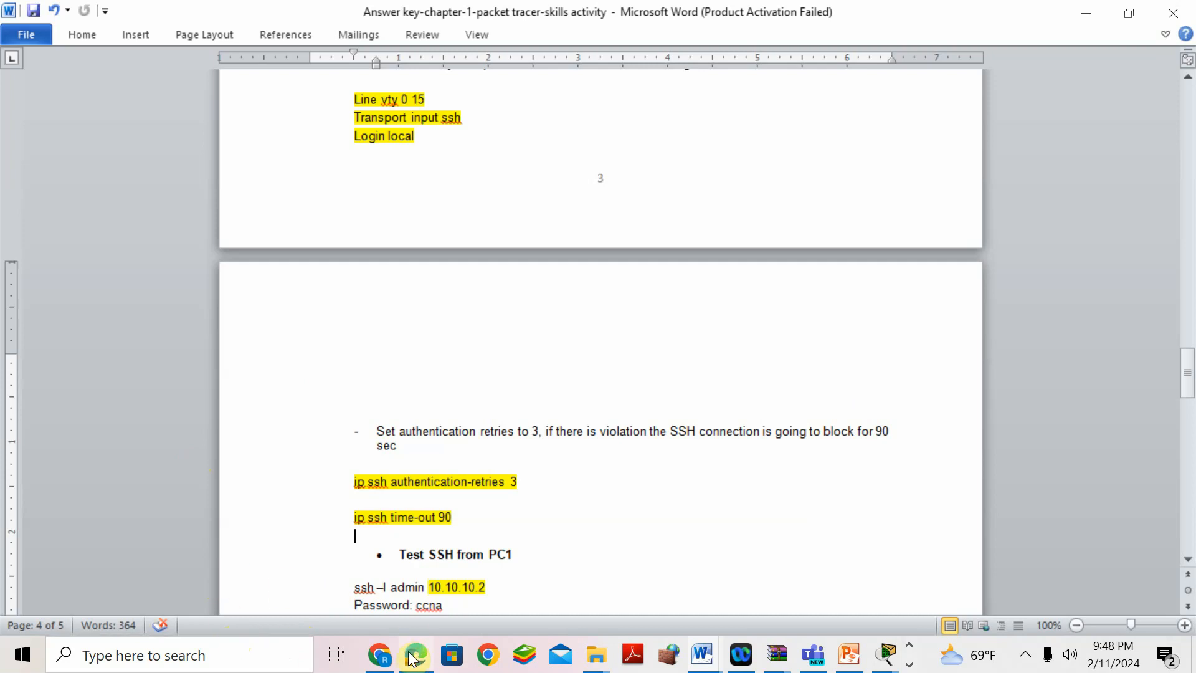
- Set S1's SSH time-out to 90 seconds with ip ssh time-out 90
mouse_move(412, 658)
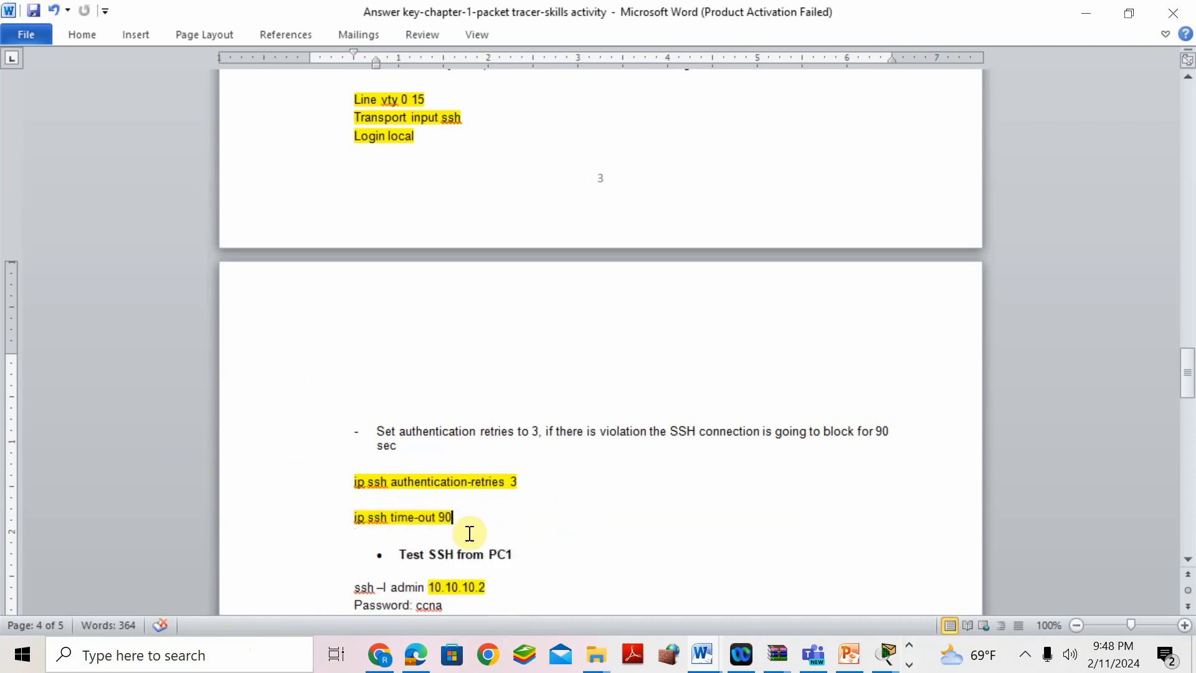
mouse_move(886, 654)
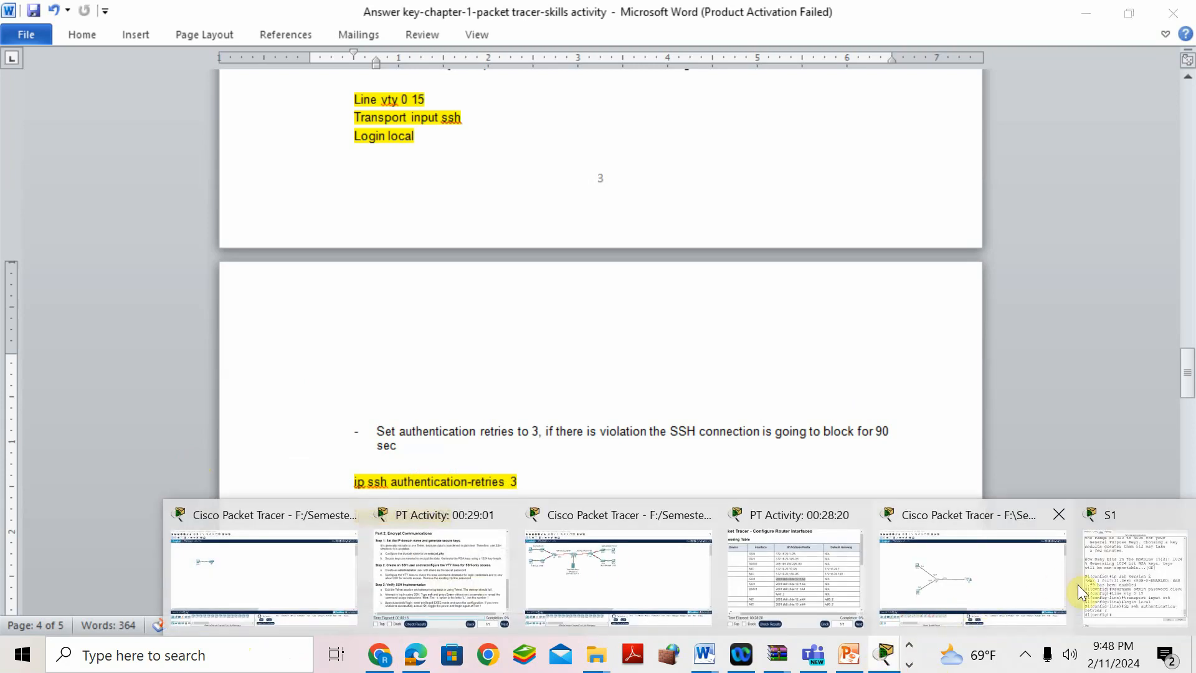
click(1074, 582)
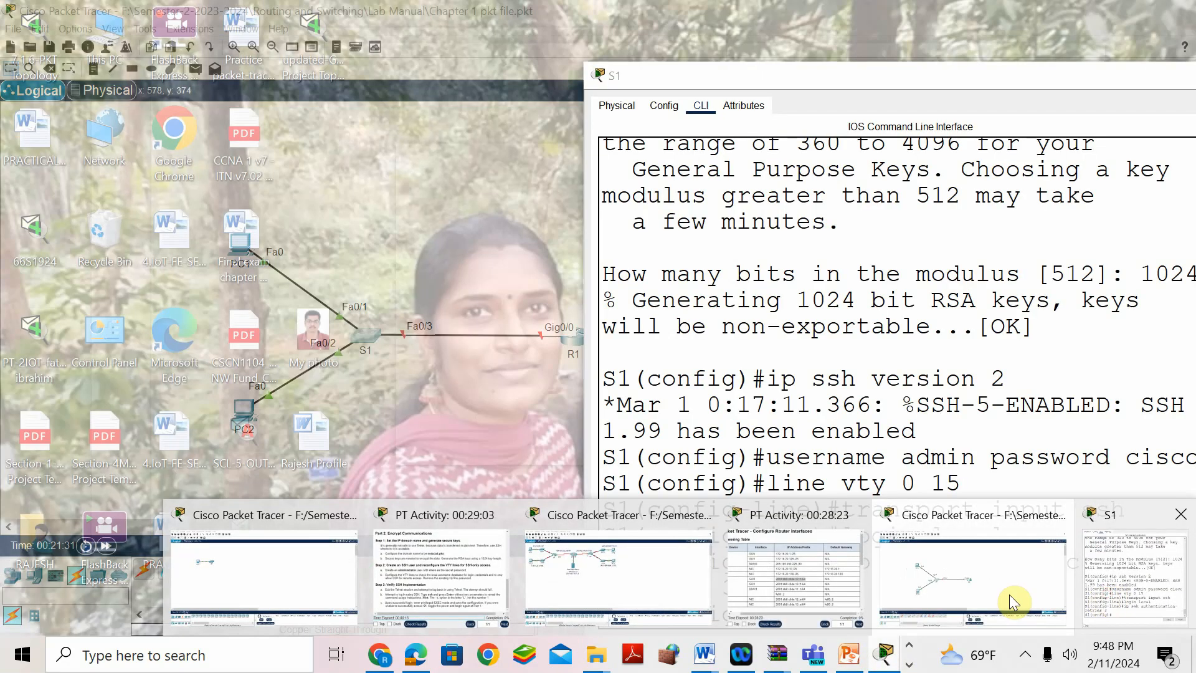
click(1010, 594)
text(ip ssh)
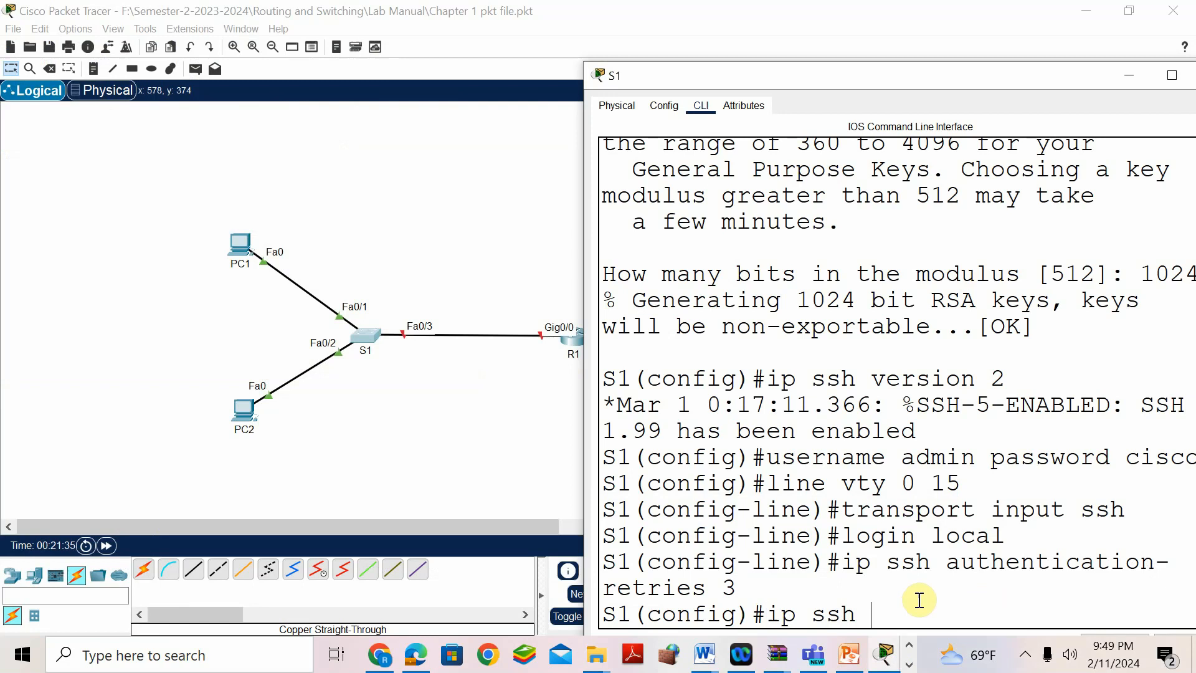
mouse_move(703, 654)
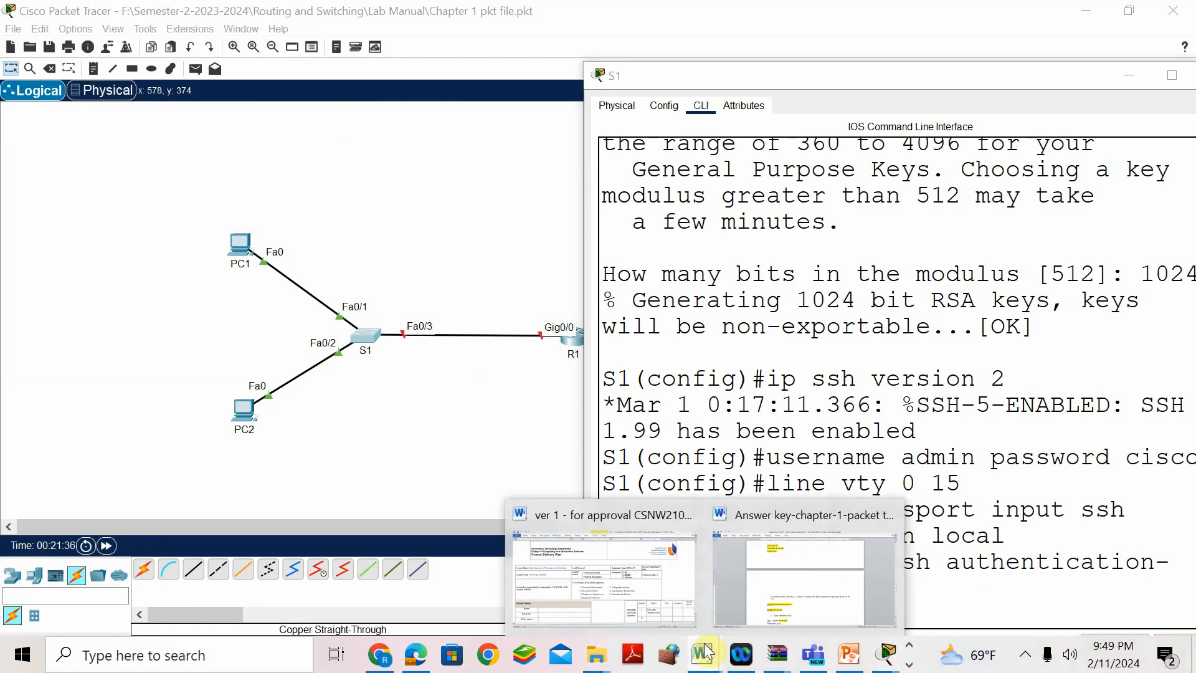
click(761, 498)
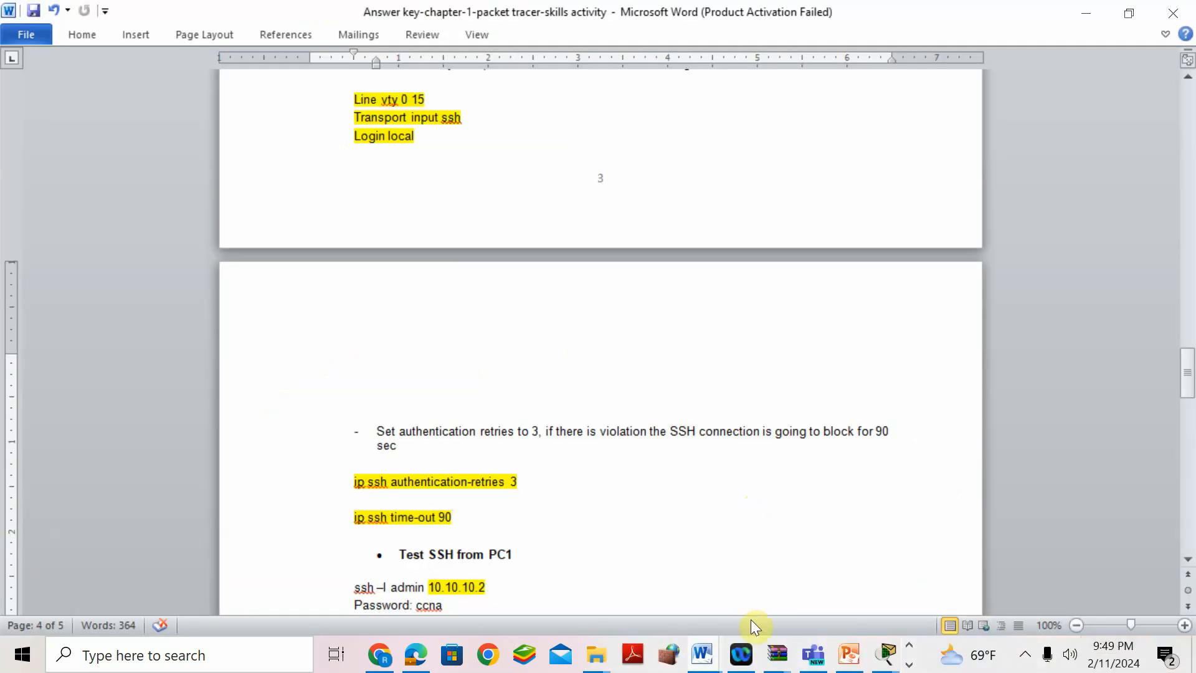
mouse_move(885, 654)
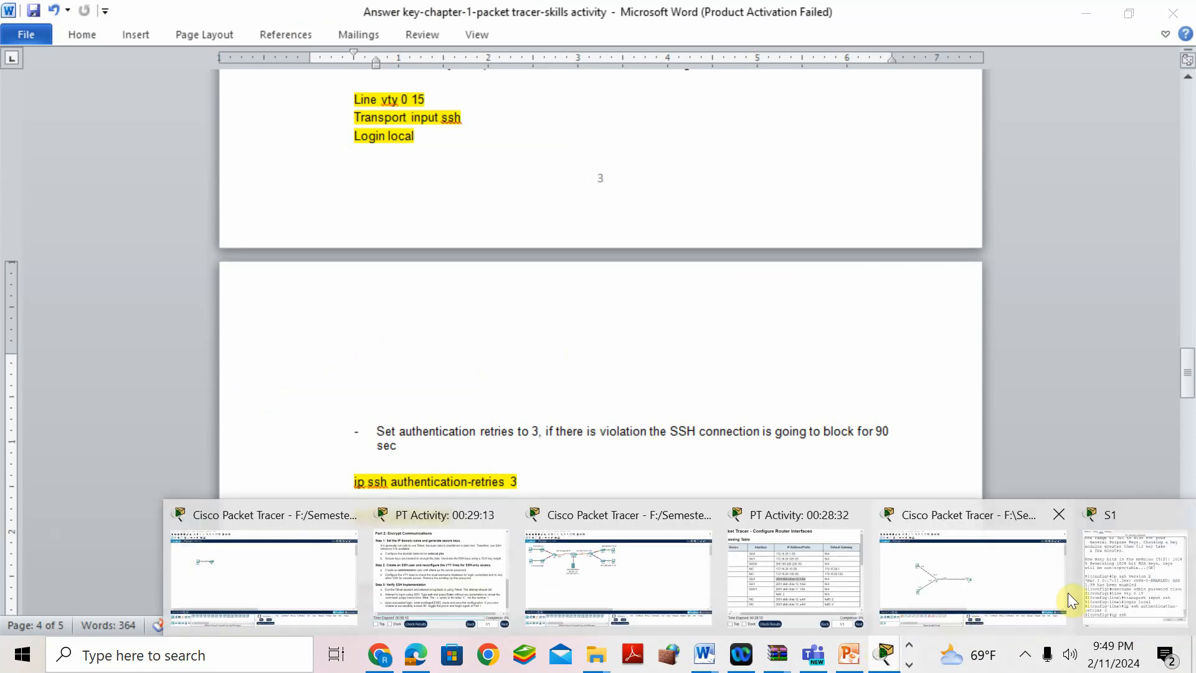
click(1104, 581)
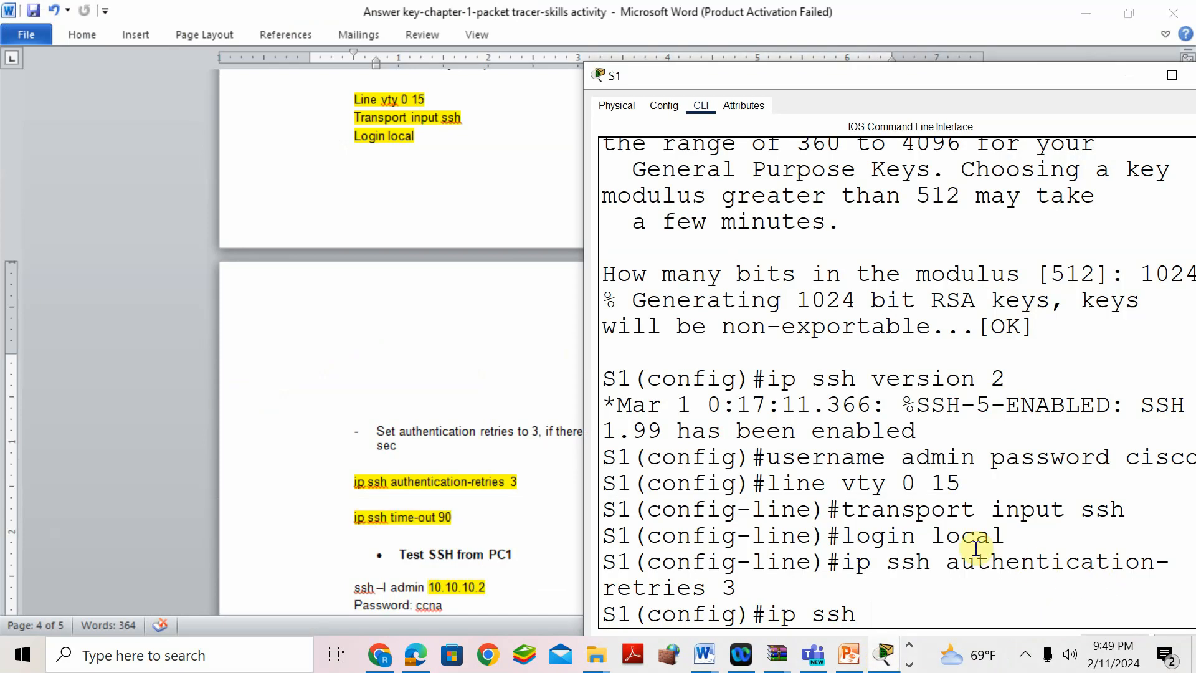
text(time-out 90)
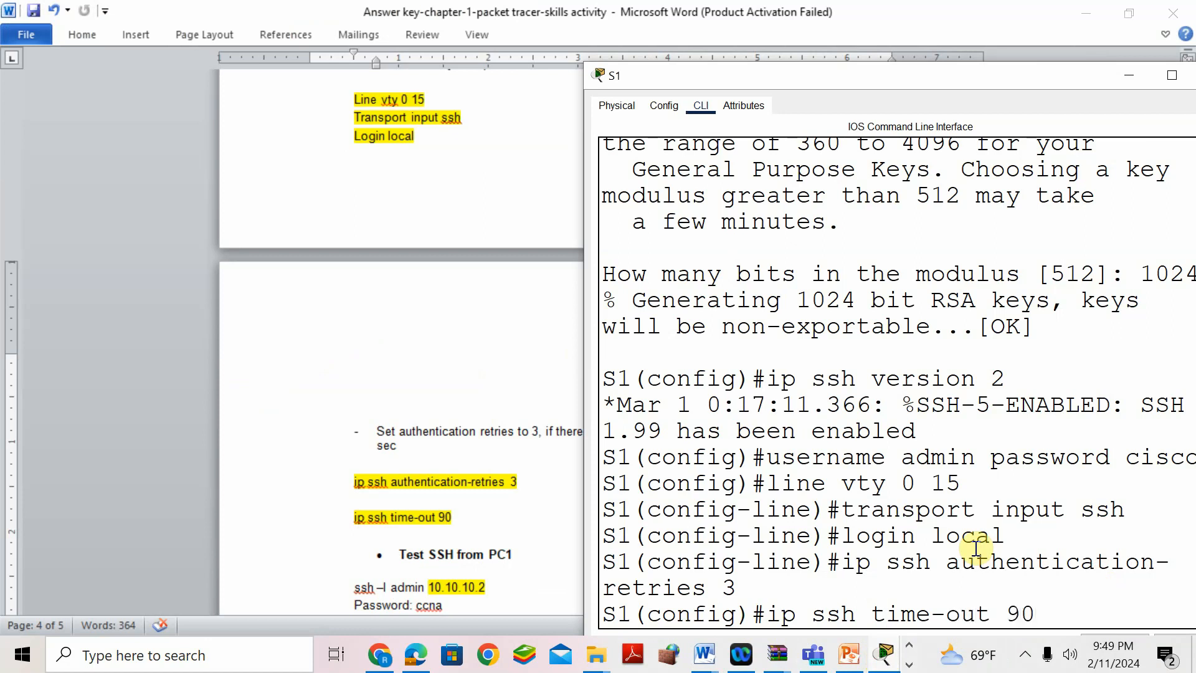
key(Return)
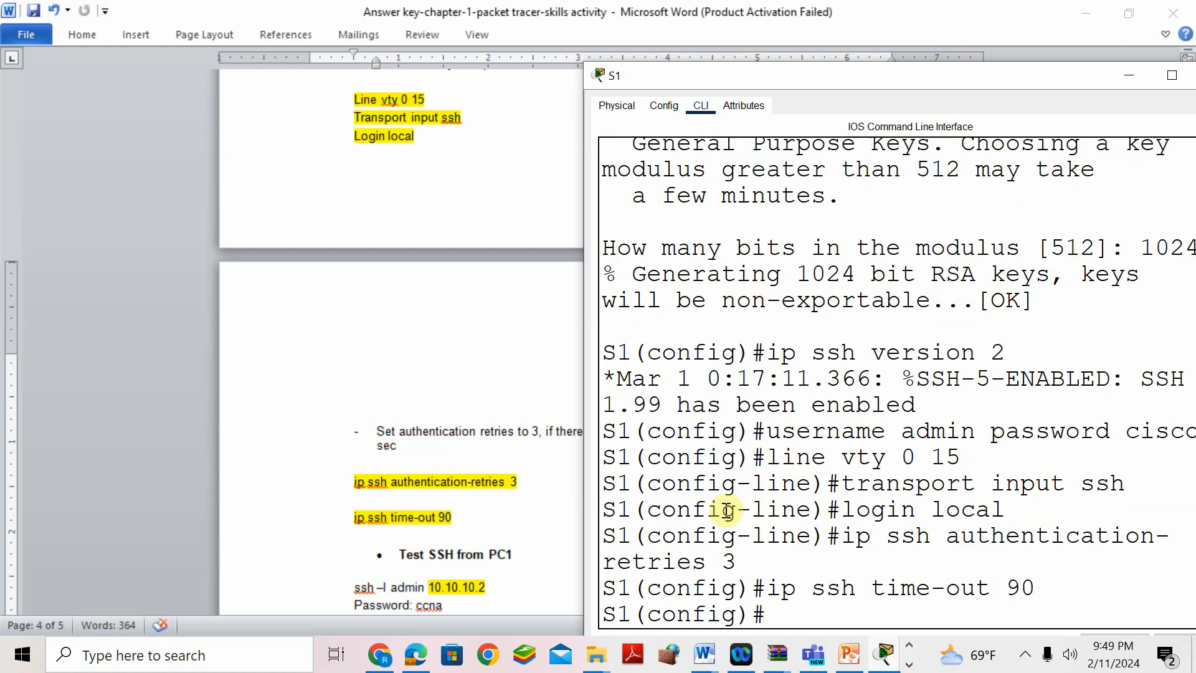
- Review the answer key's basic setting lines, from Hostname S1 through Enable secret class
click(479, 371)
scroll(481, 370, up, 20)
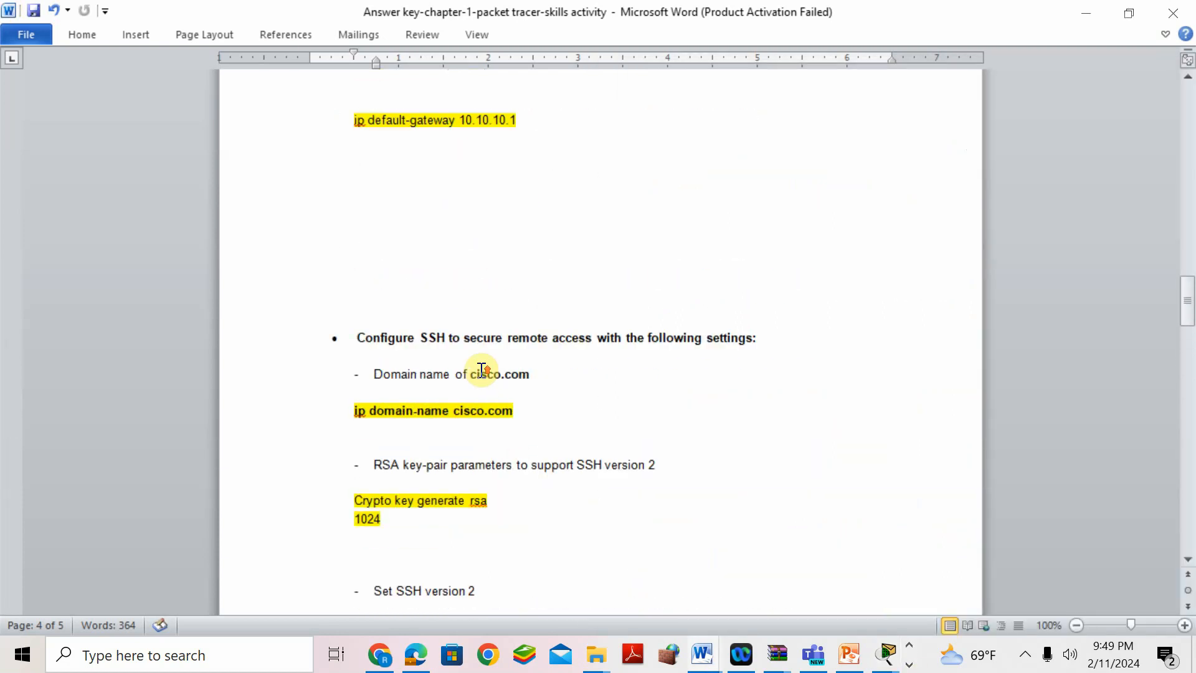
scroll(481, 370, up, 8)
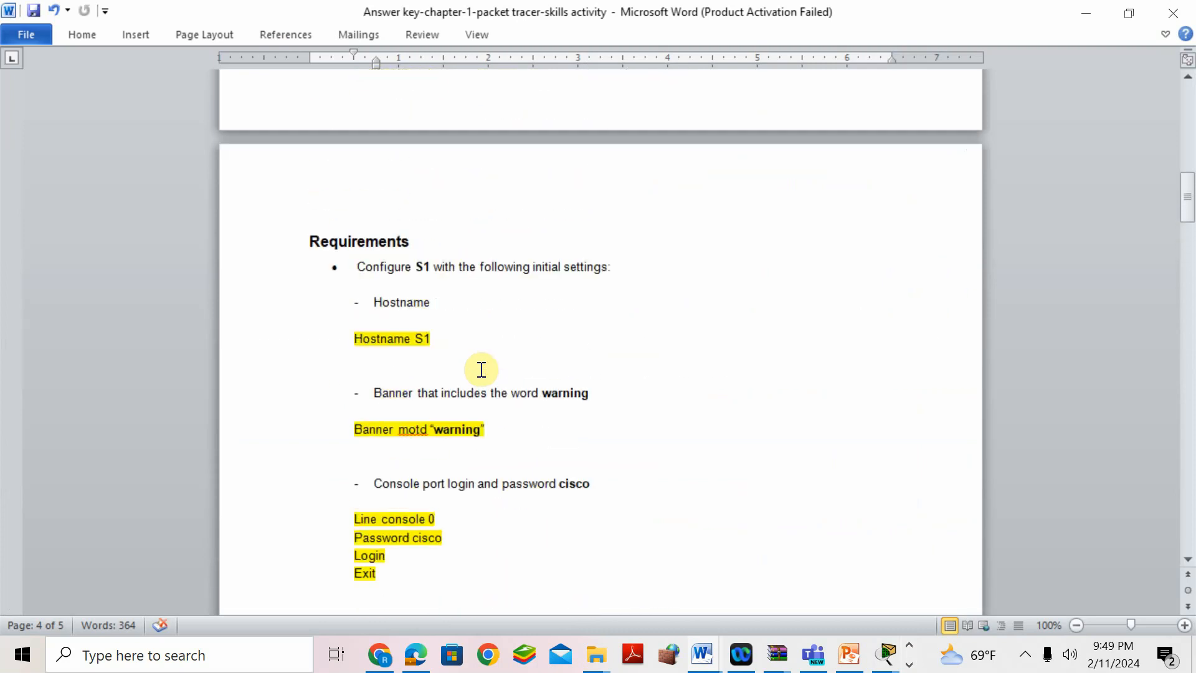
triple_click(431, 339)
drag(508, 425, 355, 423)
scroll(606, 449, down, 1)
drag(447, 495, 360, 492)
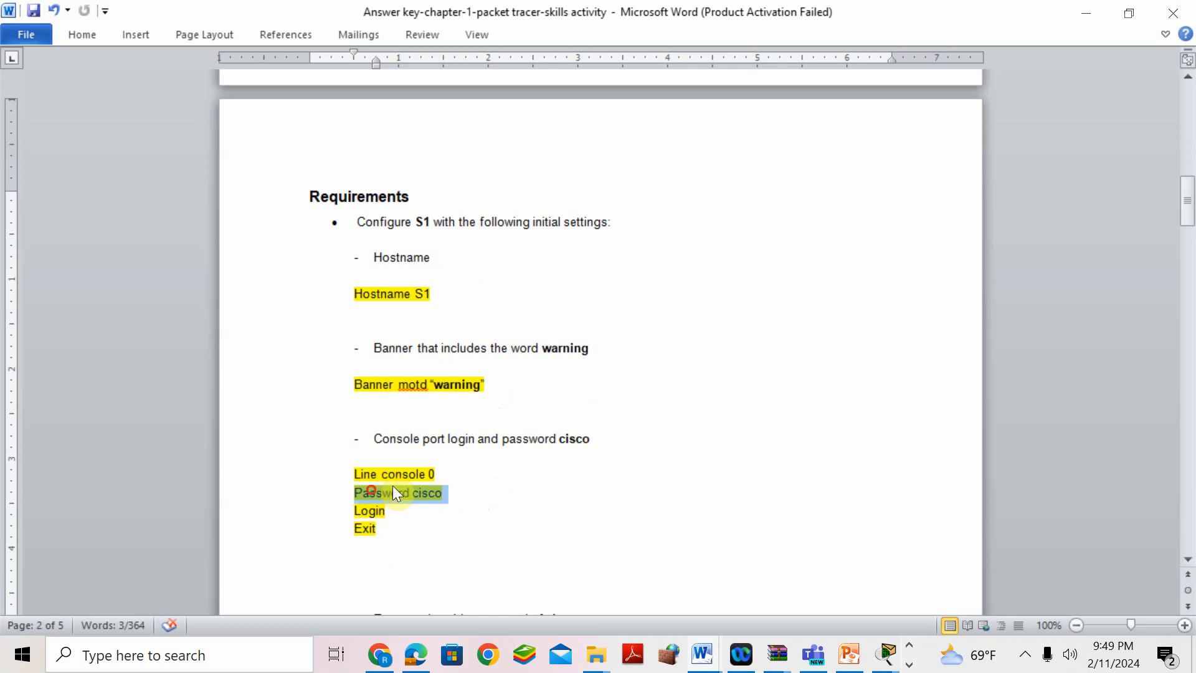
scroll(705, 436, down, 5)
click(472, 479)
drag(472, 478, 334, 479)
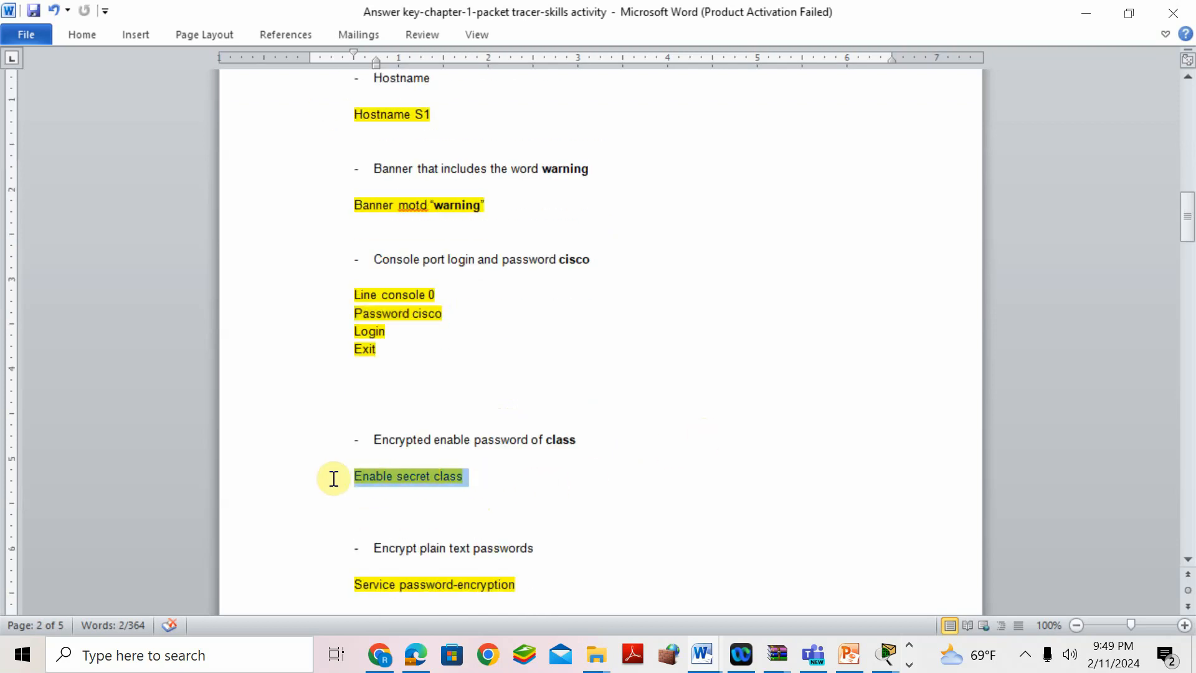
scroll(660, 401, down, 4)
drag(541, 449, 342, 450)
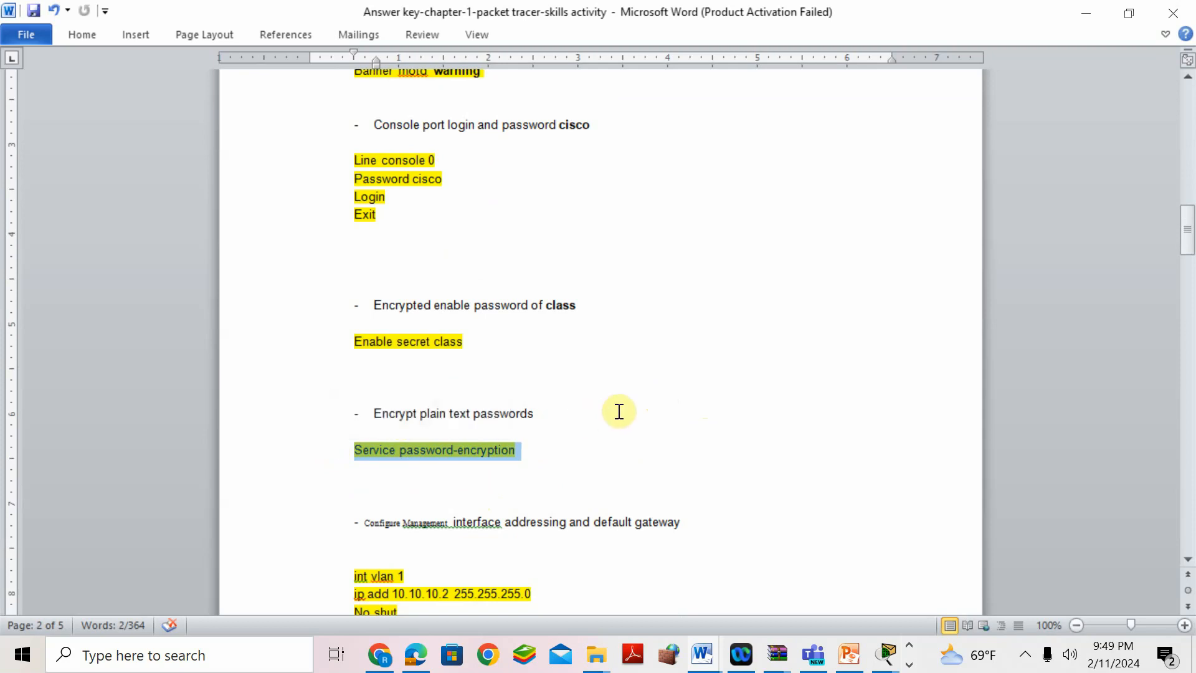
scroll(716, 411, down, 3)
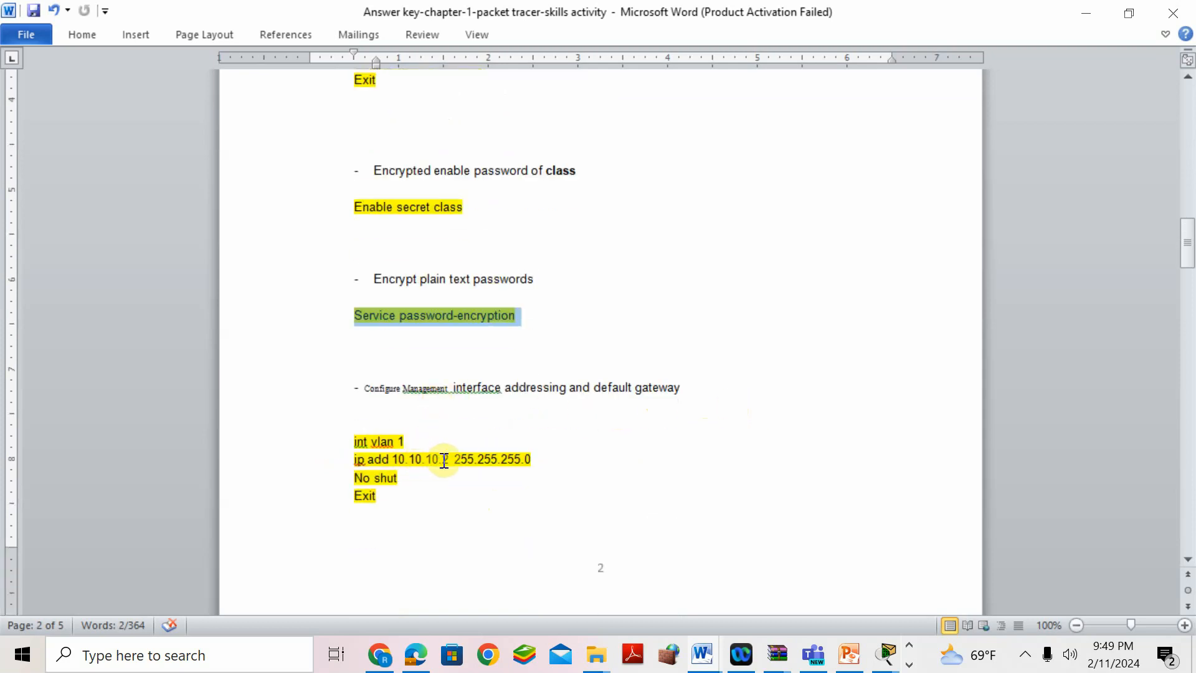
scroll(681, 448, down, 7)
drag(542, 441, 309, 437)
scroll(755, 376, down, 8)
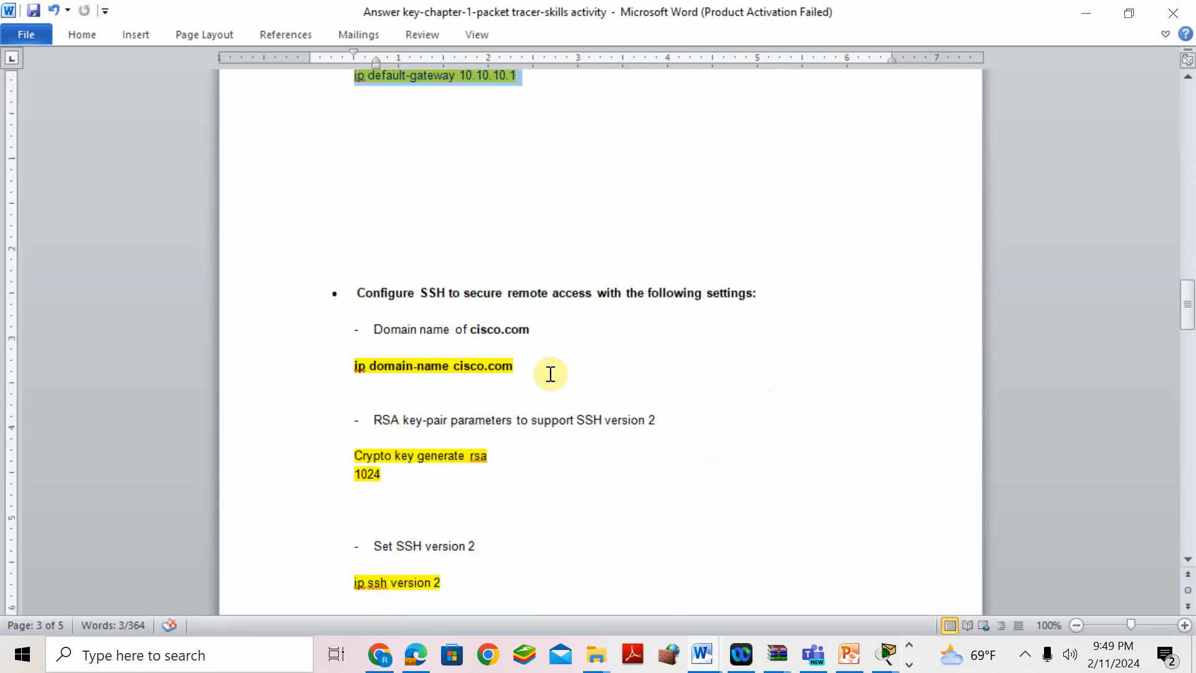
- Review the SSH lines (domain name cisco.com, RSA 1024, version 2, username) down to Test SSH from PC1
click(545, 370)
click(320, 369)
scroll(599, 398, down, 1)
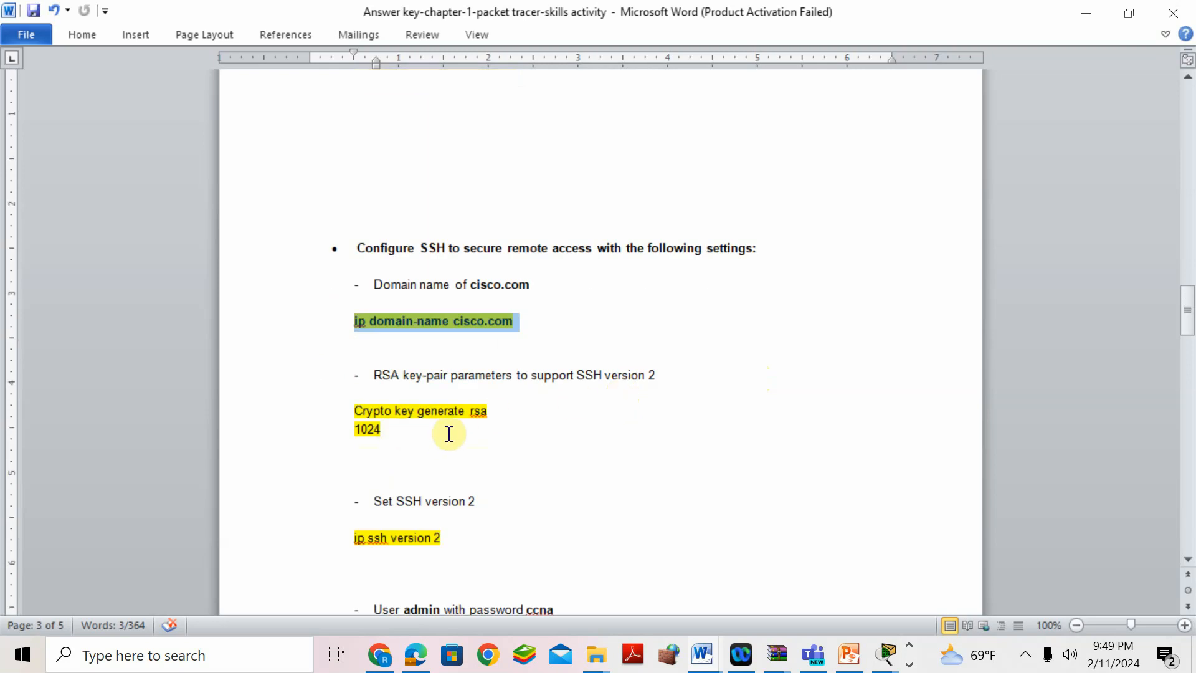
click(417, 432)
click(339, 426)
scroll(529, 409, down, 4)
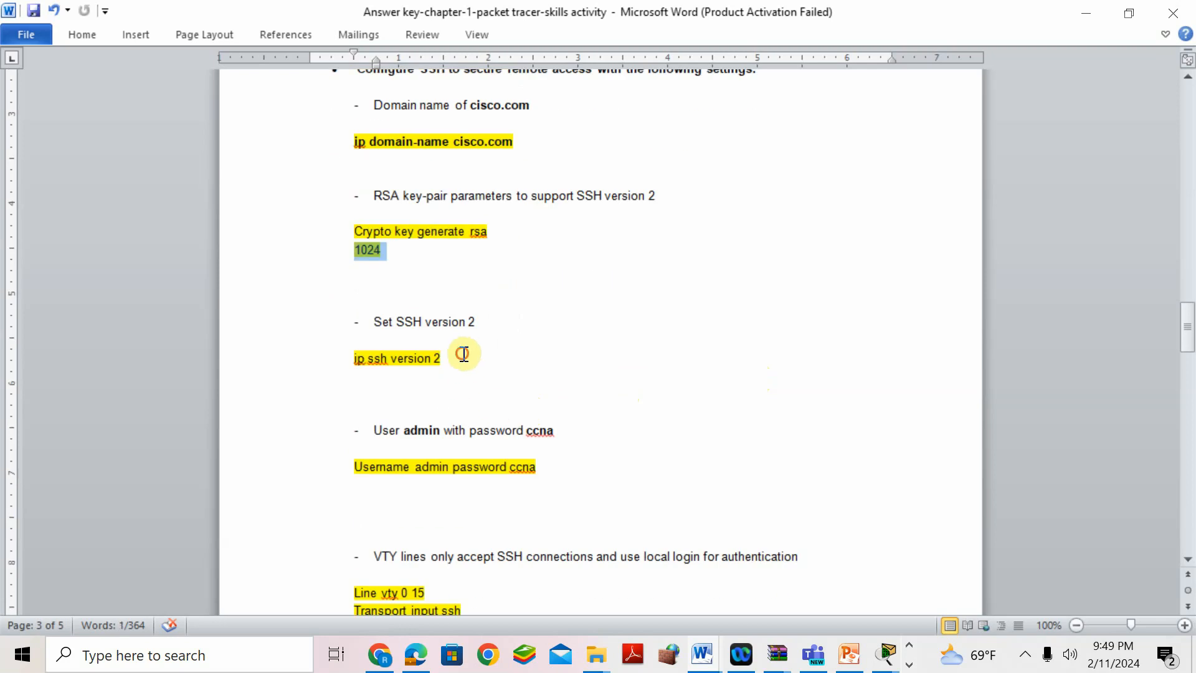
drag(463, 354, 352, 357)
scroll(467, 355, down, 2)
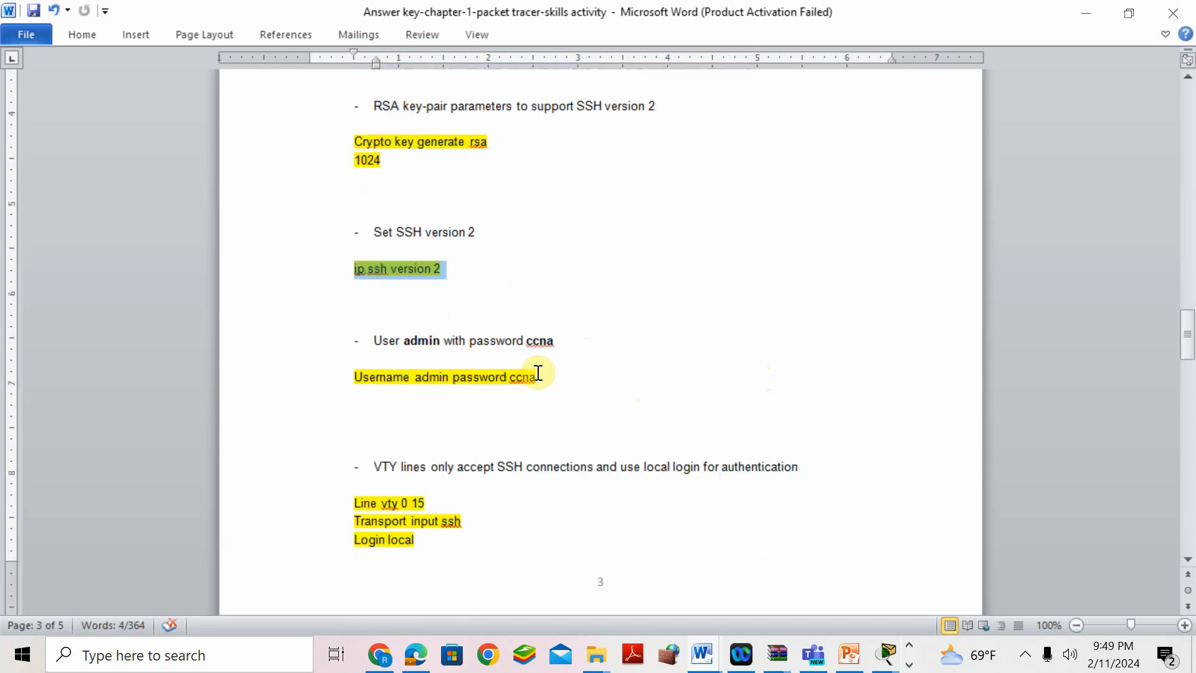
drag(546, 377, 315, 382)
scroll(675, 374, down, 2)
scroll(675, 374, down, 1)
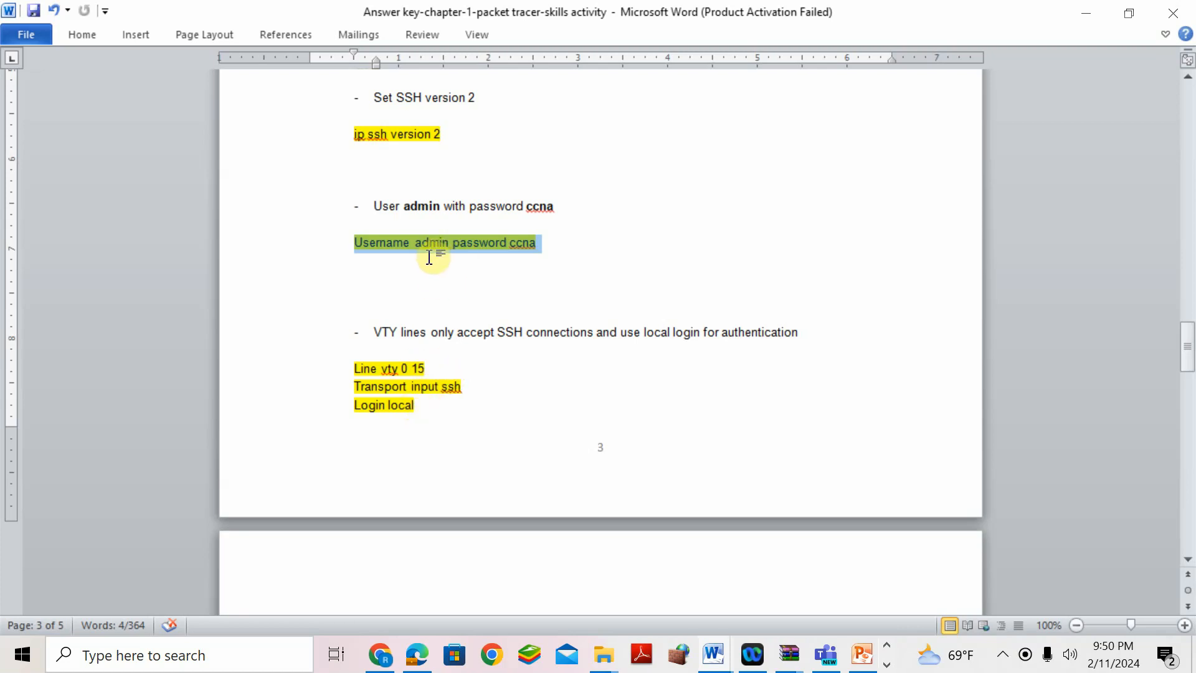
scroll(619, 379, down, 5)
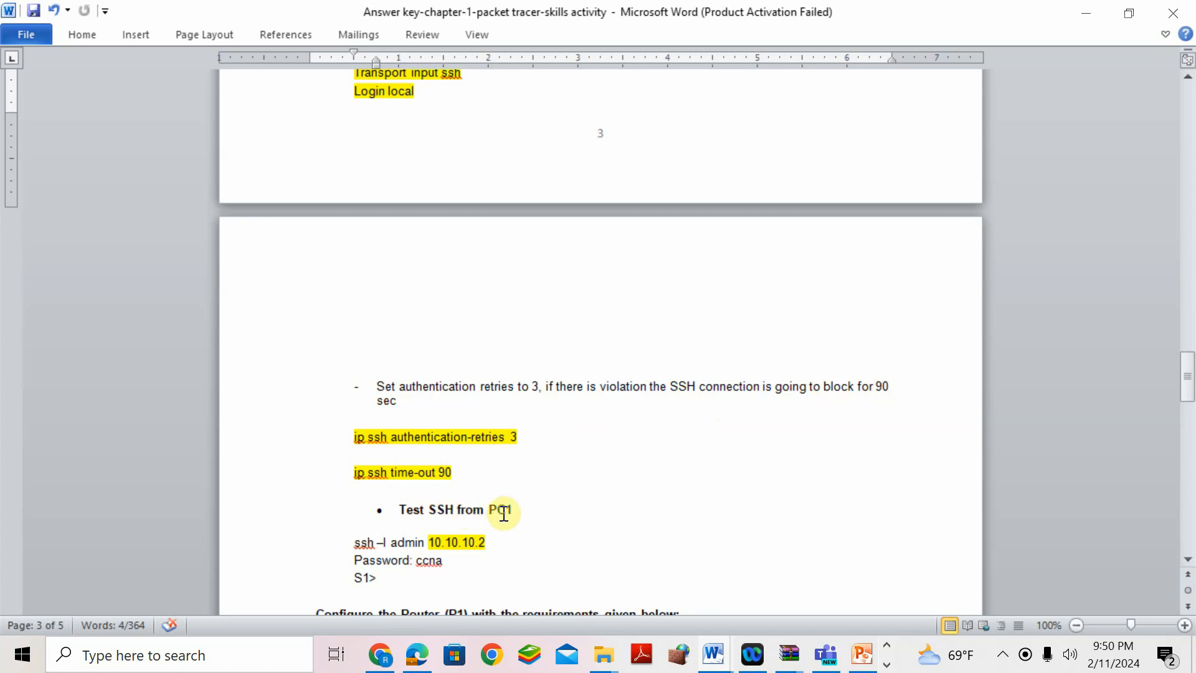
- Color the Test SSH from PC1 lines through S1> red
scroll(606, 435, down, 4)
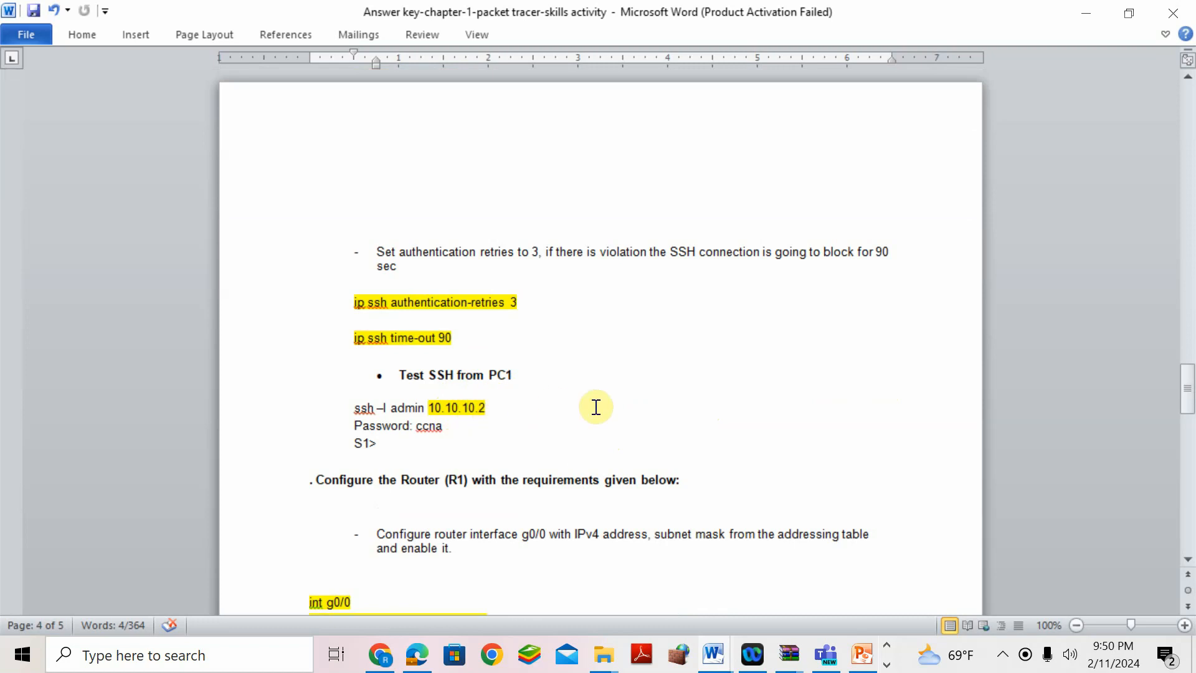
drag(392, 375, 459, 440)
click(92, 42)
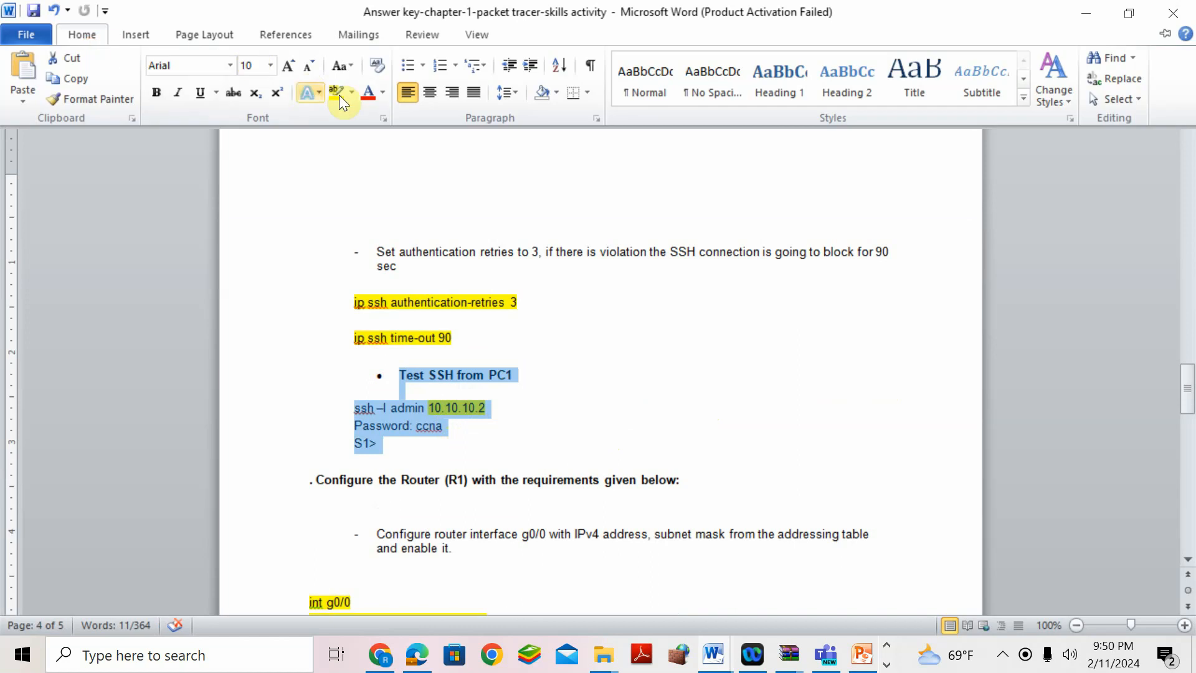
click(362, 99)
scroll(740, 386, down, 3)
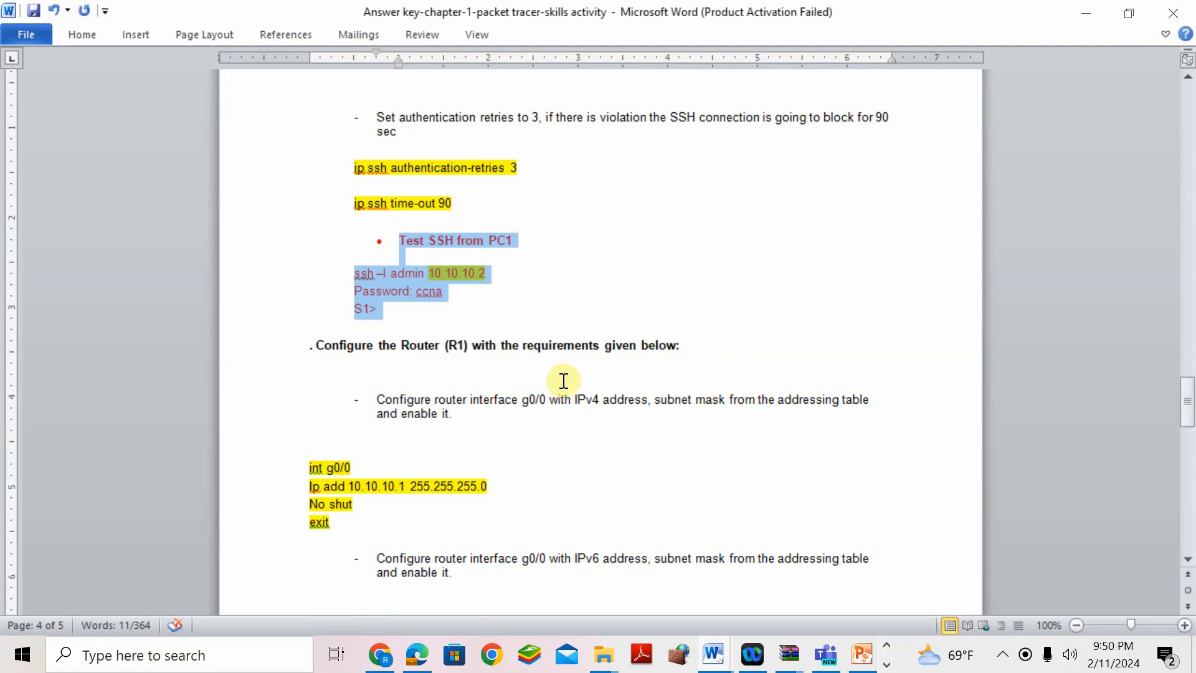
- Return to the IPv4 addressing table and highlight R1's G0/0 address 10.10.10.1
drag(575, 400, 605, 400)
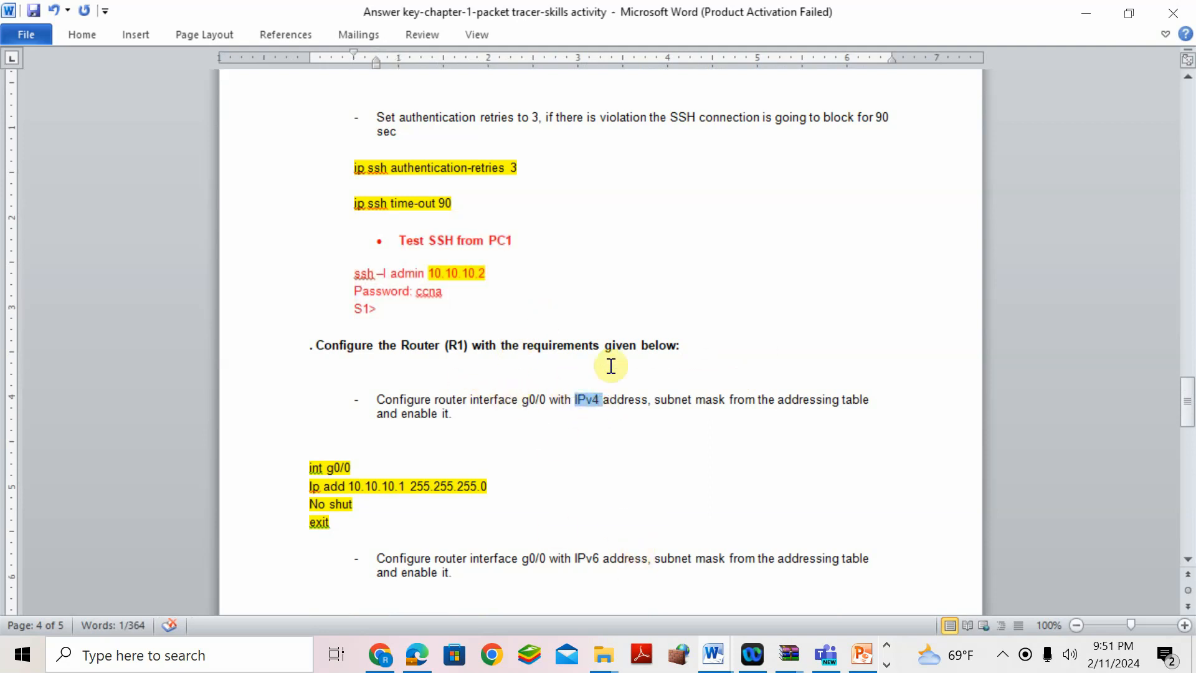
scroll(614, 365, up, 20)
scroll(614, 365, up, 20)
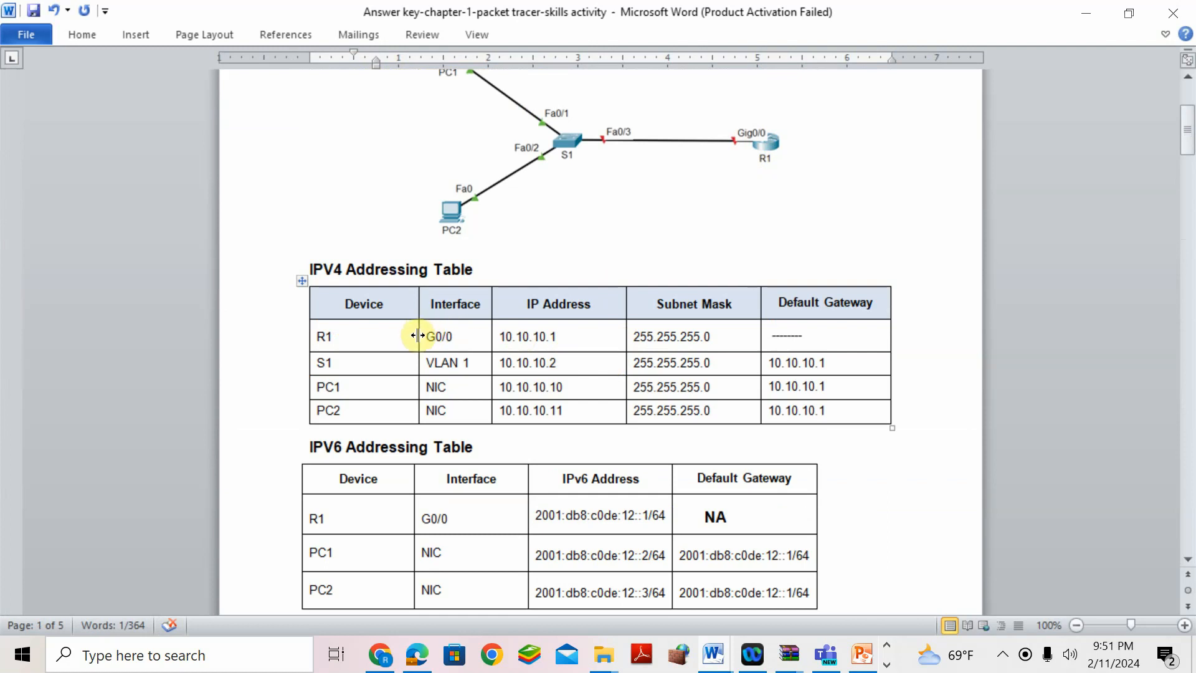
drag(422, 338, 592, 337)
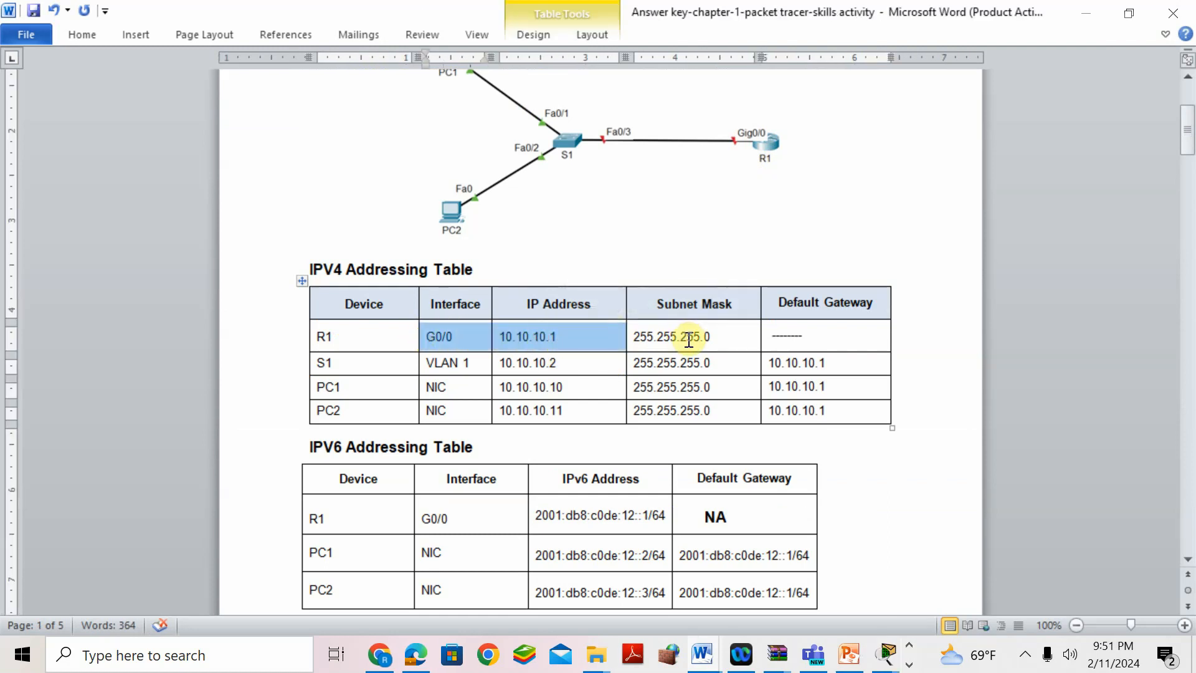
click(886, 655)
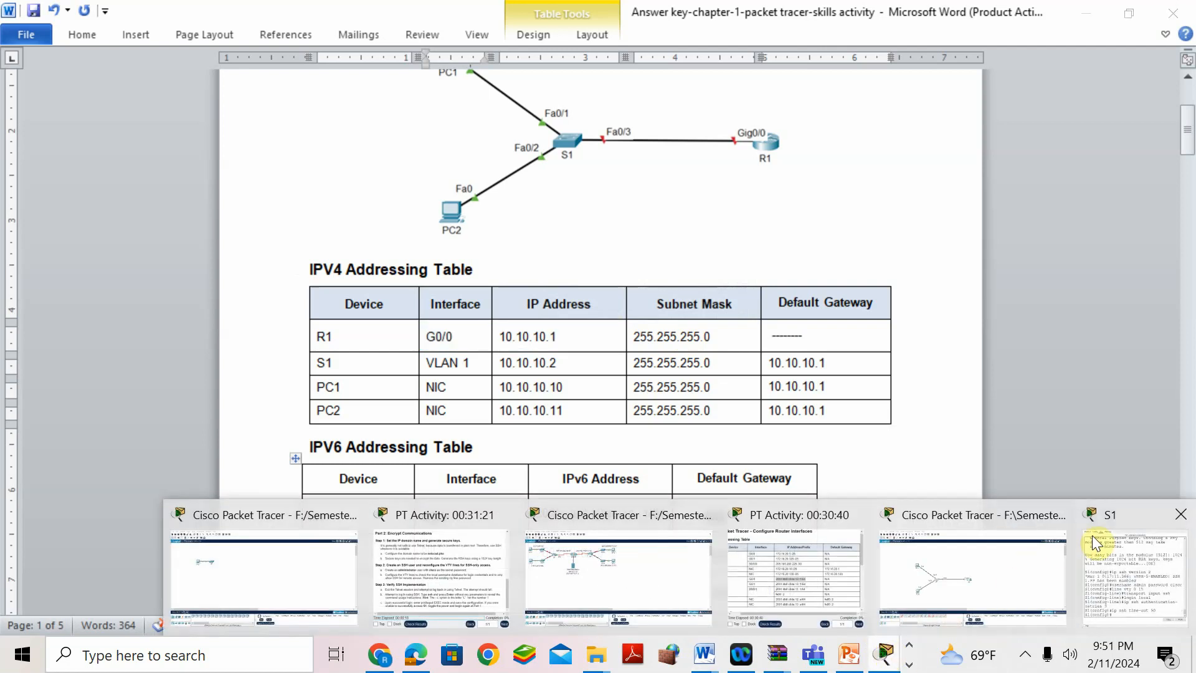
- Open router R1's CLI and enter configuration for interface g0/0
click(993, 530)
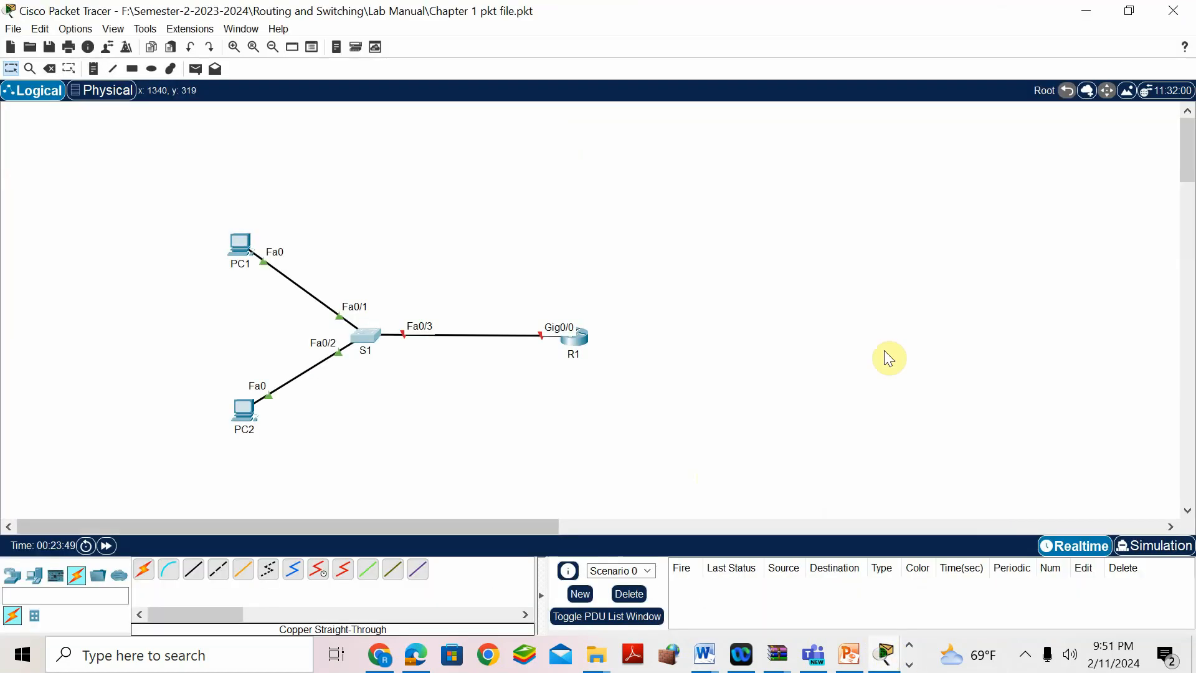
click(582, 339)
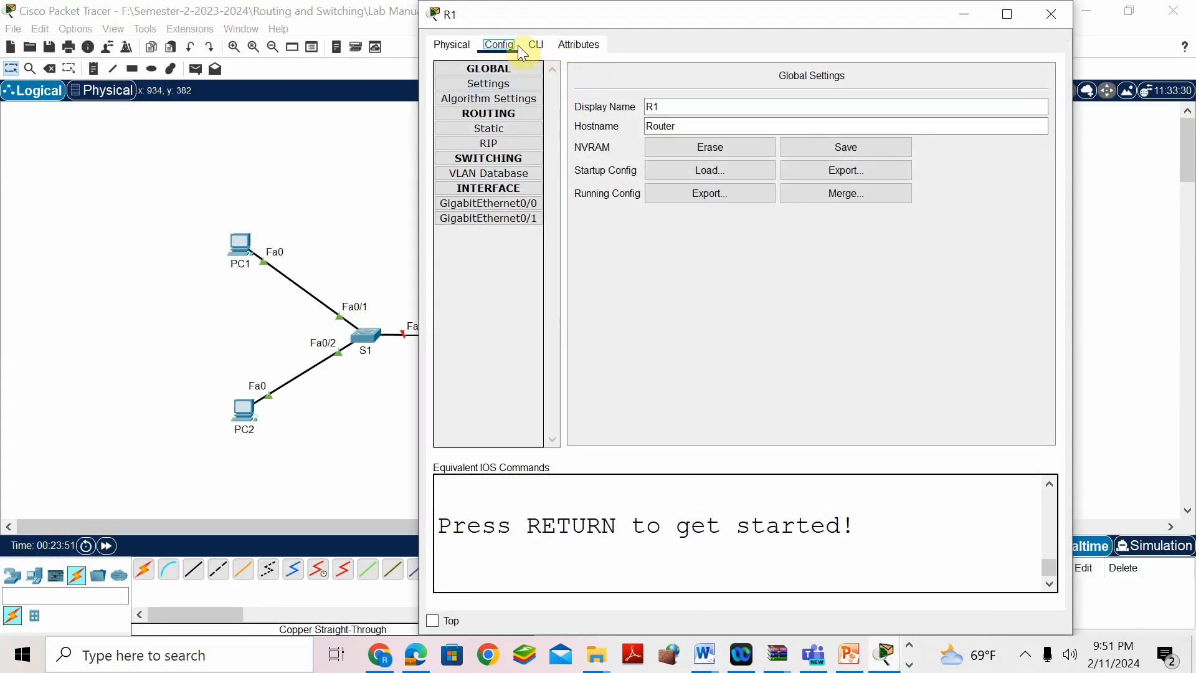
click(533, 45)
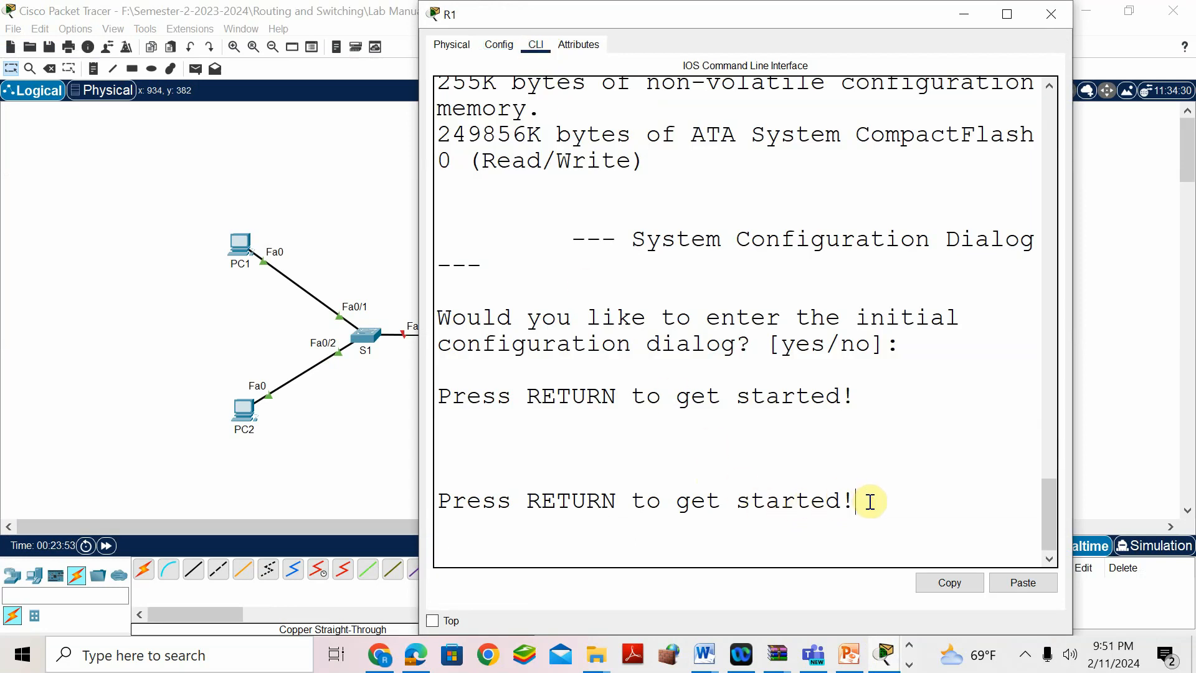
key(Return)
key(Return)
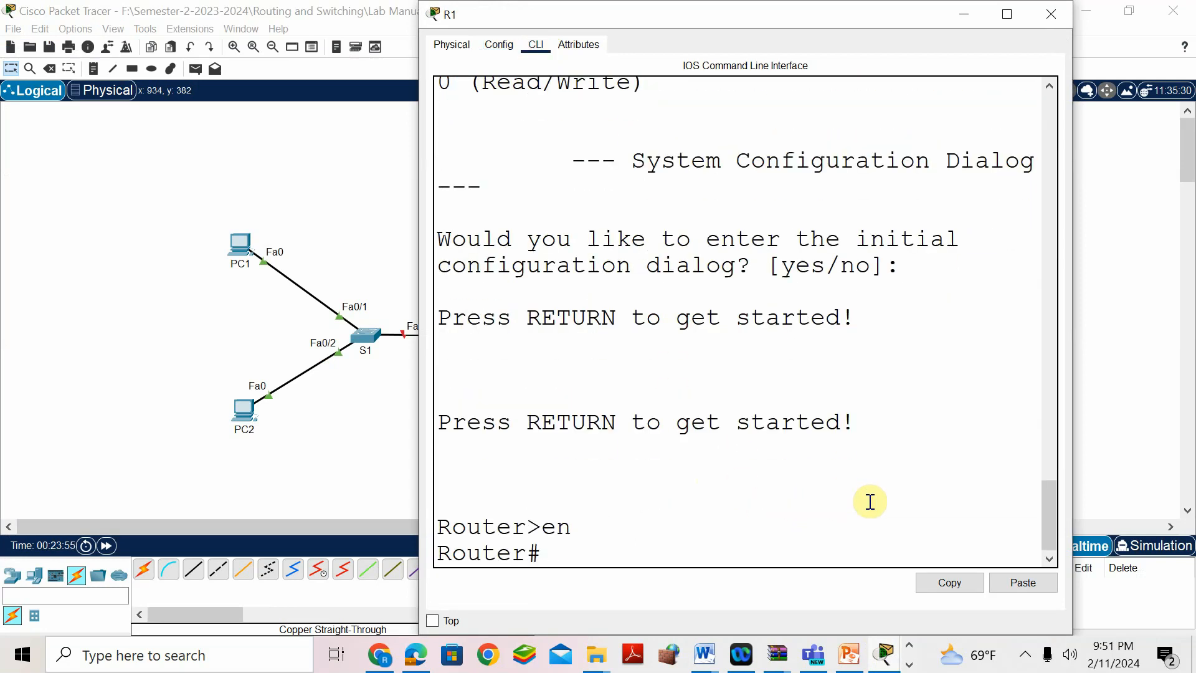
text(conf t)
key(Return)
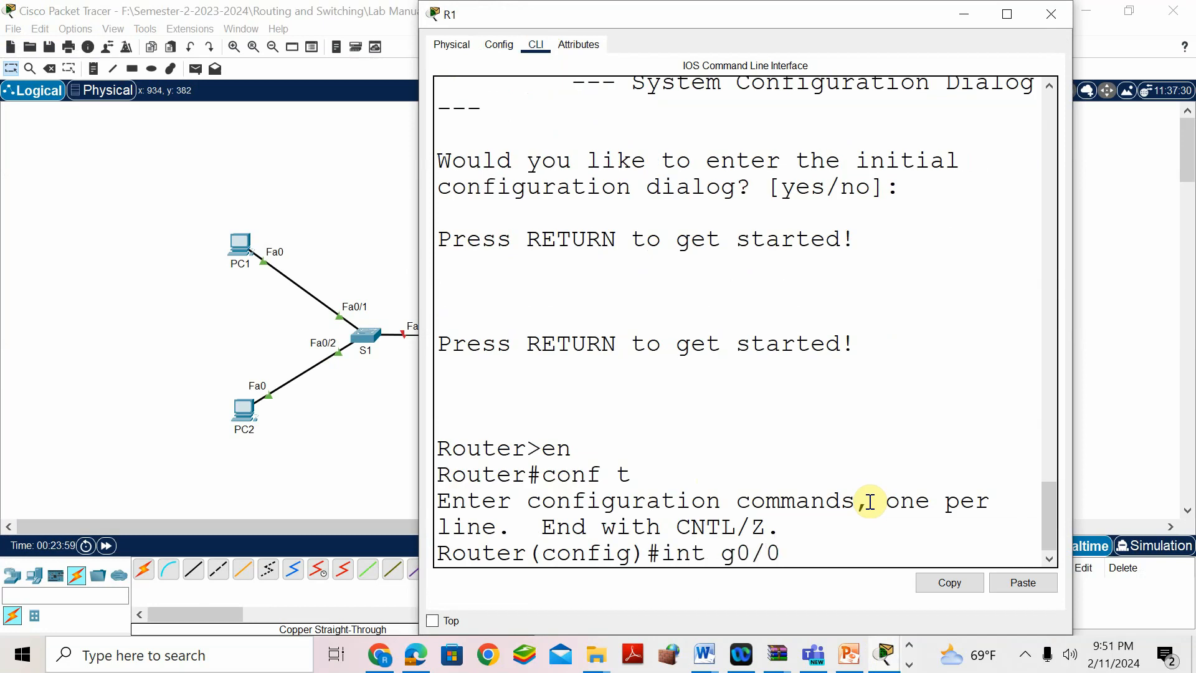
text(int g0/0)
key(Return)
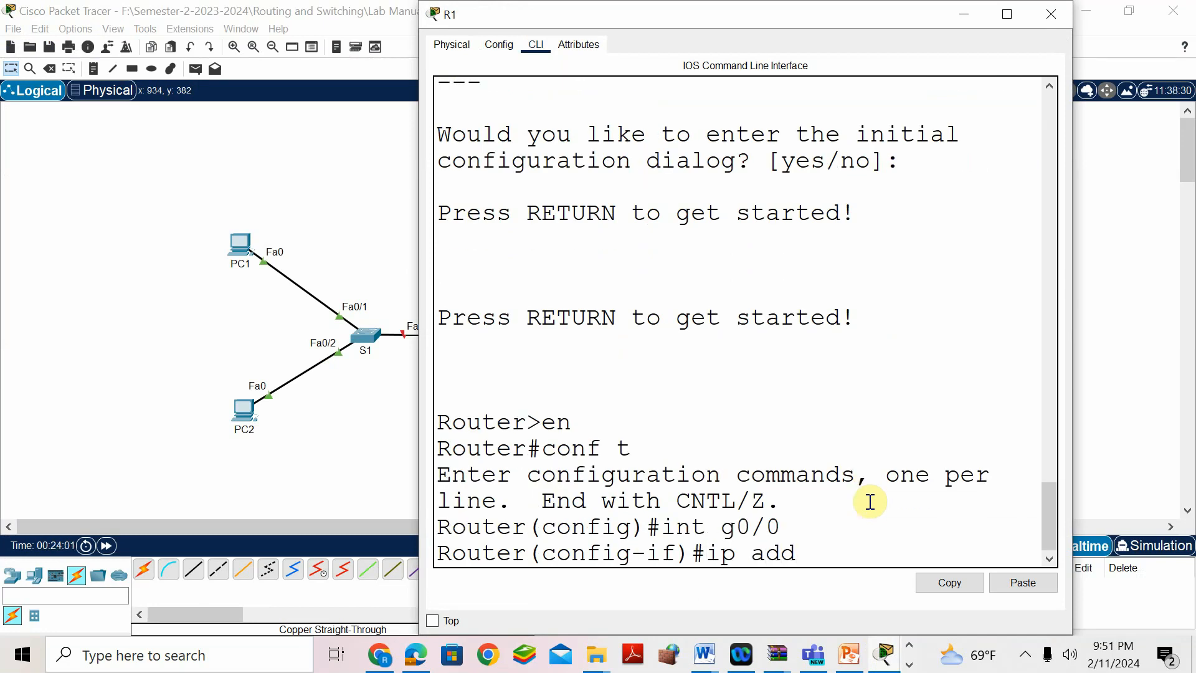
- Assign 10.10.10.1 255.255.255.0 to G0/0 and enable it with no shut
text(ip add)
key(Tab)
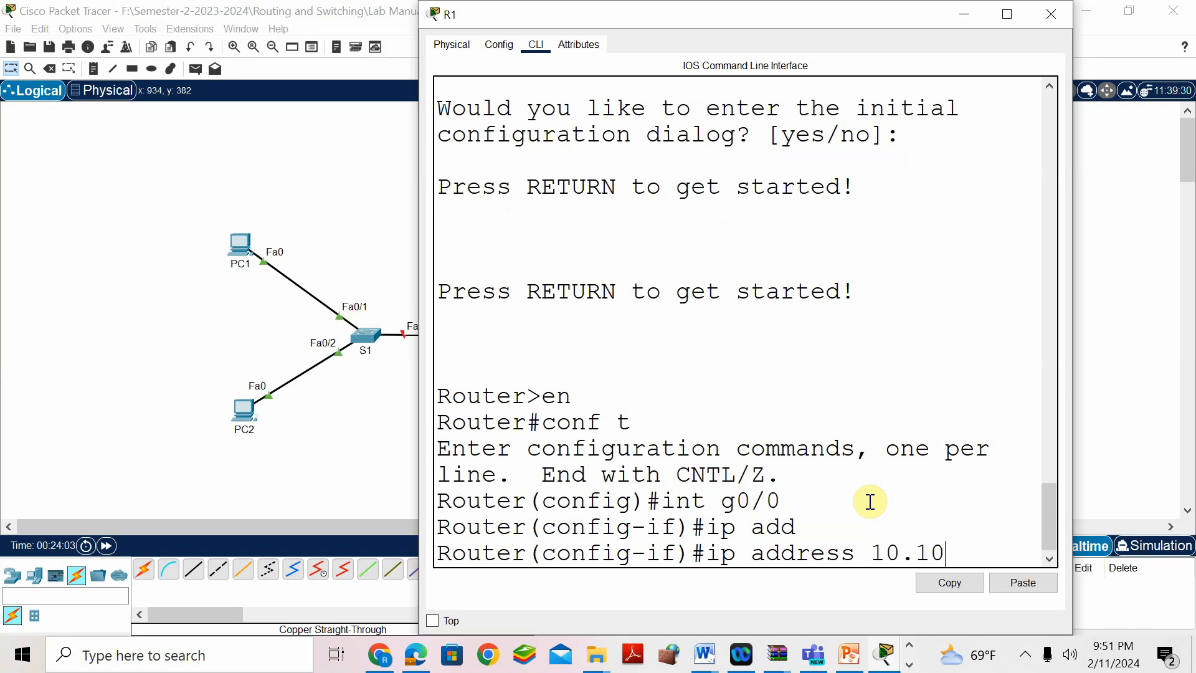
text(10.10.10.1 255.255)
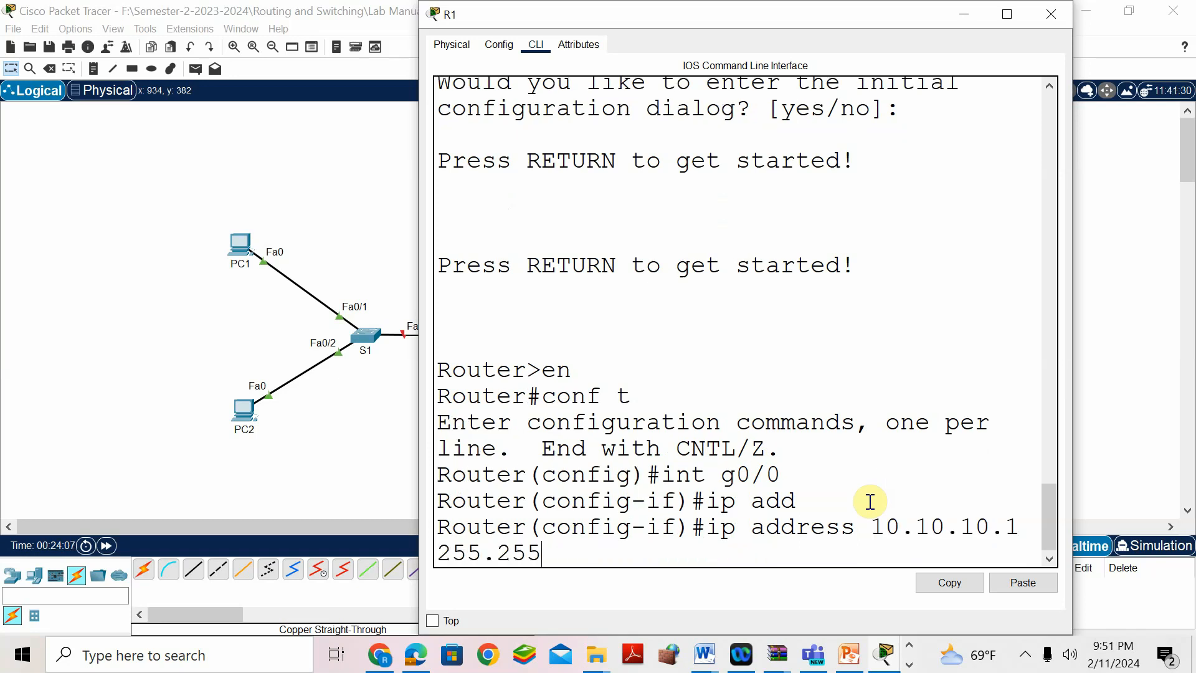
text(.255.0)
key(Return)
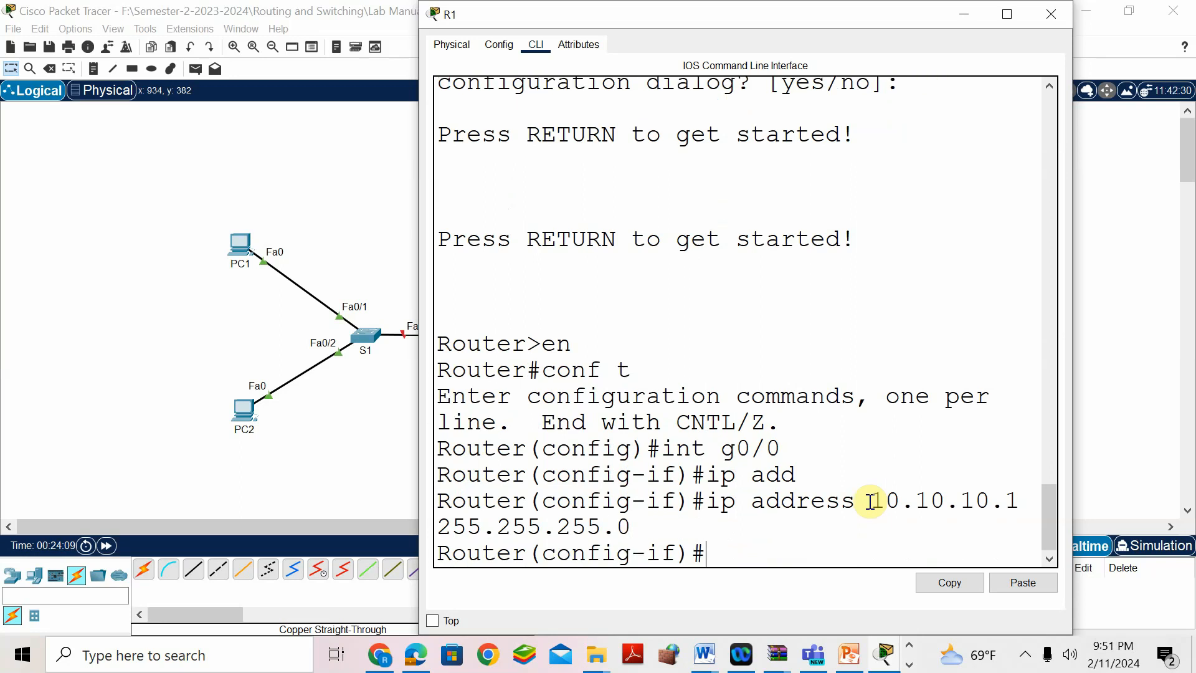
text(no shut)
key(Return)
key(Return)
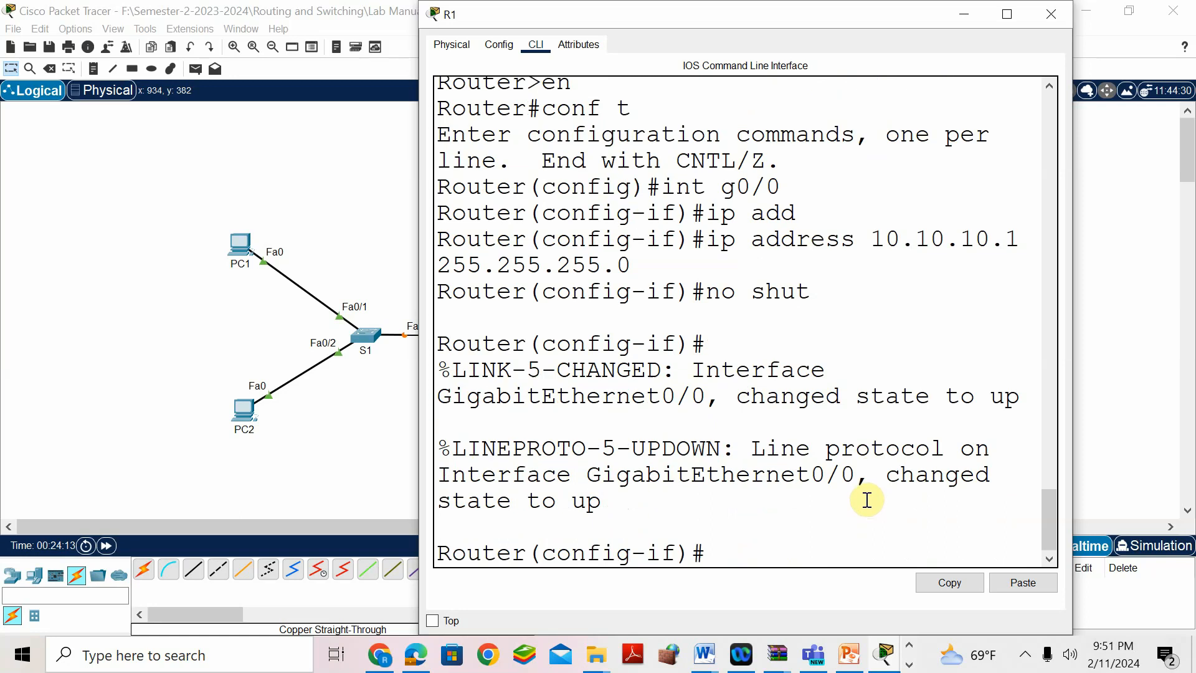
- Review the address and no shut lines, then exit interface configuration mode
drag(871, 239, 1007, 243)
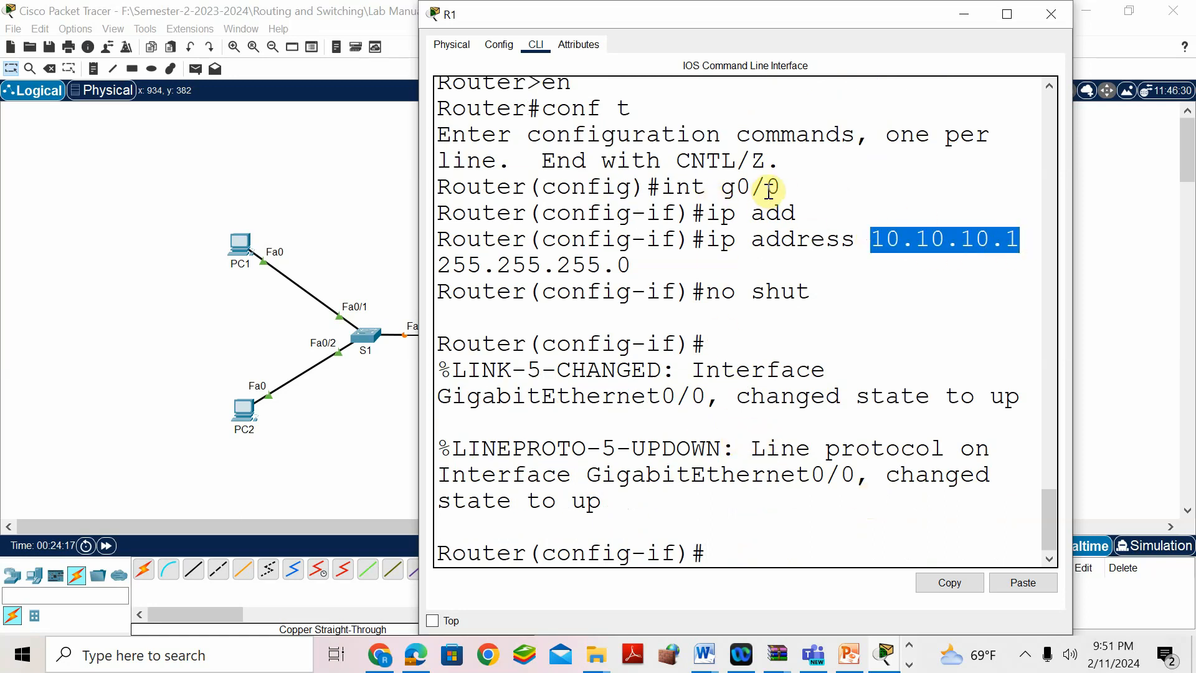
drag(829, 291, 697, 291)
click(724, 549)
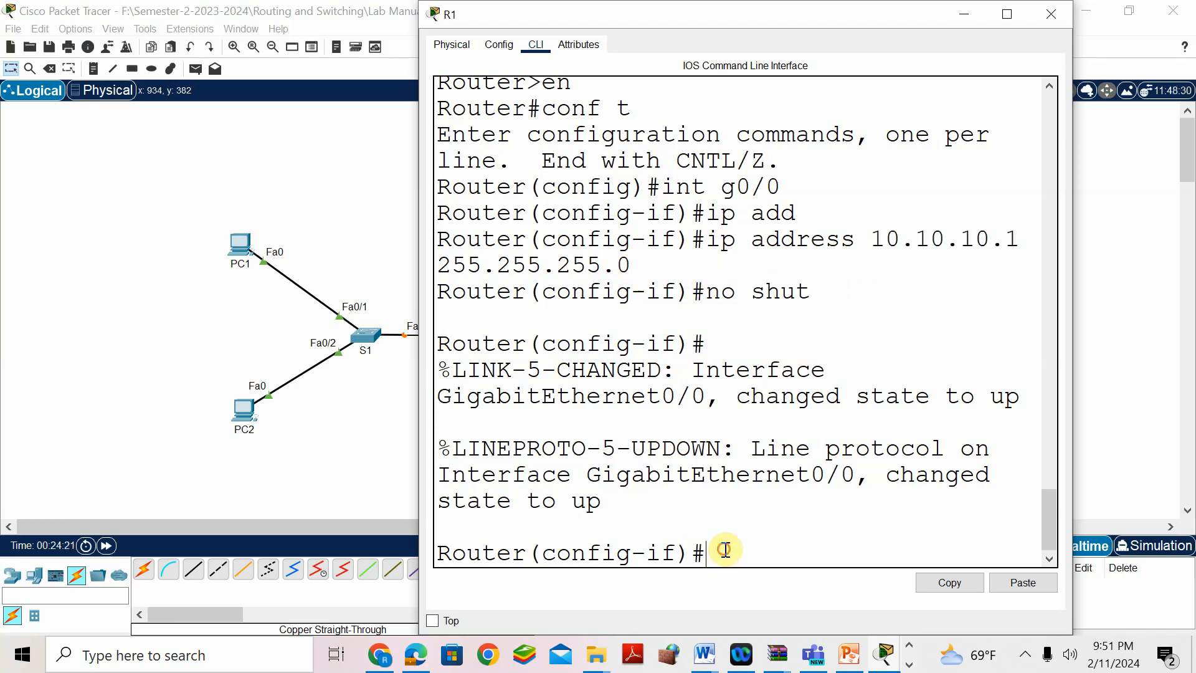
text(exit)
key(Return)
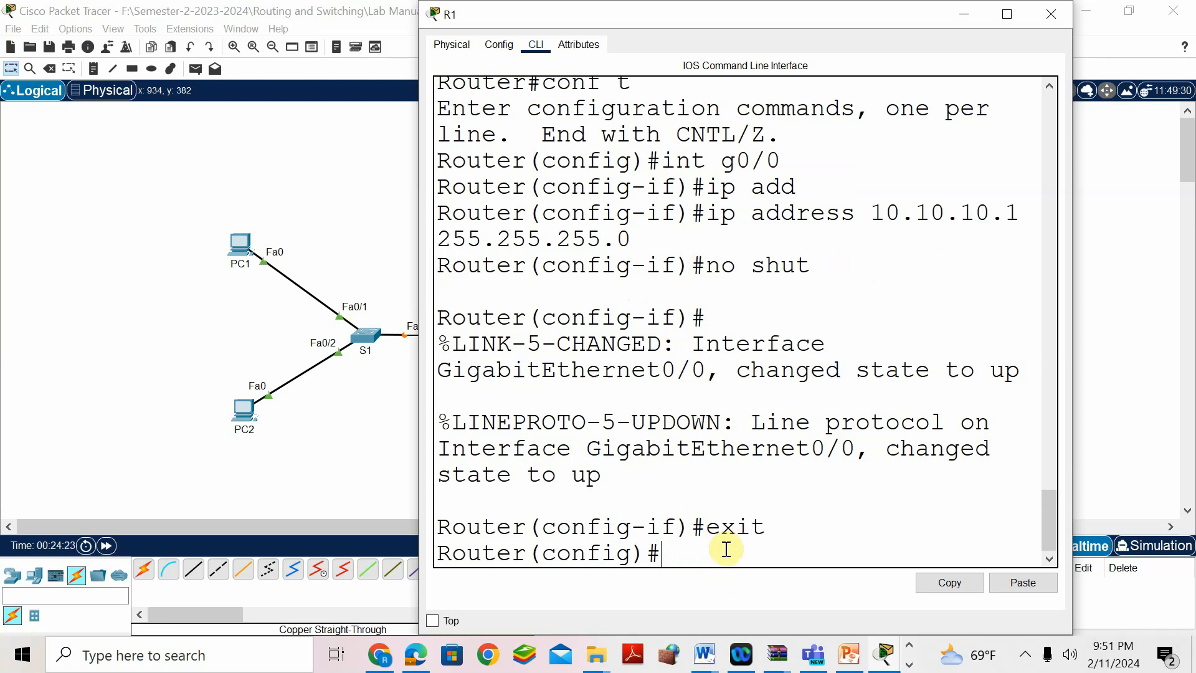
click(704, 655)
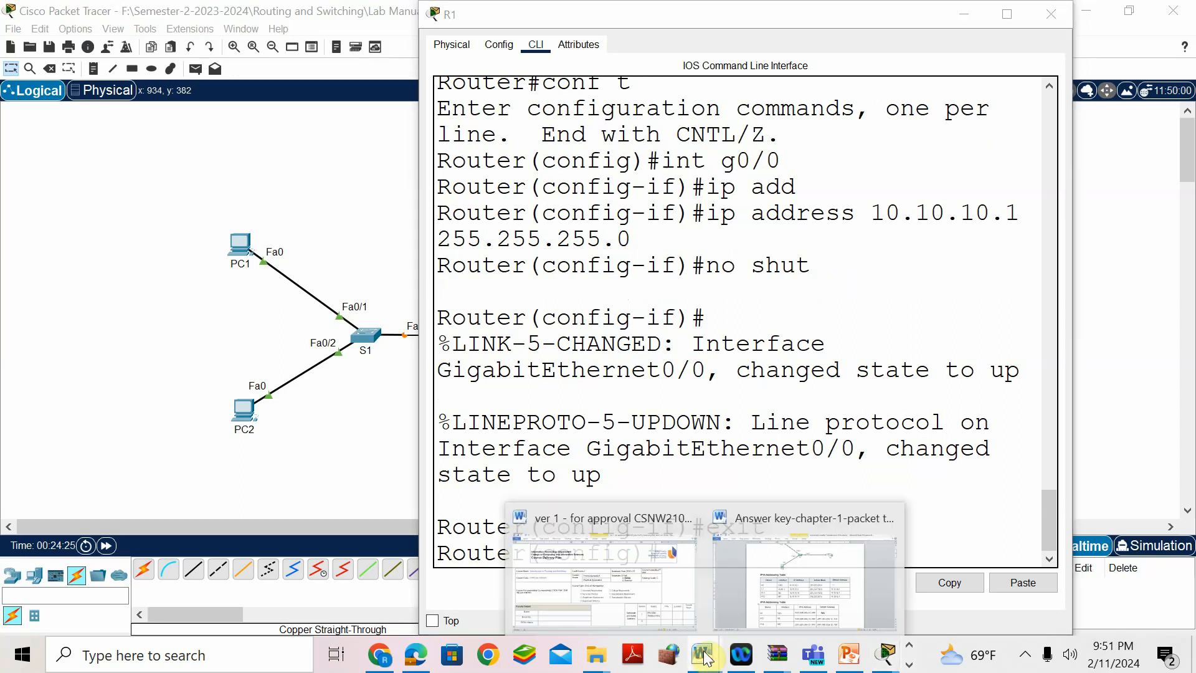
- Scroll the answer key to the IPv6 router task, then back to the IPv6 Addressing Table
click(738, 519)
scroll(553, 440, down, 20)
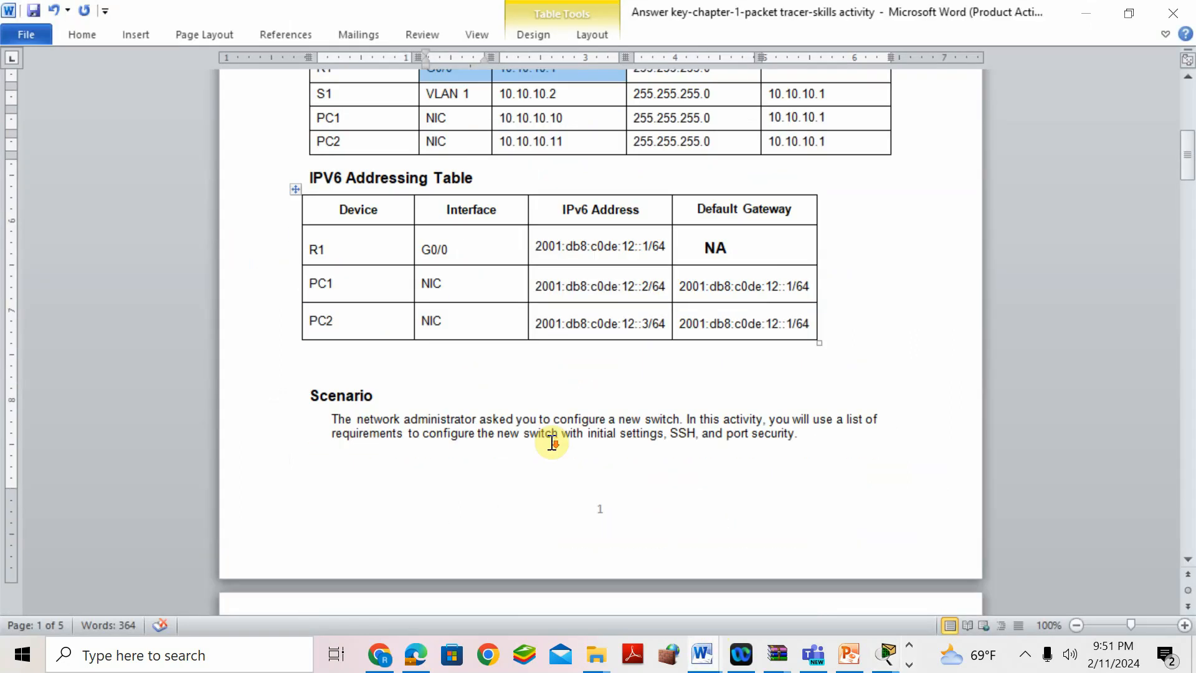
scroll(564, 442, down, 20)
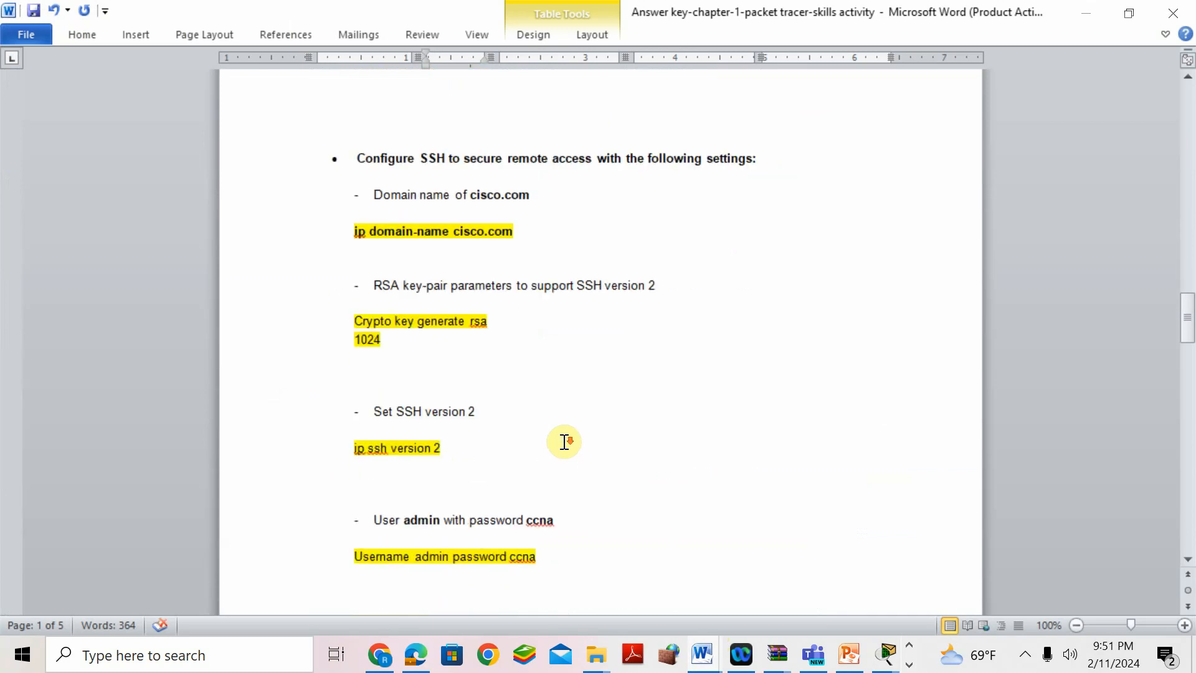
scroll(564, 443, down, 5)
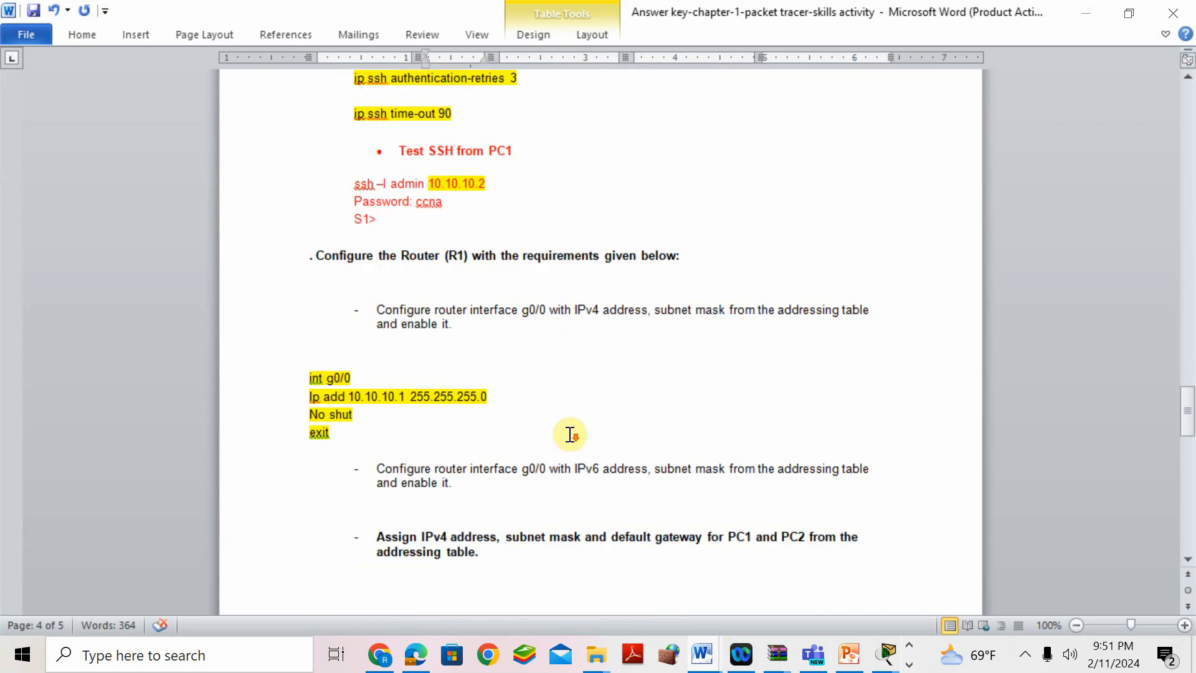
double_click(529, 474)
click(568, 469)
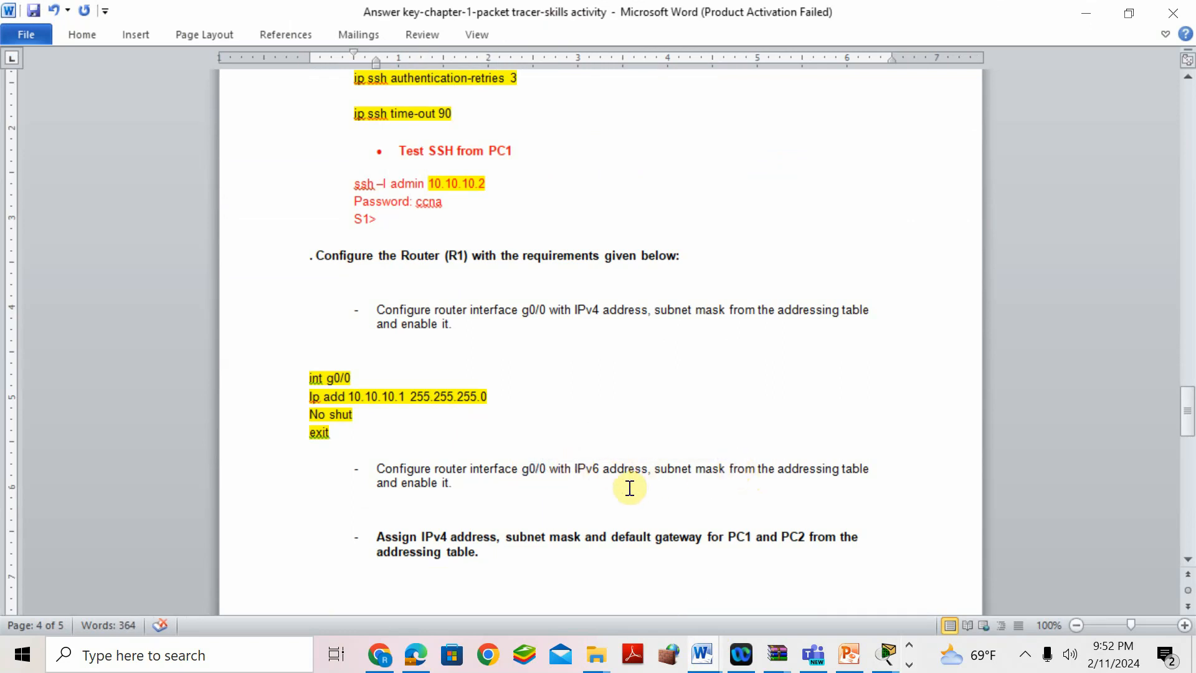
scroll(594, 358, up, 10)
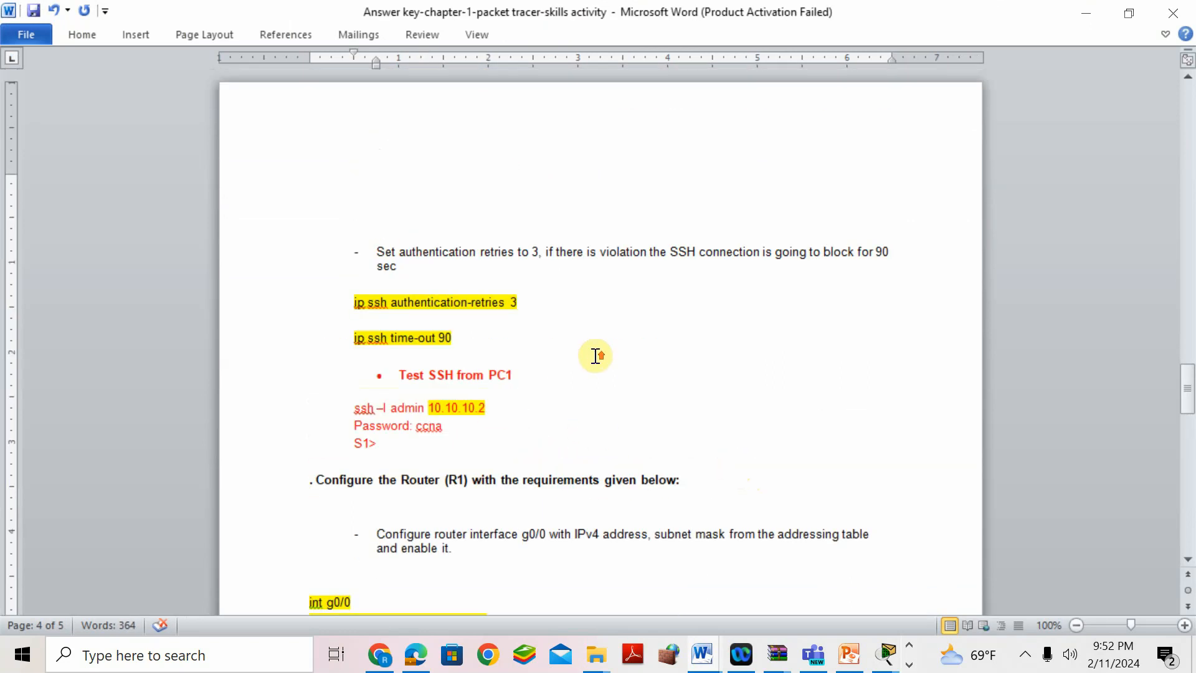
scroll(596, 357, up, 20)
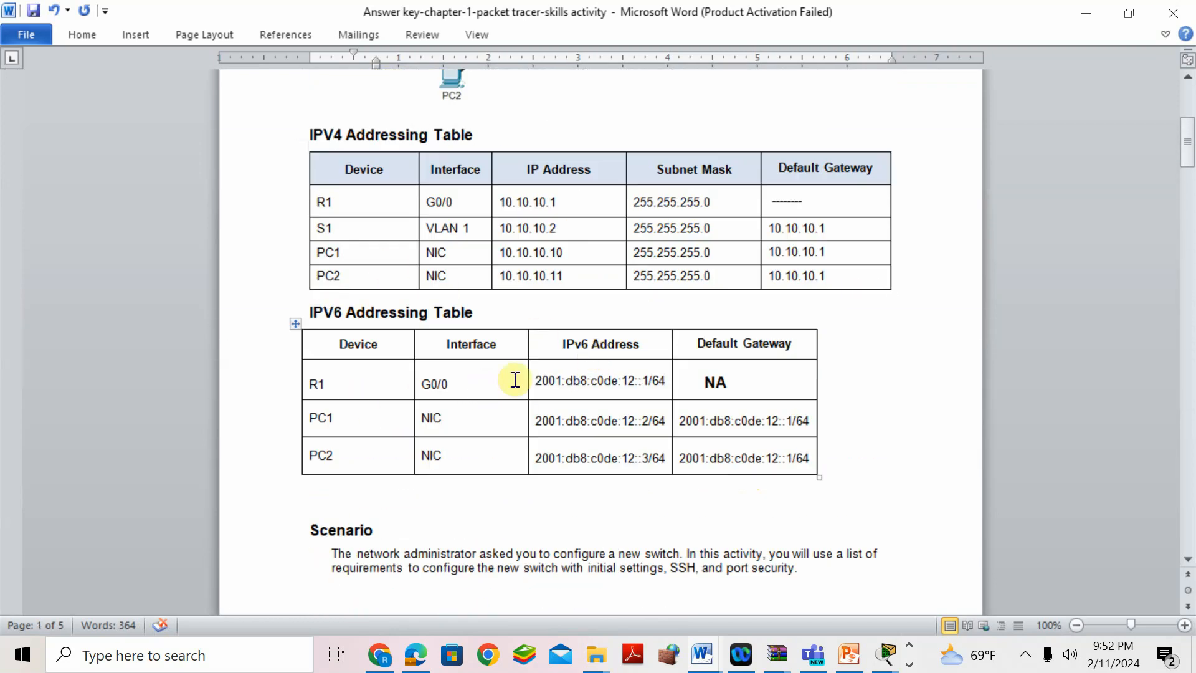
- Copy R1's G0/0 address 2001:db8:c0de:12::1/64 and return to R1's command line
drag(314, 313, 492, 311)
click(433, 383)
double_click(433, 383)
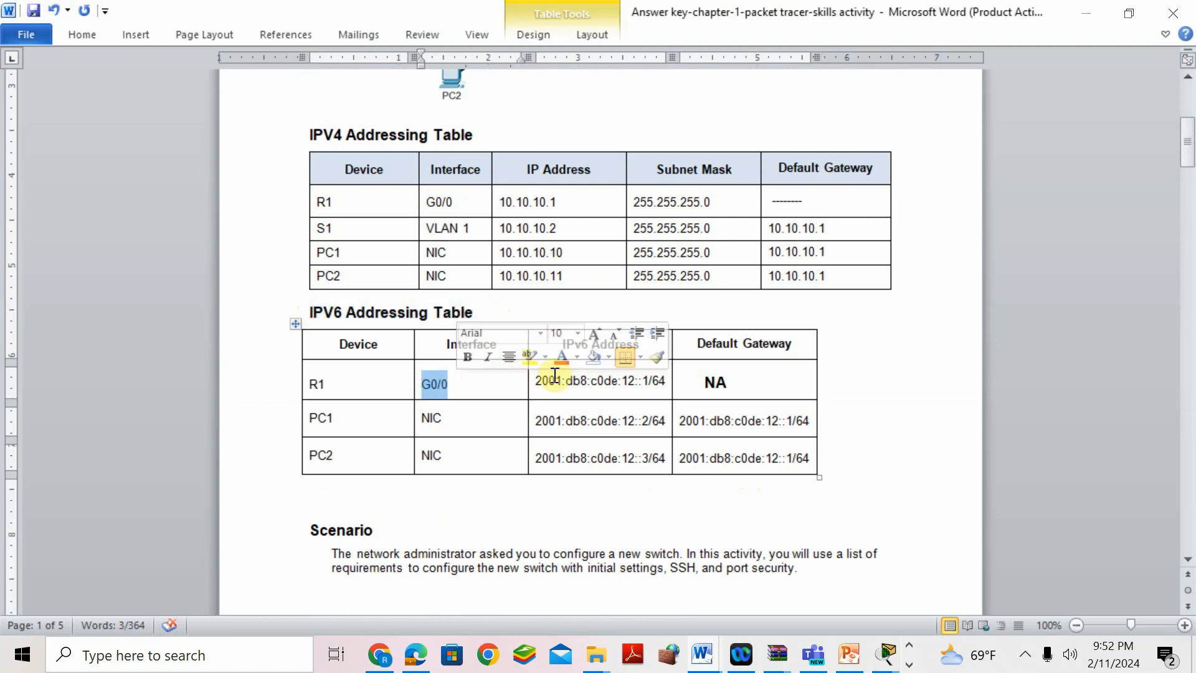
drag(536, 382, 652, 380)
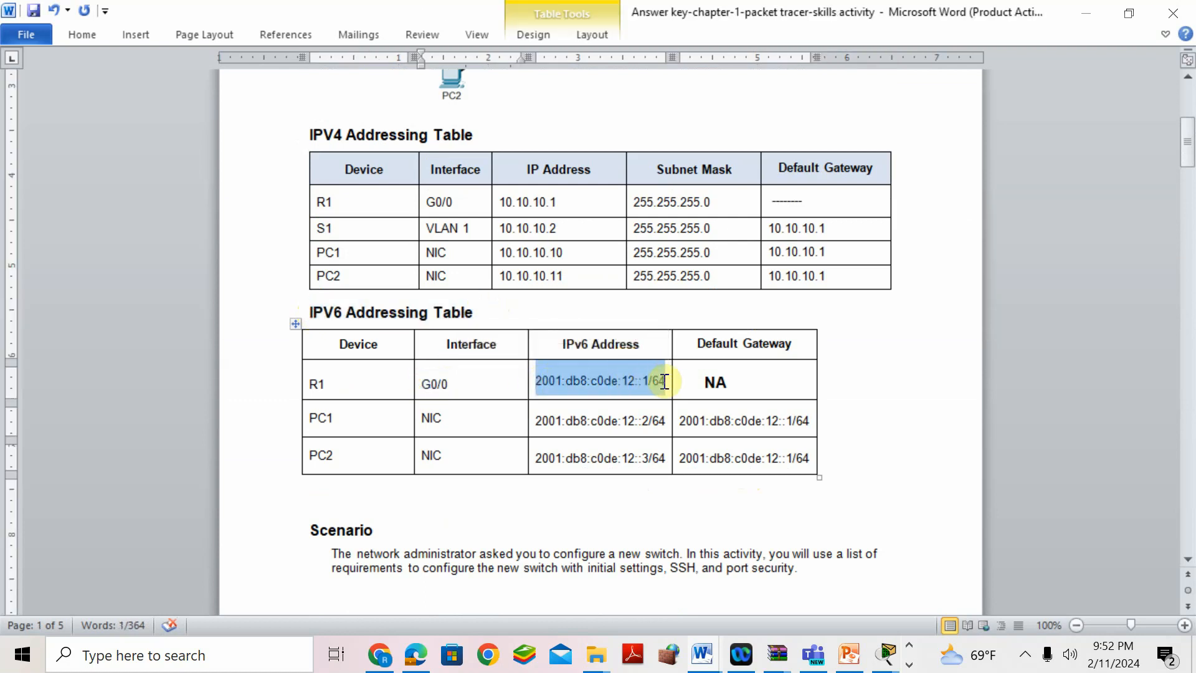
right_click(649, 380)
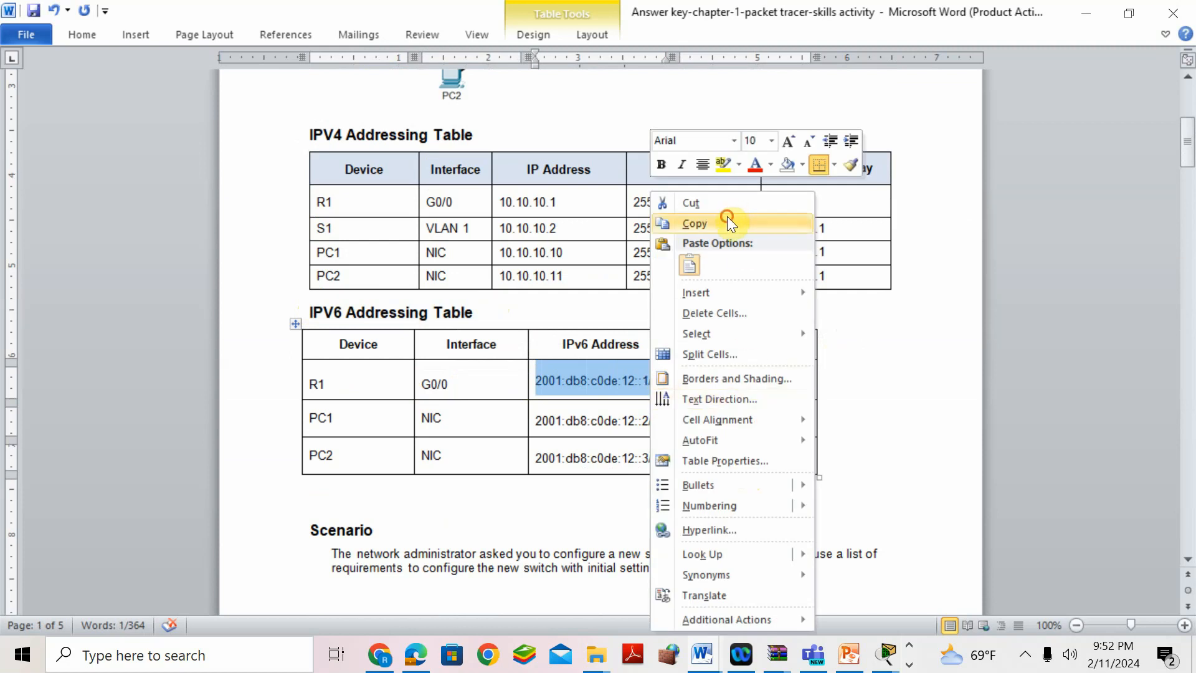
click(727, 220)
click(886, 654)
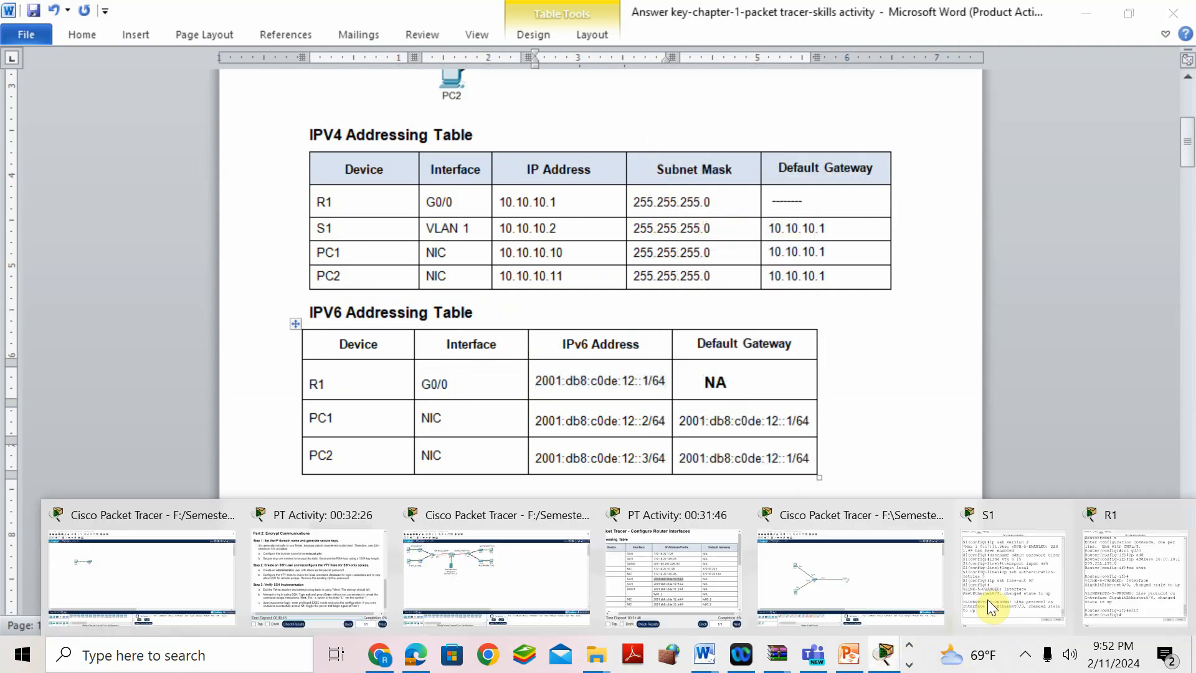
click(1106, 535)
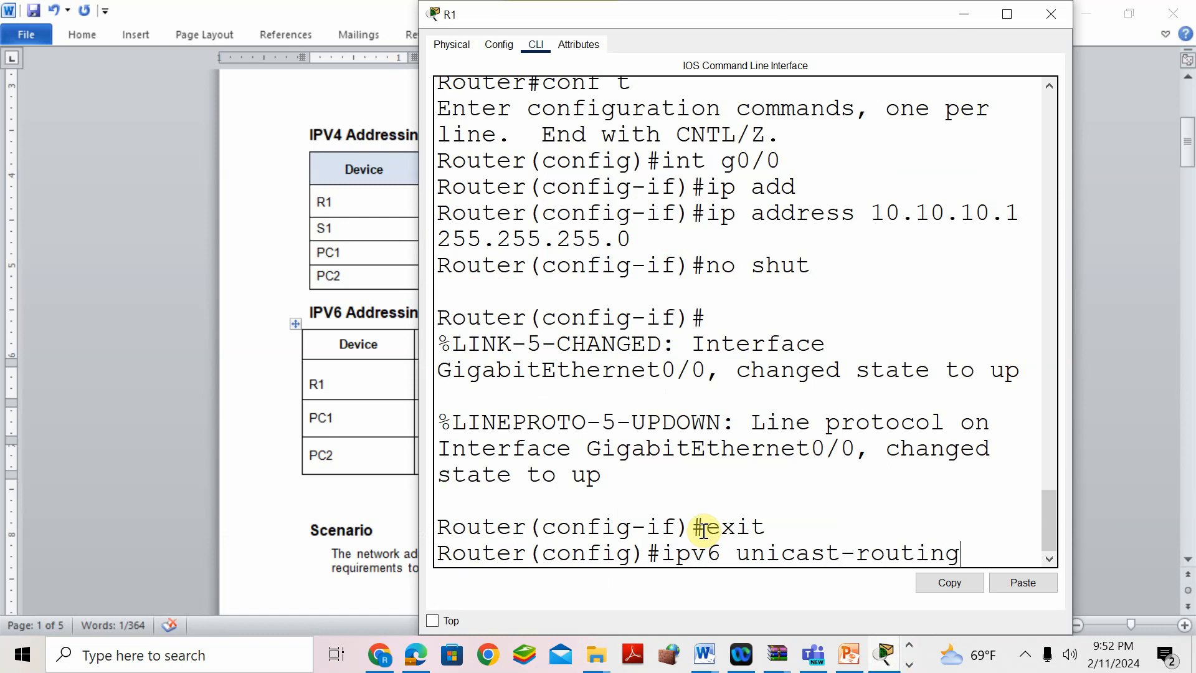
- Run ipv6 unicast-routing, then paste 2001:db8:c0de:12::1/64 onto g0/0 and no shut it
key(Return)
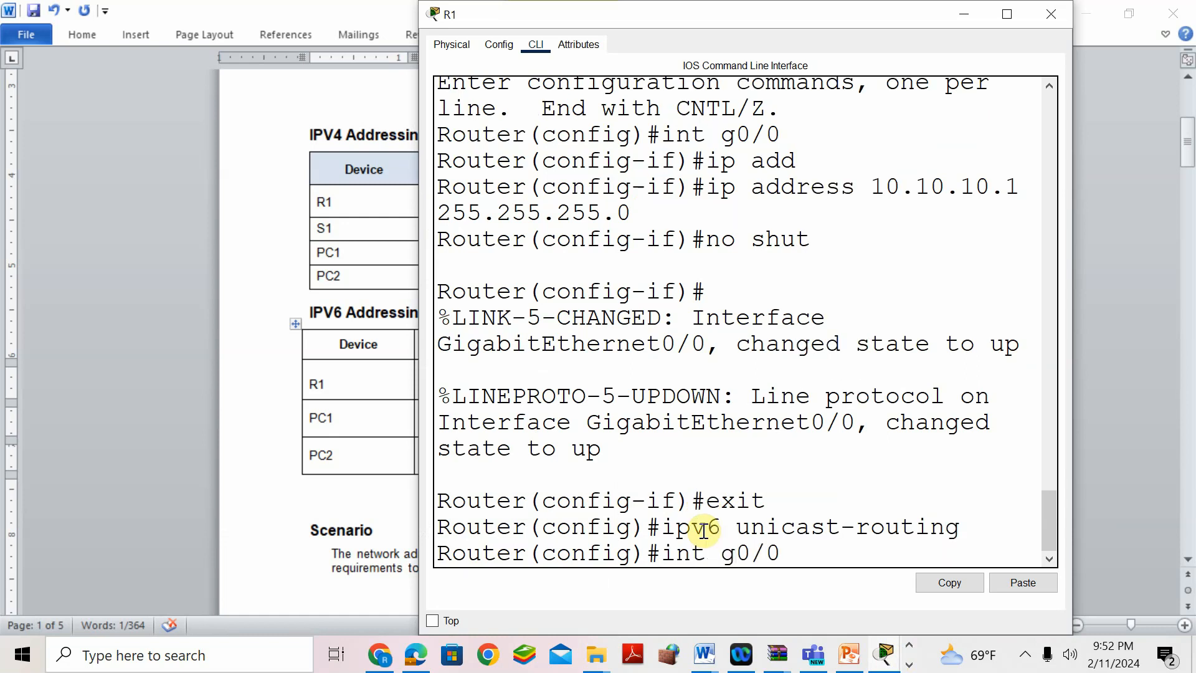
key(Return)
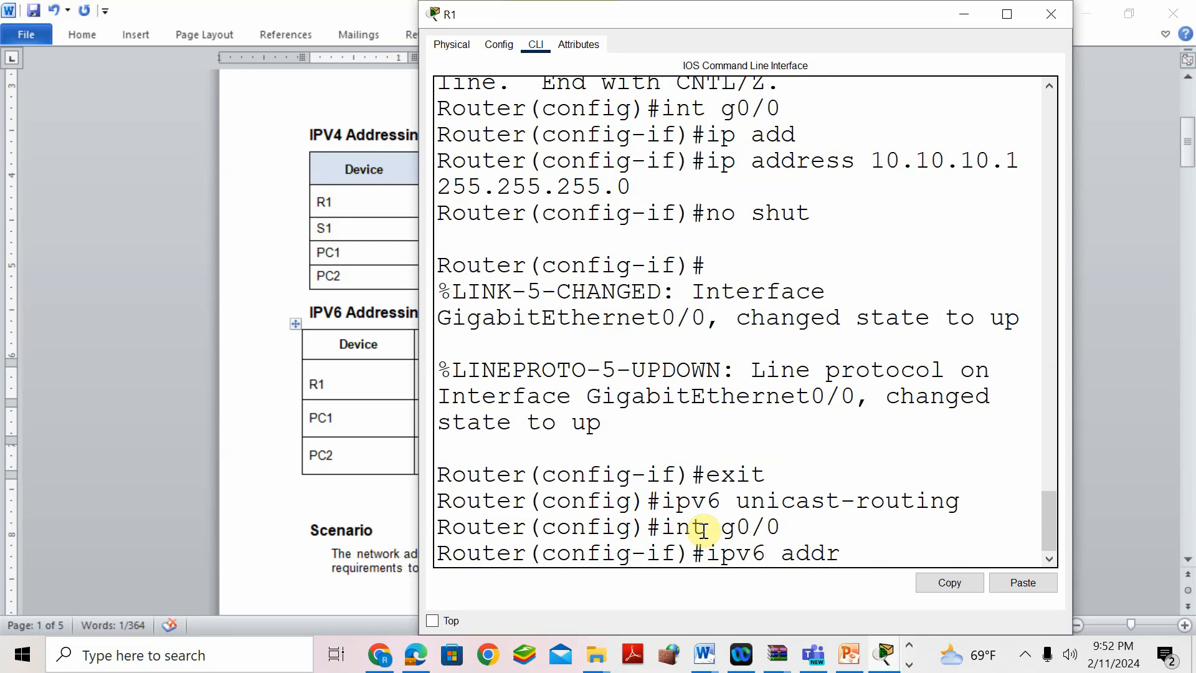
click(1007, 13)
right_click(494, 551)
click(549, 586)
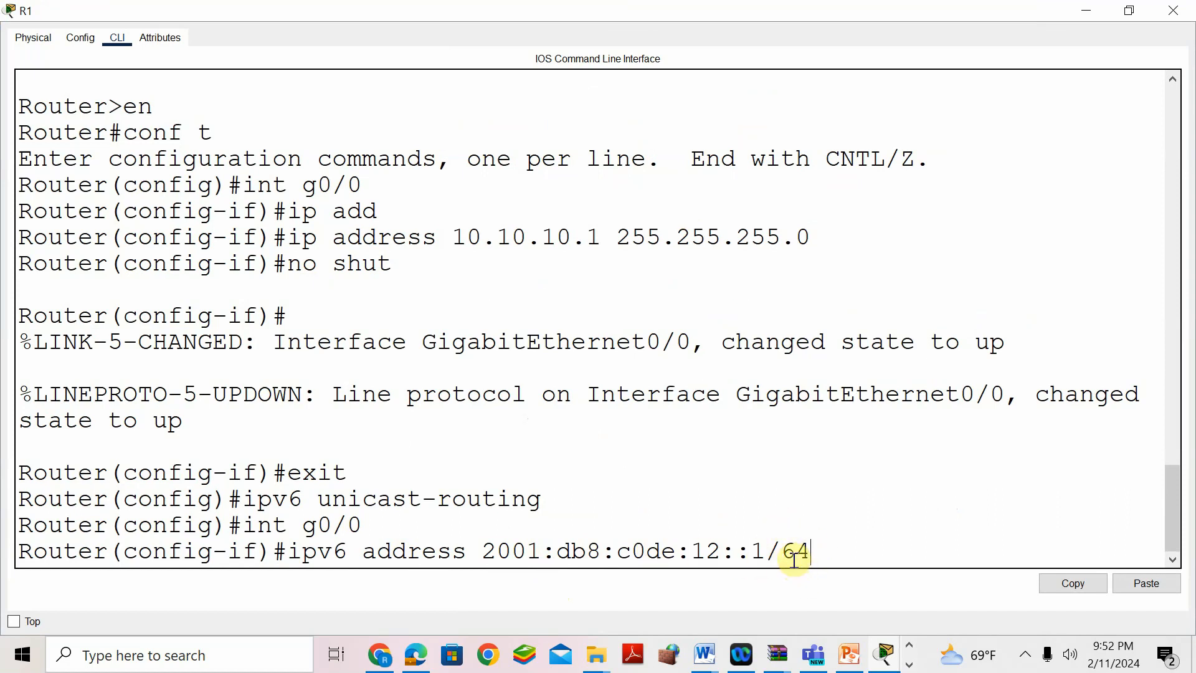
key(Return)
text(no shut)
key(Return)
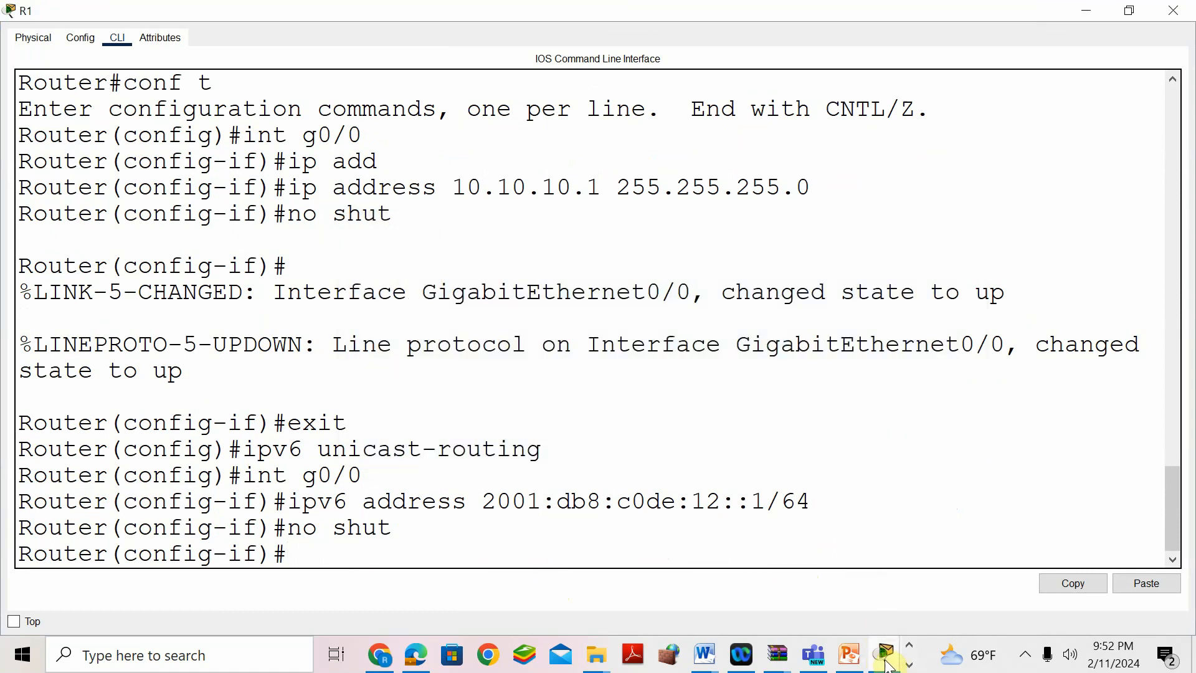
click(1130, 11)
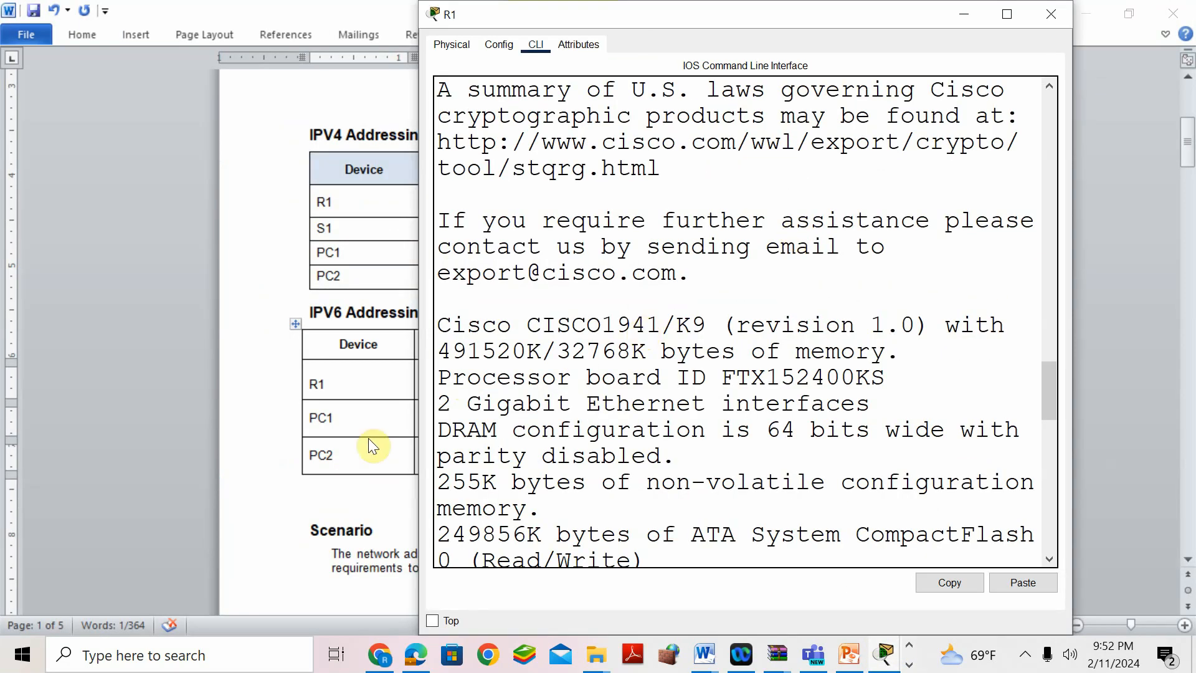
- Read PC1 and PC2's IPv4 addresses in the answer key, then return to the Packet Tracer topology
click(395, 414)
scroll(337, 480, down, 15)
scroll(360, 472, down, 20)
scroll(364, 475, down, 5)
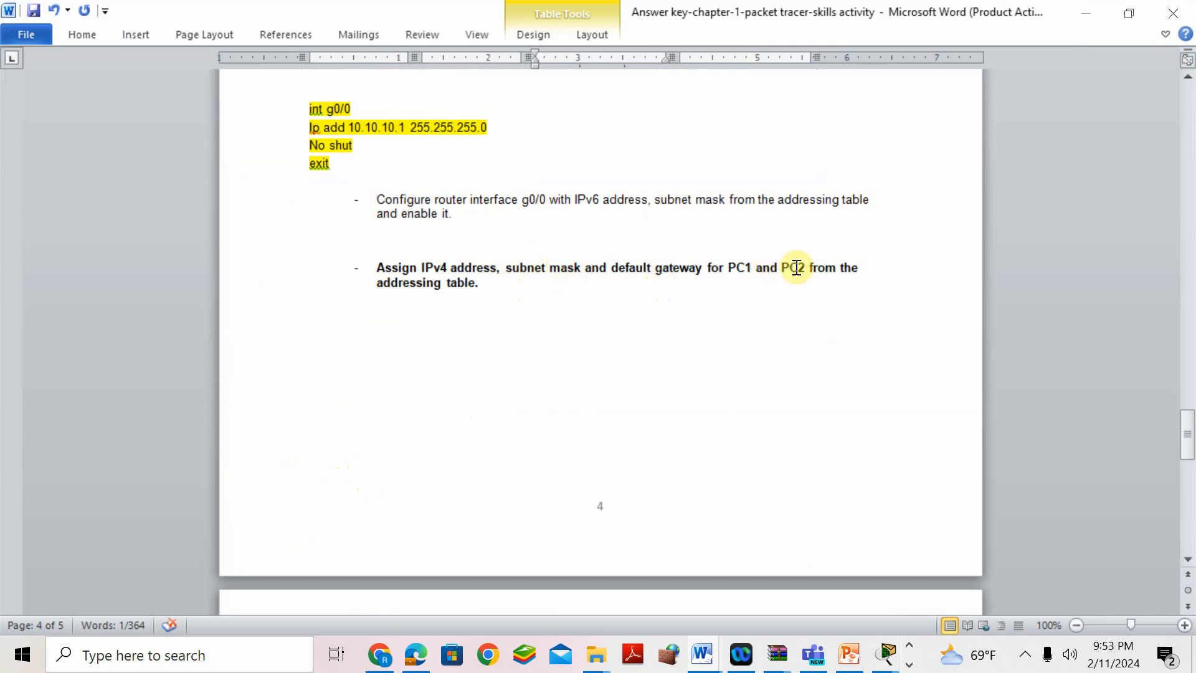
scroll(604, 343, down, 5)
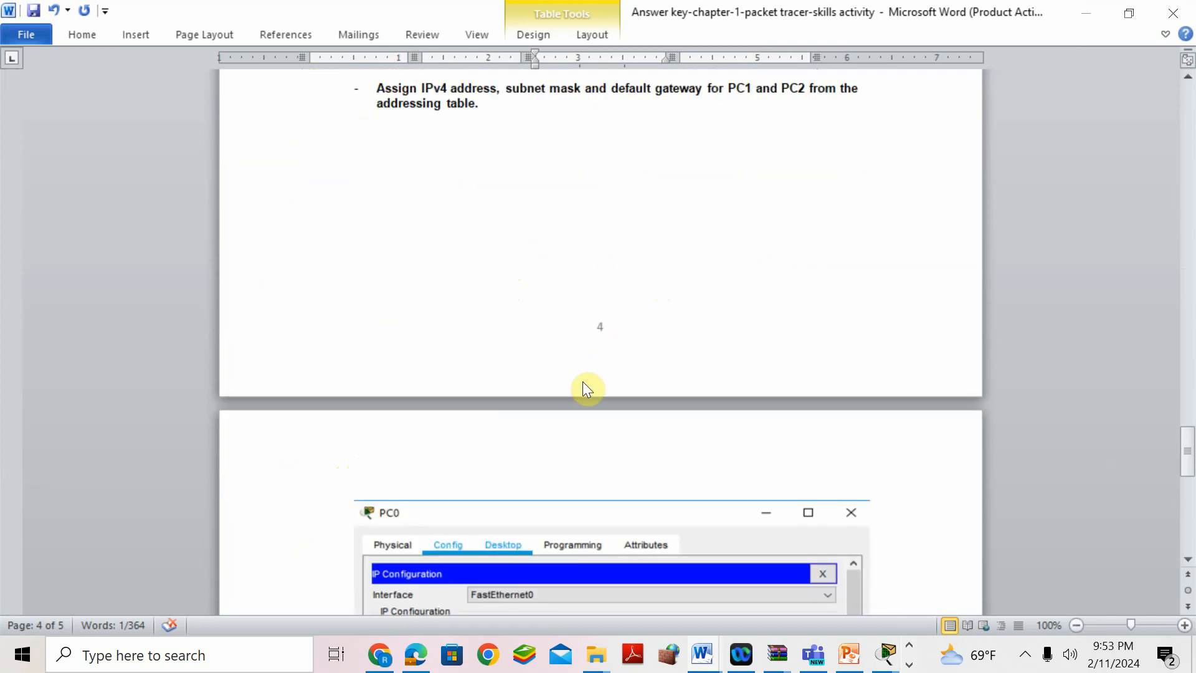
scroll(582, 385, up, 3)
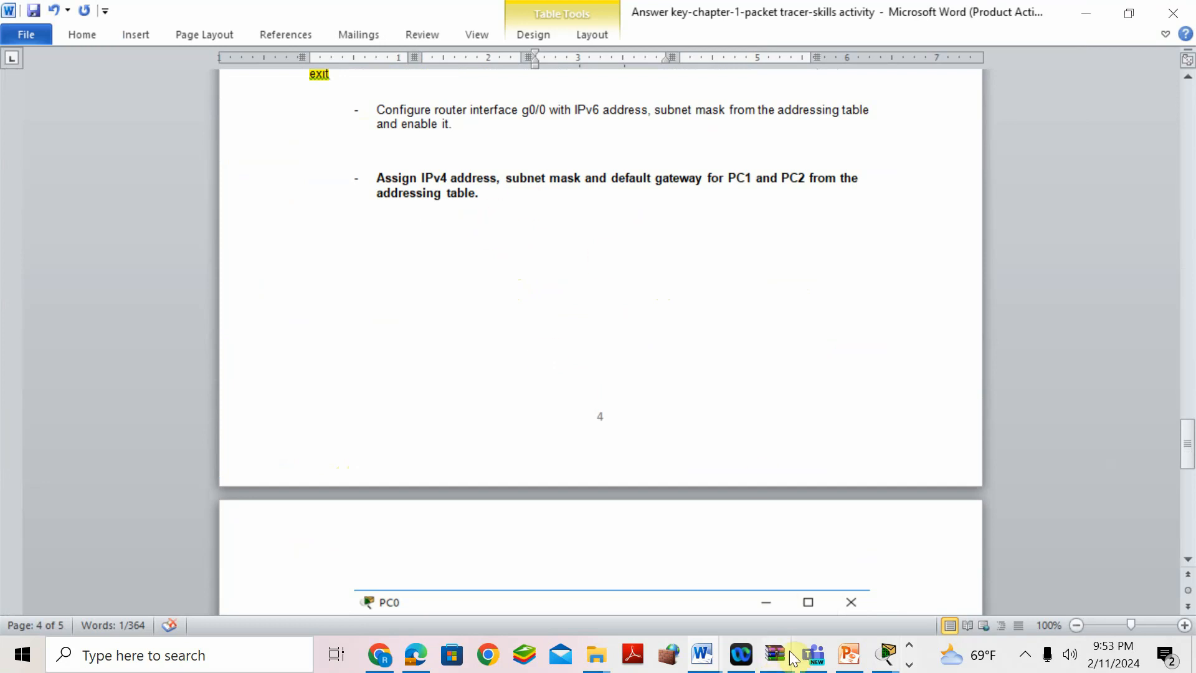
scroll(634, 243, up, 15)
scroll(636, 231, up, 20)
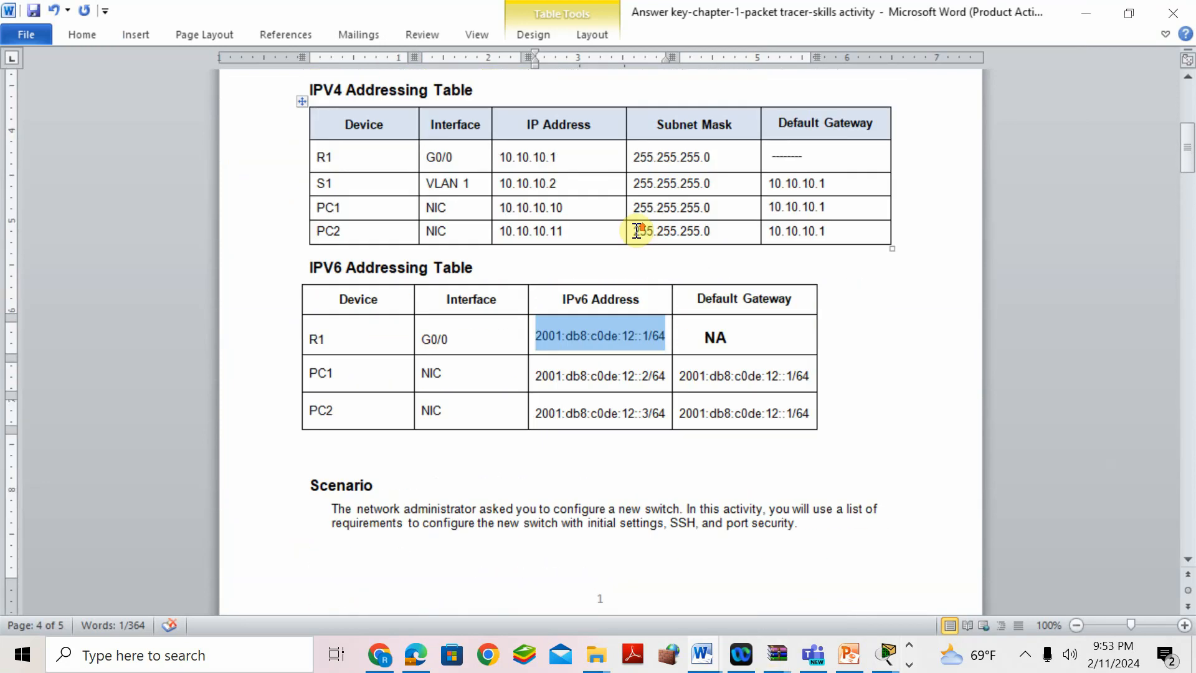
click(355, 91)
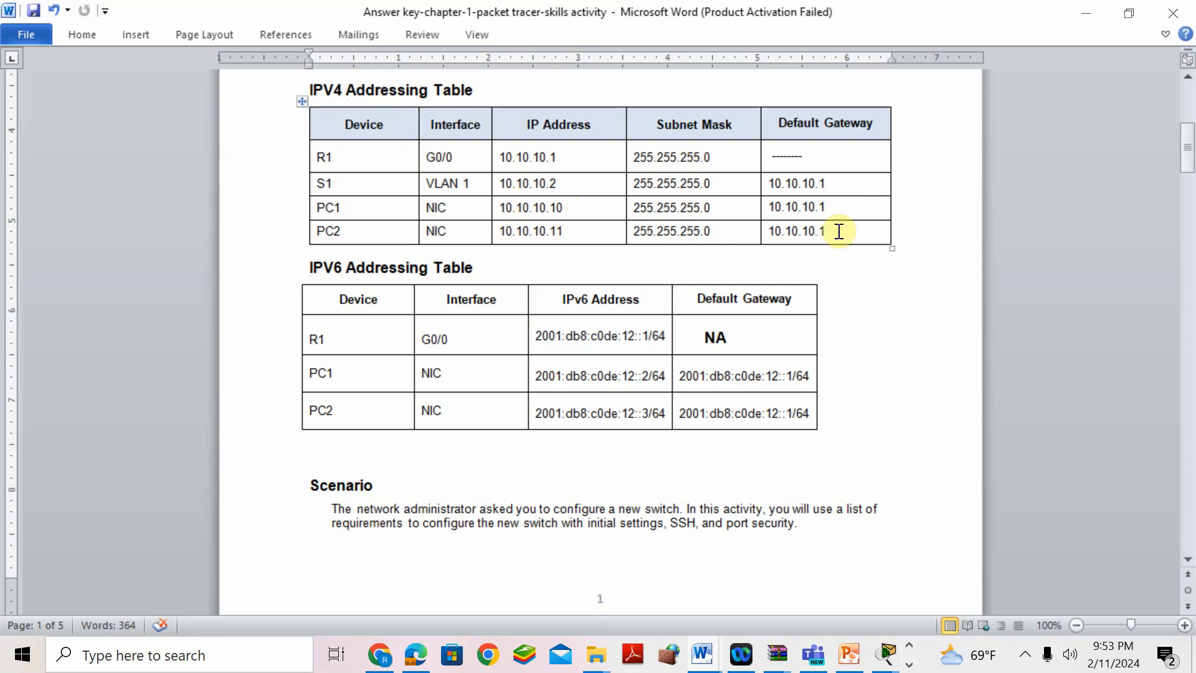
scroll(647, 293, up, 5)
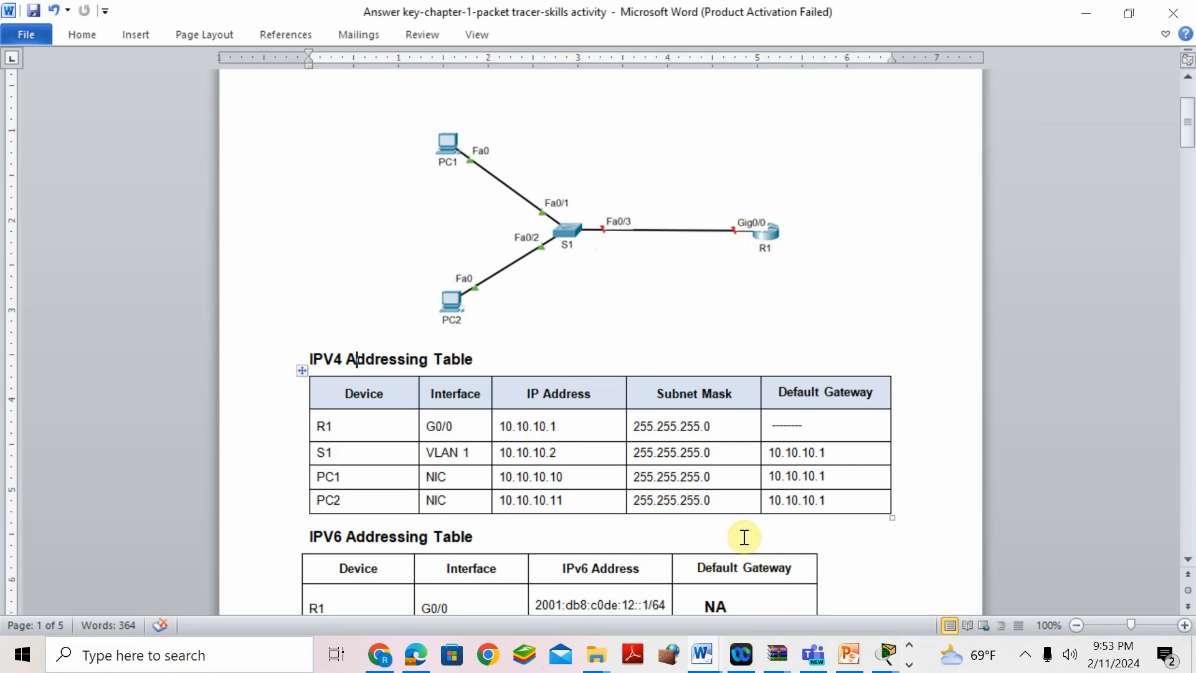
mouse_move(888, 659)
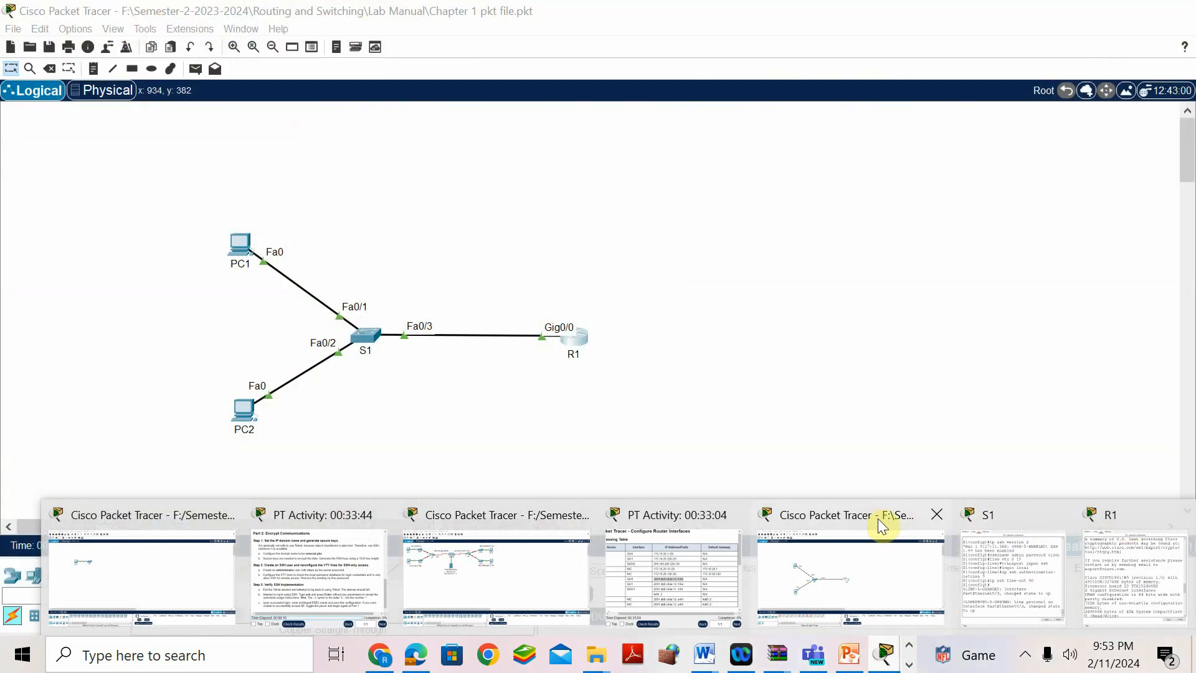
click(879, 520)
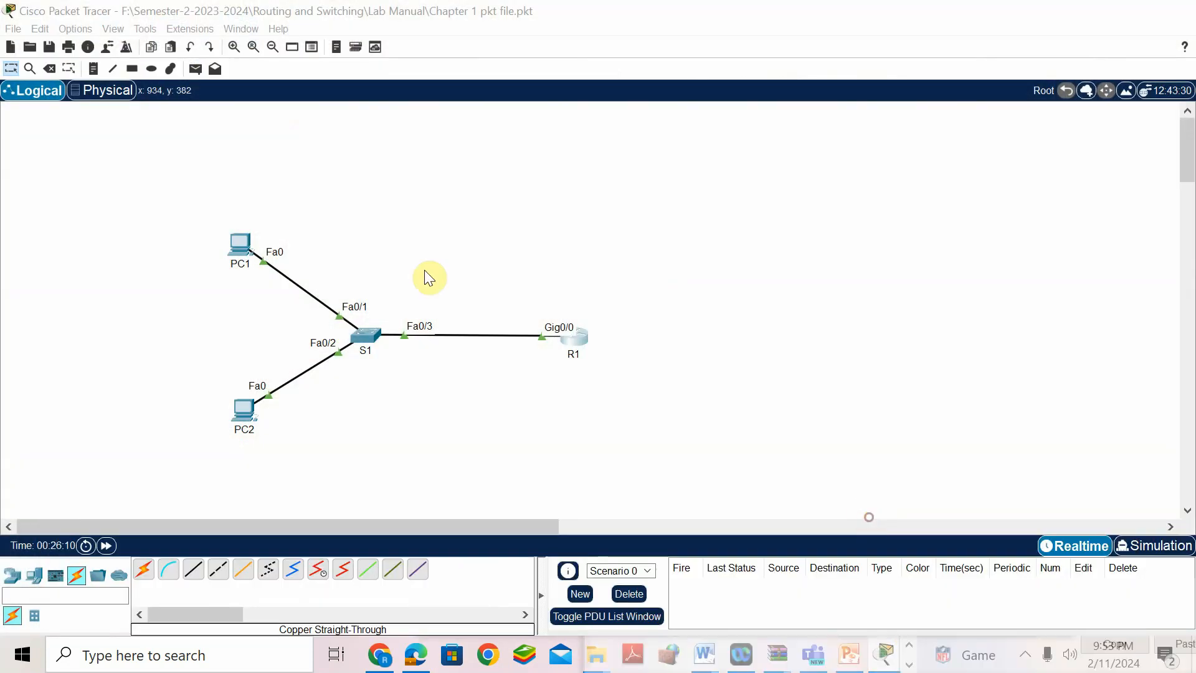
- Open PC1's IP Configuration and enter address 10.10.10.10 with mask 255.255.255.0
click(238, 235)
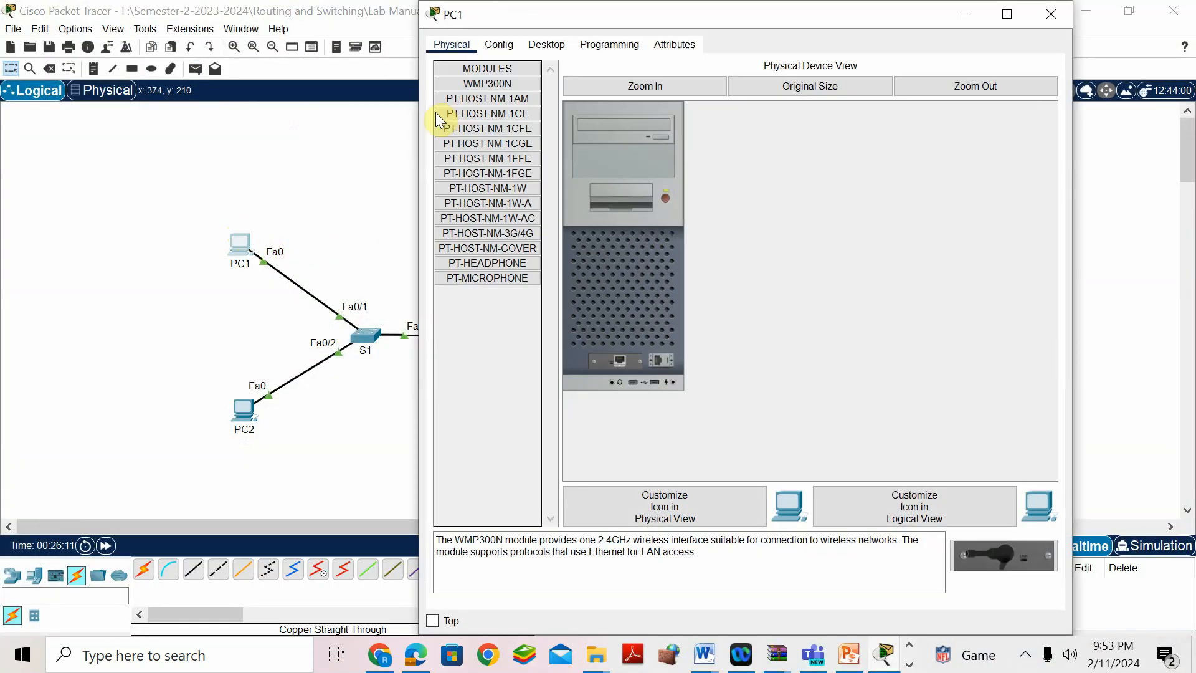
click(537, 44)
click(511, 93)
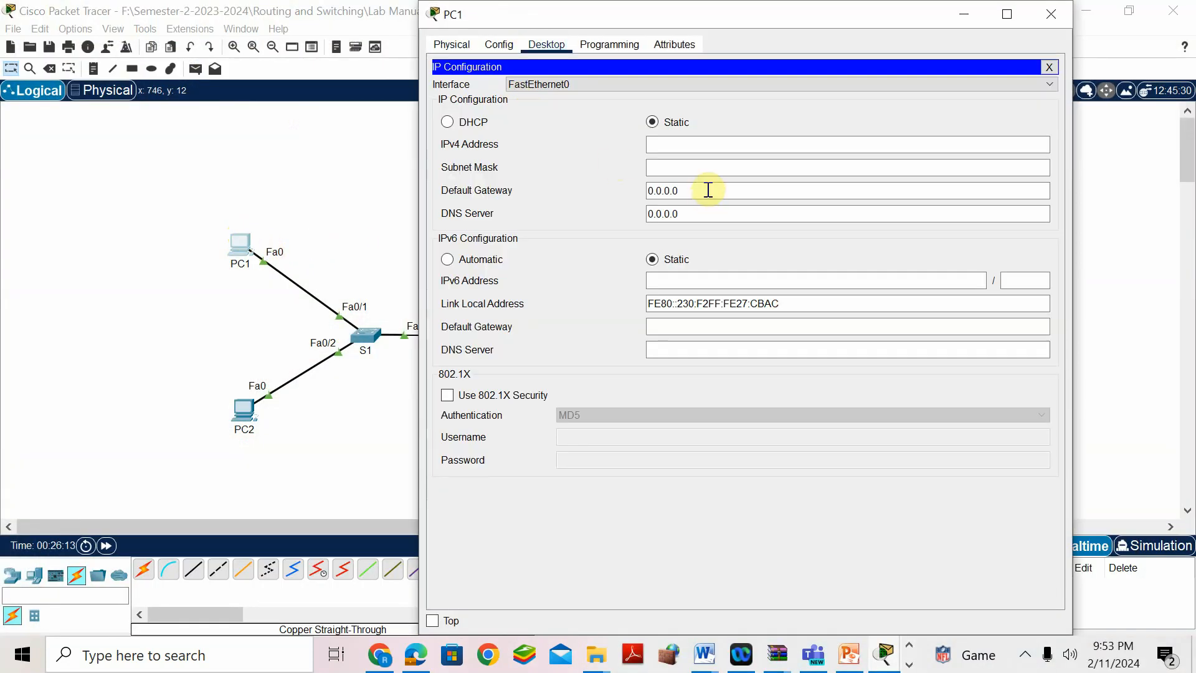
click(697, 145)
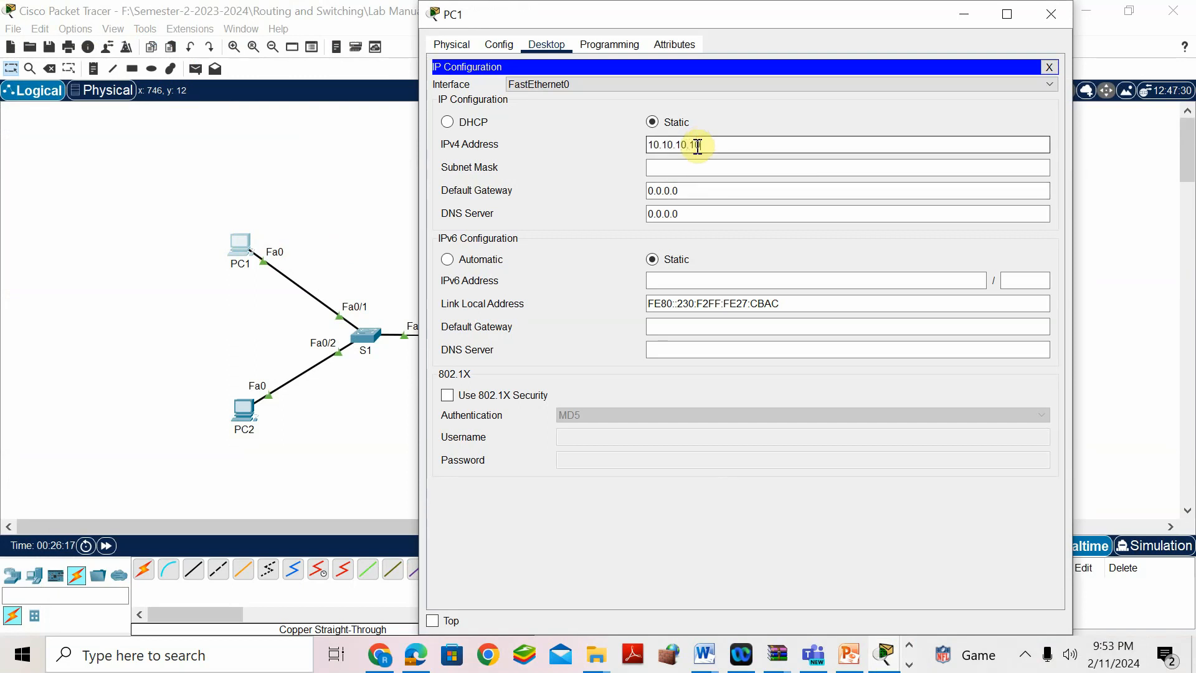
click(697, 168)
double_click(686, 168)
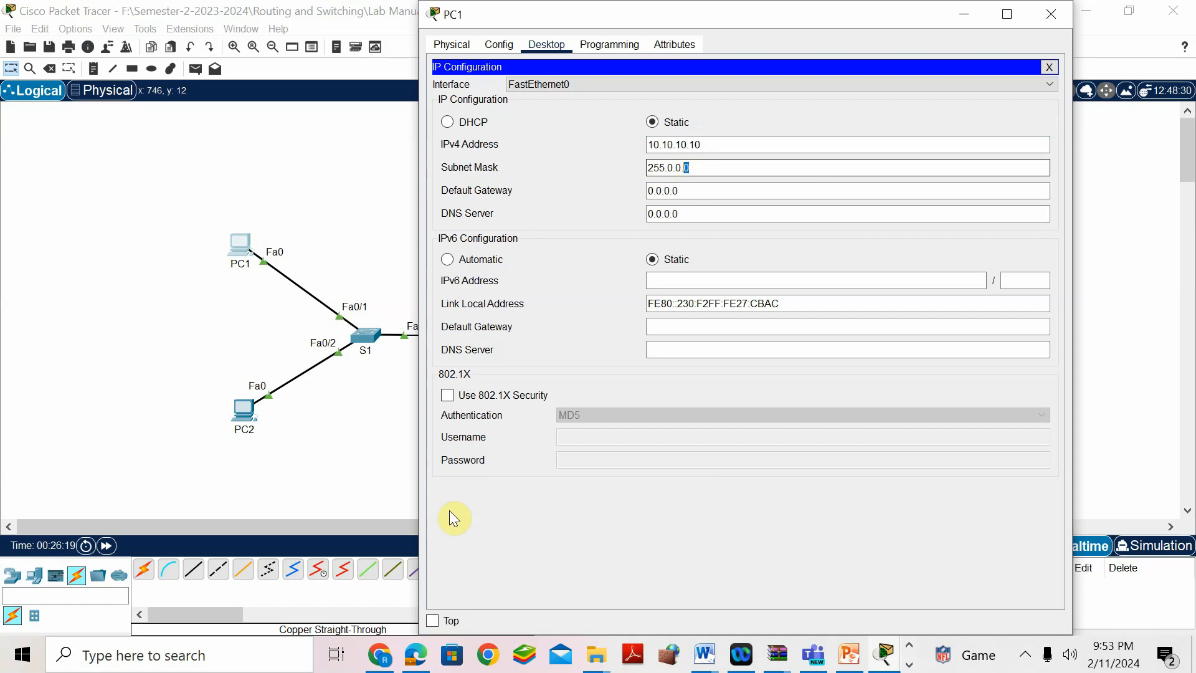
- Check the mask against the answer key and set PC1's default gateway to 10.10.10.1
click(705, 654)
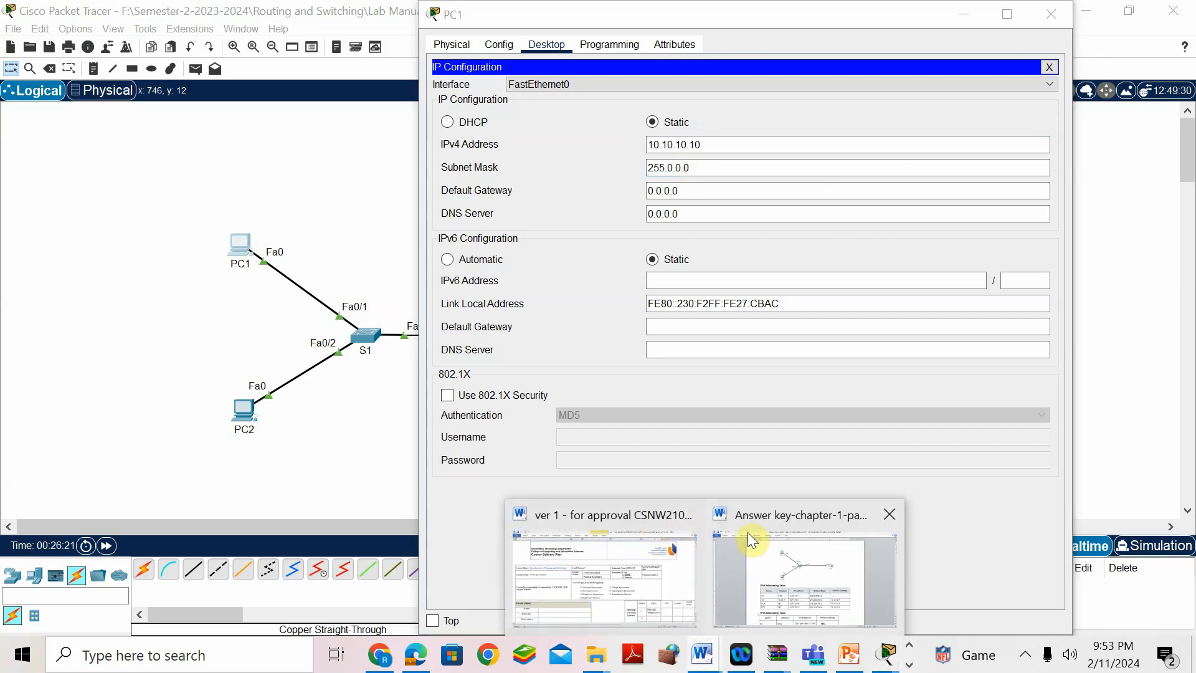
mouse_move(748, 532)
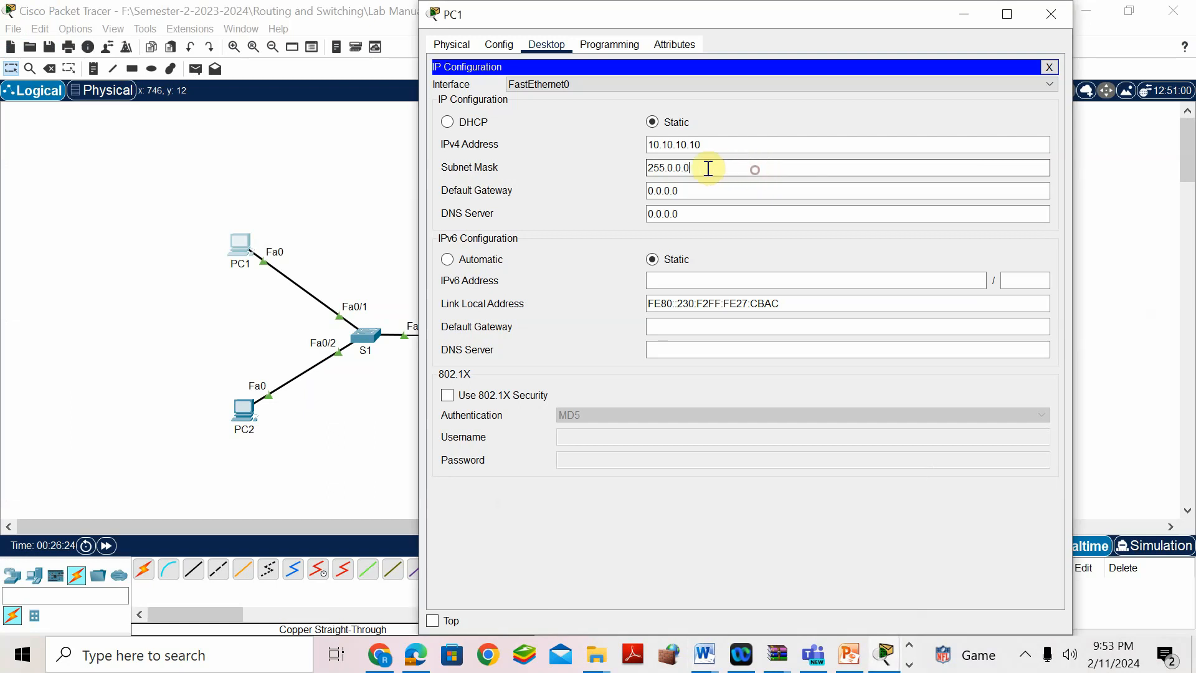
drag(711, 168, 672, 169)
drag(695, 145, 649, 146)
right_click(666, 145)
click(712, 215)
drag(690, 191, 636, 190)
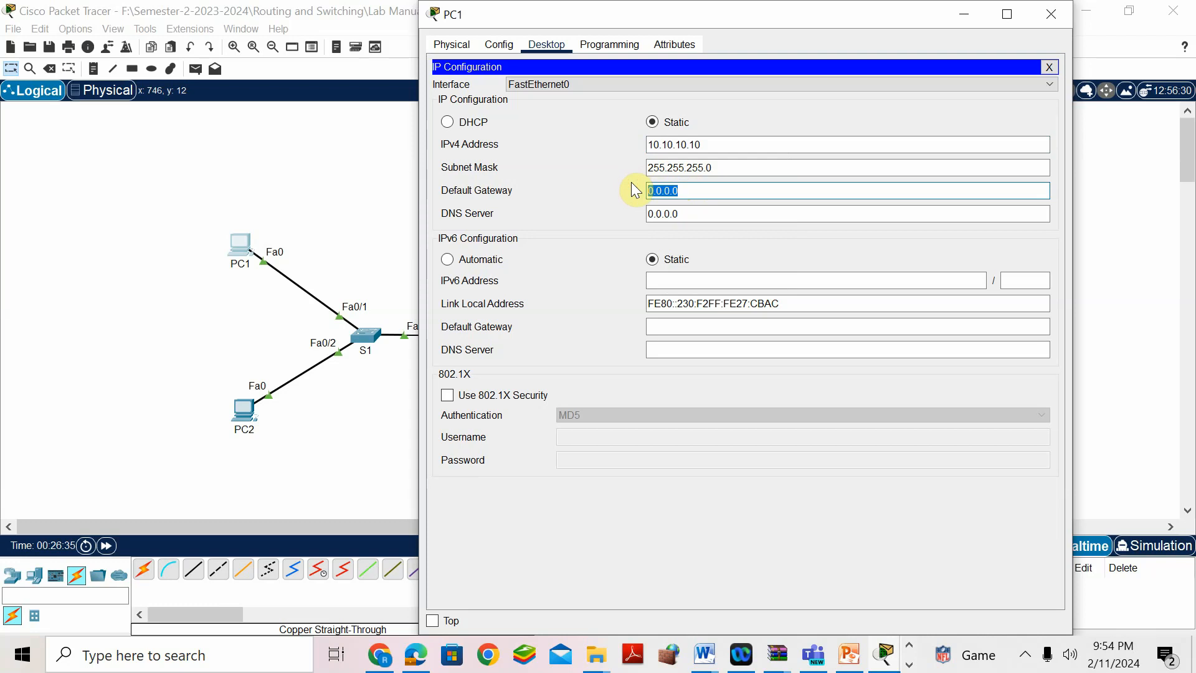
key(ctrl+v)
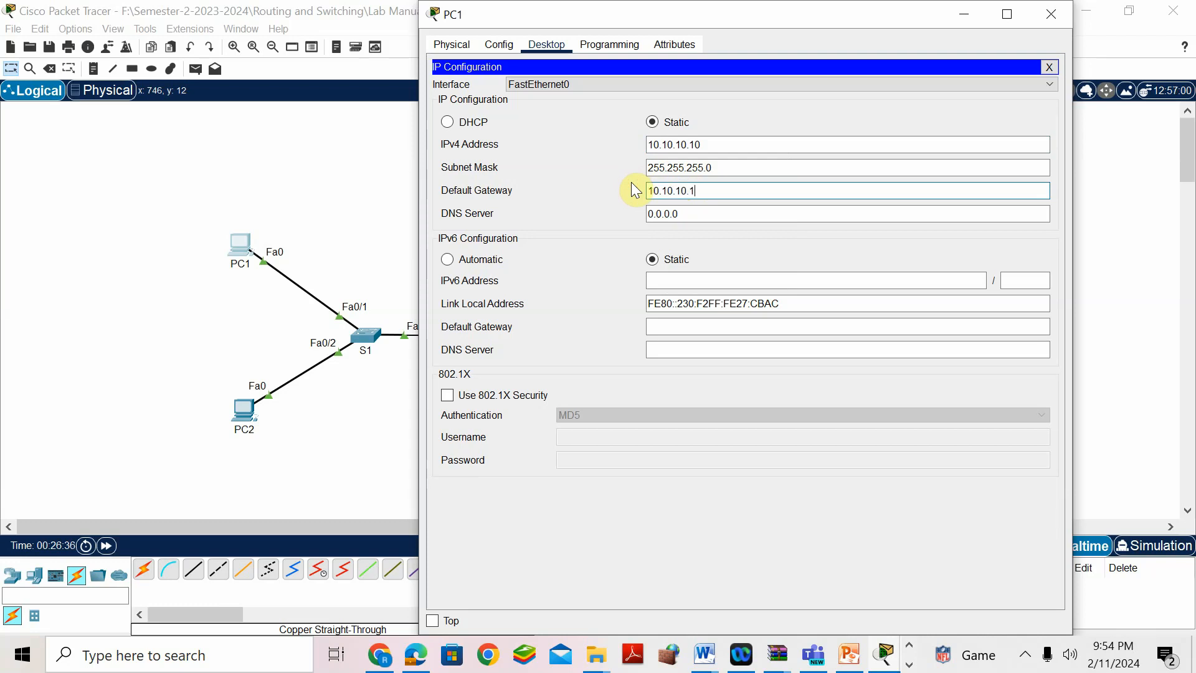
- Give PC2 address 10.10.10.11, mask 255.255.255.0 and gateway 10.10.10.1
click(368, 177)
click(243, 411)
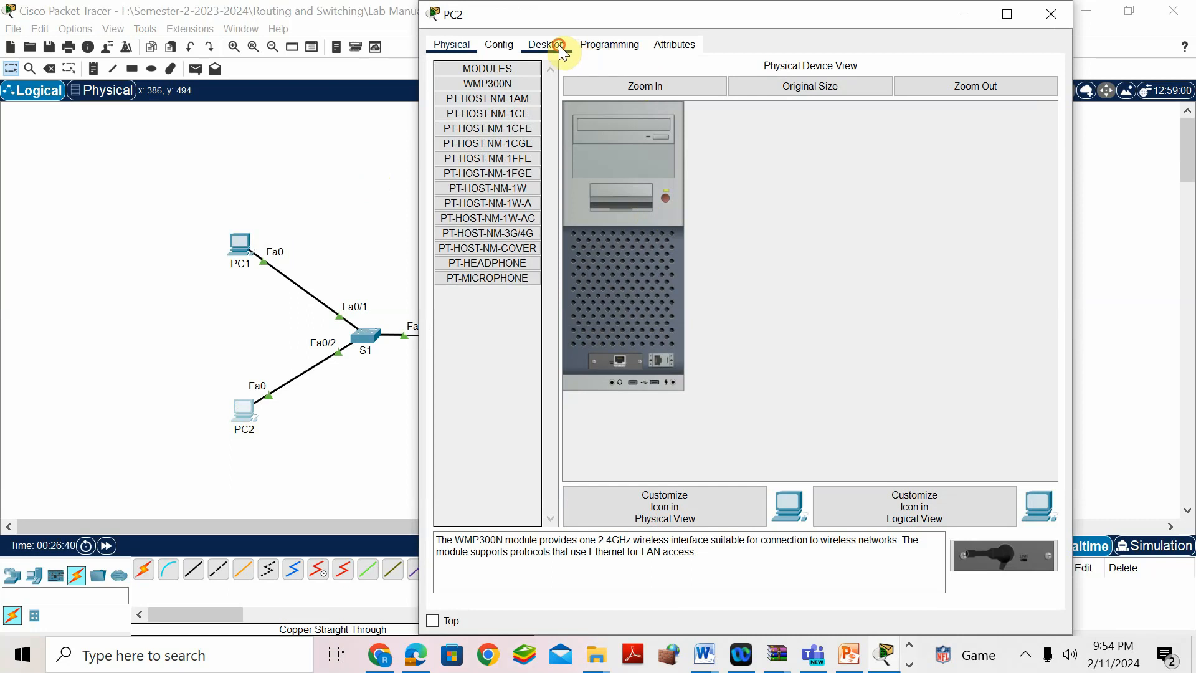
click(561, 47)
click(488, 103)
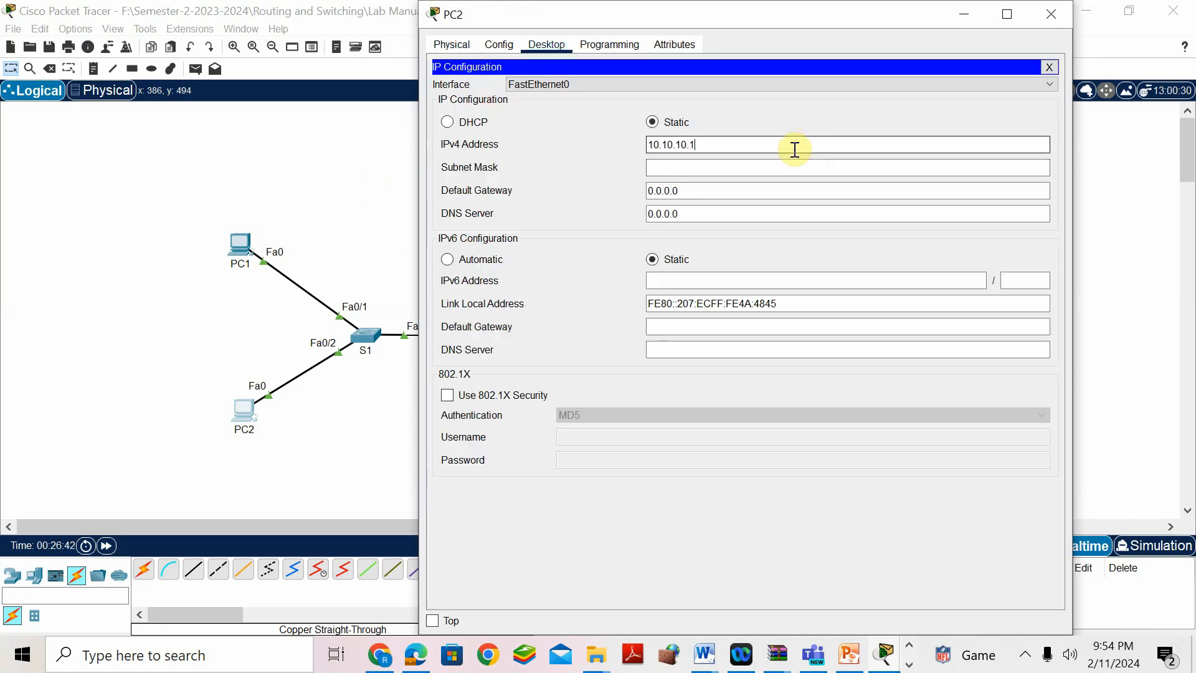
click(795, 150)
text(10.10.10.11)
click(753, 172)
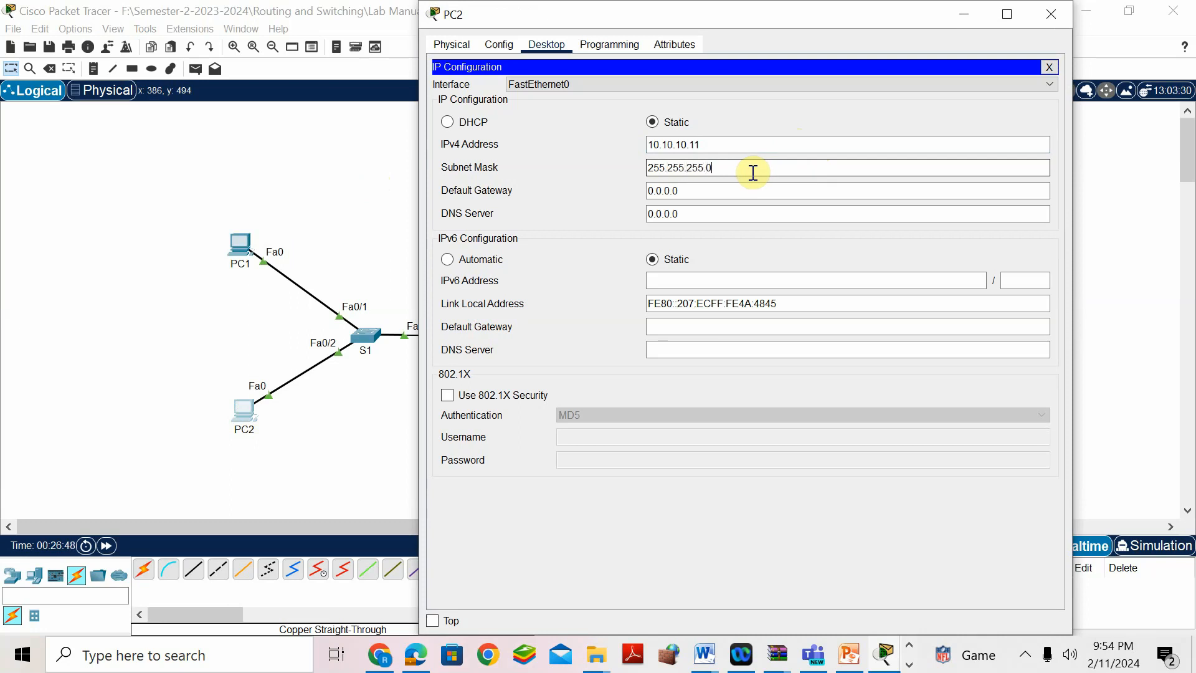
drag(713, 198, 592, 198)
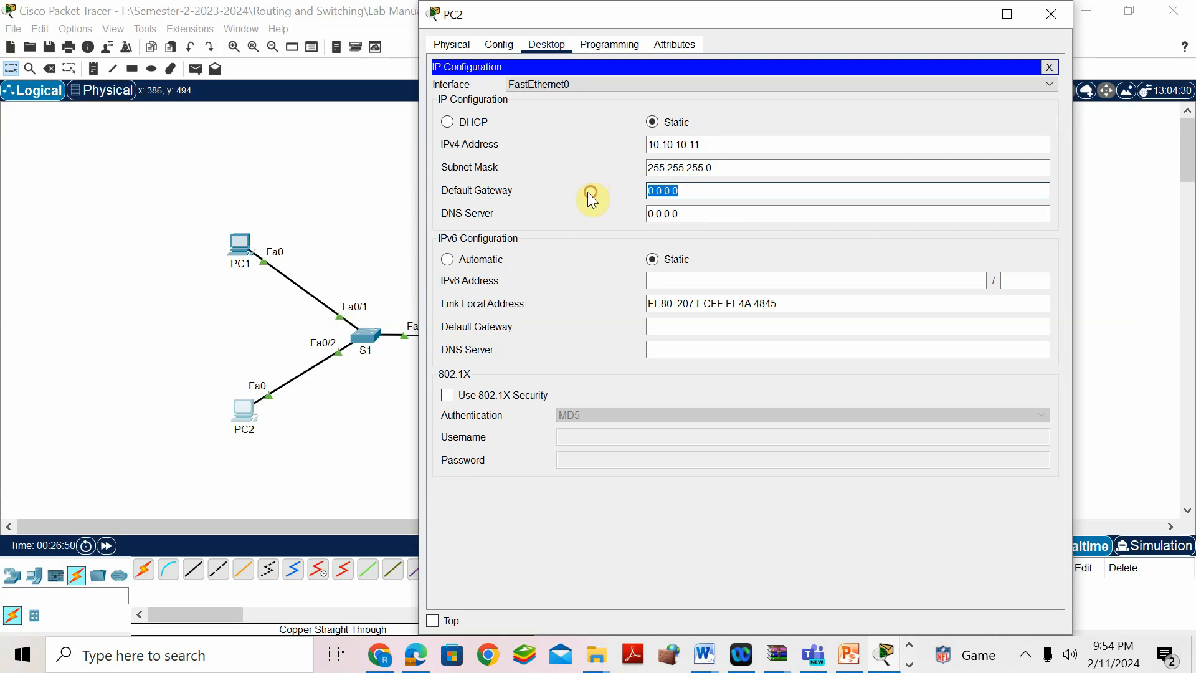
text(10.10.10.1)
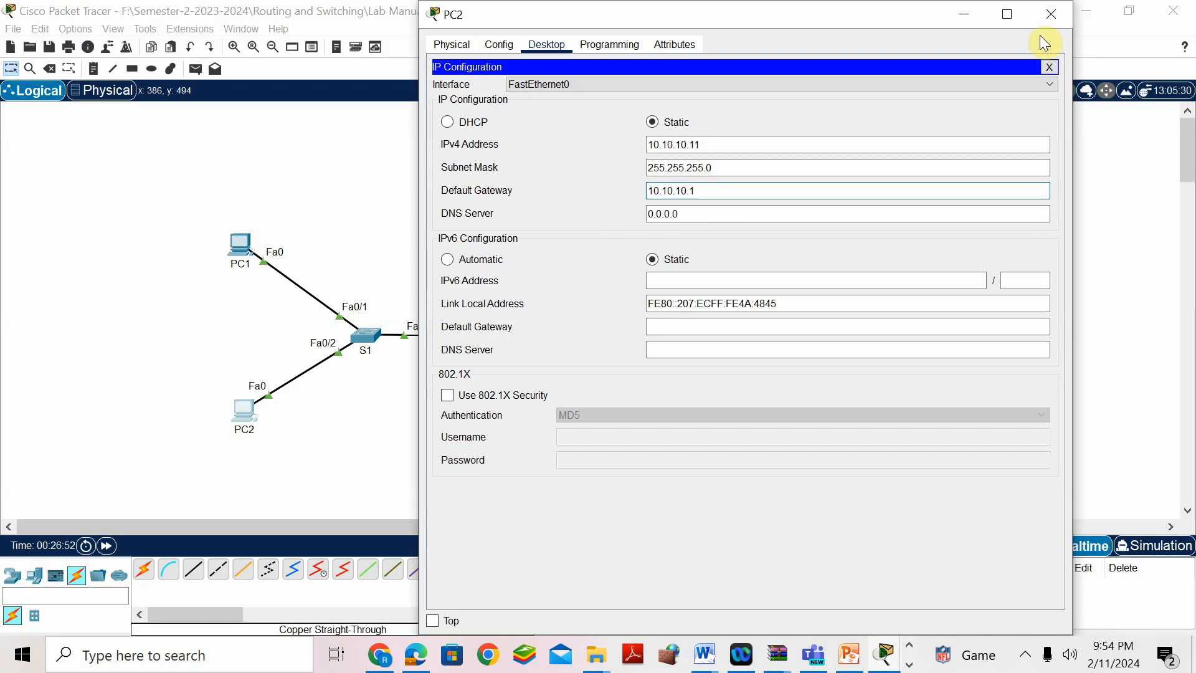
click(1046, 16)
- Scroll to the IPv6 Addressing Table and copy PC1's cell 2001:db8:c0de:12::2/64
mouse_move(716, 659)
click(772, 577)
scroll(671, 470, down, 15)
scroll(671, 472, down, 20)
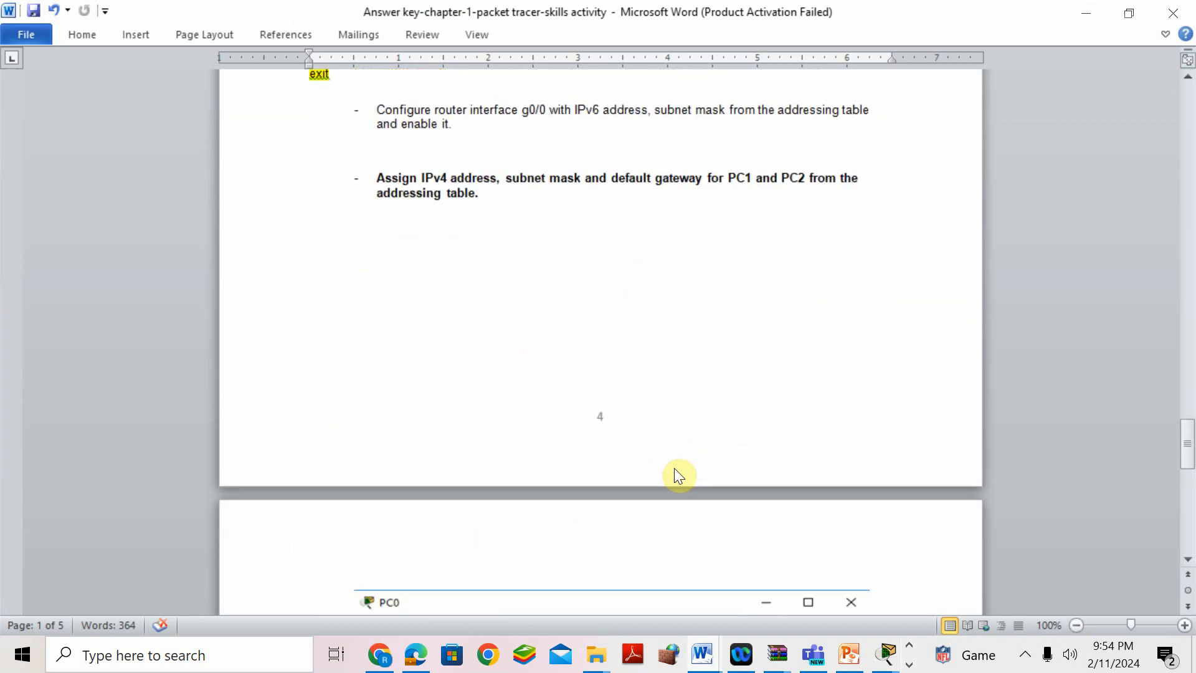
scroll(676, 469, down, 19)
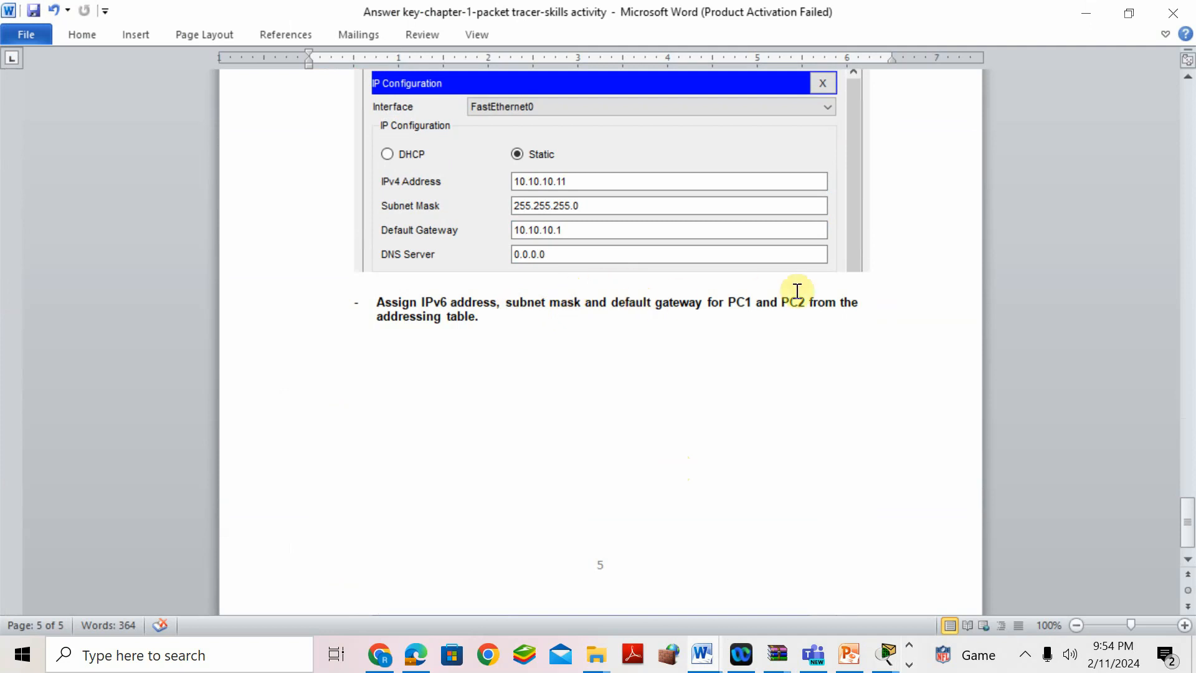
drag(1190, 514, 1187, 147)
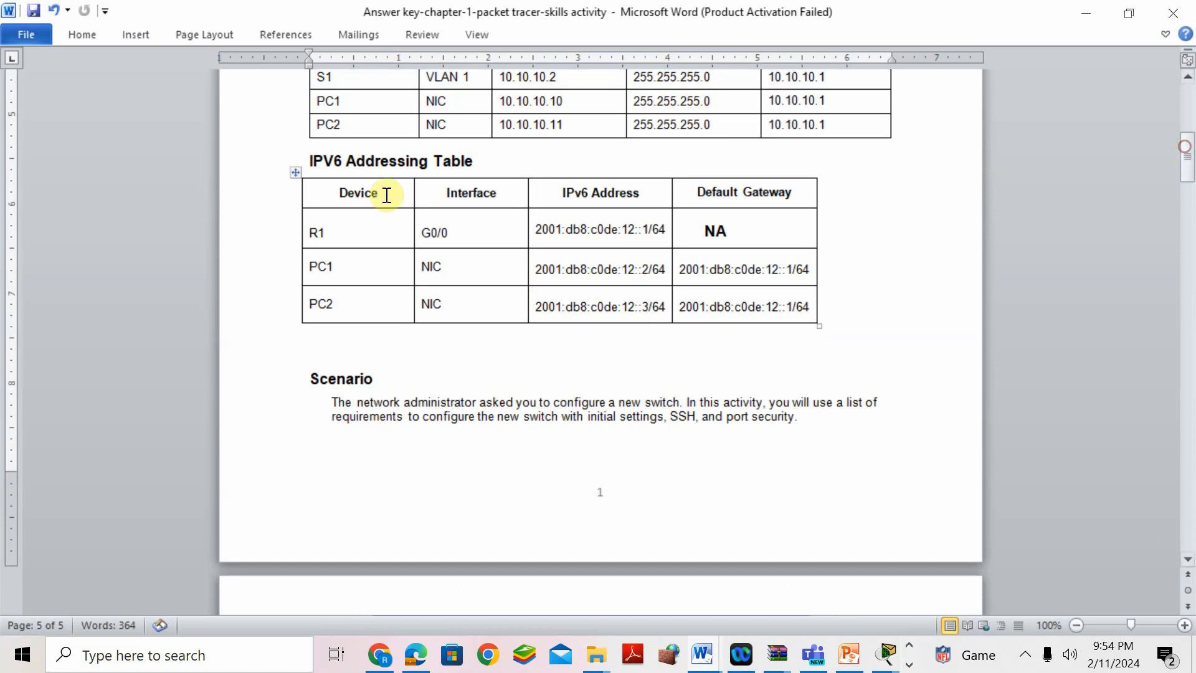
drag(308, 160, 408, 166)
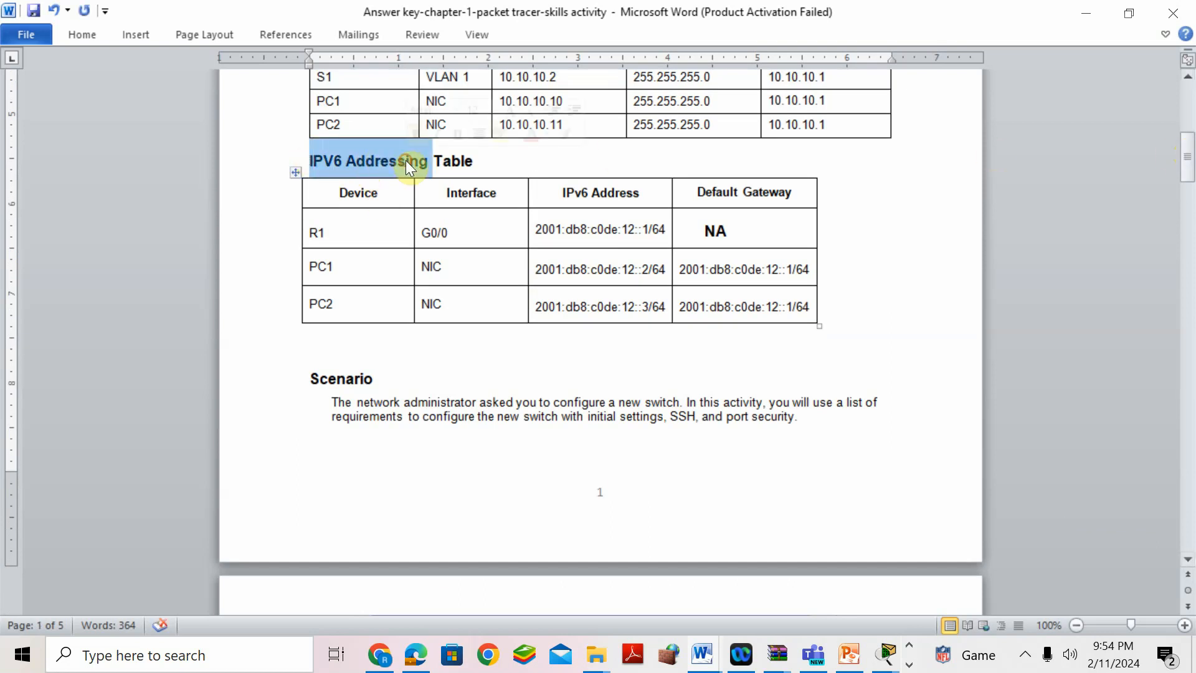
click(529, 273)
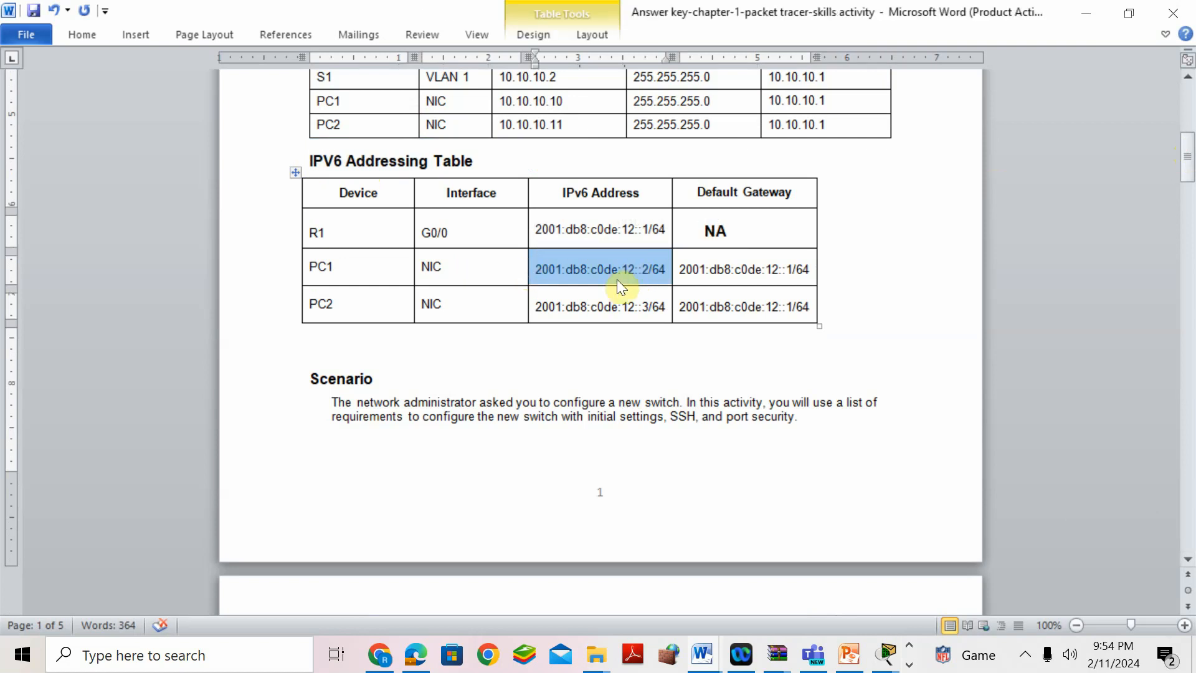
right_click(653, 273)
click(689, 309)
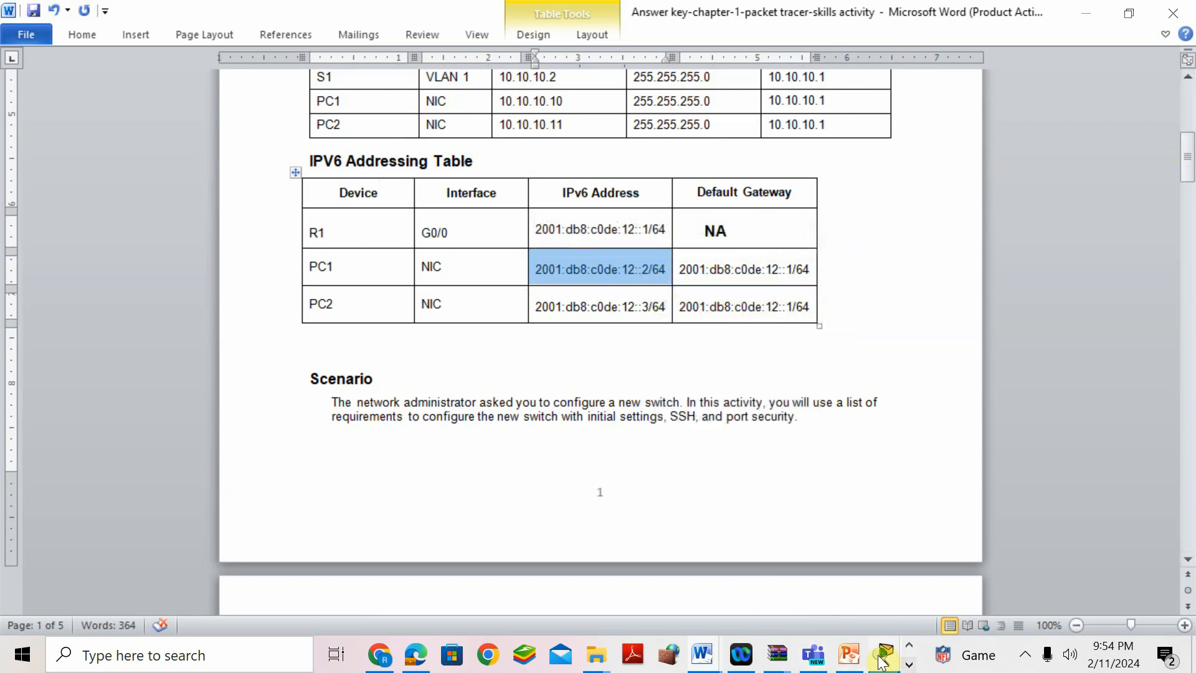
click(886, 655)
- Set PC1's IPv6 to 2001:db8:c0de:12::2 prefix 64, link-local FE80::1, gateway 2001:db8:c0de:12::1
click(1104, 525)
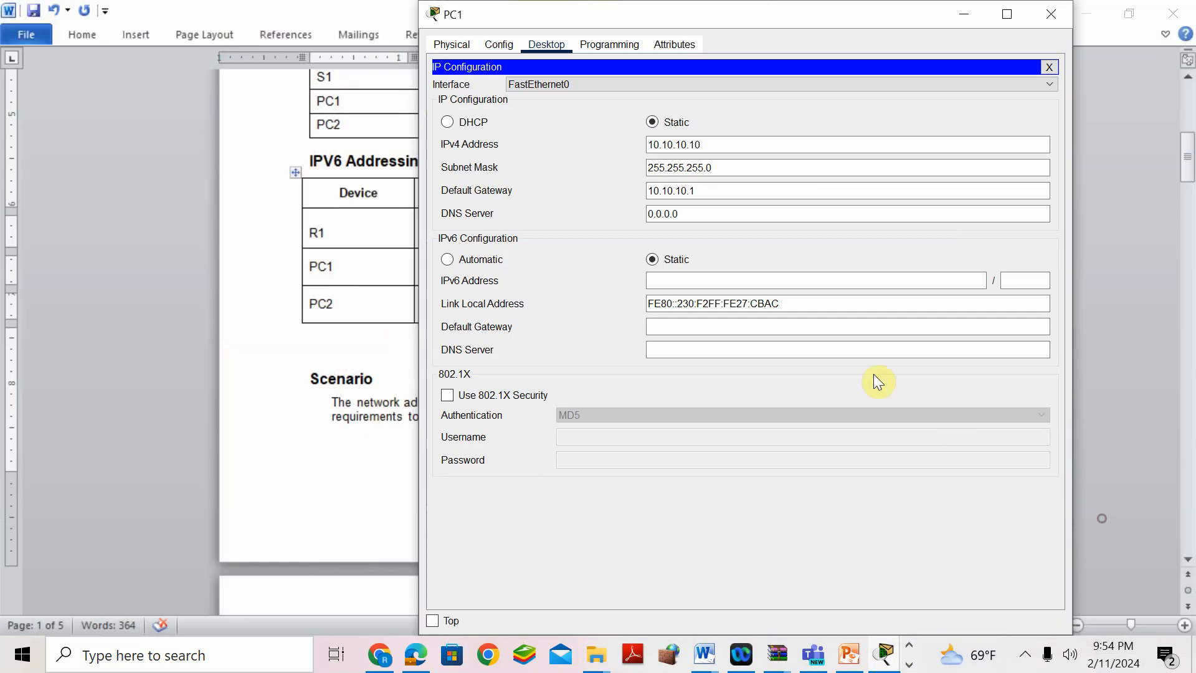
click(661, 281)
key(ctrl+v)
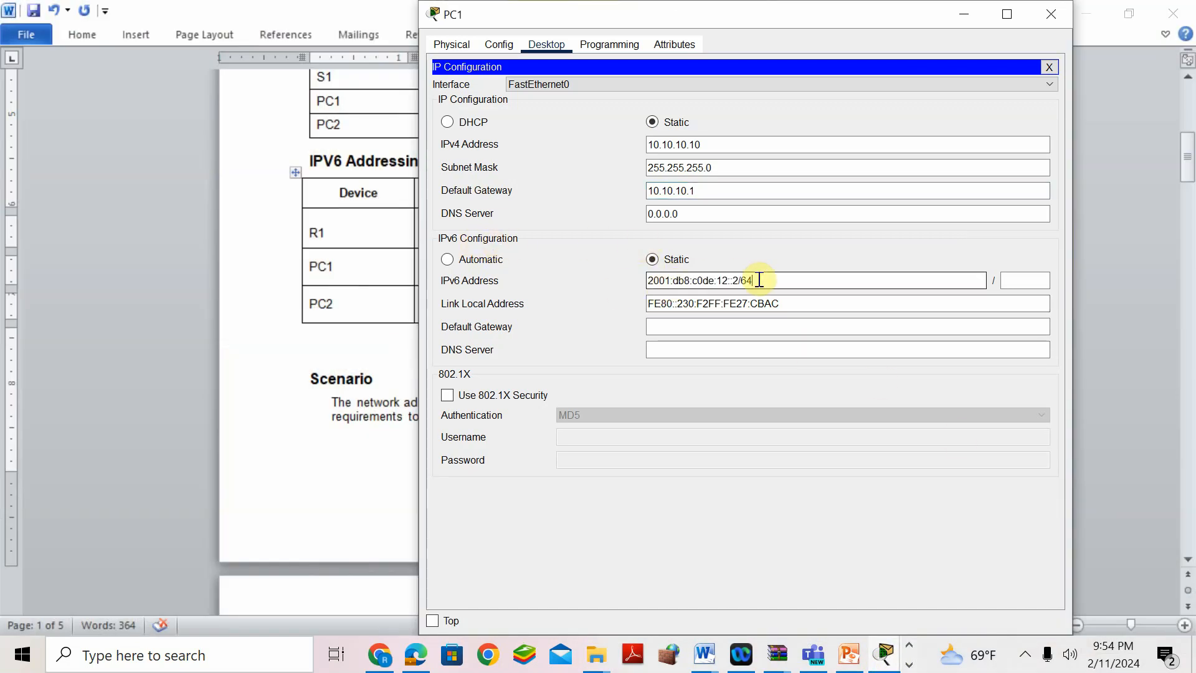
key(BackSpace)
key(BackSpace)
key(BackSpace)
click(1029, 280)
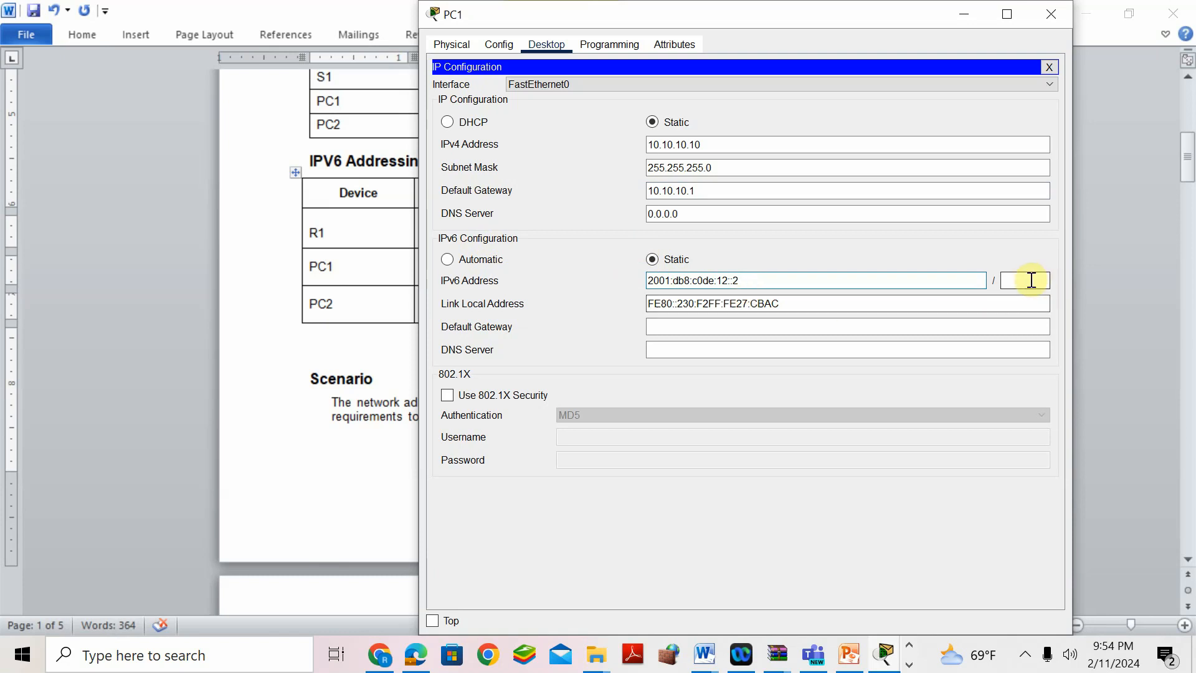
text(64)
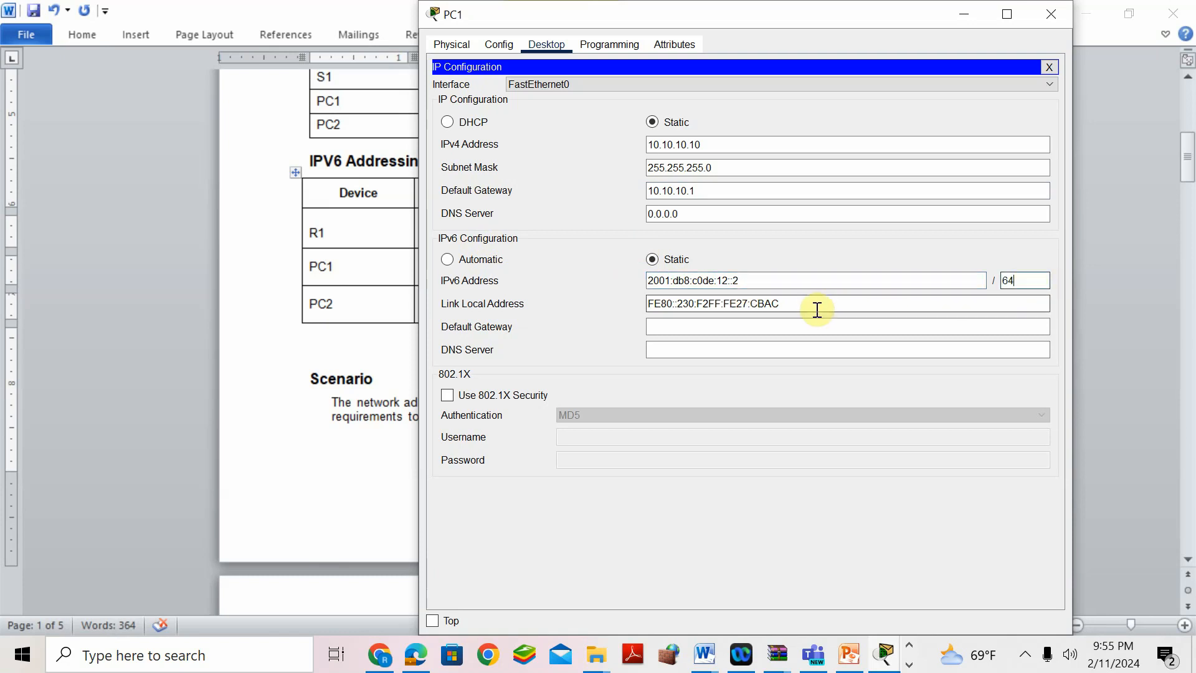
drag(782, 304, 678, 303)
text(1)
click(675, 329)
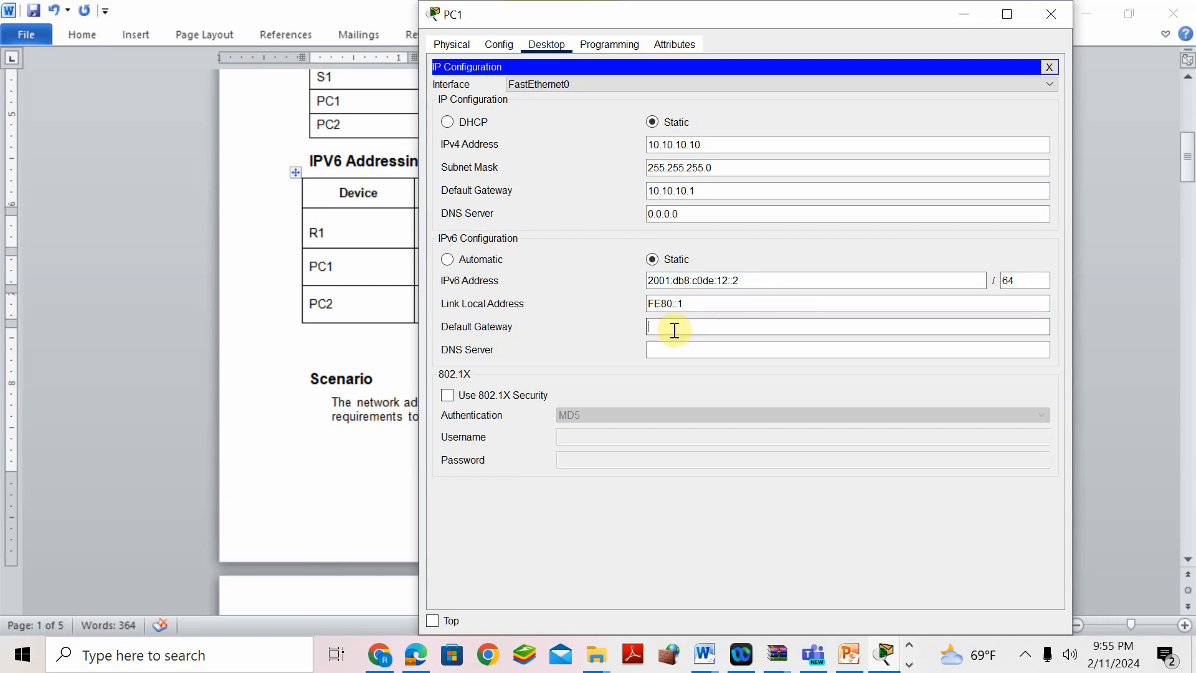
key(ctrl+v)
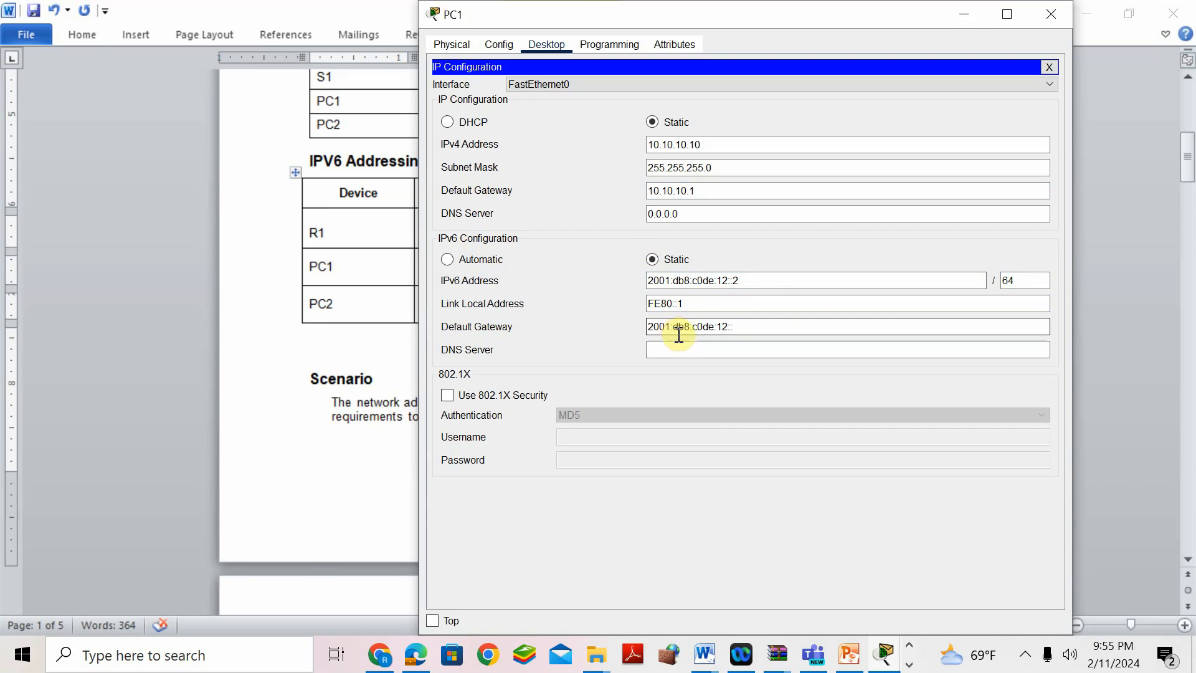
click(711, 347)
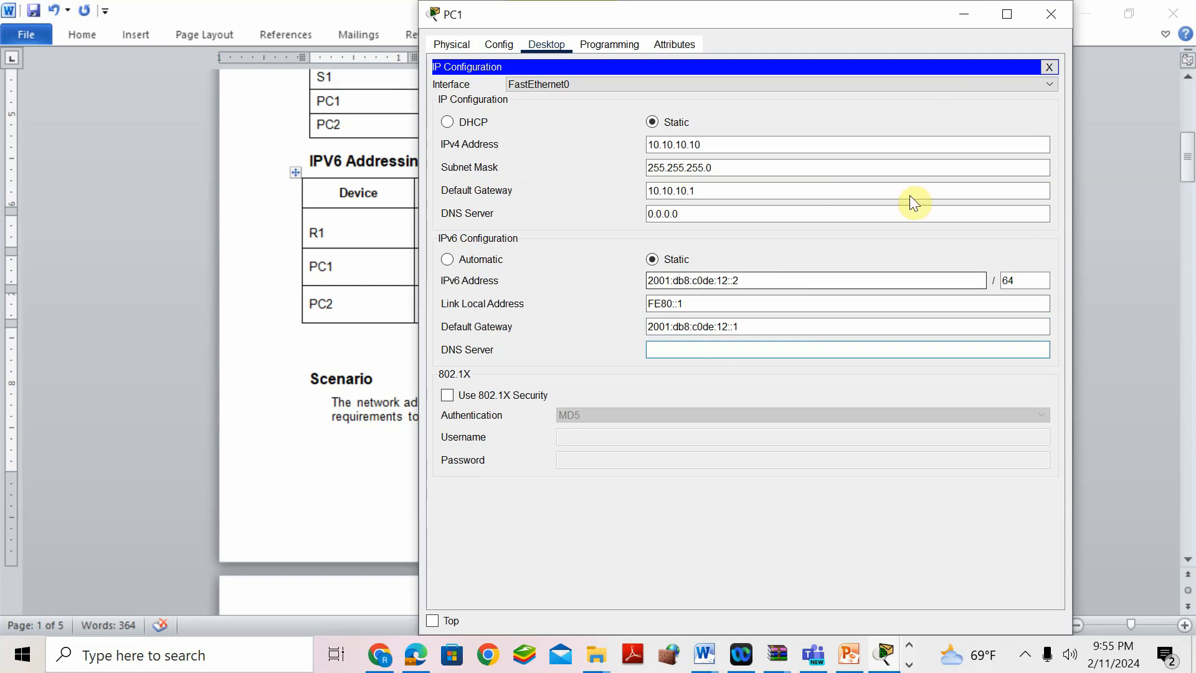
click(1050, 11)
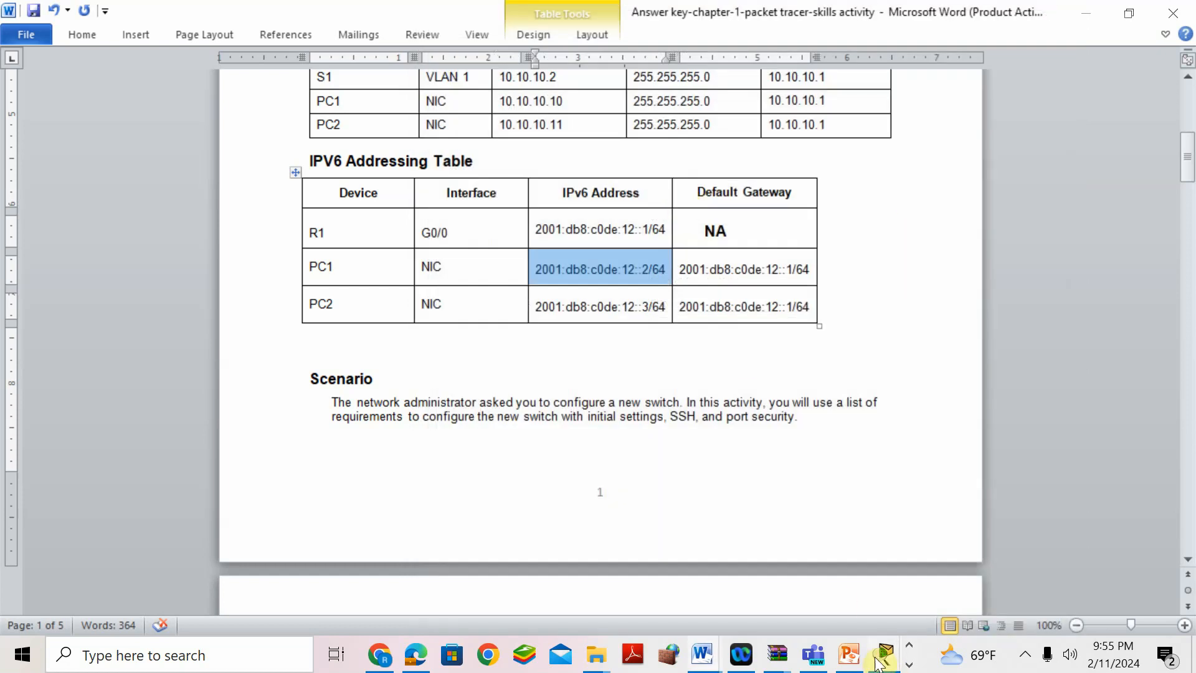
- Reopen PC1's IP Configuration to verify its IPv6 settings
mouse_move(885, 654)
click(842, 513)
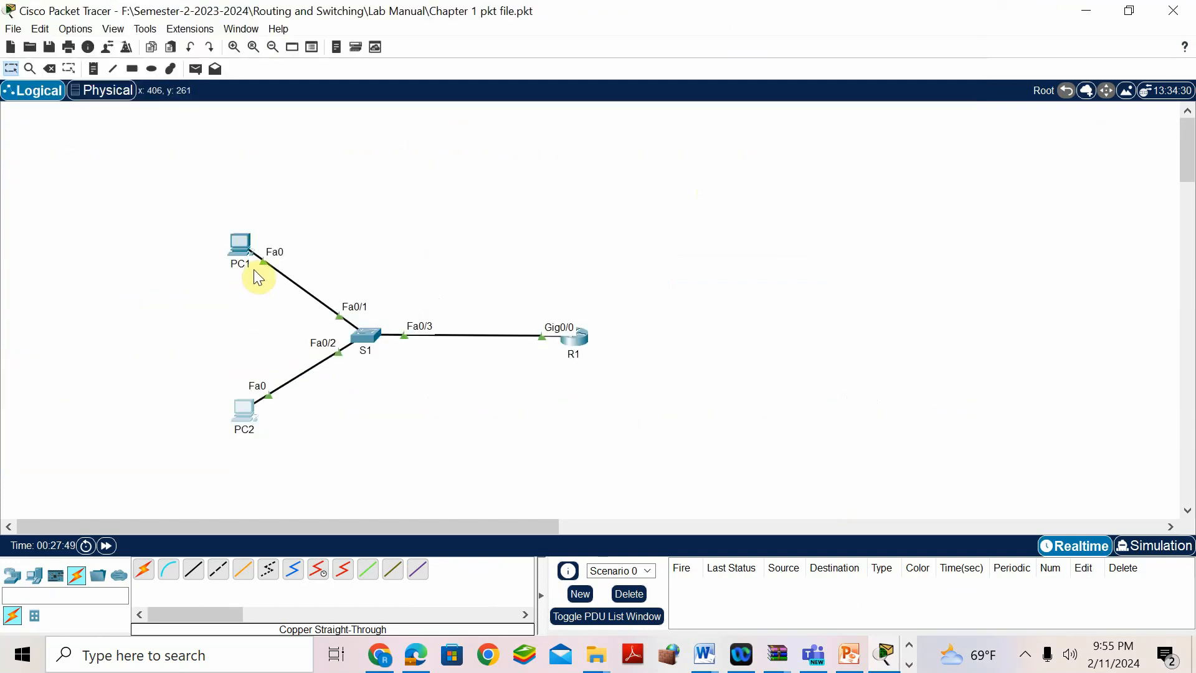
click(248, 253)
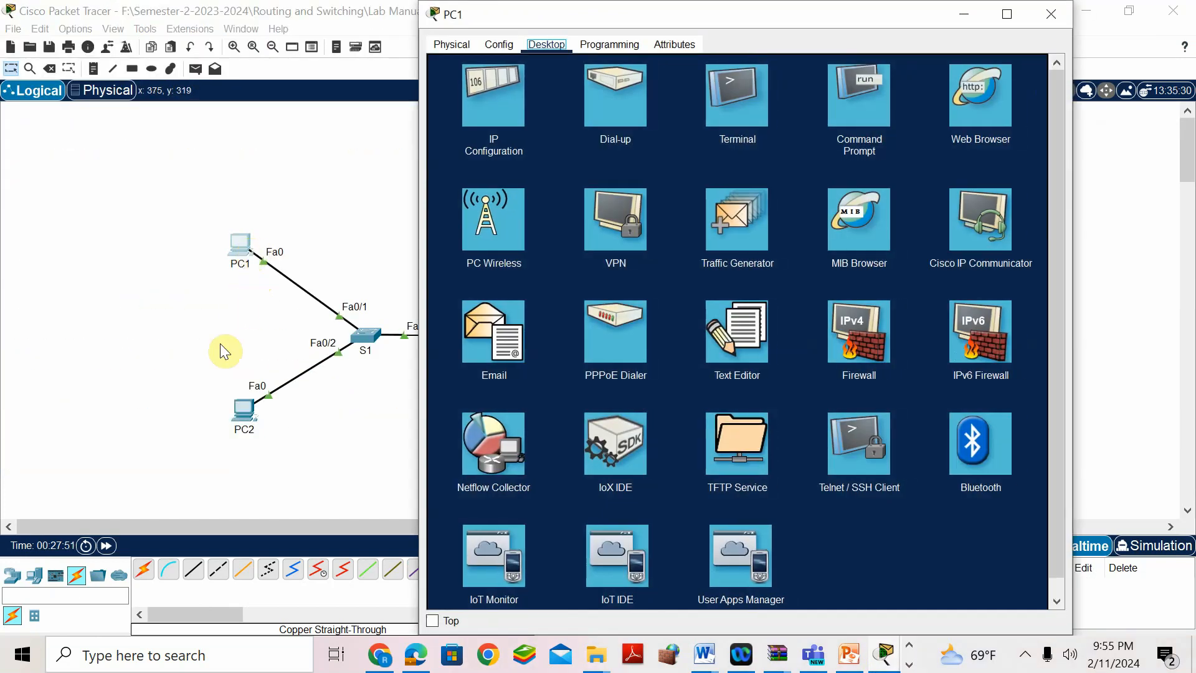
click(491, 113)
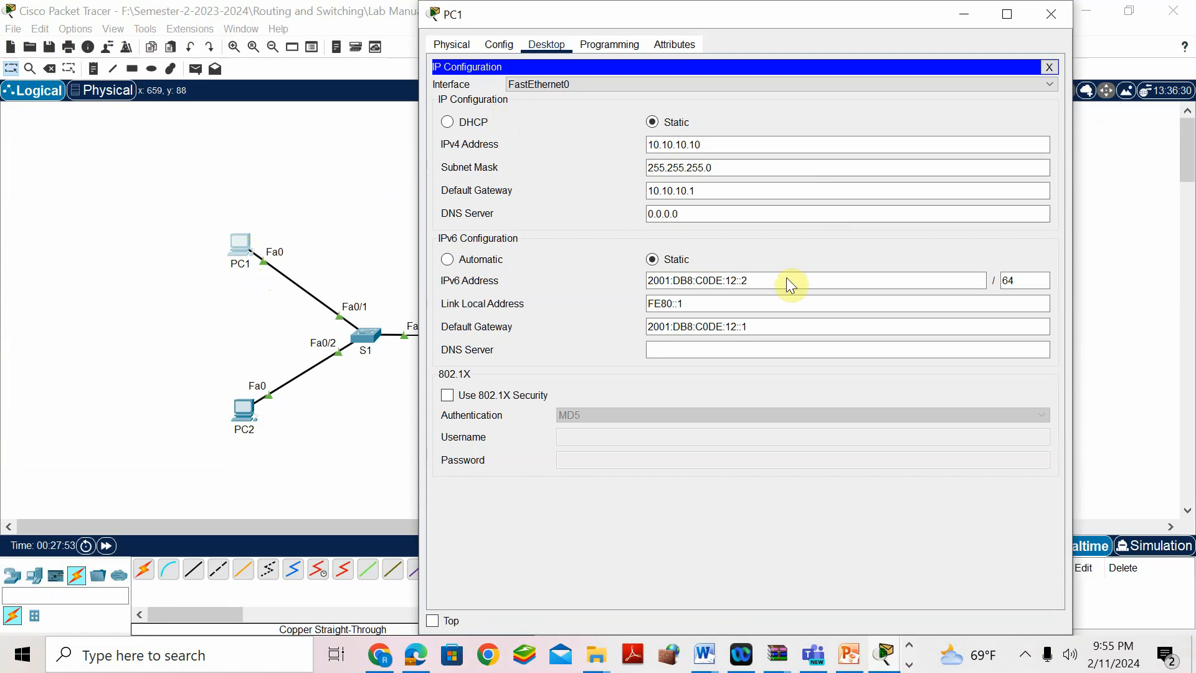
- Give PC2 IPv6 2001:db8:c0de:12::3/64, link-local FE80::1 and gateway 2001:db8:c0de:12::1
click(237, 404)
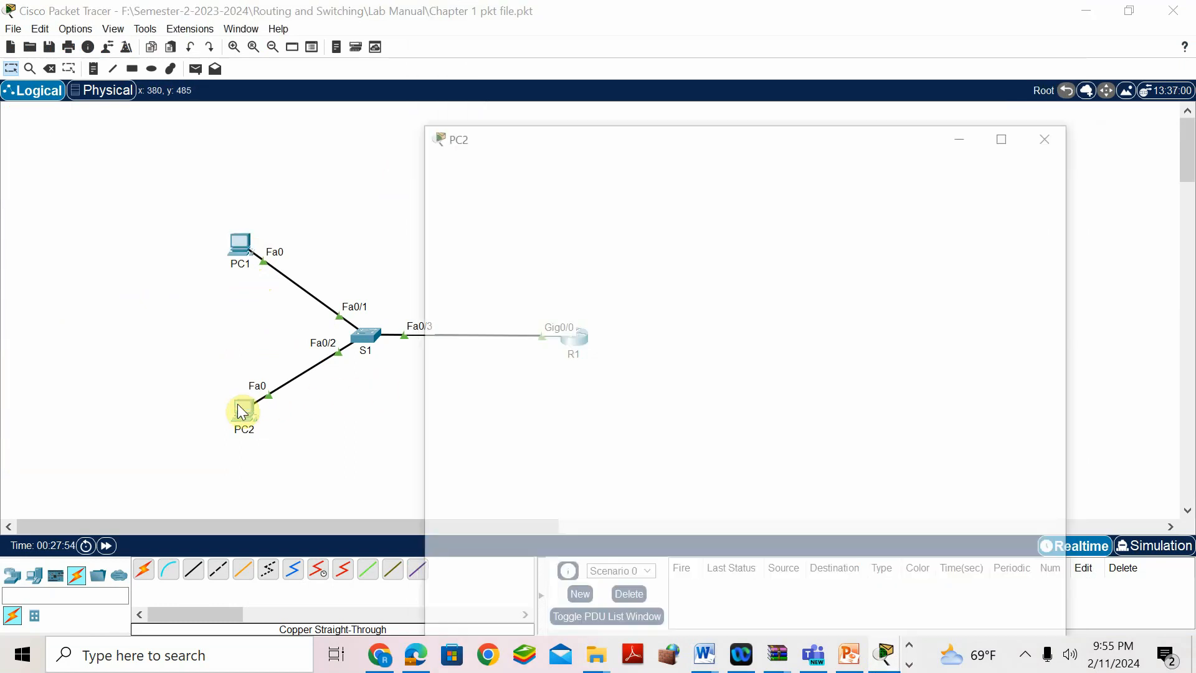
click(503, 118)
click(677, 278)
text(2001:db8:c0de:12::2/64)
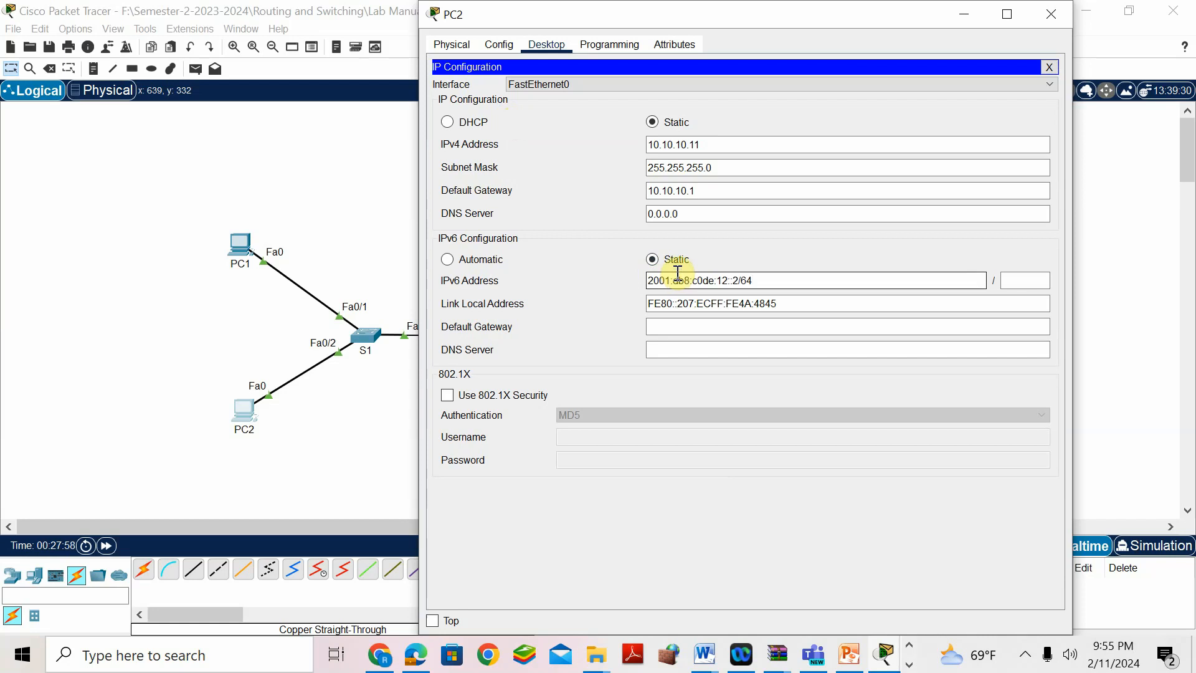
text(3)
click(1034, 280)
text(64)
drag(791, 304, 679, 303)
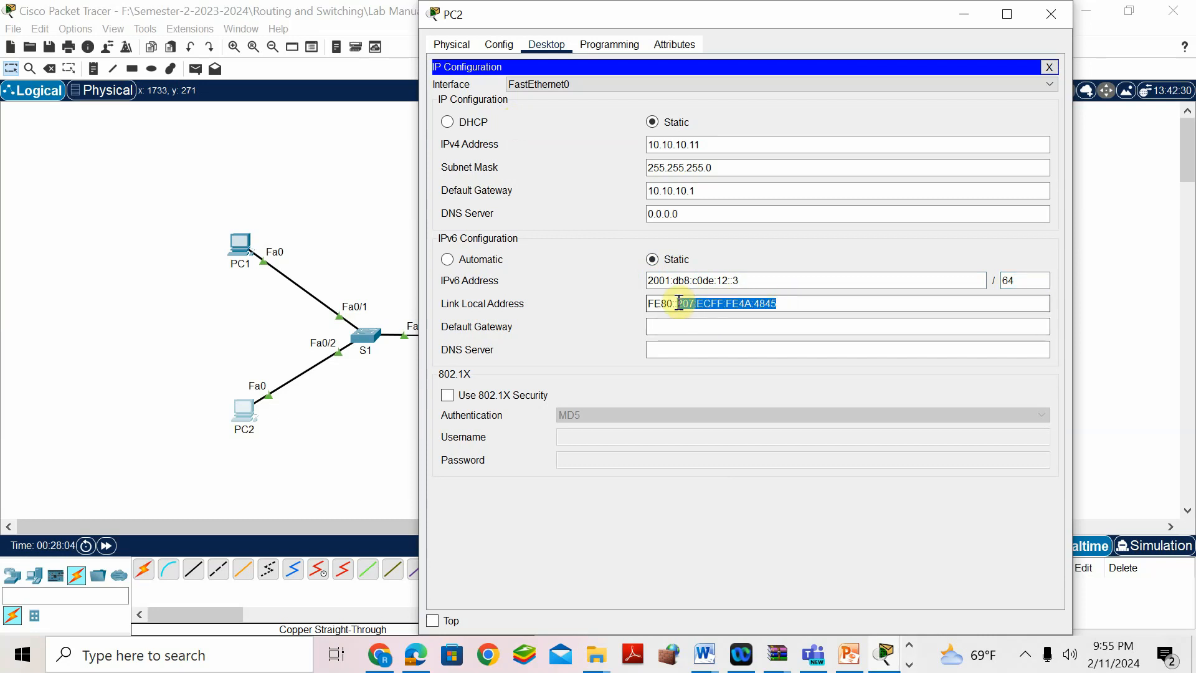
key(BackSpace)
text(1)
click(671, 326)
text(2001:db8:c0de:12::2/64)
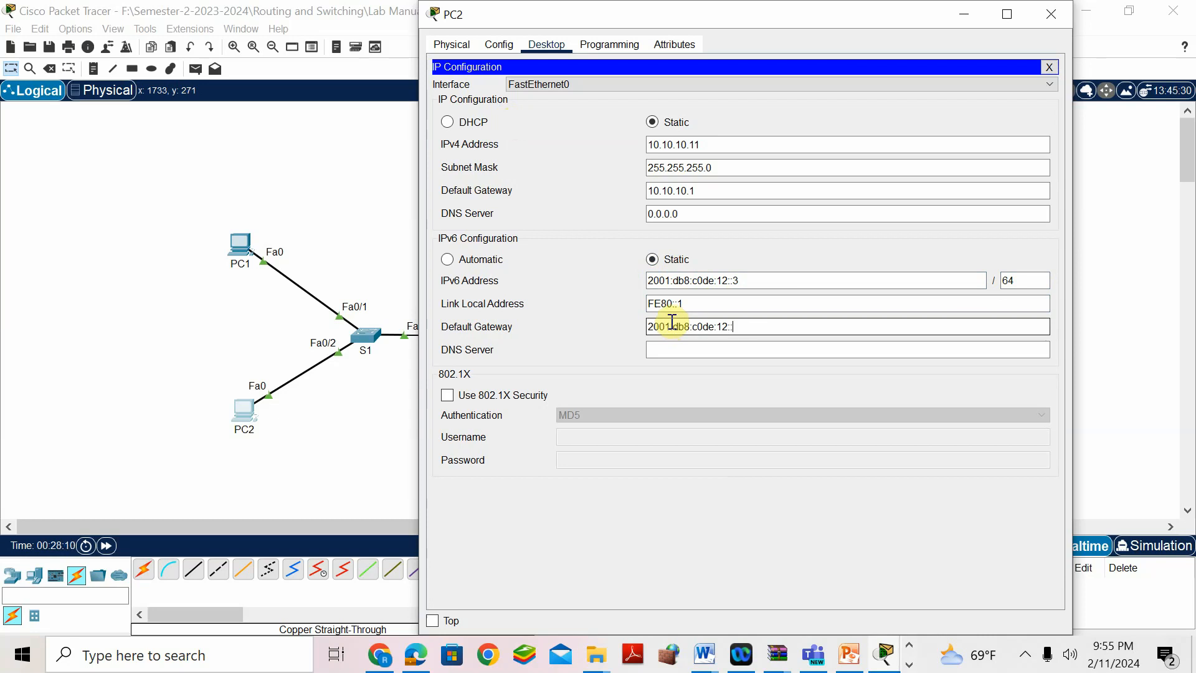
click(1052, 14)
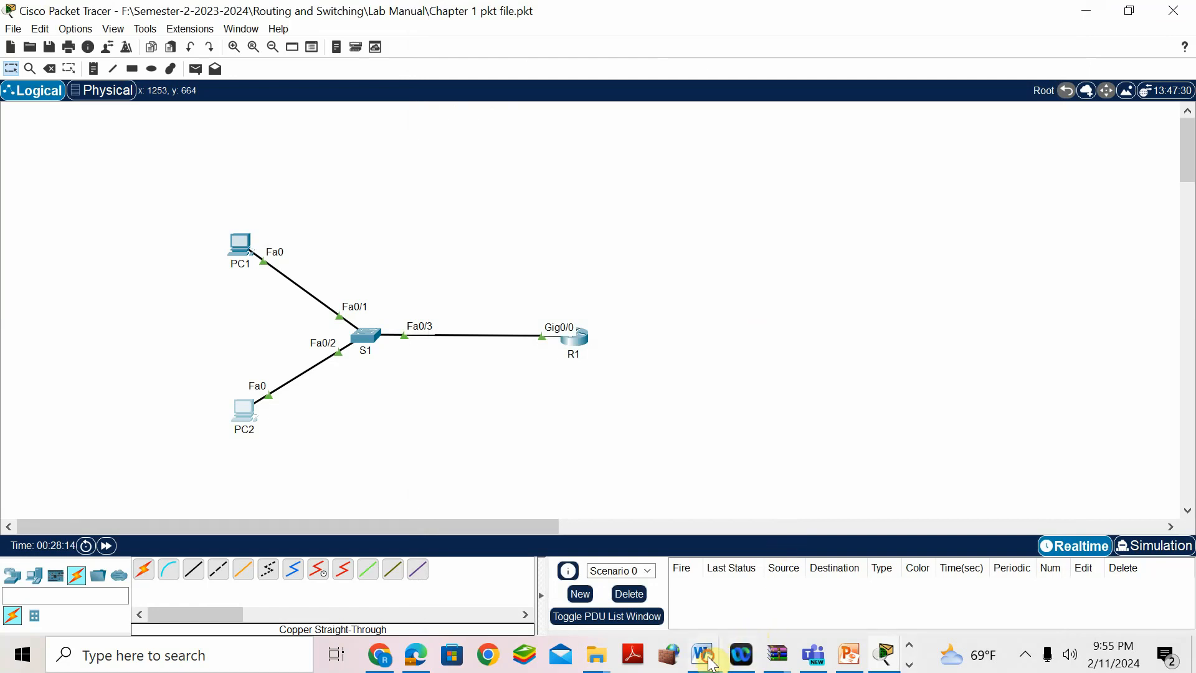
- Scroll the answer key down to the Test SSH from PC1 step, an SSH login to 10.10.10.2
mouse_move(704, 654)
click(799, 515)
scroll(545, 401, down, 20)
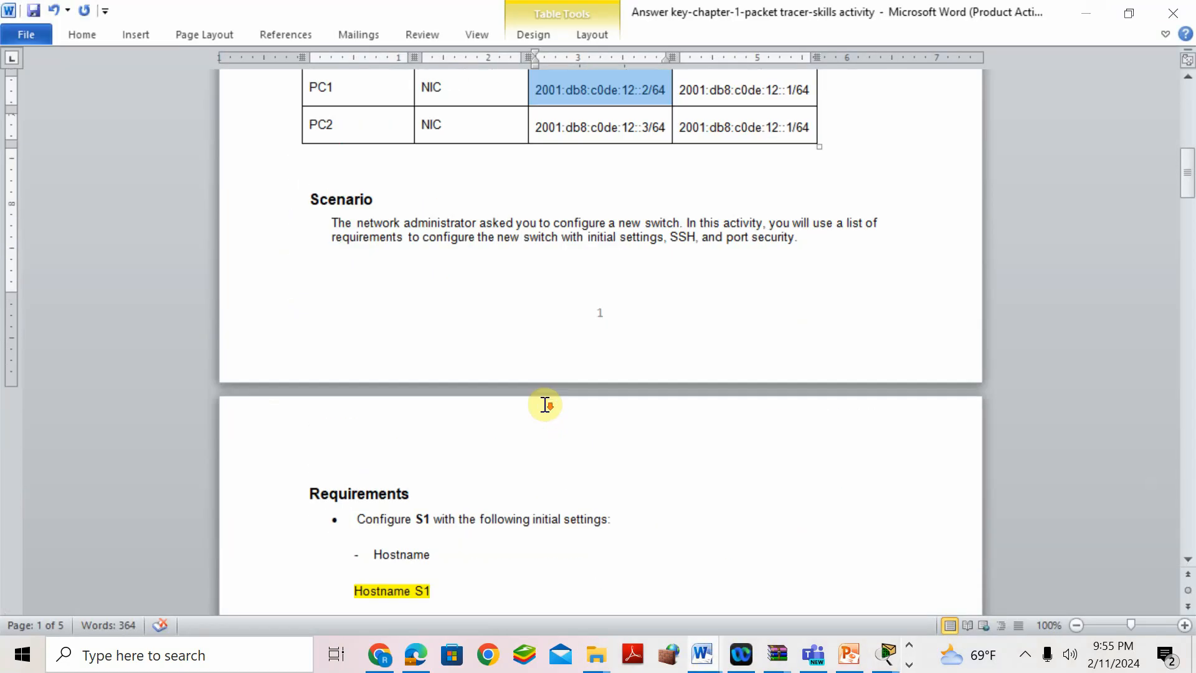
scroll(553, 418, down, 18)
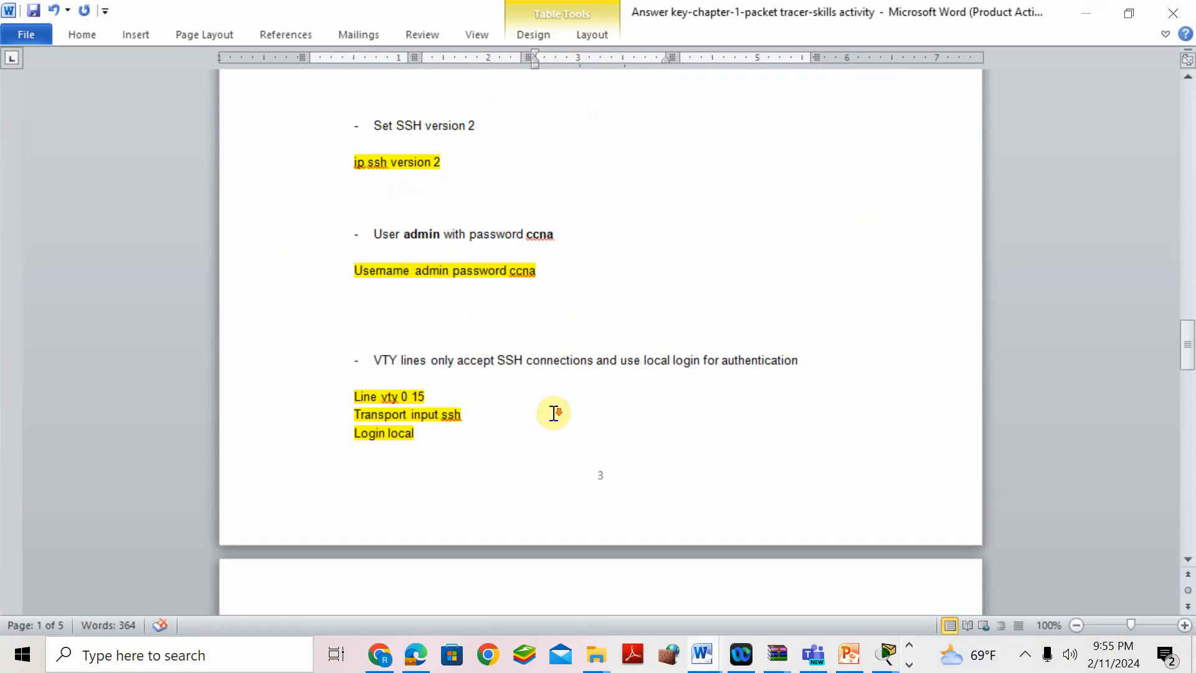
scroll(554, 413, down, 12)
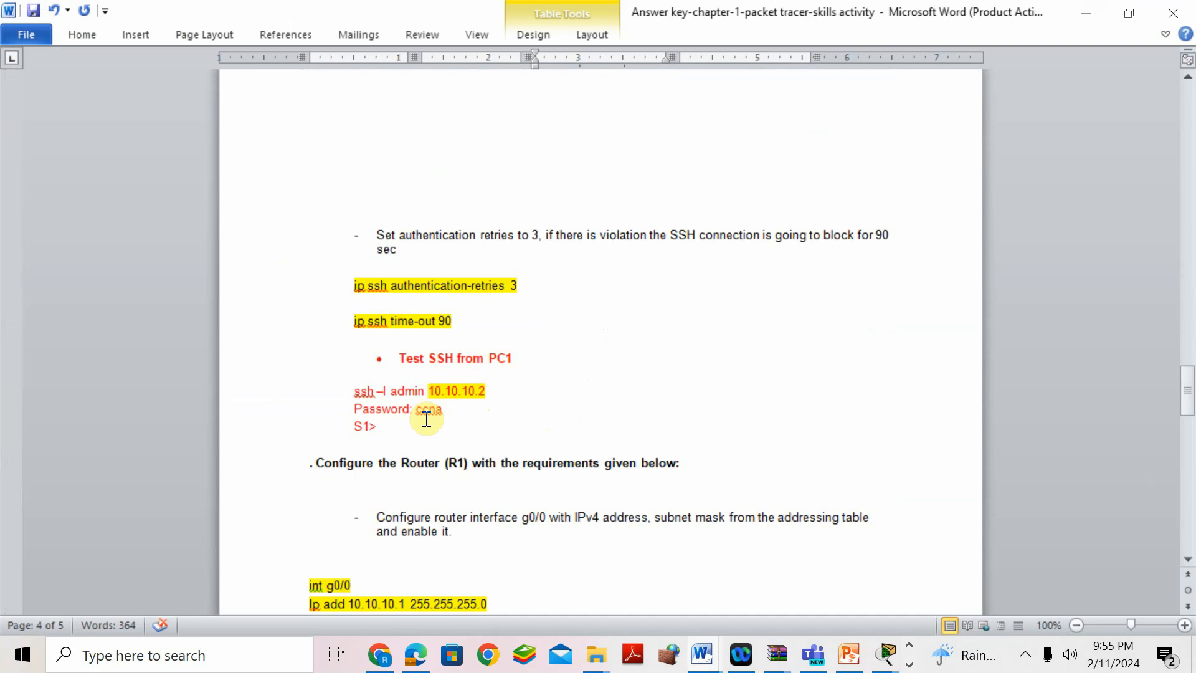
click(885, 654)
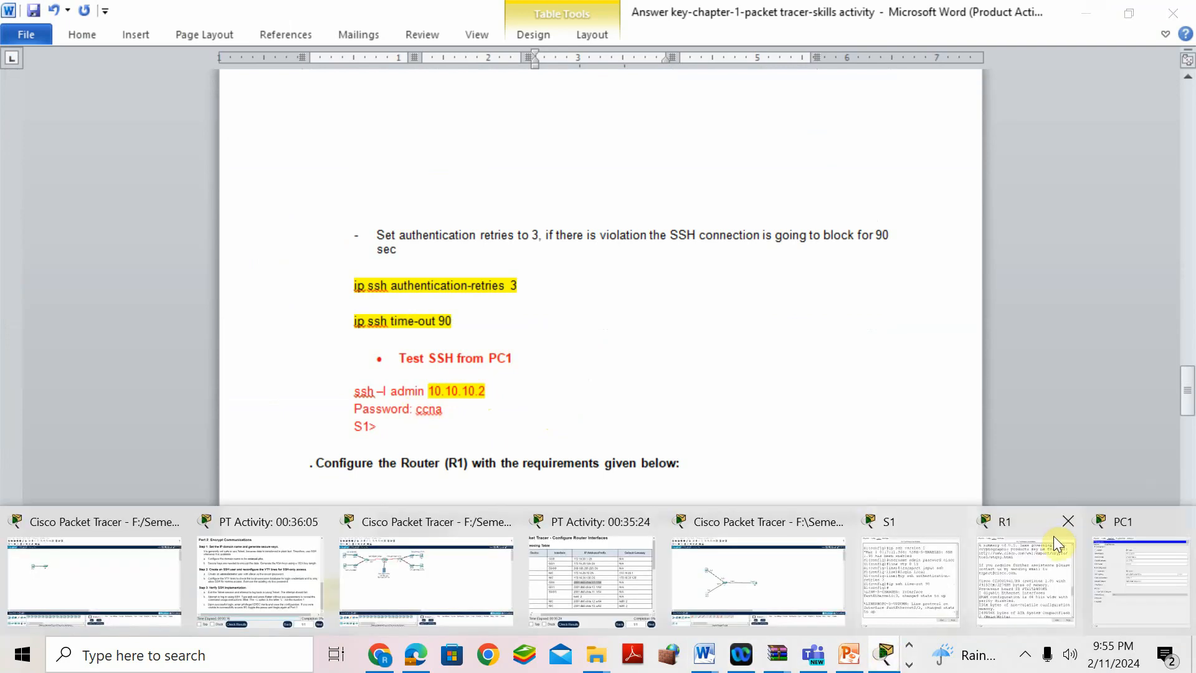
- Open PC1's Command Prompt after closing its IP Configuration panel
click(1131, 530)
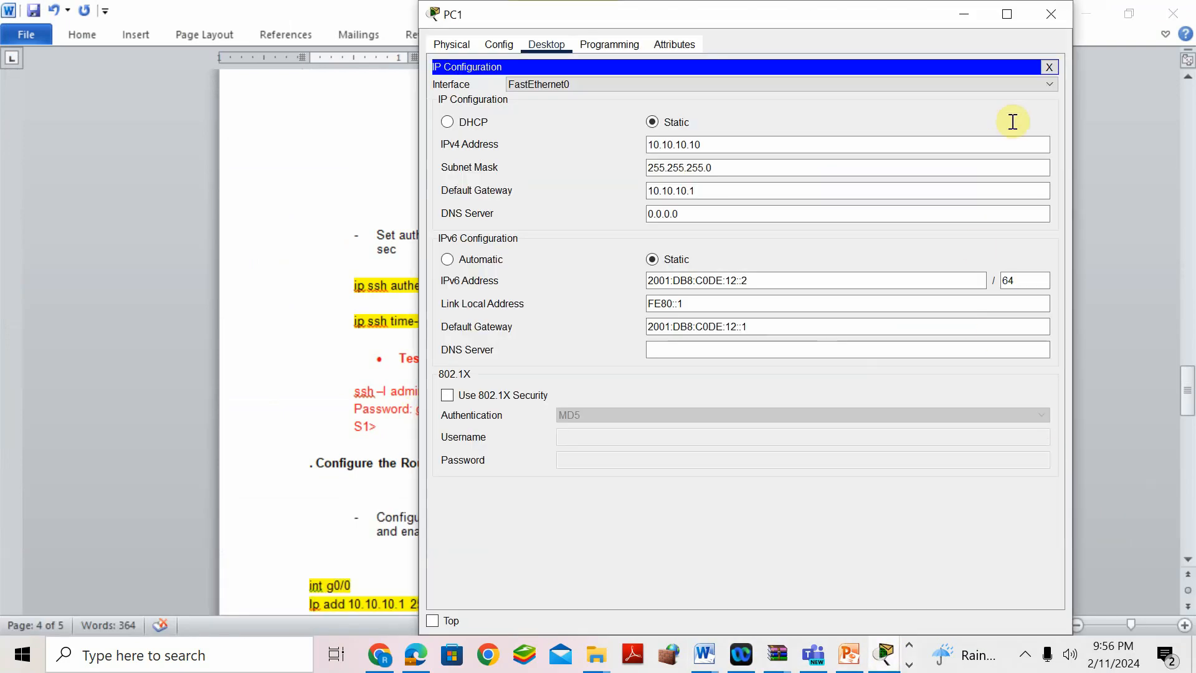
click(1049, 68)
click(858, 113)
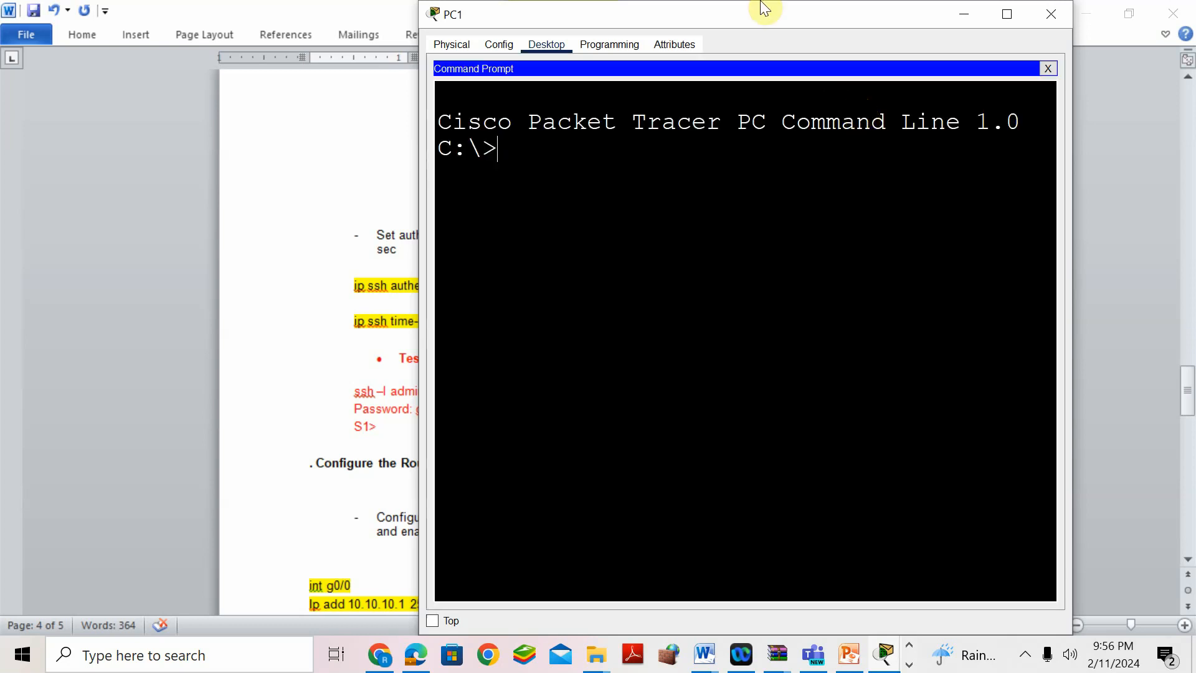
drag(742, 13, 959, 84)
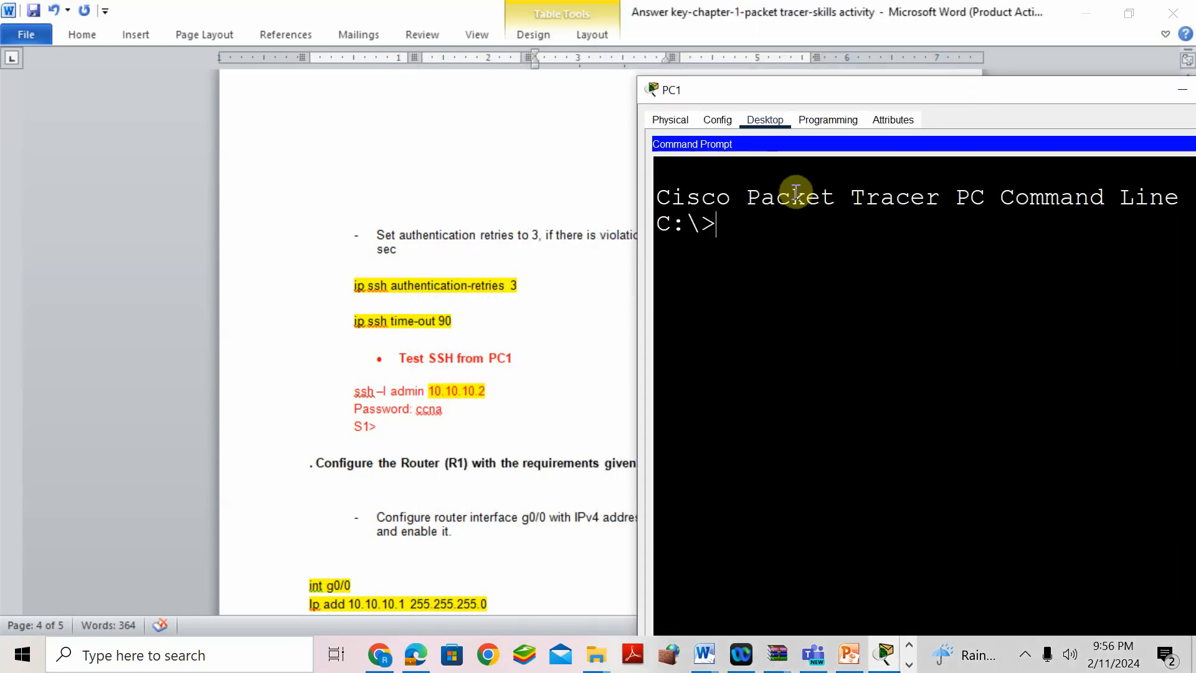
- Start entering the SSH login command ssh -l admin at PC1's prompt
text(ssh -l)
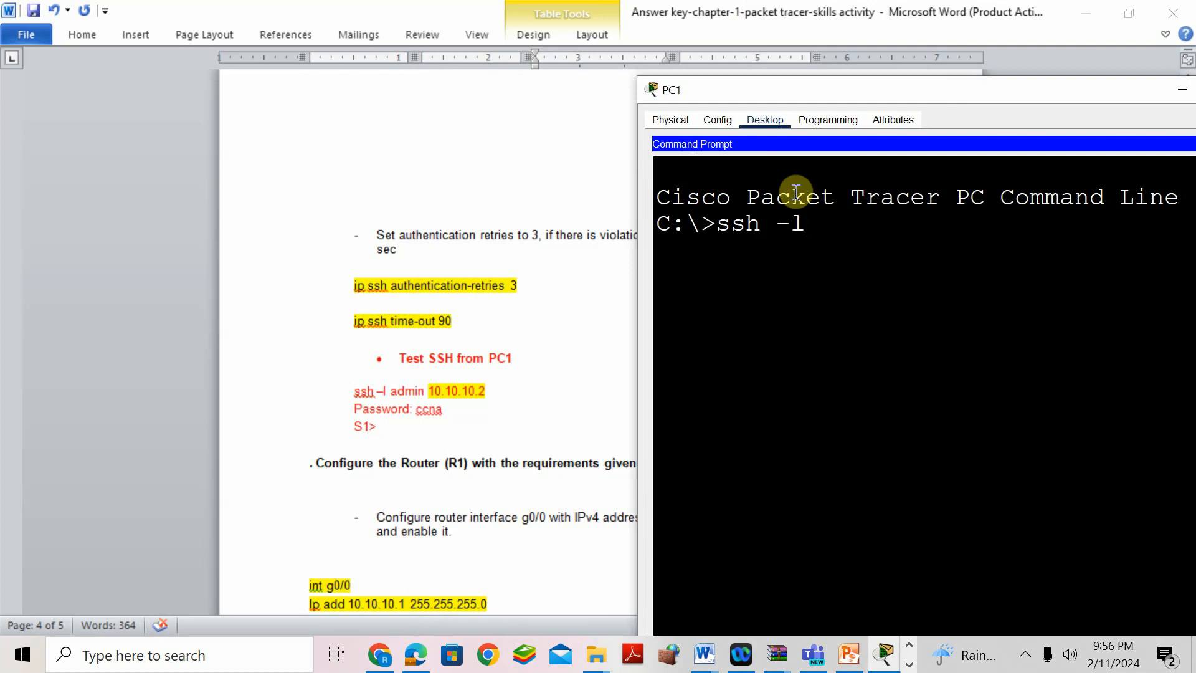
text(admin)
scroll(464, 255, up, 8)
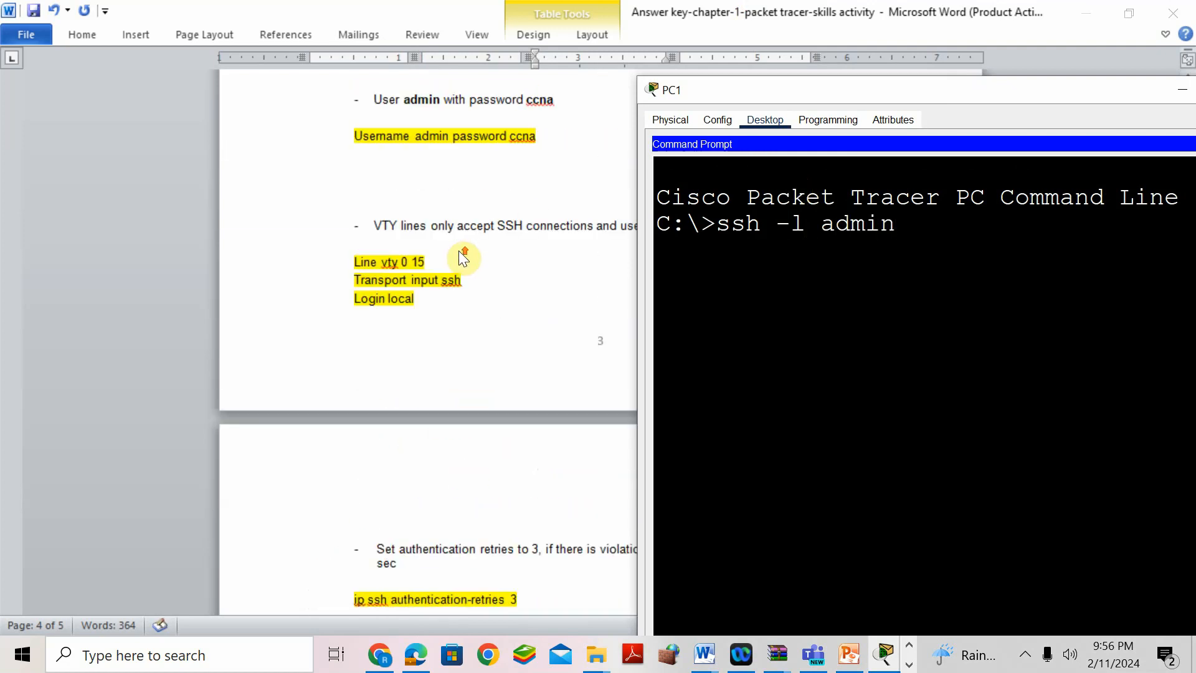
scroll(464, 257, up, 1)
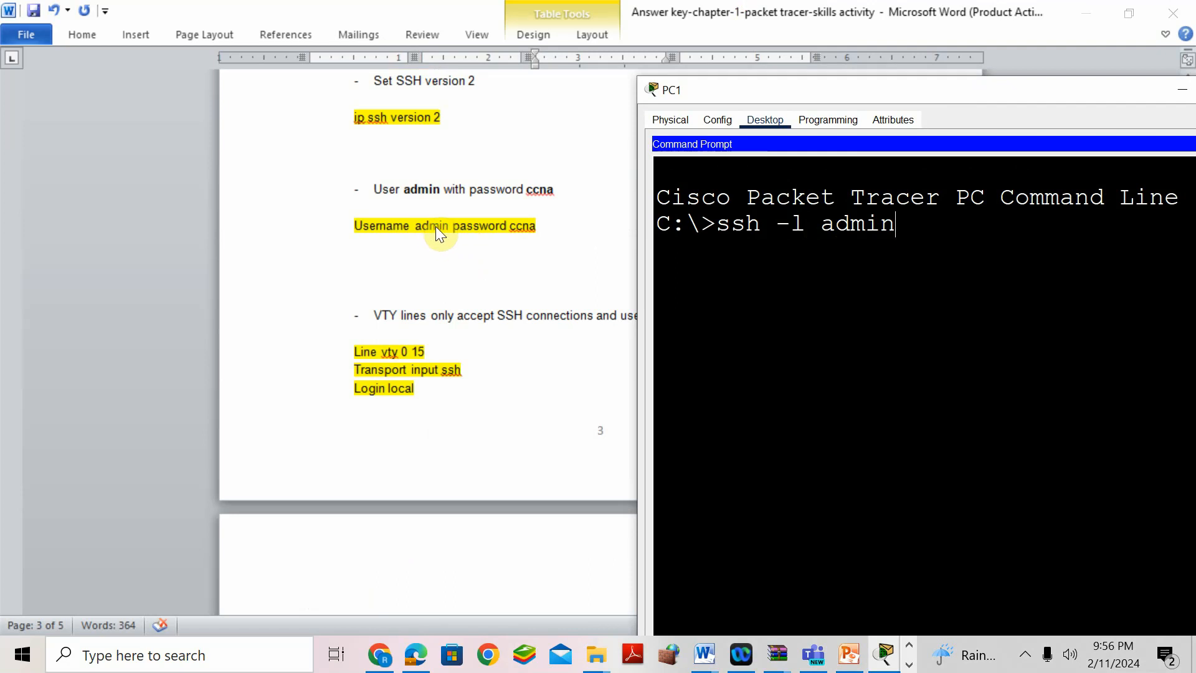
scroll(464, 395, down, 5)
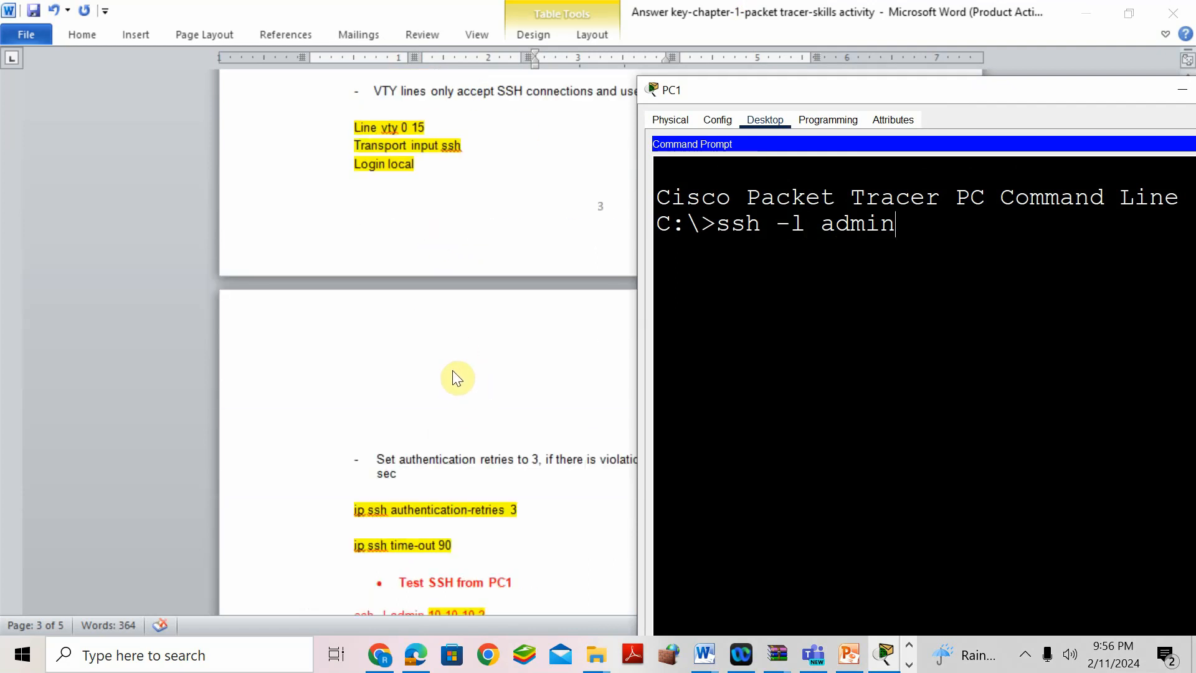
scroll(455, 376, up, 18)
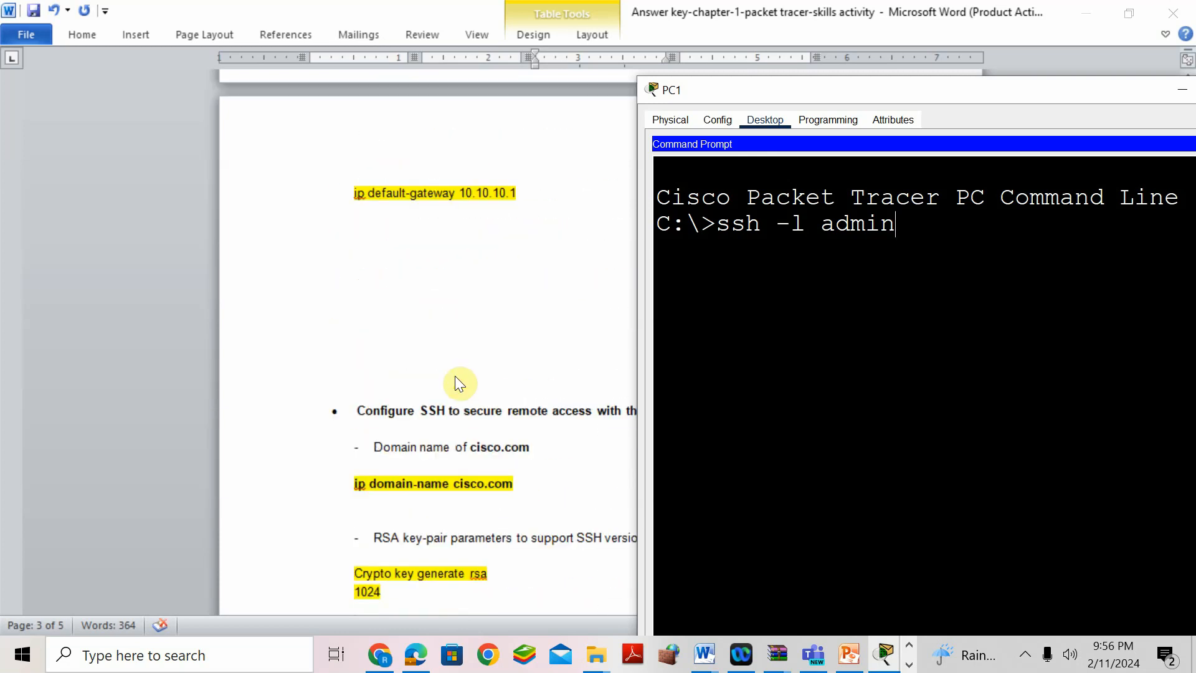
scroll(455, 376, up, 18)
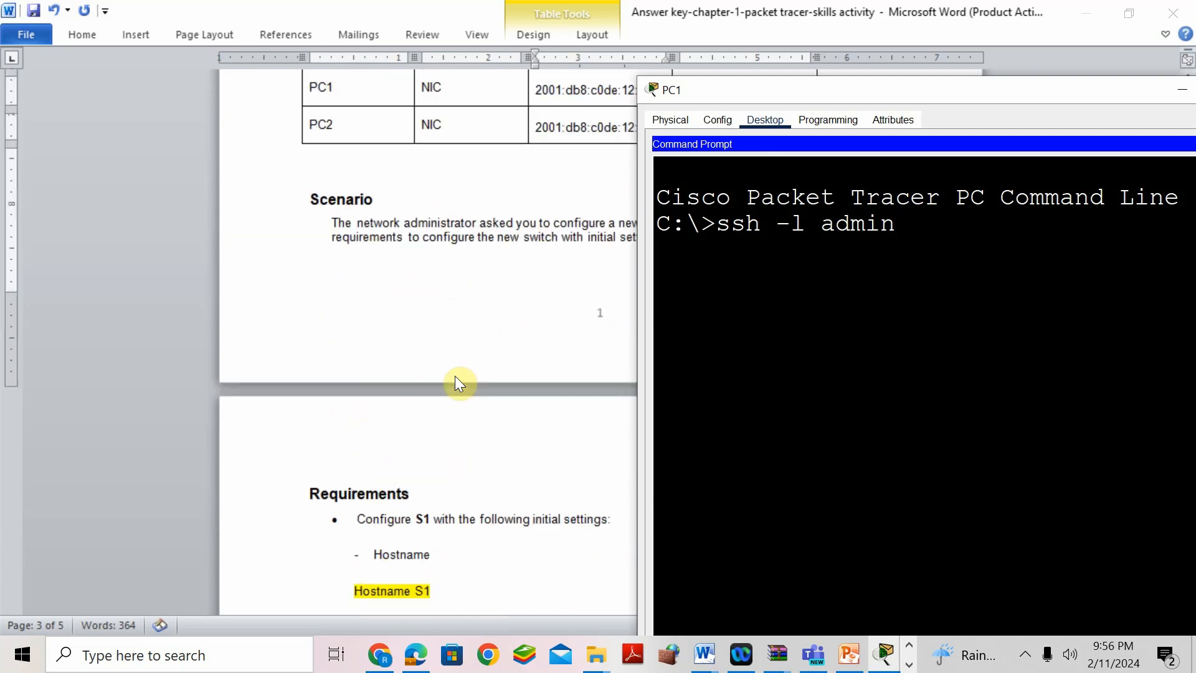
scroll(443, 246, up, 2)
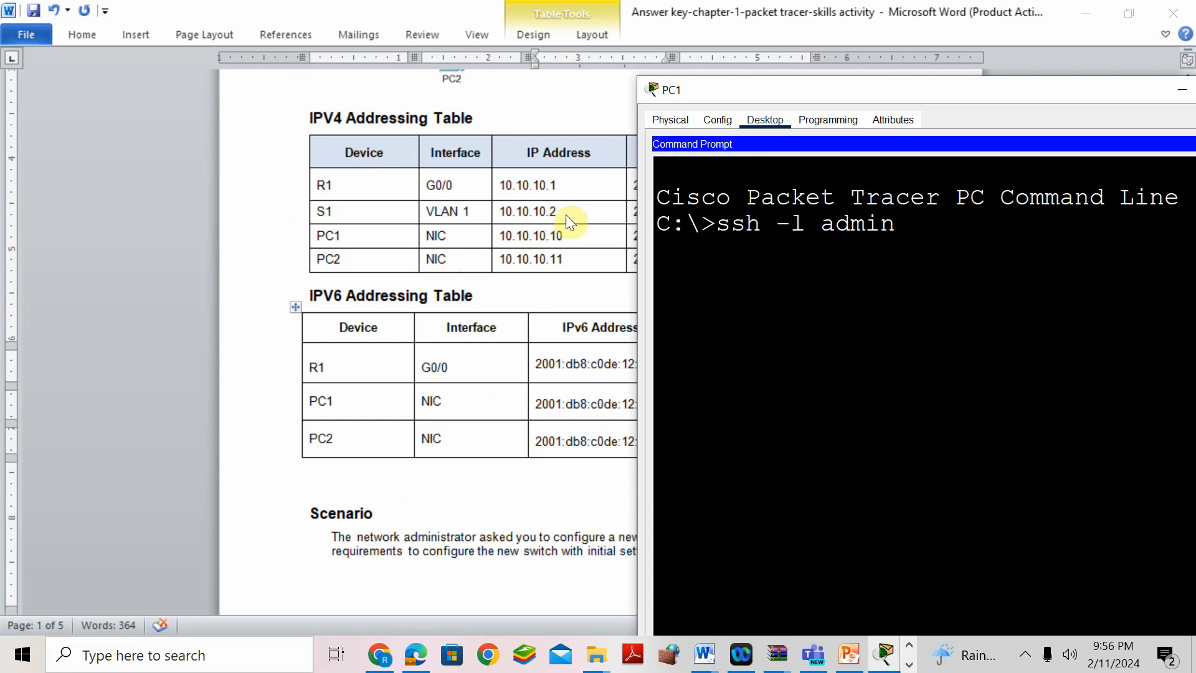
scroll(457, 429, down, 15)
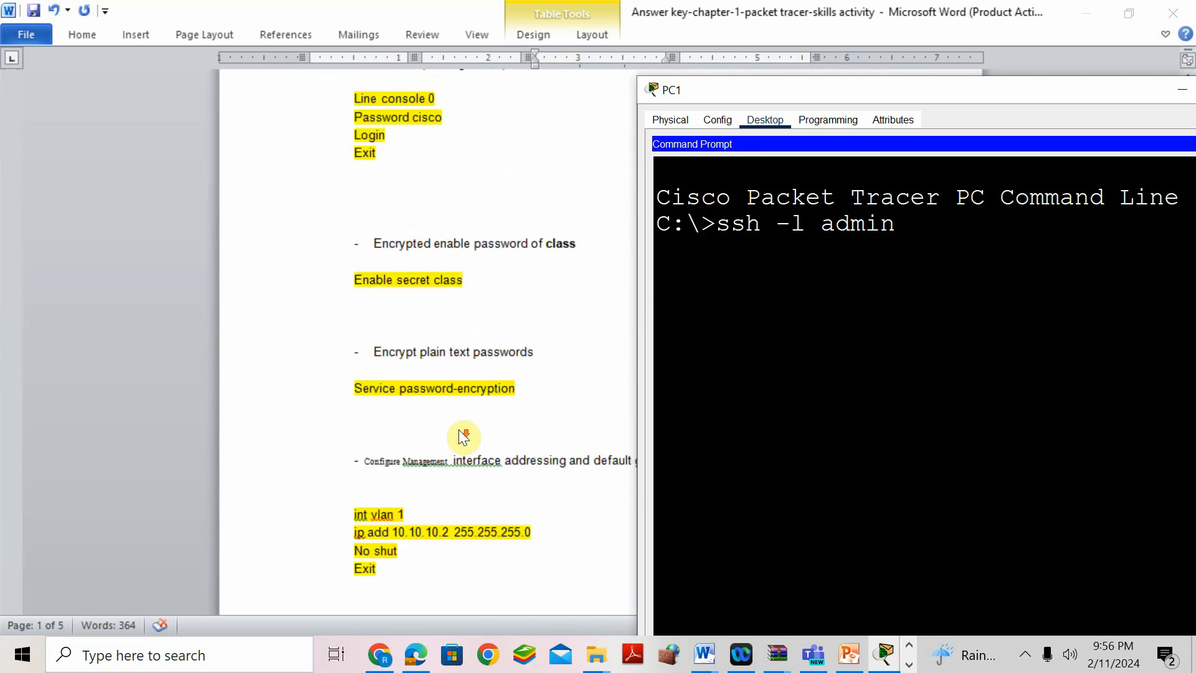
scroll(460, 431, down, 15)
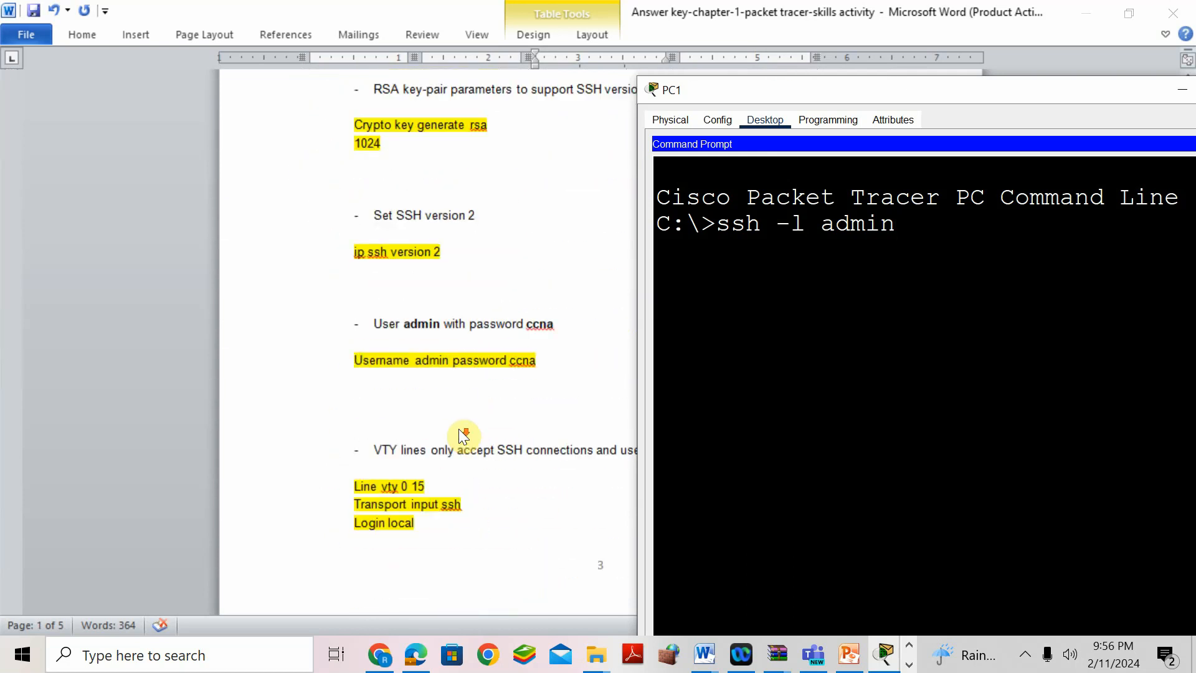
scroll(460, 430, down, 6)
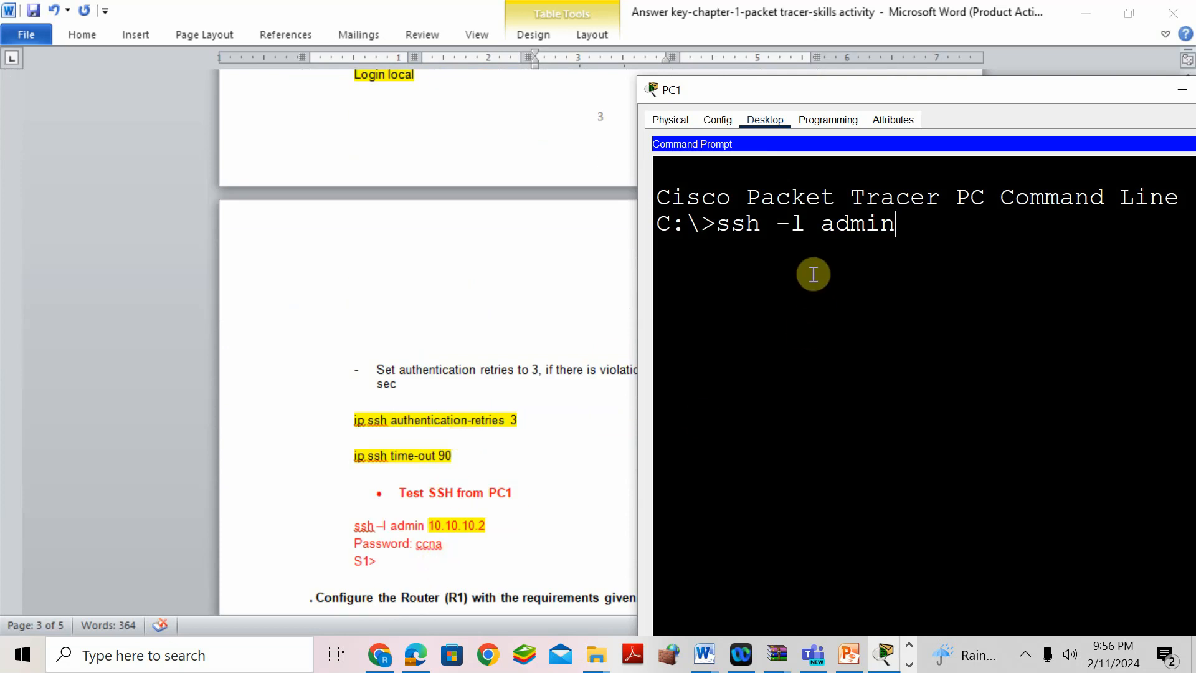
- Target 10.10.10.2 and submit the password; the login returns % Login invalid
text(10.10.10.2)
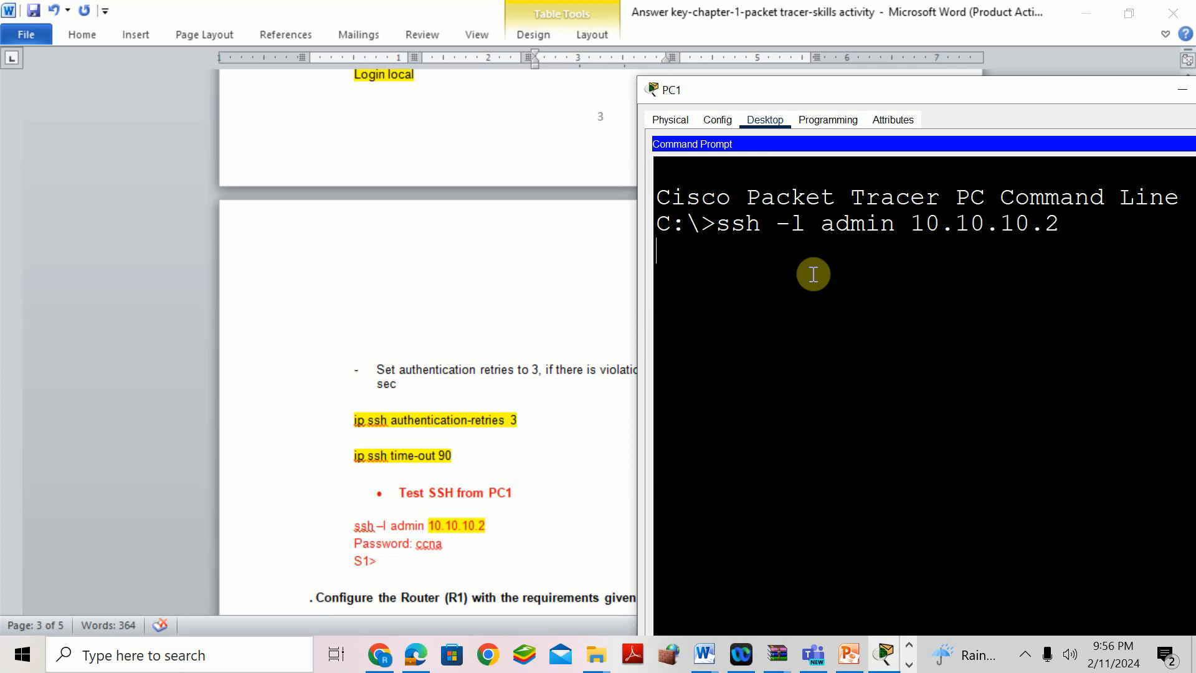
scroll(532, 263, up, 6)
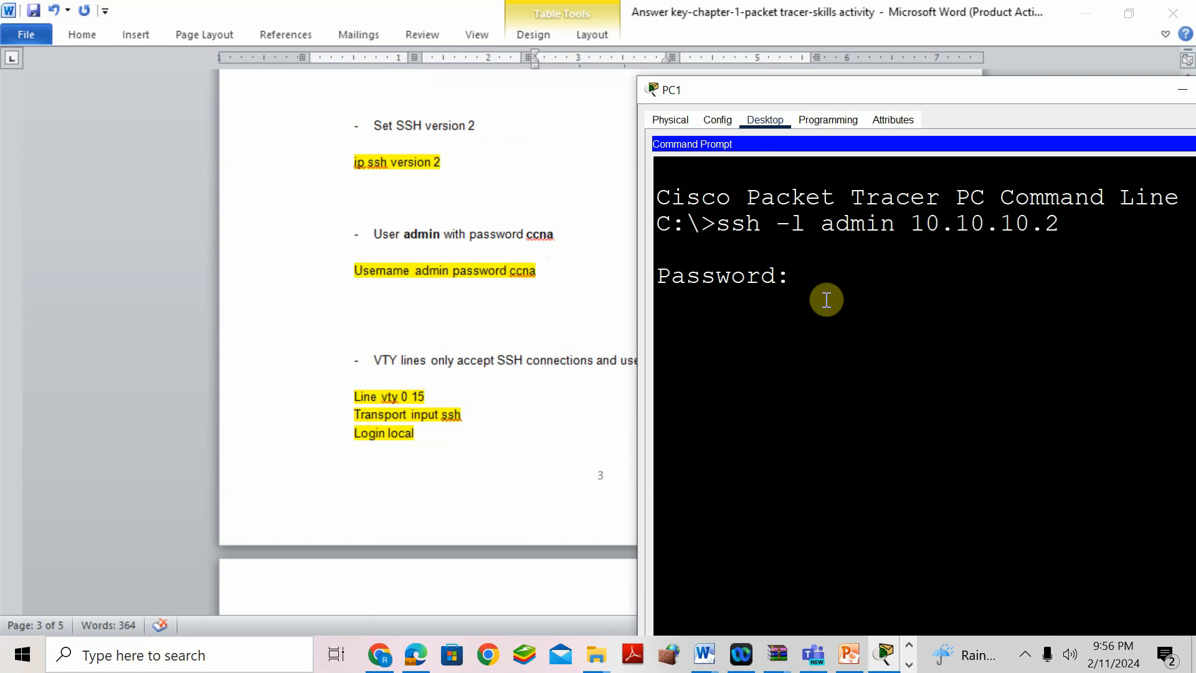
key(Return)
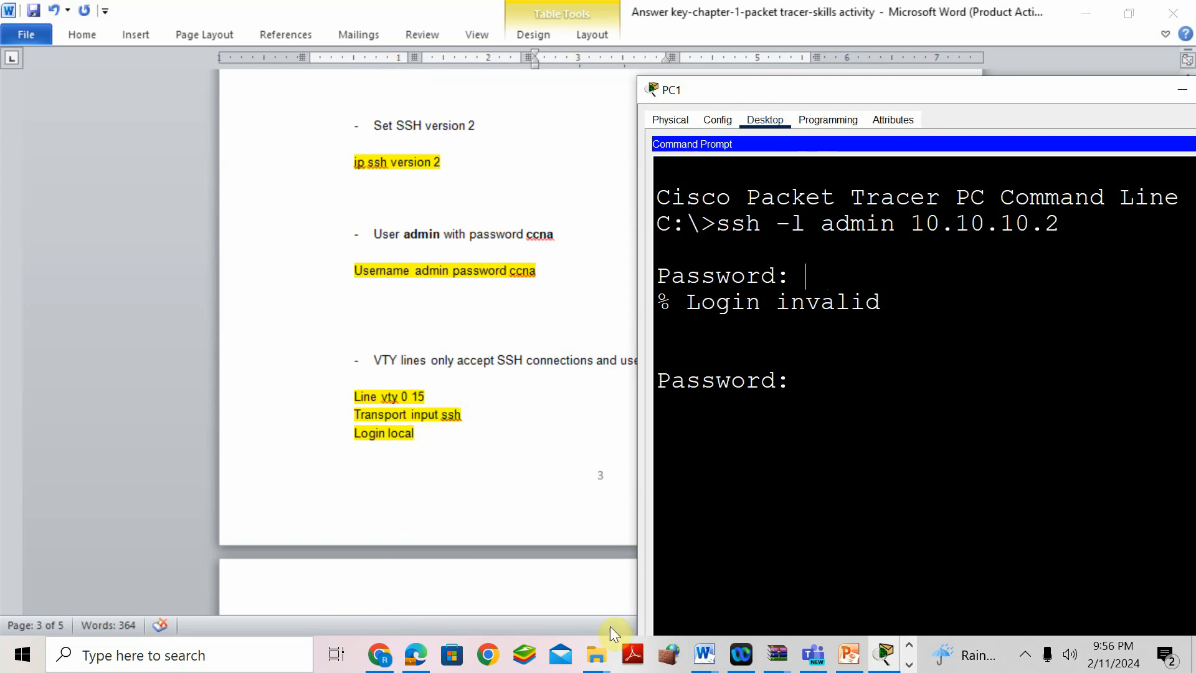
click(895, 656)
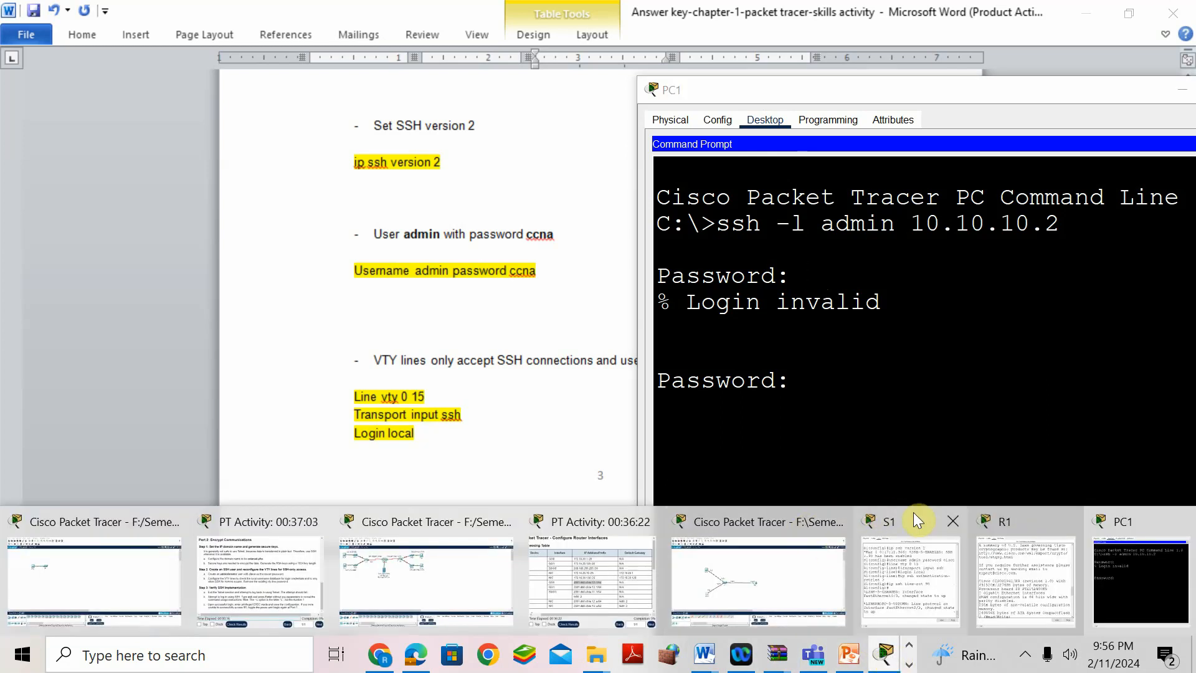
- Bring up switch S1's command line and review its earlier configuration output
click(891, 517)
scroll(807, 364, up, 1)
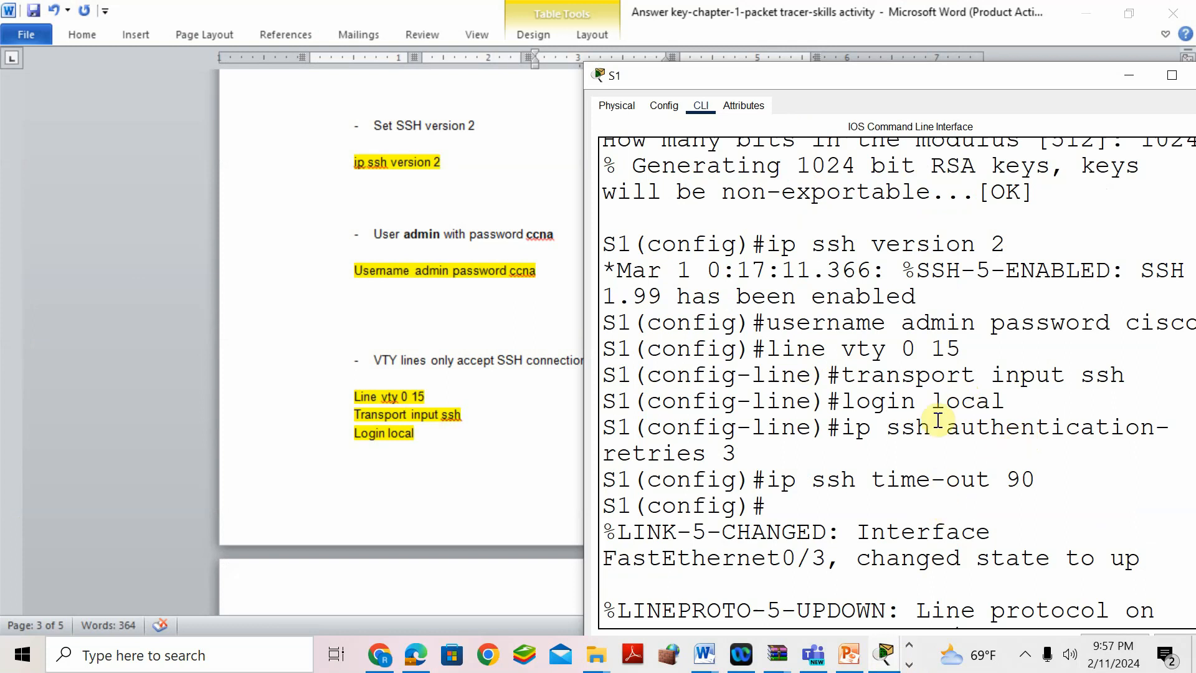
scroll(938, 407, up, 2)
scroll(939, 406, up, 1)
scroll(939, 408, down, 3)
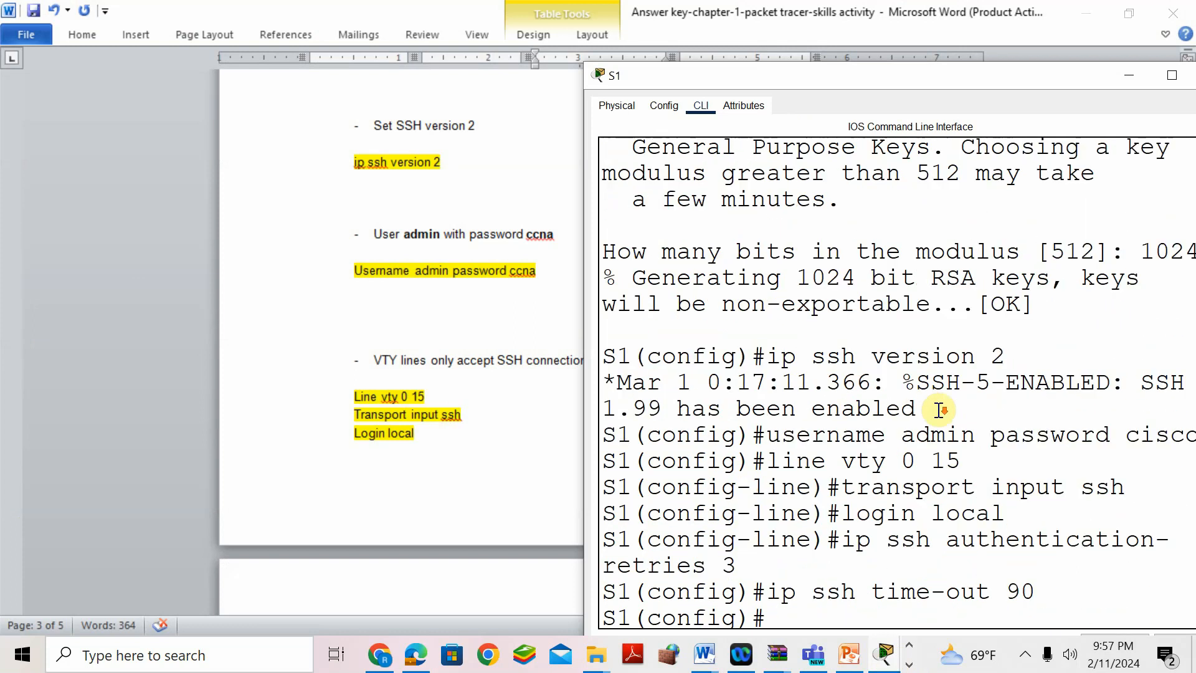
scroll(939, 410, down, 1)
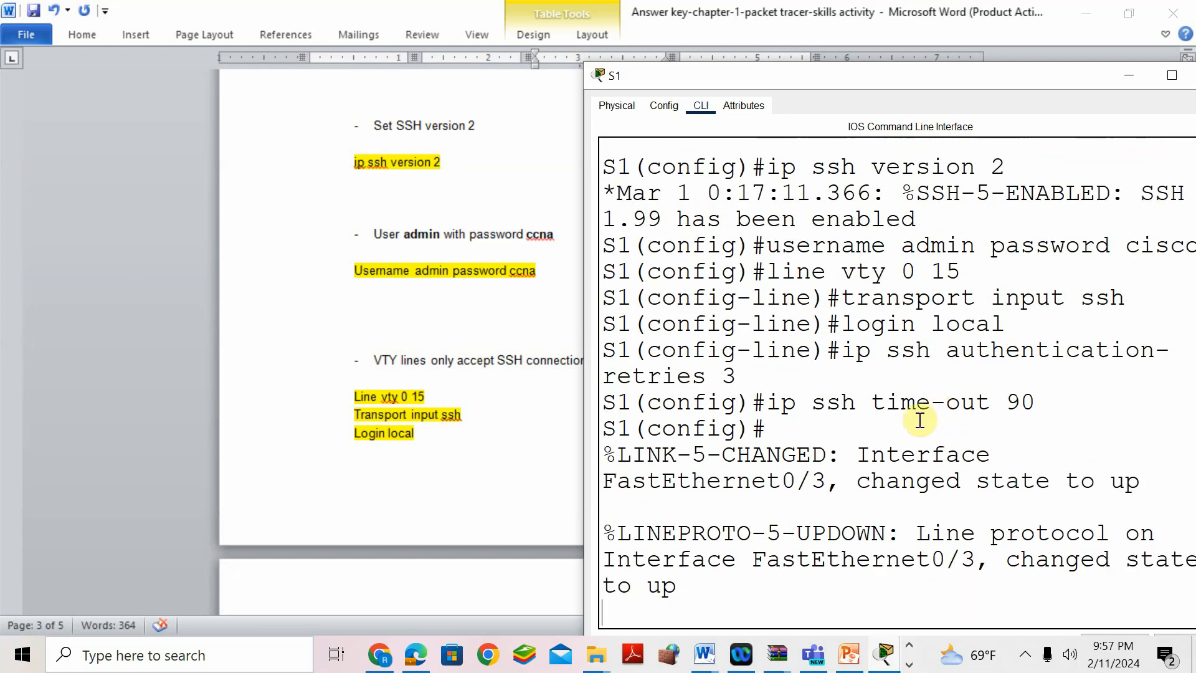
scroll(918, 416, down, 1)
scroll(918, 420, down, 1)
- Exit configuration mode and run show ip ssh, showing SSH 2.0, 90-second timeout, 3 retries
text(END)
key(Return)
text(SH)
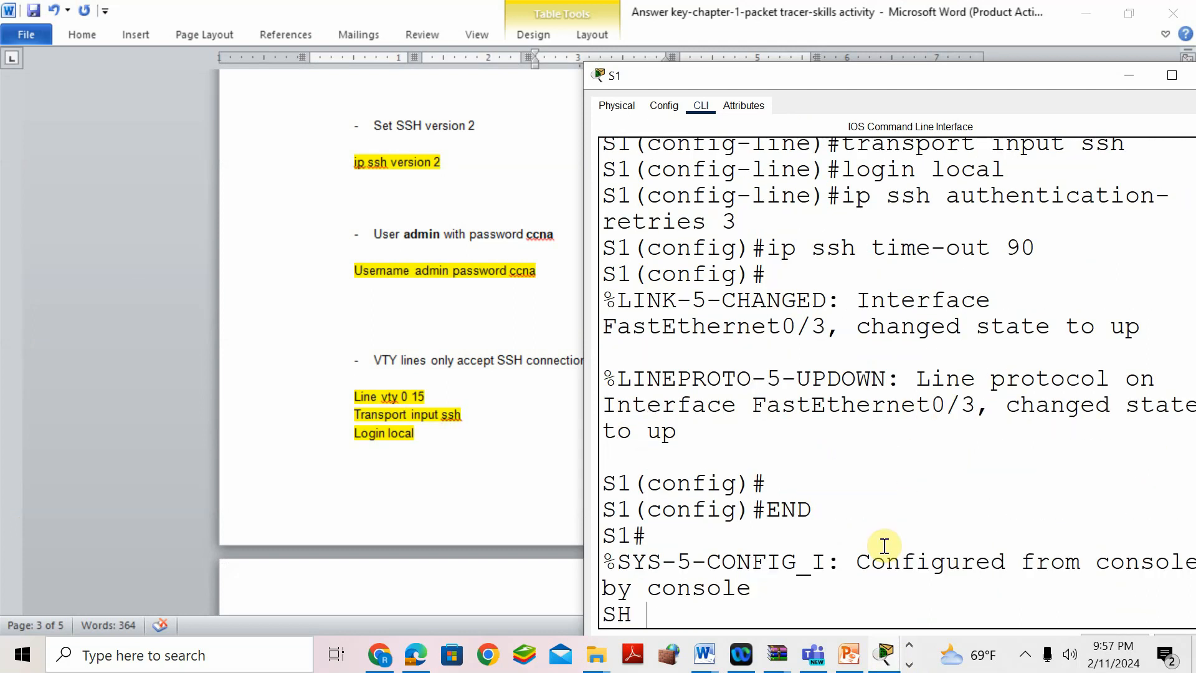
text( IP SSH)
key(Return)
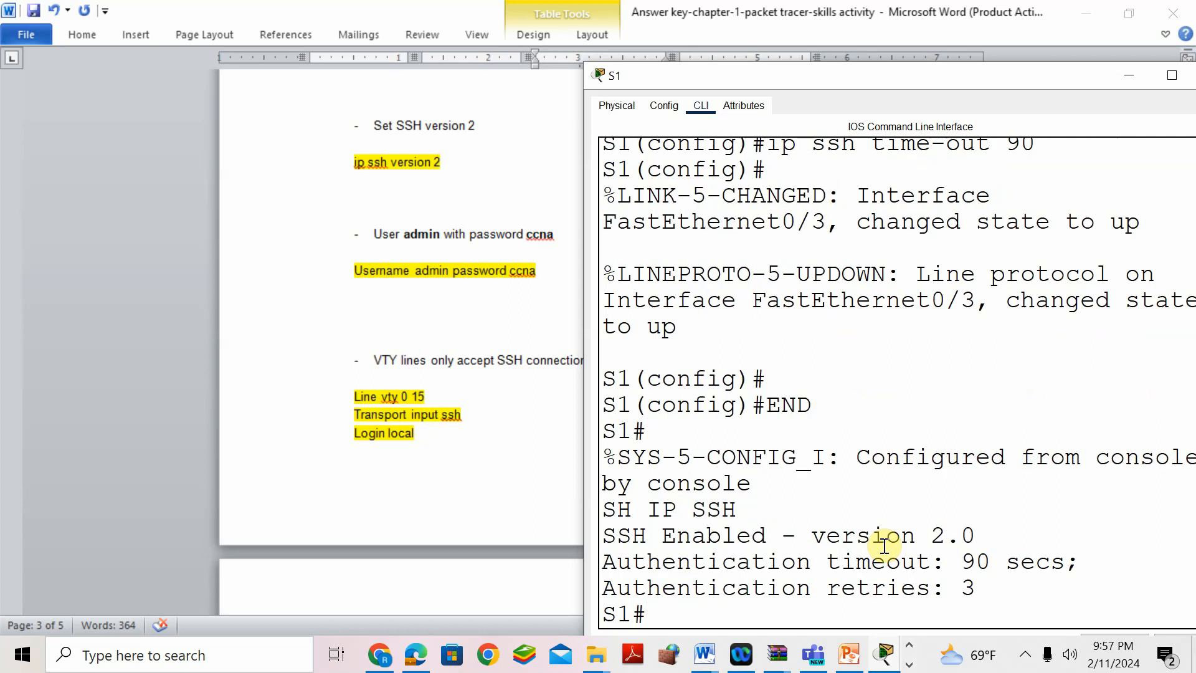
key(Up)
text(PASSWORD)
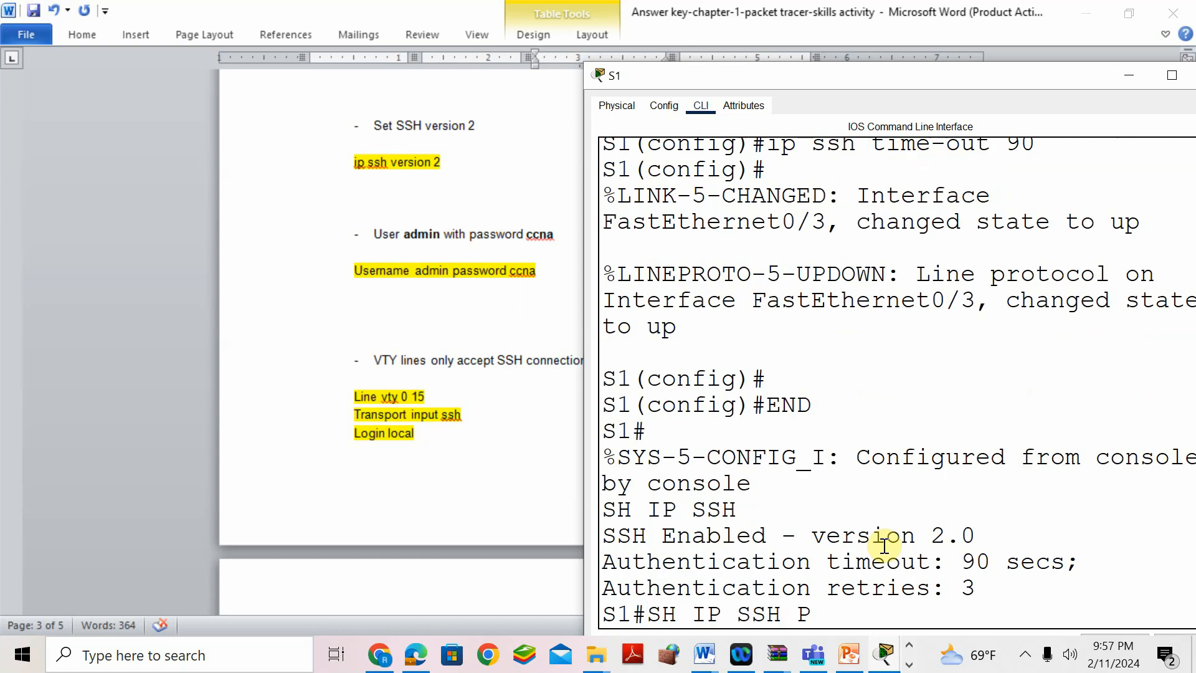
key(Return)
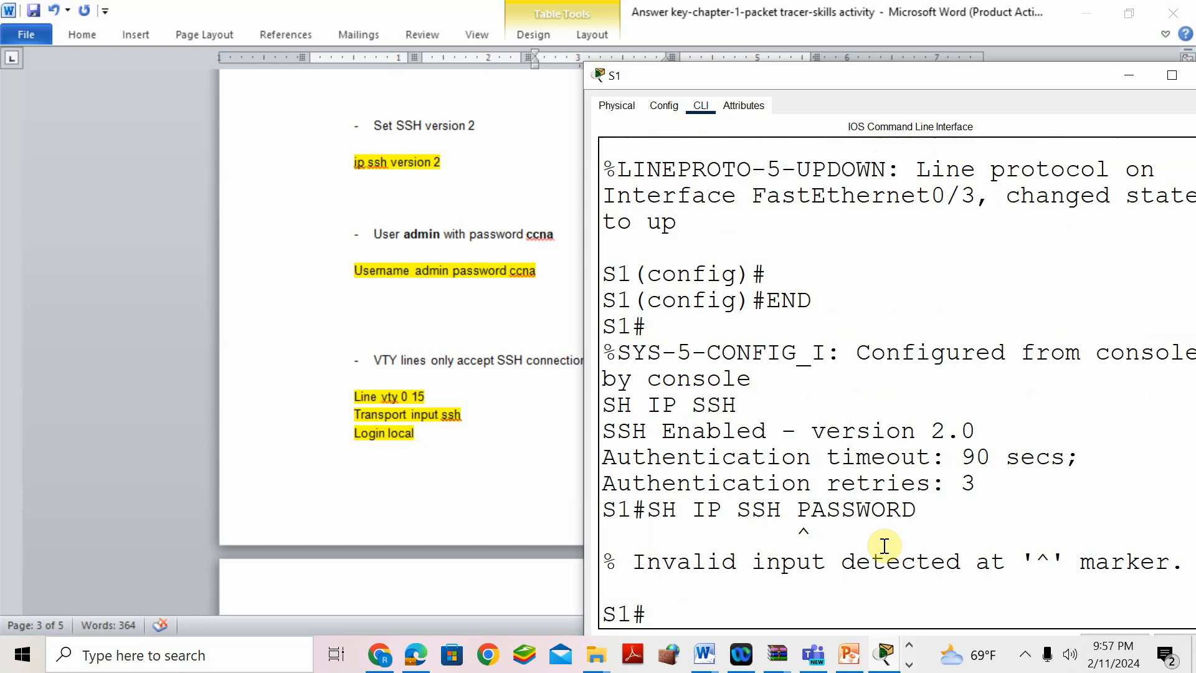
- Maximize the S1 console window to full screen
click(737, 535)
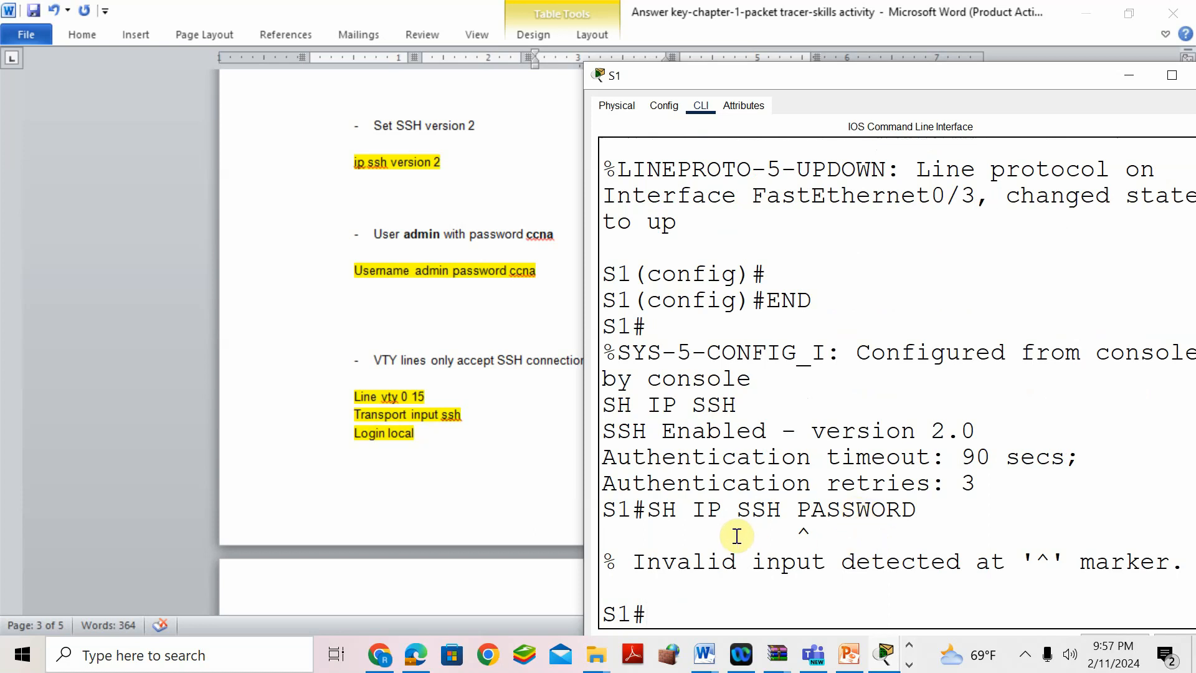
scroll(768, 379, up, 4)
drag(1066, 74, 886, 69)
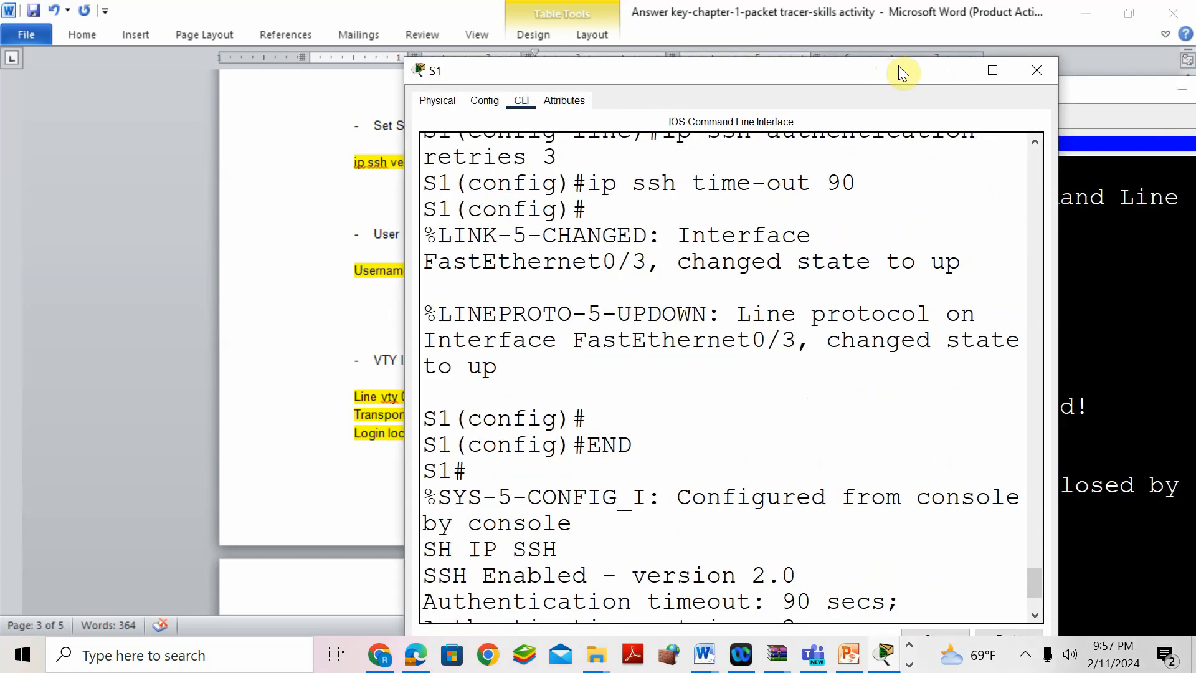
click(993, 71)
scroll(681, 414, up, 5)
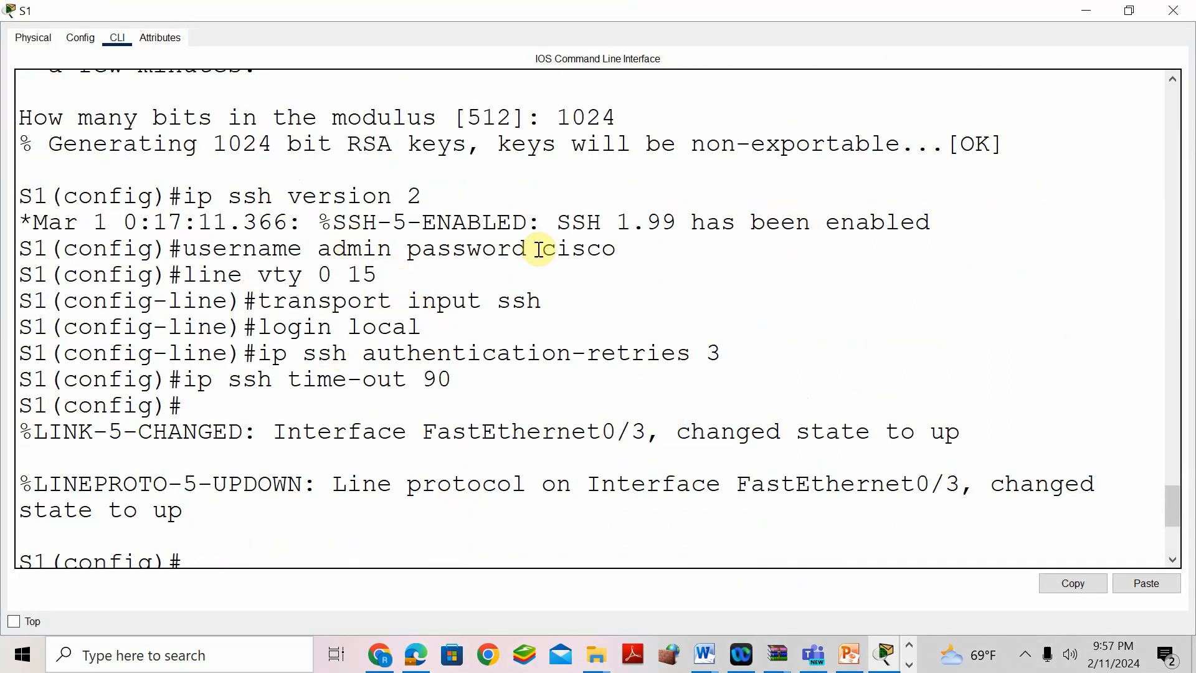
- Rerun ssh -l admin 10.10.10.2 on PC1, fail again with Login invalid, then reopen S1
click(1087, 11)
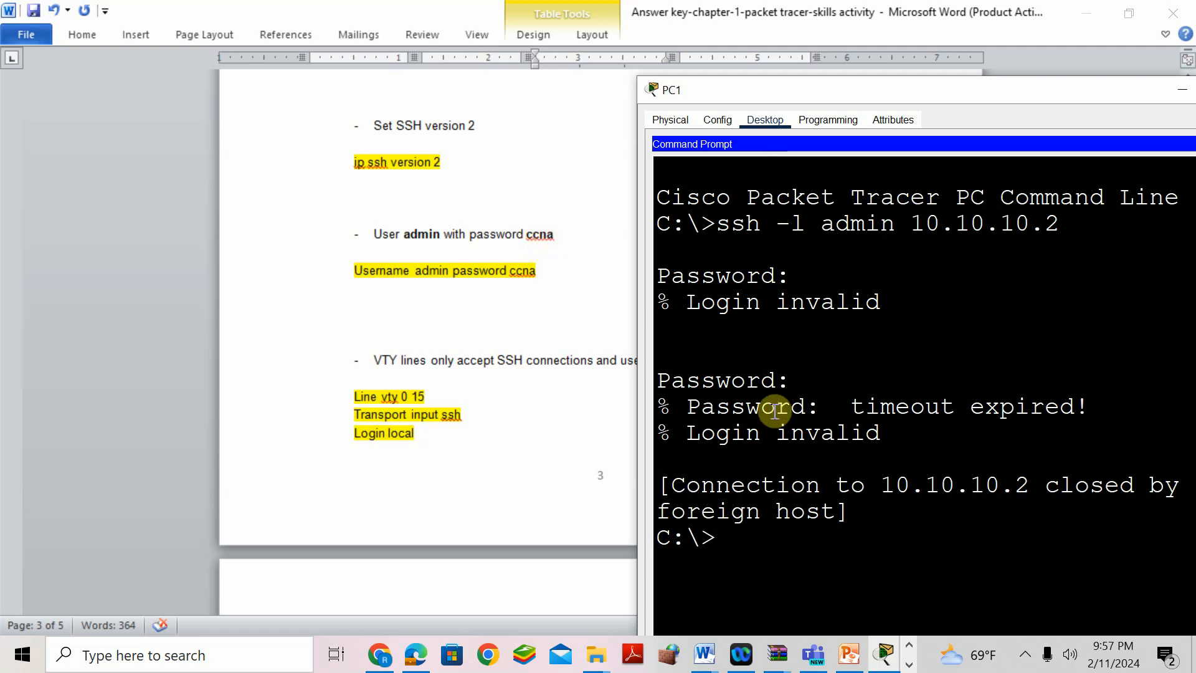
key(Up)
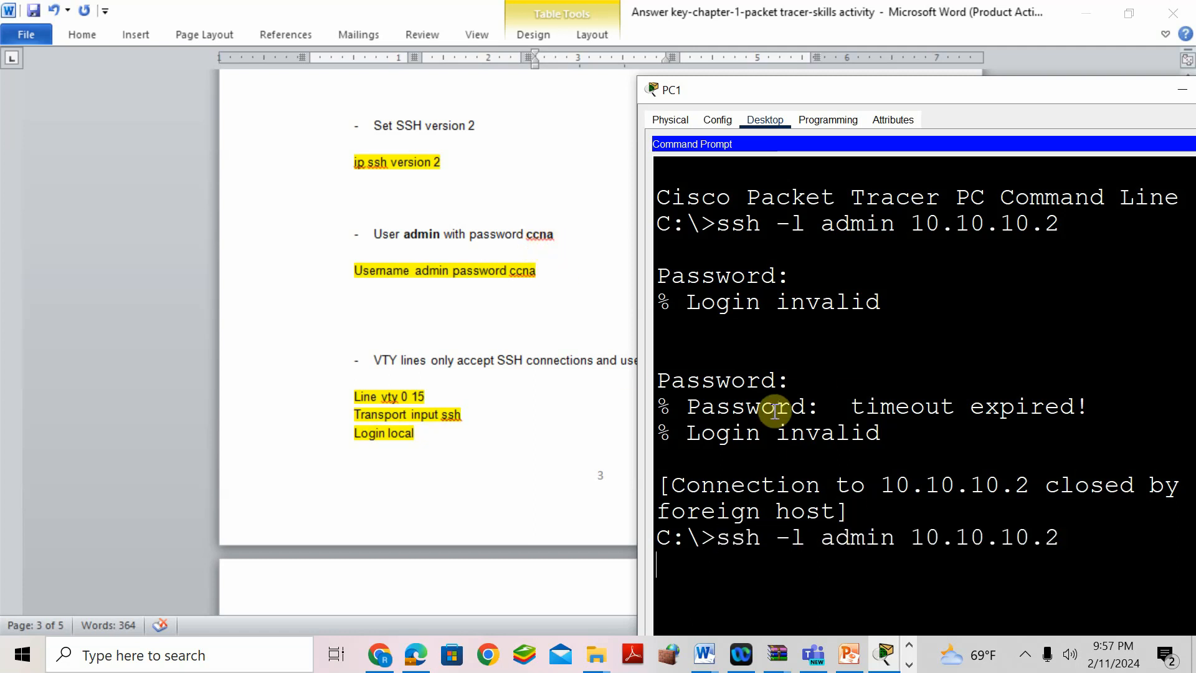
key(Return)
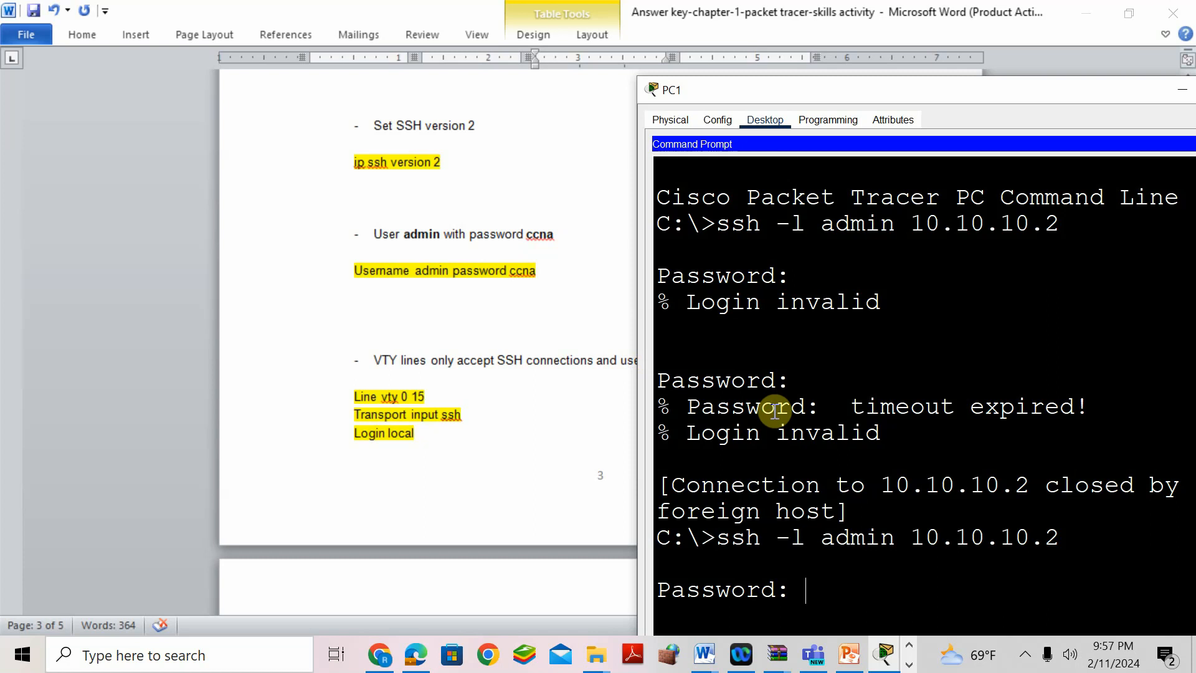
key(Return)
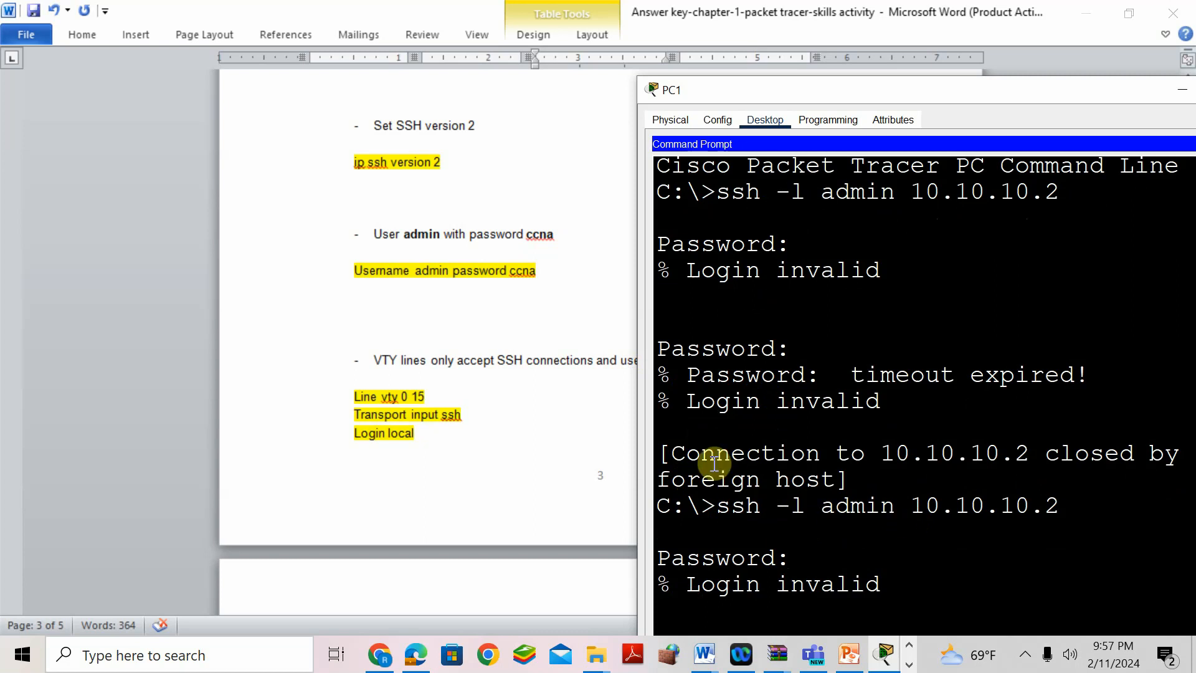
click(885, 654)
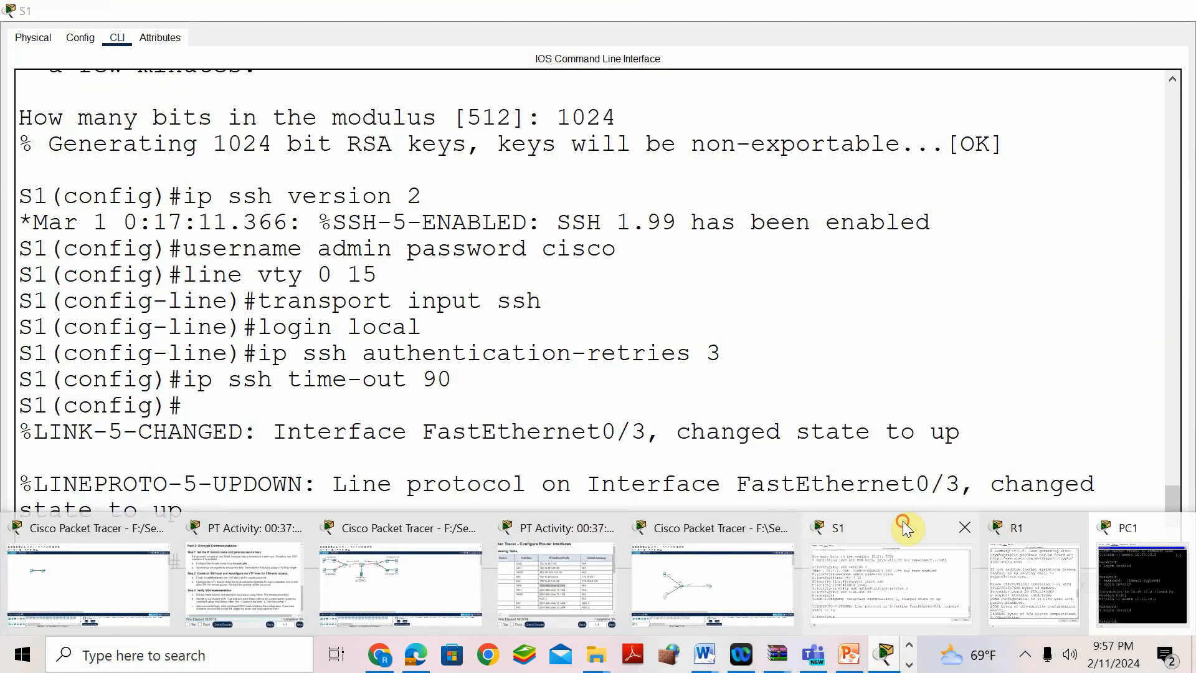
- Maximize S1's console, scroll back through its history for the admin password, then minimize it
click(903, 521)
click(184, 229)
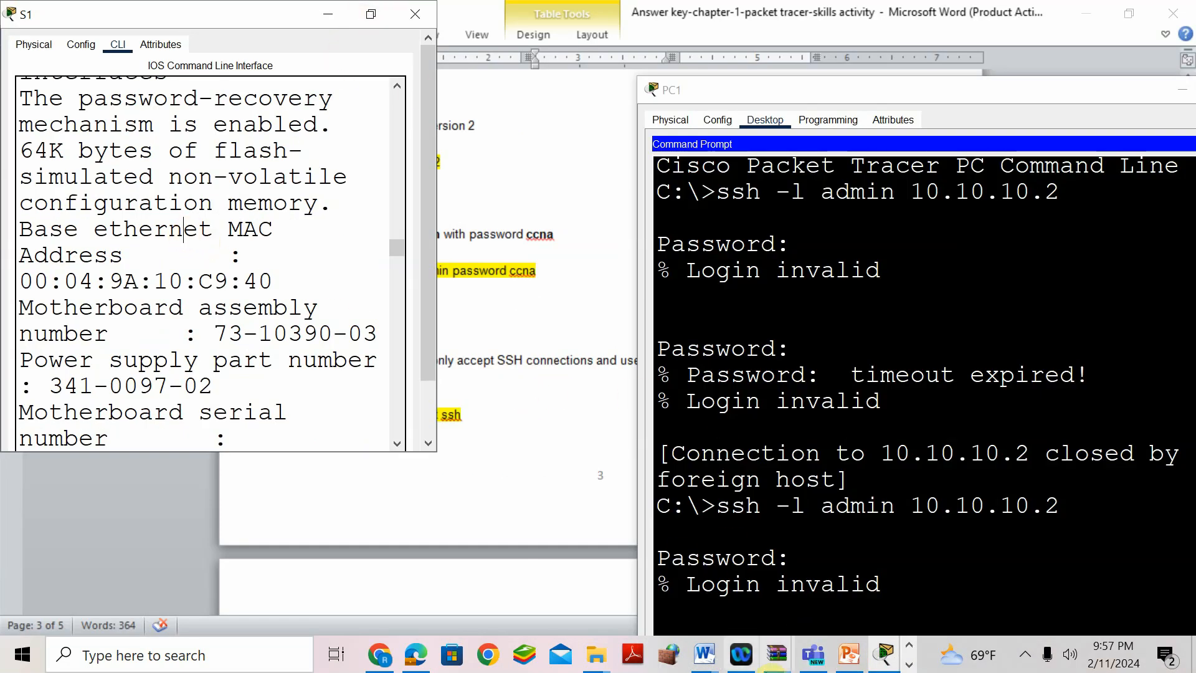
click(887, 657)
click(924, 525)
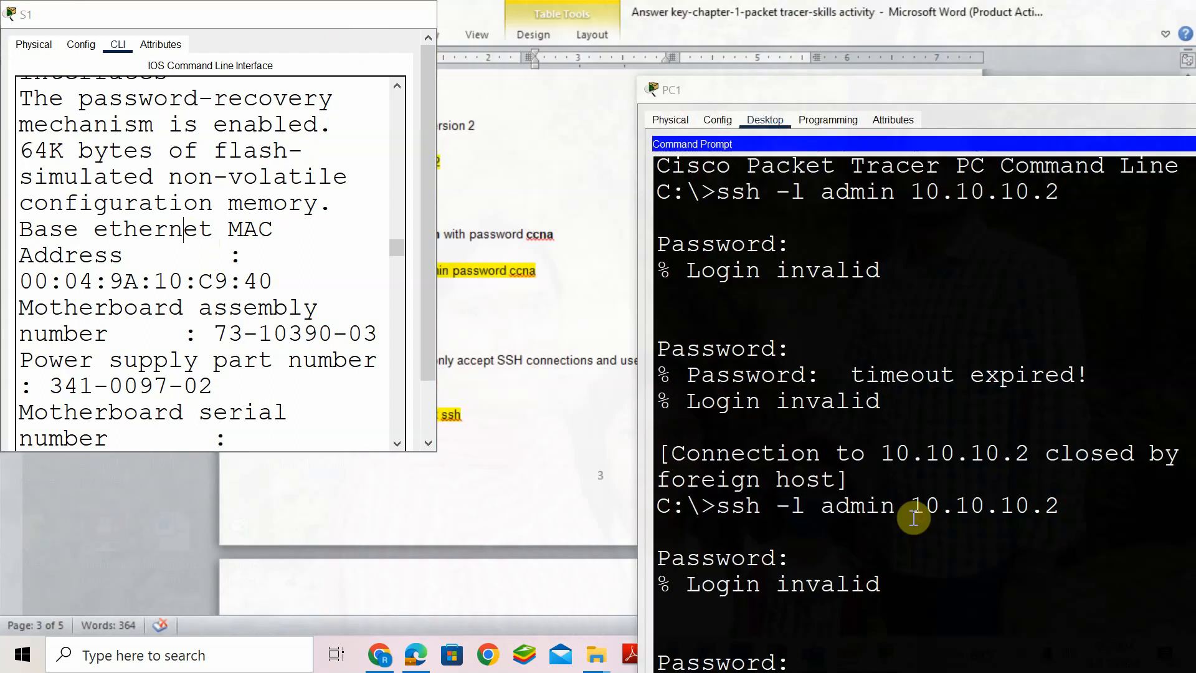
drag(215, 16, 561, 133)
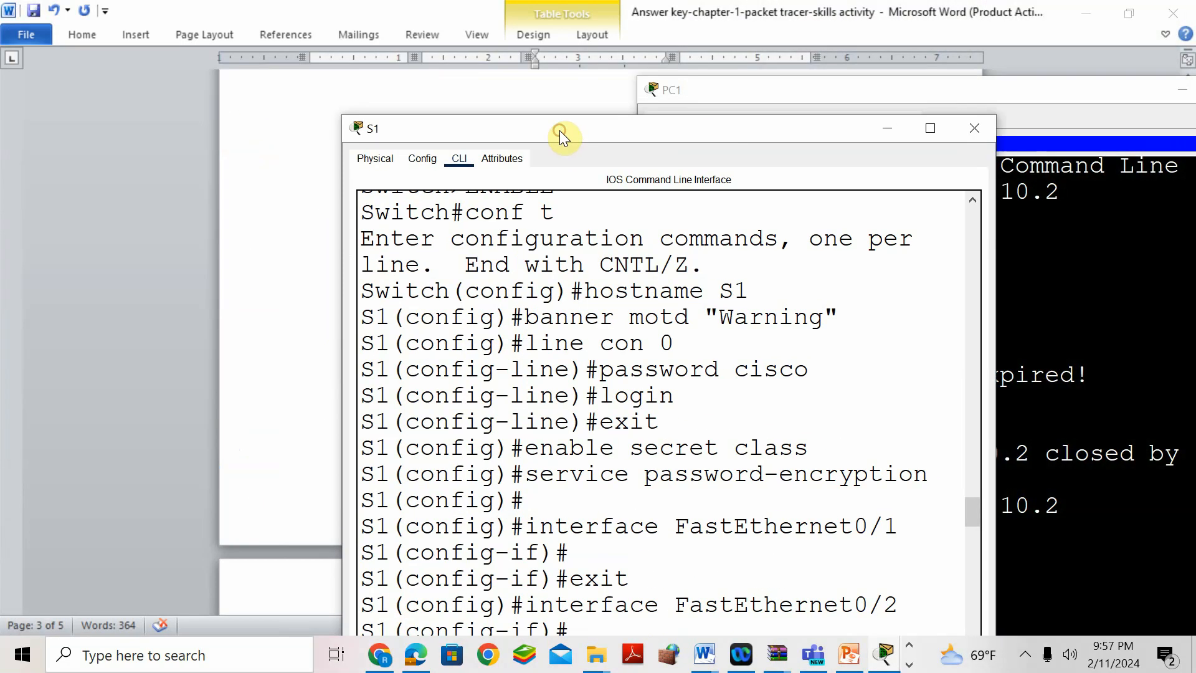
click(931, 129)
scroll(713, 340, up, 2)
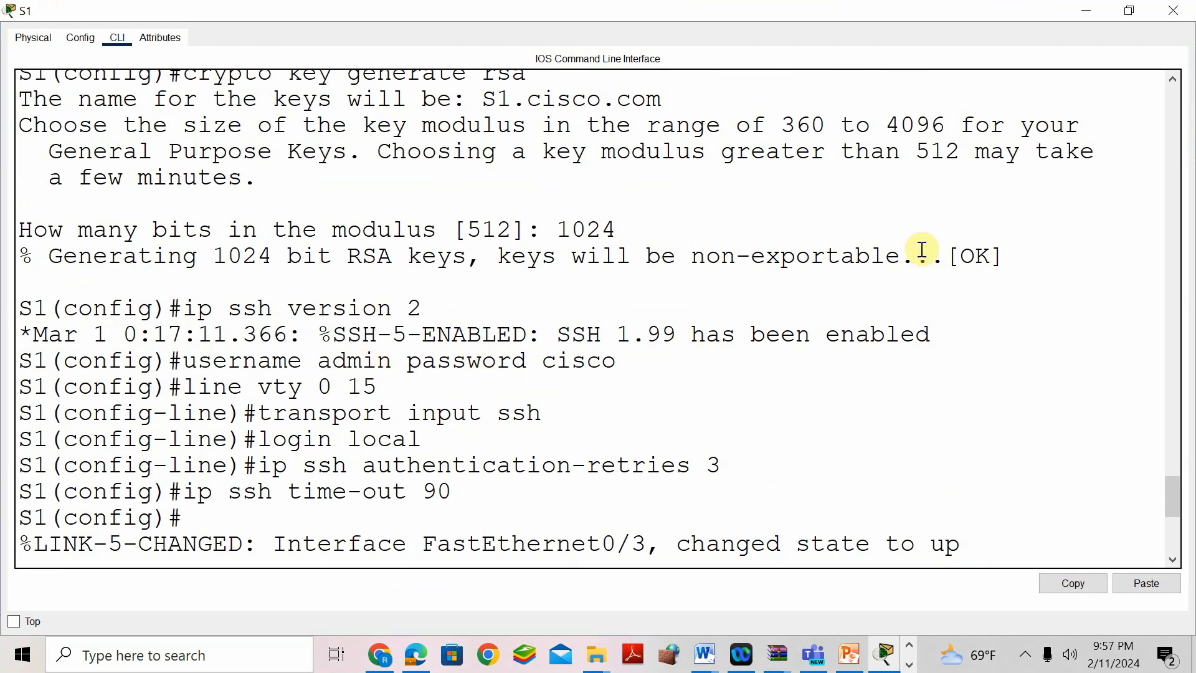
scroll(523, 345, up, 5)
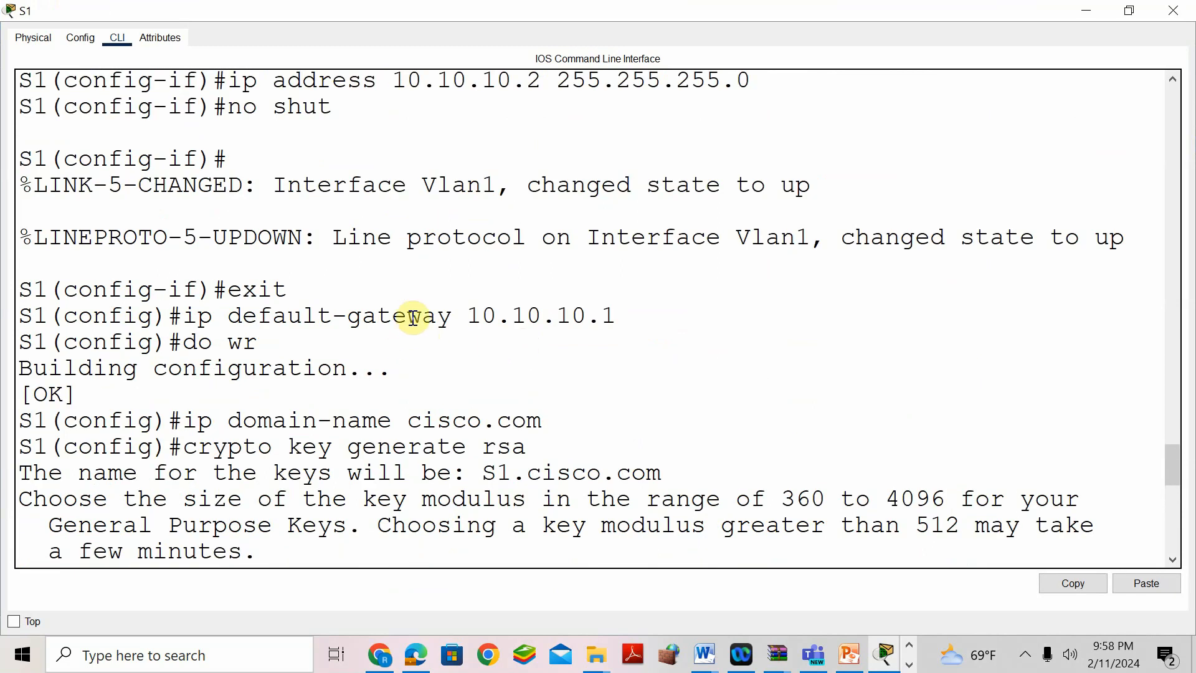
scroll(411, 315, up, 2)
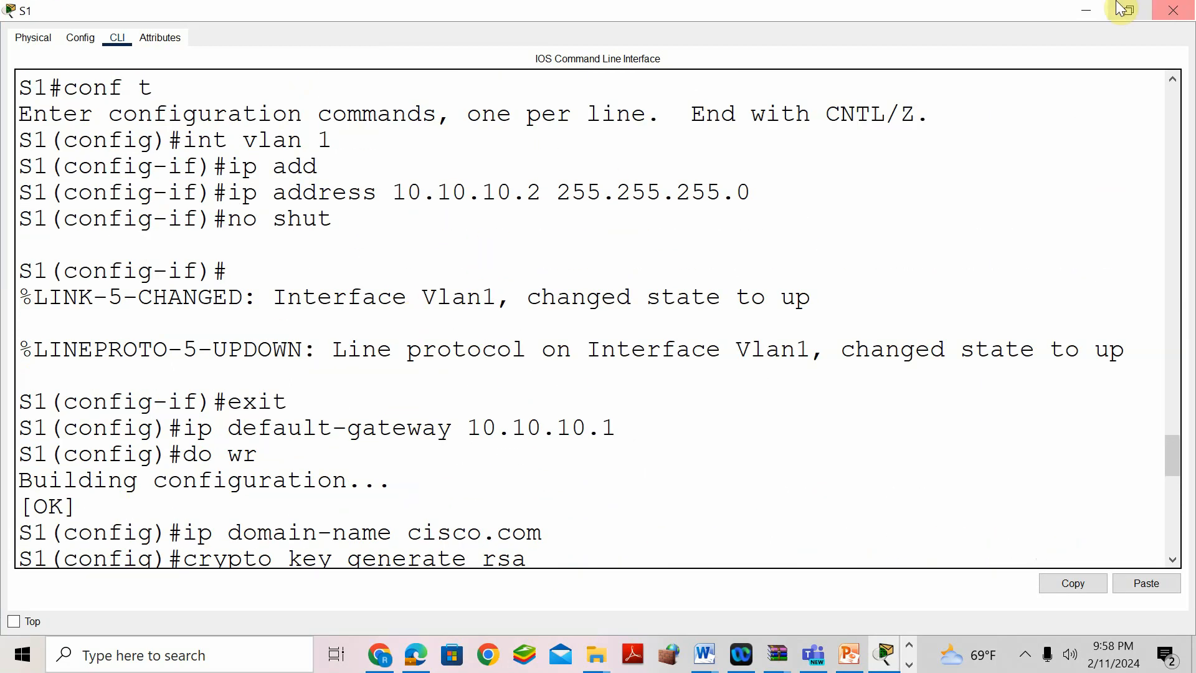
click(1088, 10)
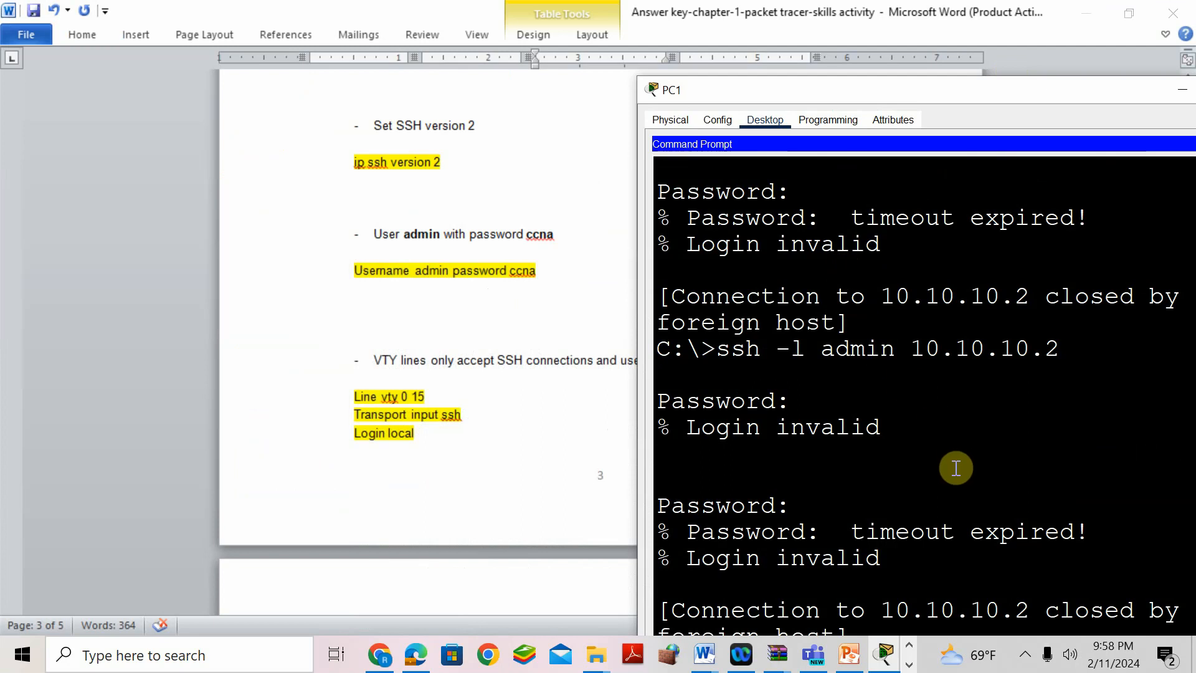
- Enlarge PC1's Command Prompt to full screen
scroll(918, 376, down, 1)
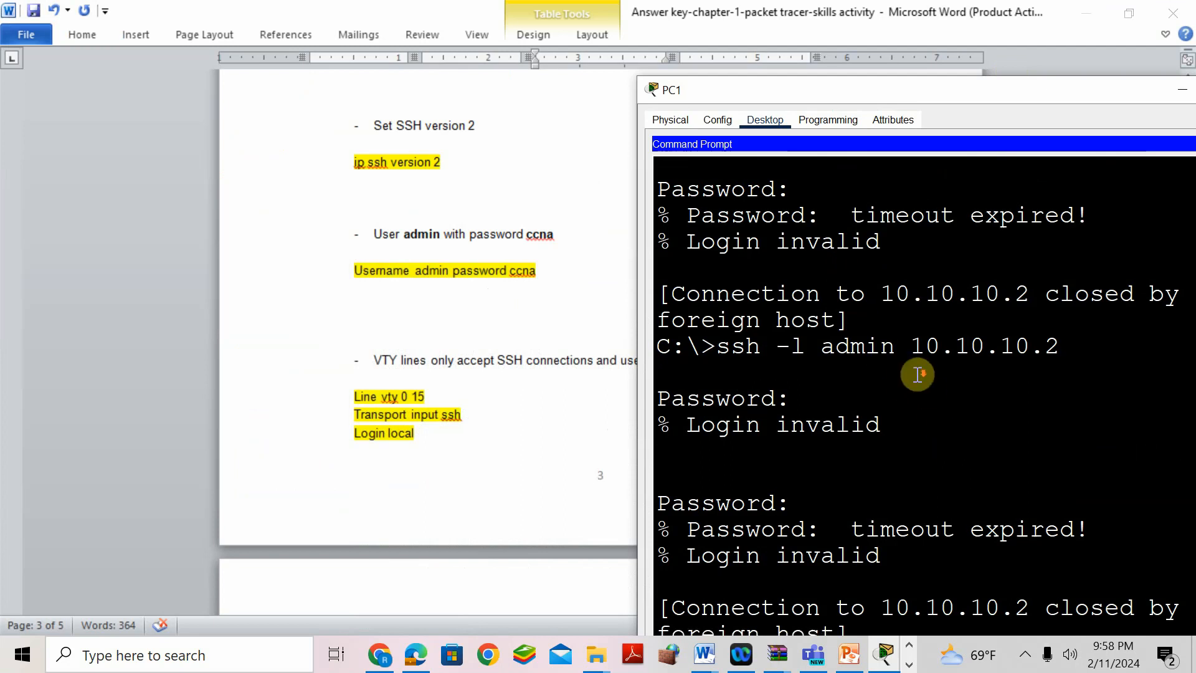
scroll(888, 589, down, 1)
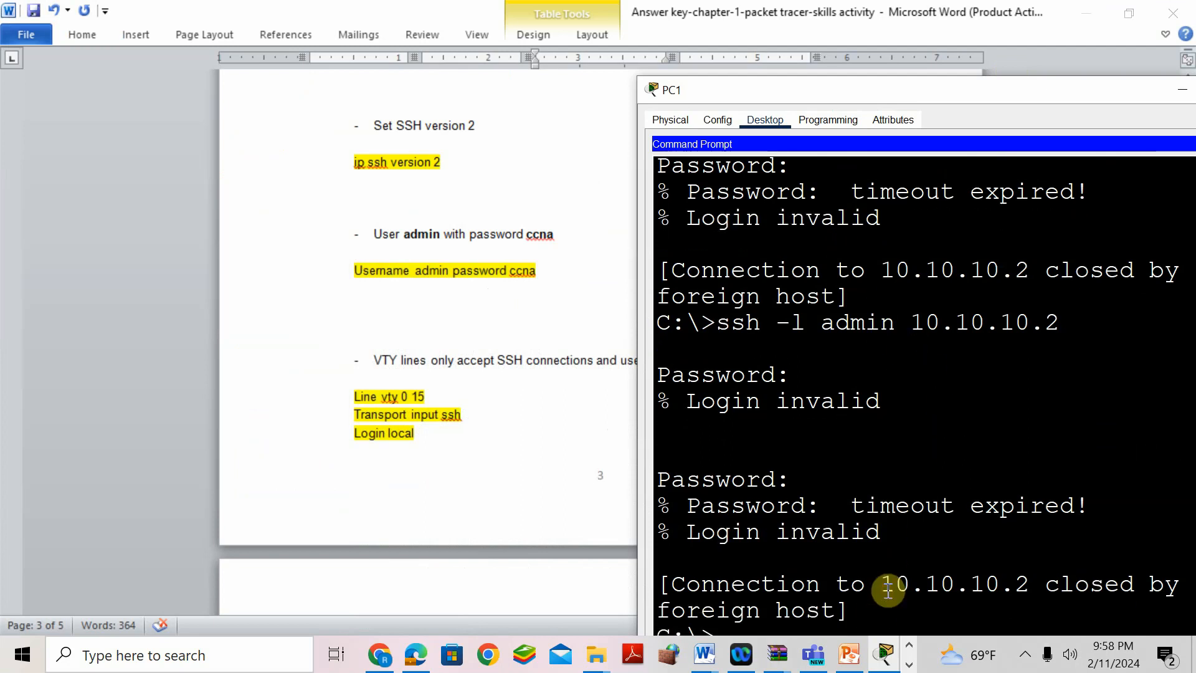
scroll(841, 537, down, 1)
click(741, 629)
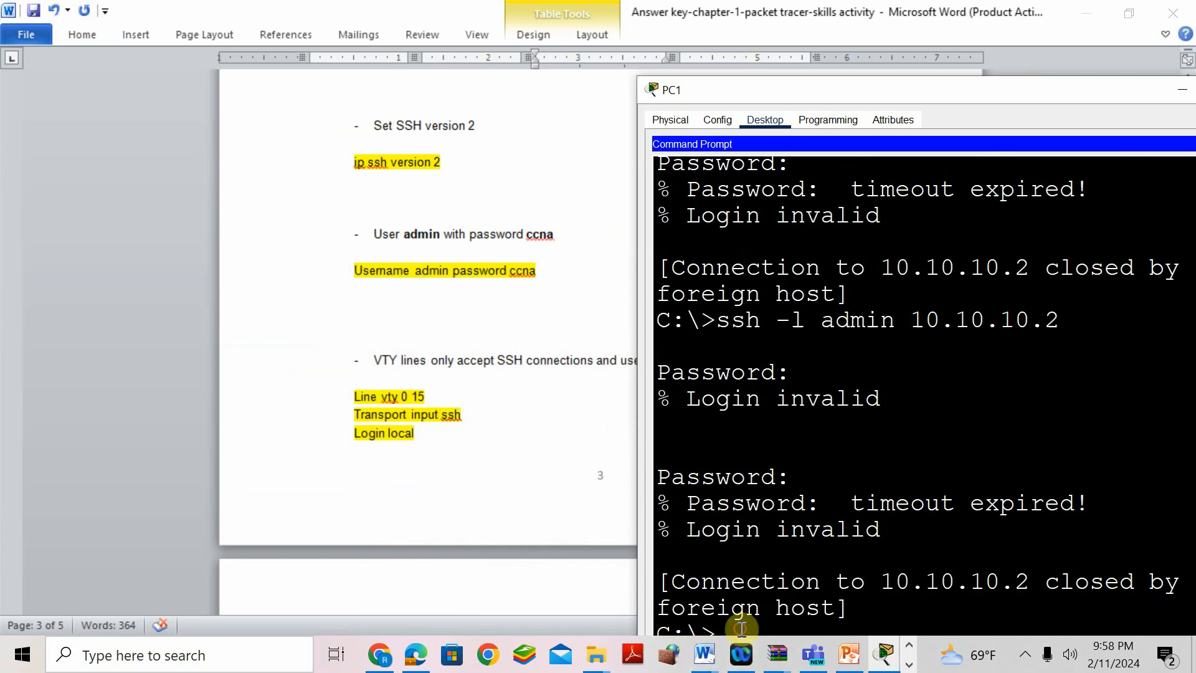
scroll(824, 453, down, 1)
drag(940, 95, 849, 3)
click(183, 578)
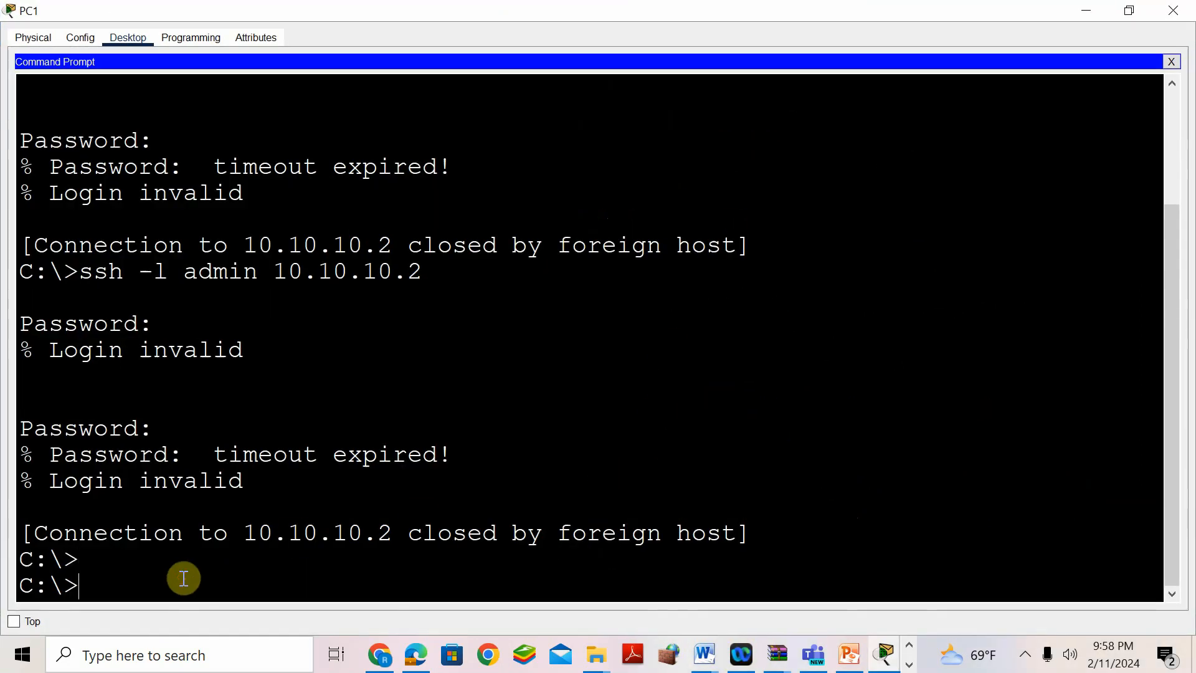
- Ping 10.10.10.2 from PC1, getting 4/4 replies
text(PING)
key(BackSpace)
key(BackSpace)
text(ping 10.10.10.2)
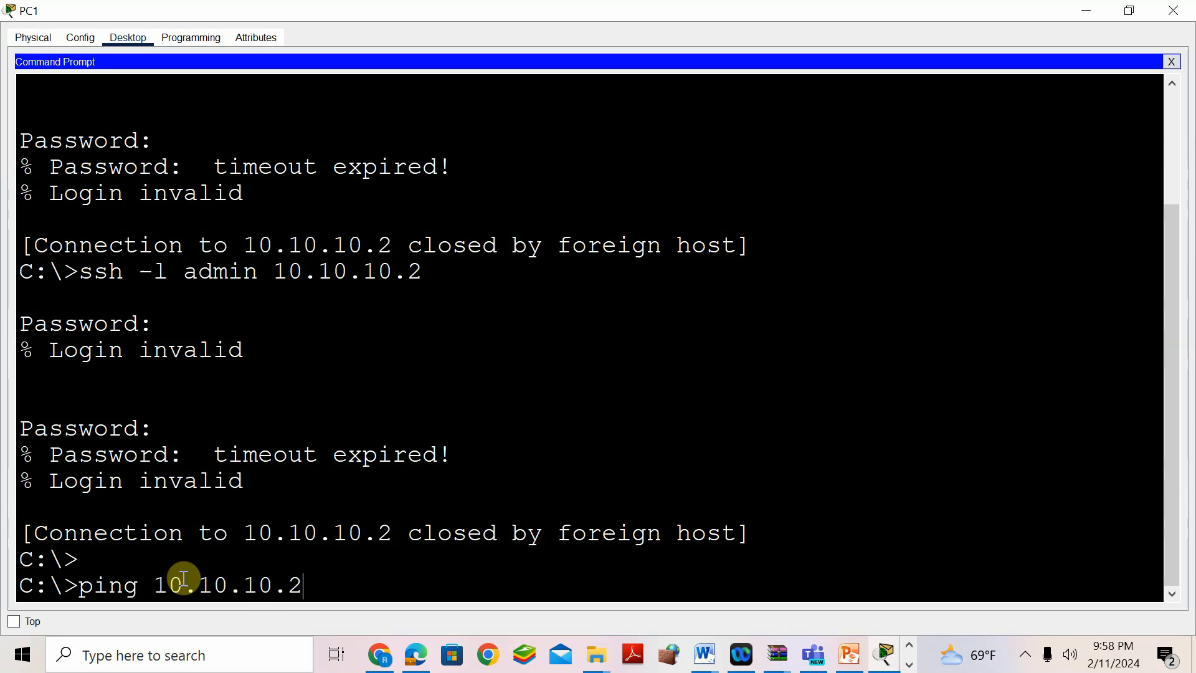
key(Return)
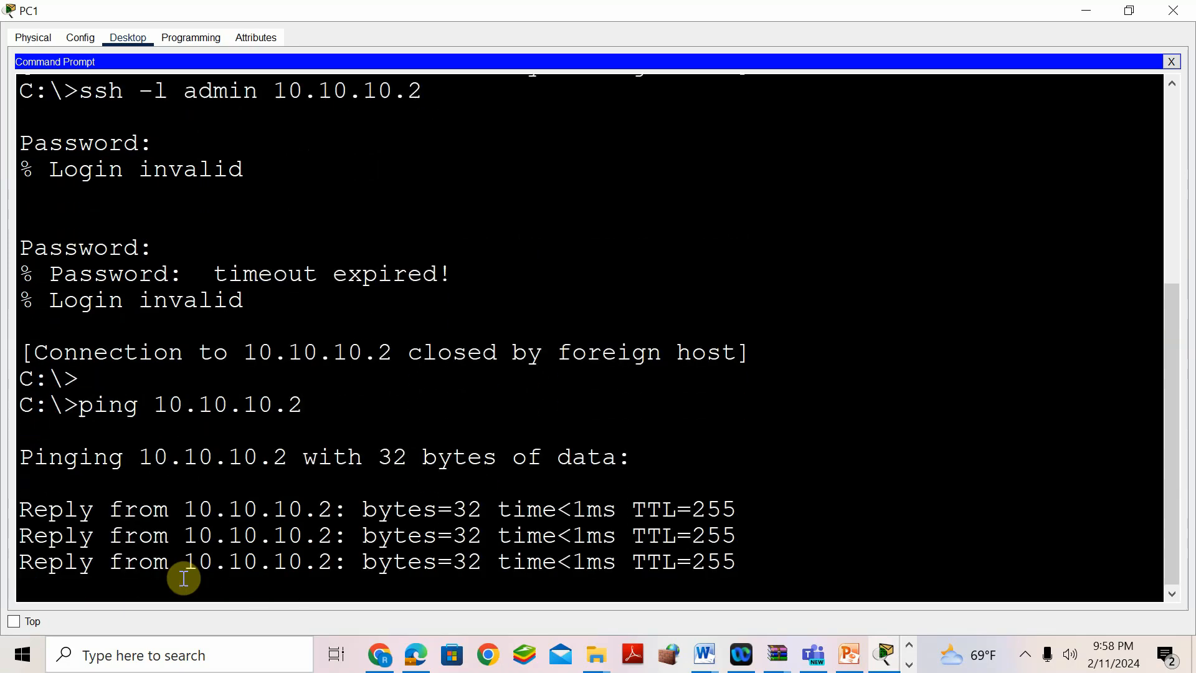
- Log into S1 with ssh -l admin 10.10.10.2, reaching the Warning banner and S1> prompt
text(sh -l ad)
key(BackSpace)
text(dmin)
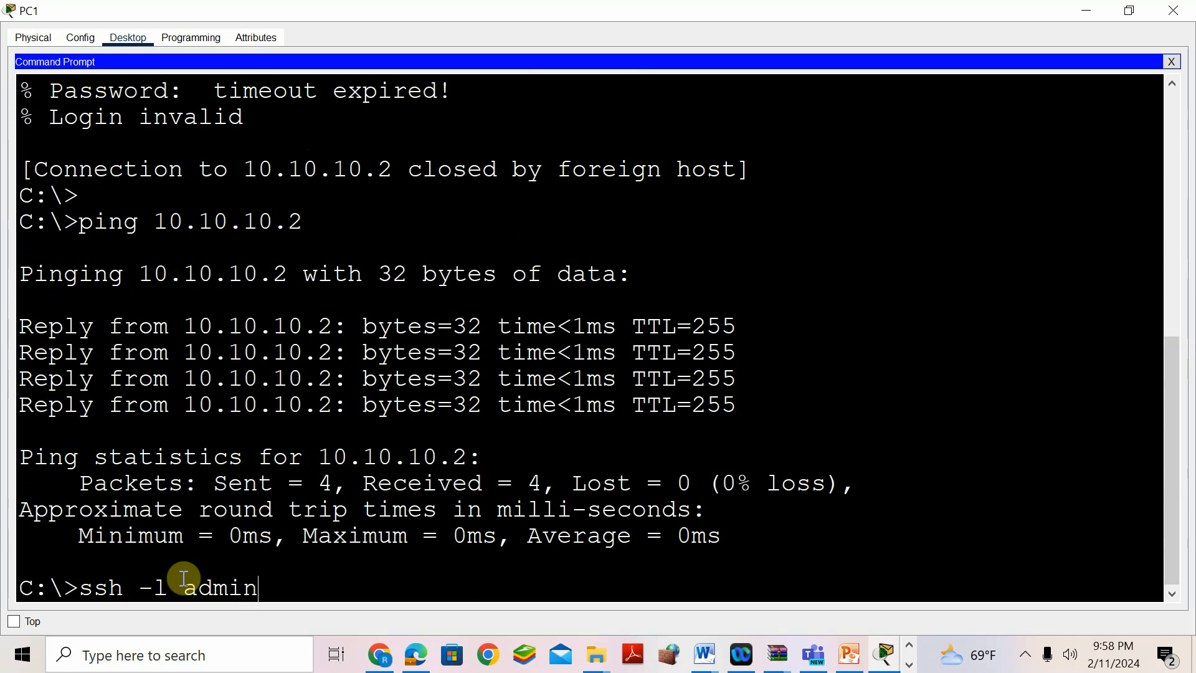
text( 10.10.10.2)
key(Return)
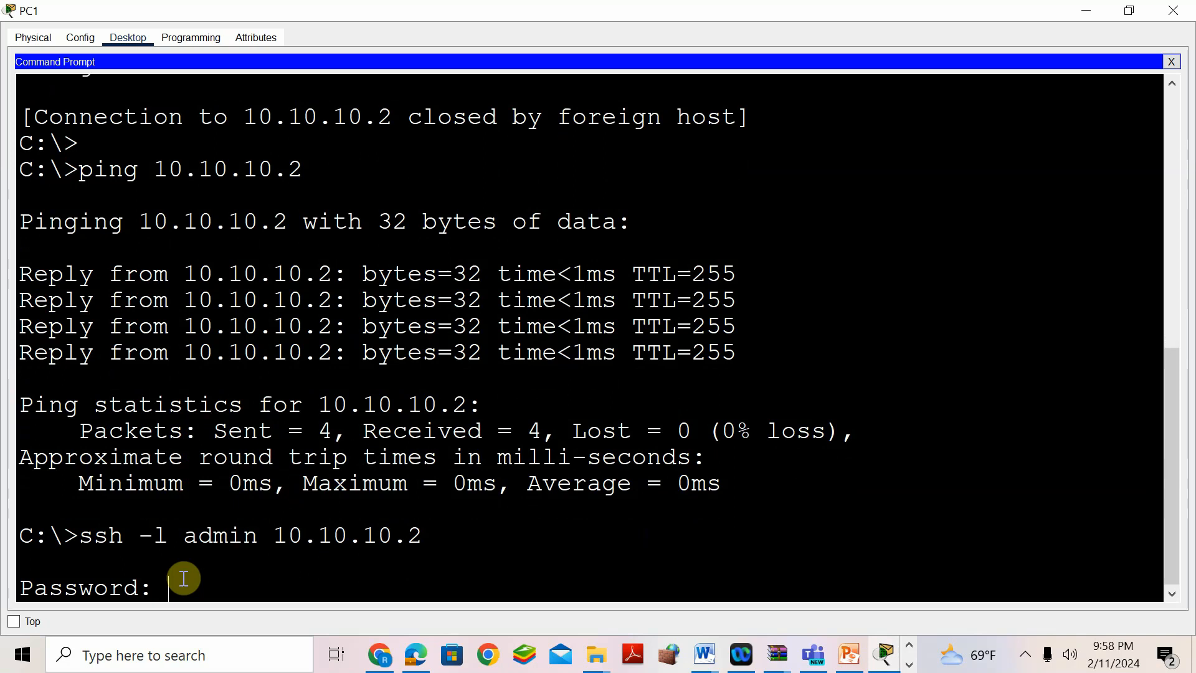
key(Return)
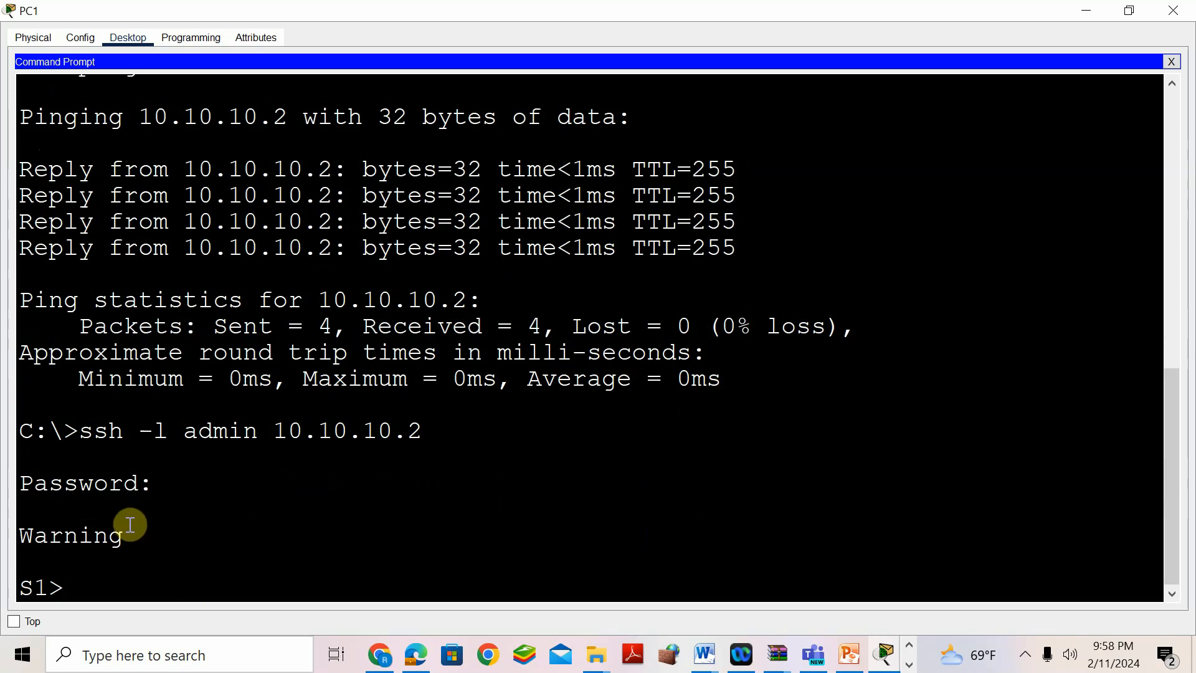
drag(128, 536, 34, 535)
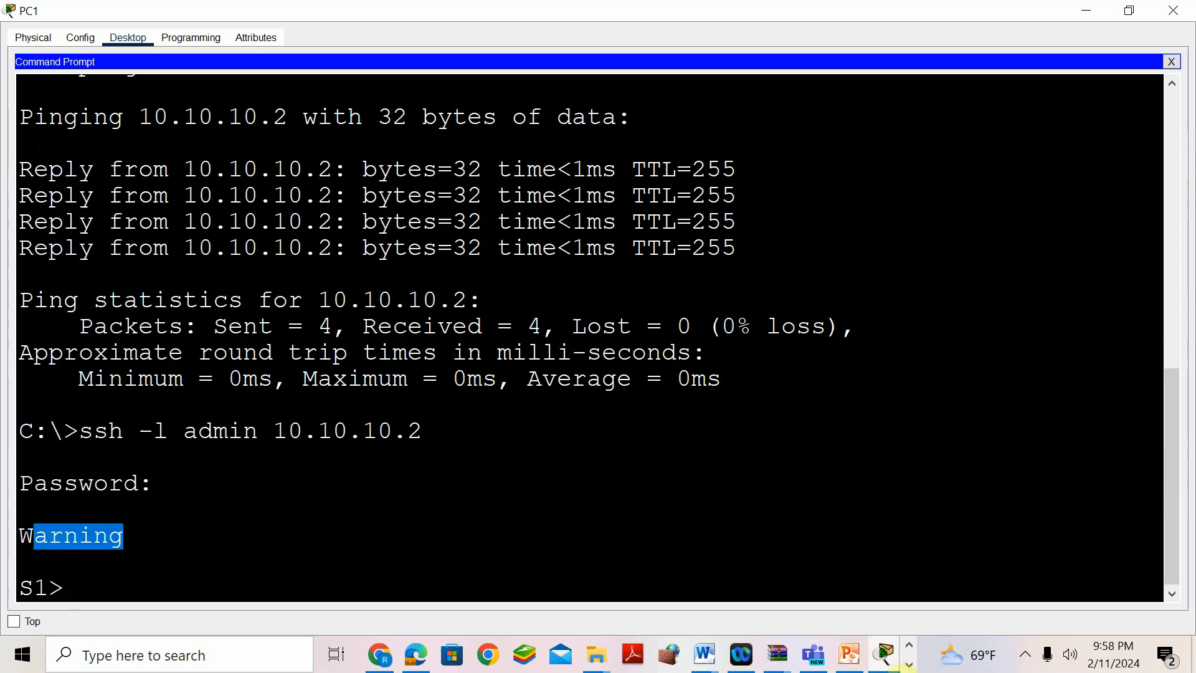
click(909, 664)
click(433, 653)
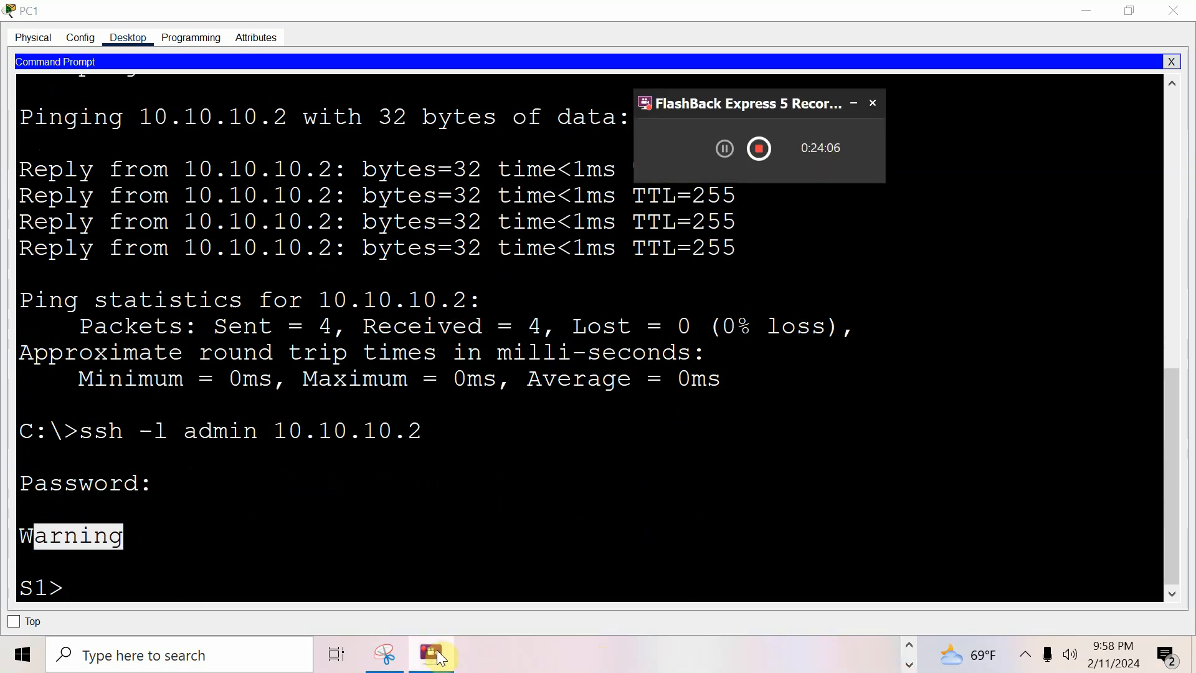